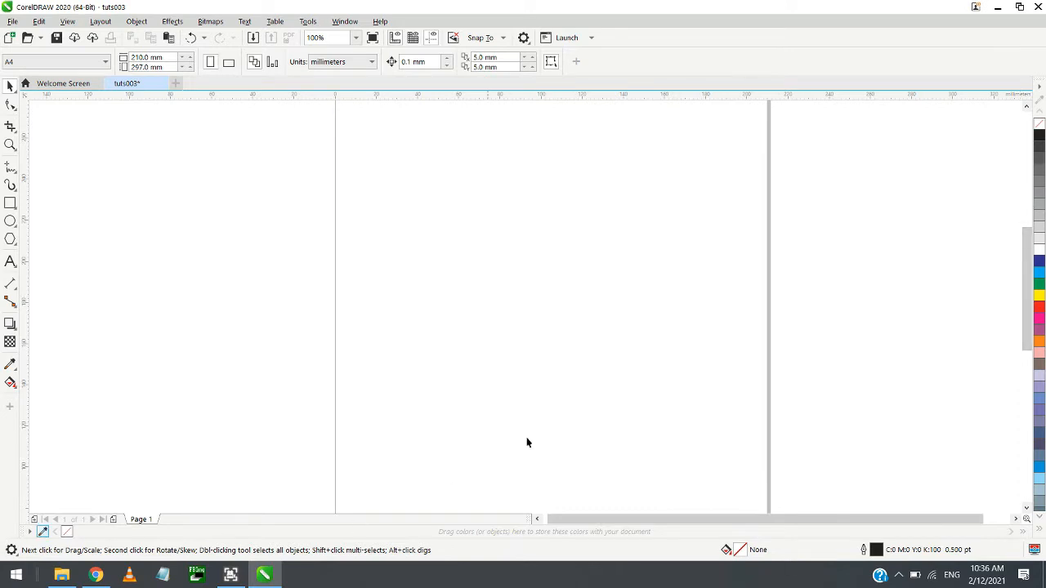
pyautogui.click(11, 125)
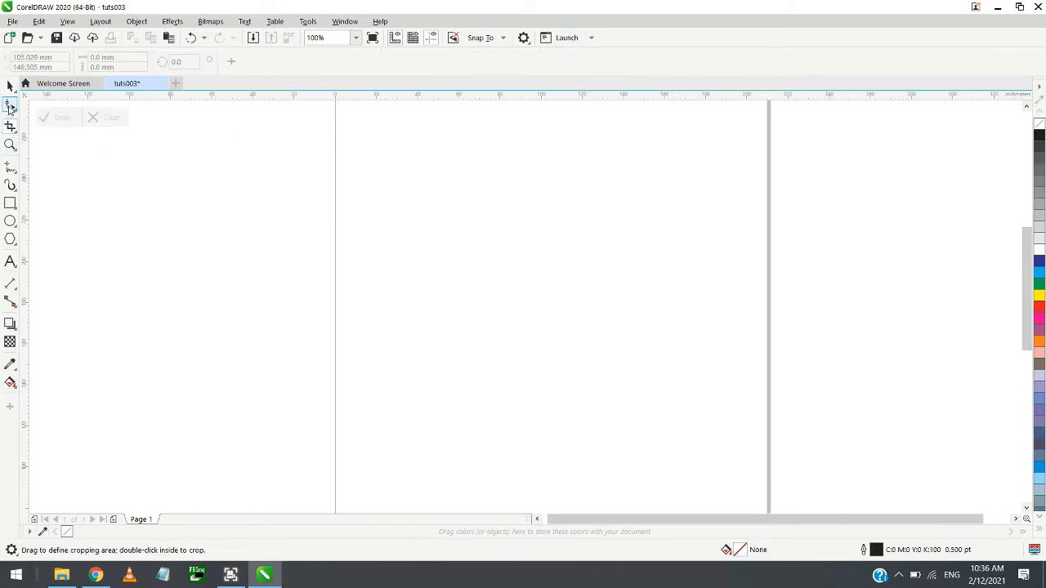
pyautogui.click(10, 167)
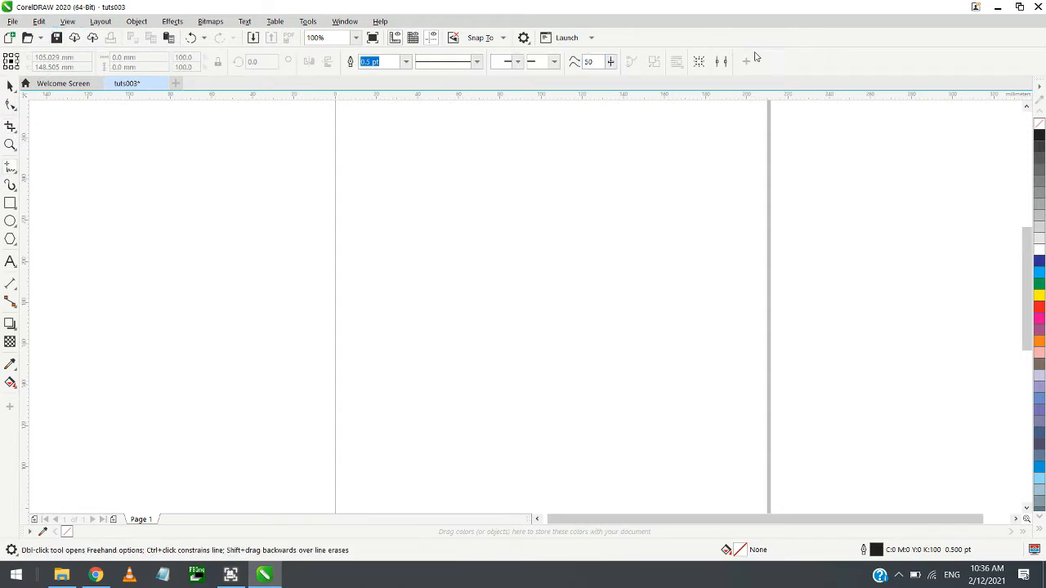
pyautogui.click(10, 87)
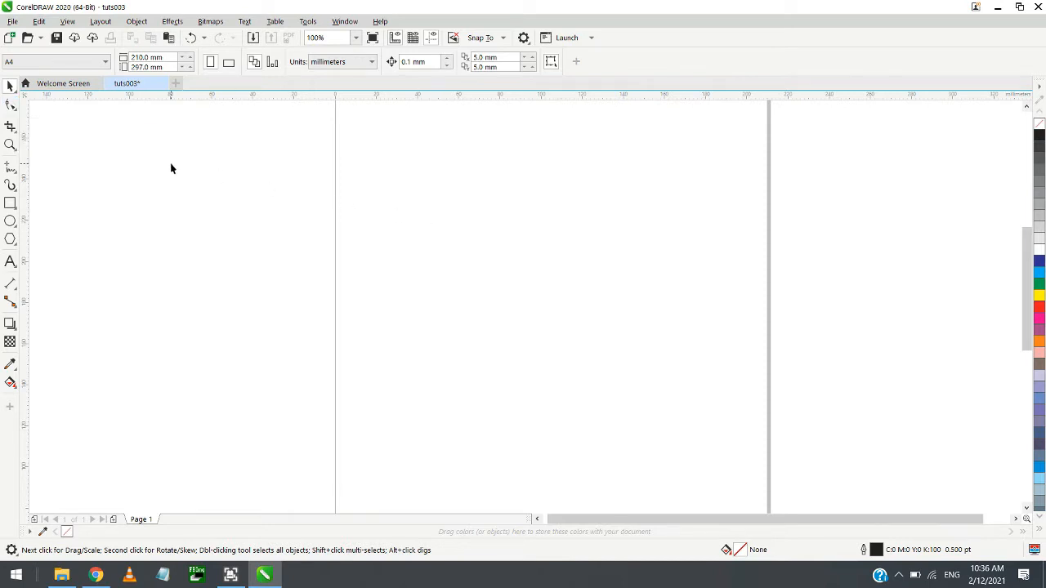
# Draw a rectangle about 76 by 54 mm and, beside it, a square about 62 mm on each side
pyautogui.click(10, 203)
pyautogui.moveTo(395, 154); pyautogui.dragTo(553, 268)
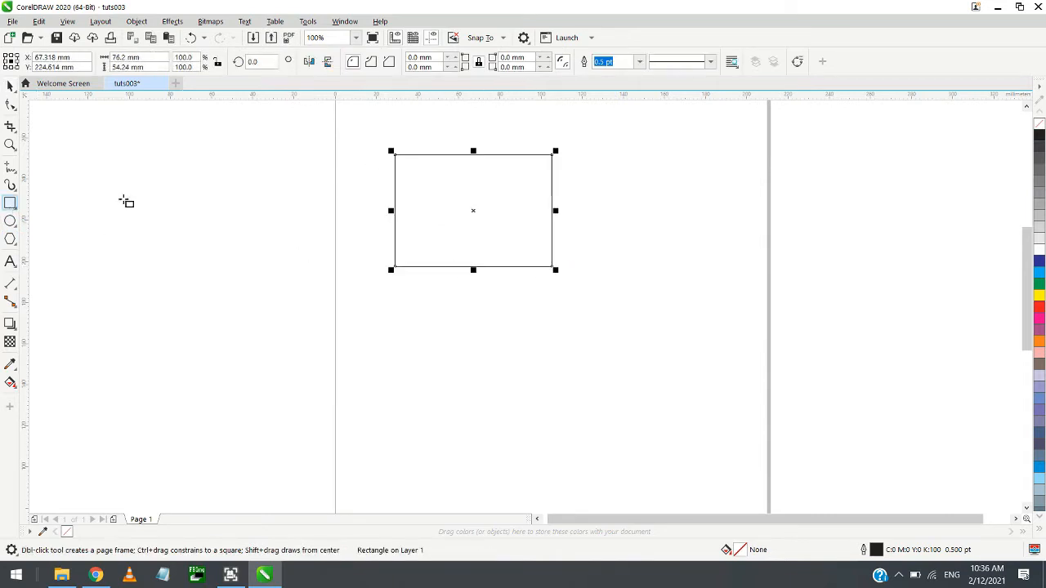
pyautogui.moveTo(615, 188)
pyautogui.mouseDown()
pyautogui.moveTo(752, 312)
pyautogui.moveTo(816, 270)
pyautogui.moveTo(711, 250)
pyautogui.moveTo(796, 300)
pyautogui.moveTo(749, 277)
pyautogui.moveTo(801, 271)
pyautogui.moveTo(757, 262)
pyautogui.moveTo(714, 273)
pyautogui.moveTo(752, 313)
pyautogui.moveTo(757, 348)
pyautogui.moveTo(713, 285)
pyautogui.moveTo(742, 331)
pyautogui.moveTo(725, 304)
pyautogui.moveTo(738, 315)
pyautogui.moveTo(711, 300)
pyautogui.moveTo(728, 316)
pyautogui.mouseUp()
pyautogui.press('shift')
pyautogui.press('ctrl')
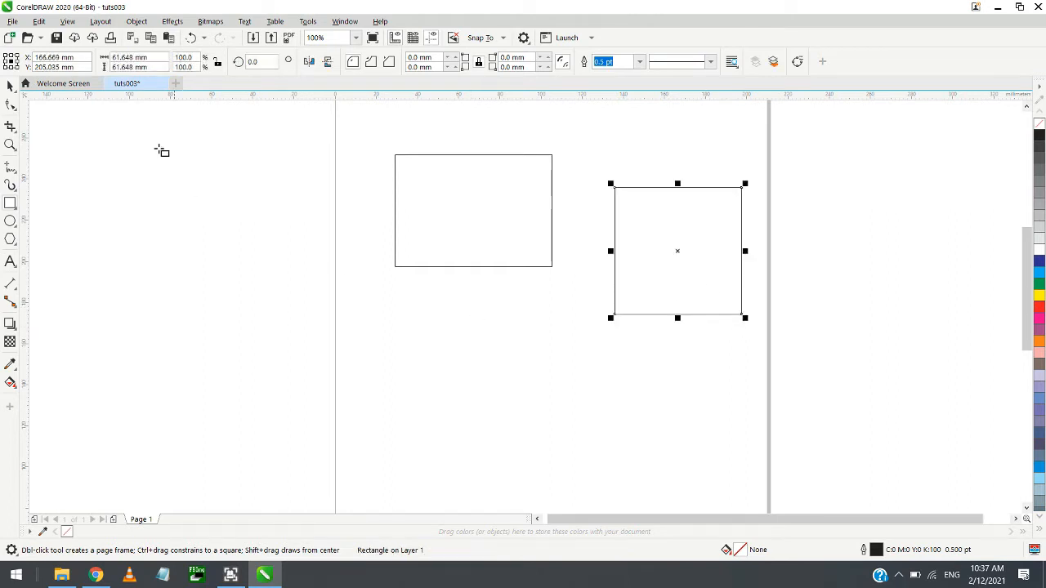
# Give the wide rectangle scalloped corners with a 25 mm radius
pyautogui.click(10, 85)
pyautogui.click(455, 311)
pyautogui.click(479, 241)
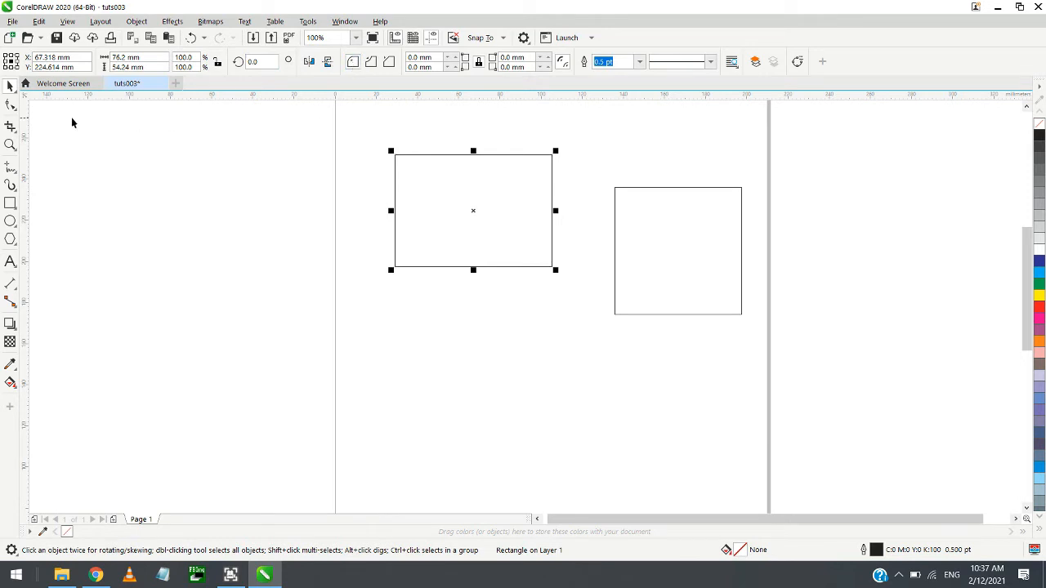
pyautogui.scroll(5, 395, 145)
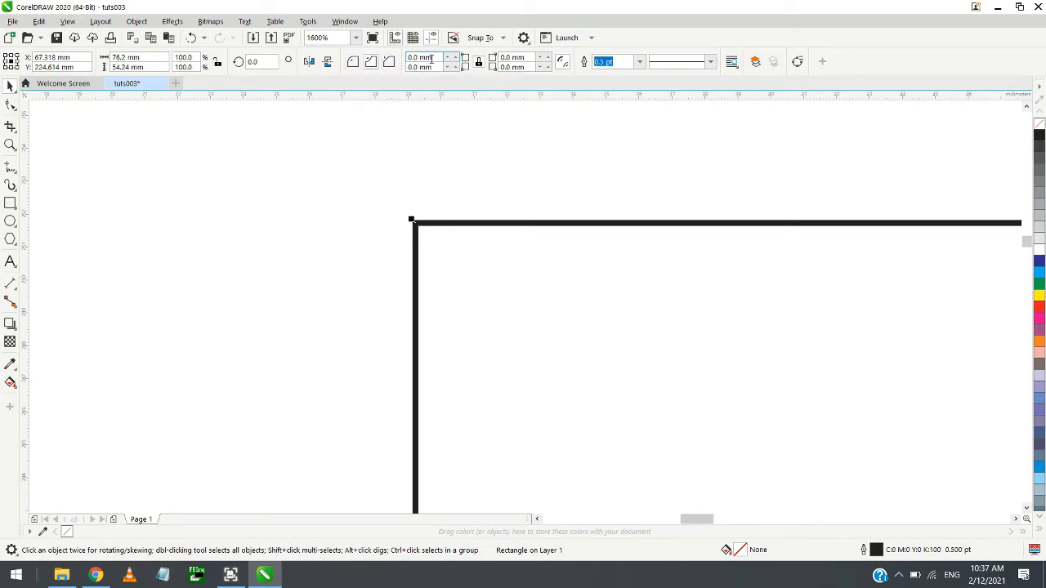
pyautogui.click(416, 57)
pyautogui.write('25')
pyautogui.press('Return')
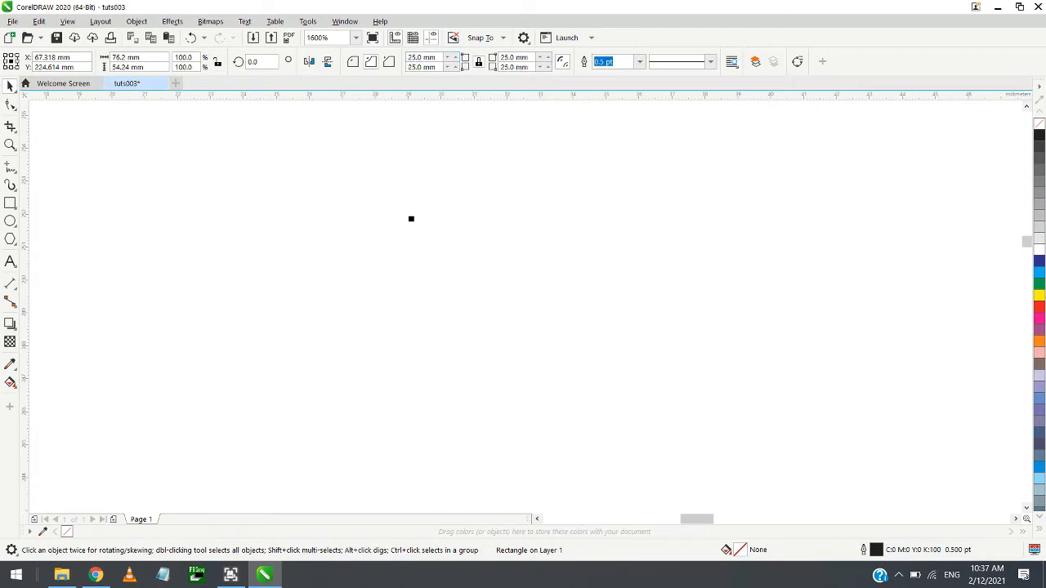
pyautogui.scroll(-4, 433, 203)
pyautogui.scroll(1, 469, 219)
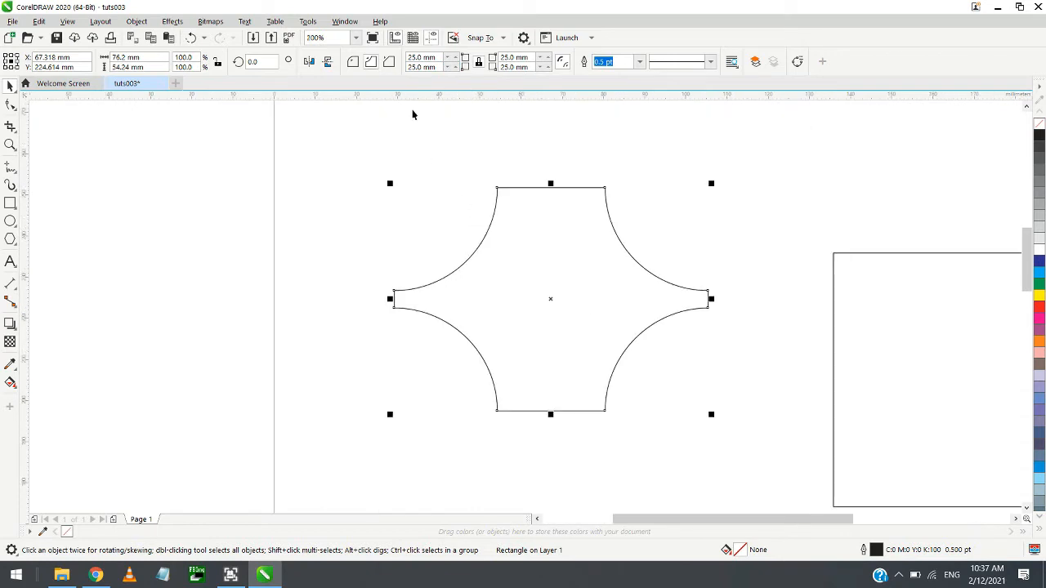
# Set the wide rectangle's corner radius to 5 mm and change its corners to chamfered and finally to round
pyautogui.moveTo(436, 58); pyautogui.dragTo(407, 57)
pyautogui.write('5')
pyautogui.press('Return')
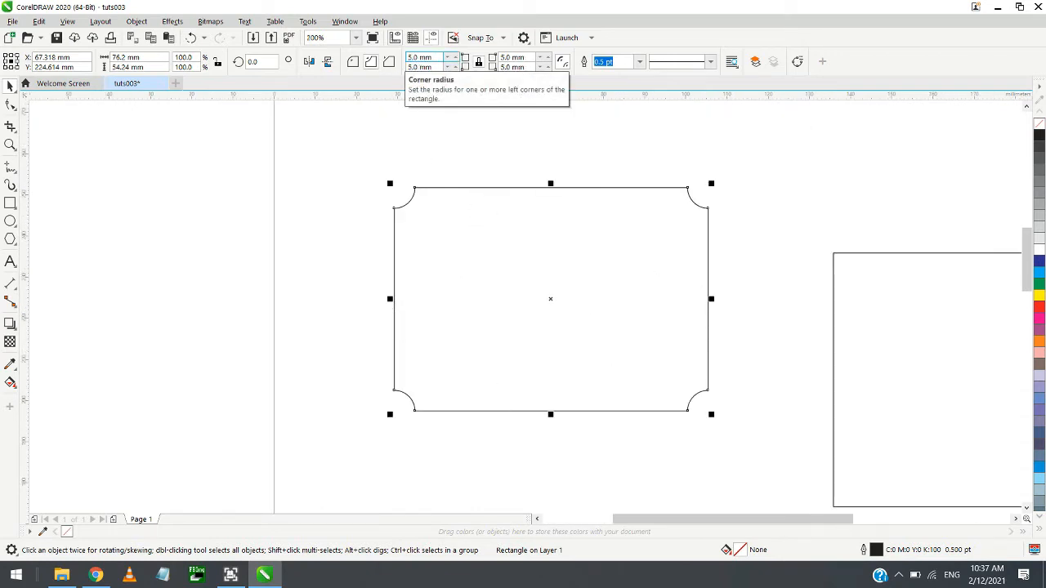
pyautogui.click(390, 62)
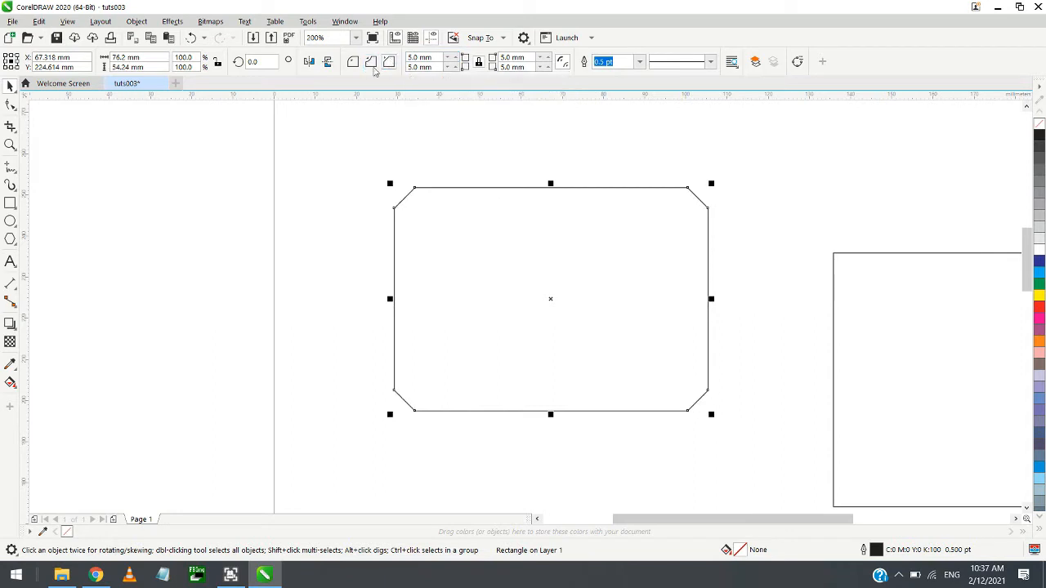
pyautogui.click(353, 62)
pyautogui.click(303, 175)
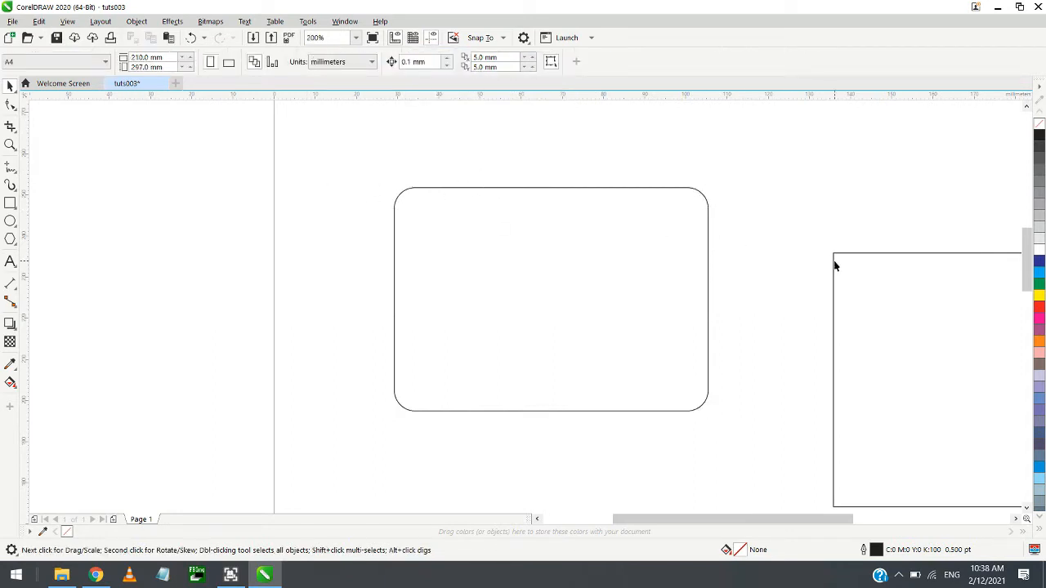
# Move the square closer to the rounded rectangle and try rounding its corners with the Shape tool
pyautogui.moveTo(833, 262); pyautogui.dragTo(752, 206)
pyautogui.scroll(-1, 278, 217)
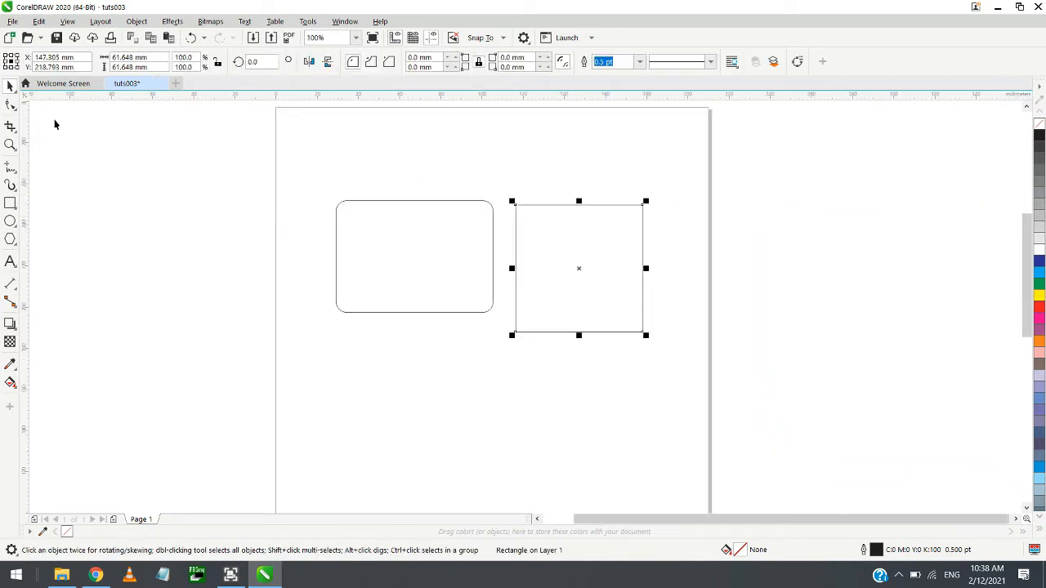
pyautogui.click(10, 105)
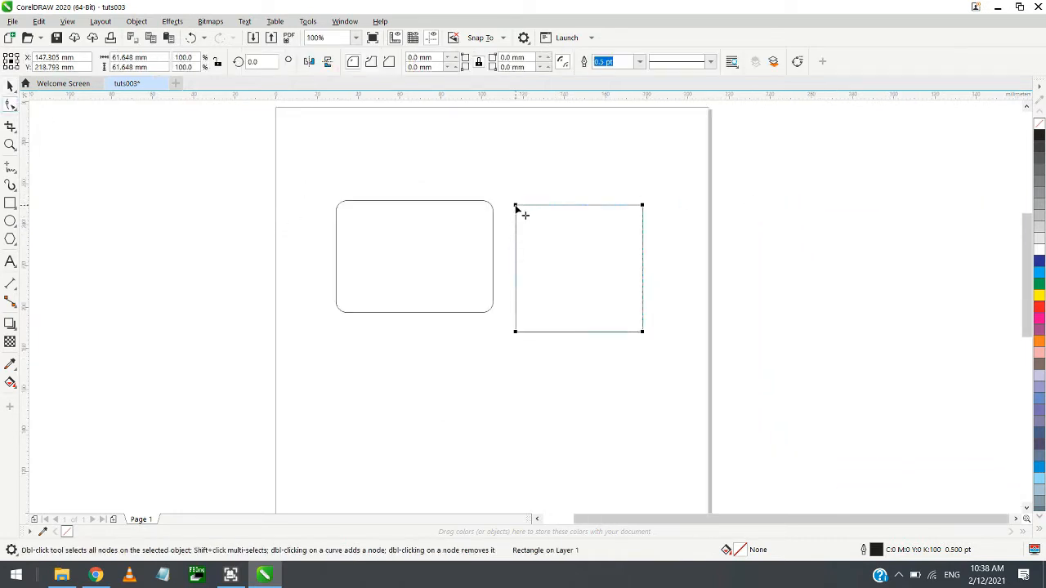
pyautogui.moveTo(515, 207); pyautogui.dragTo(547, 205)
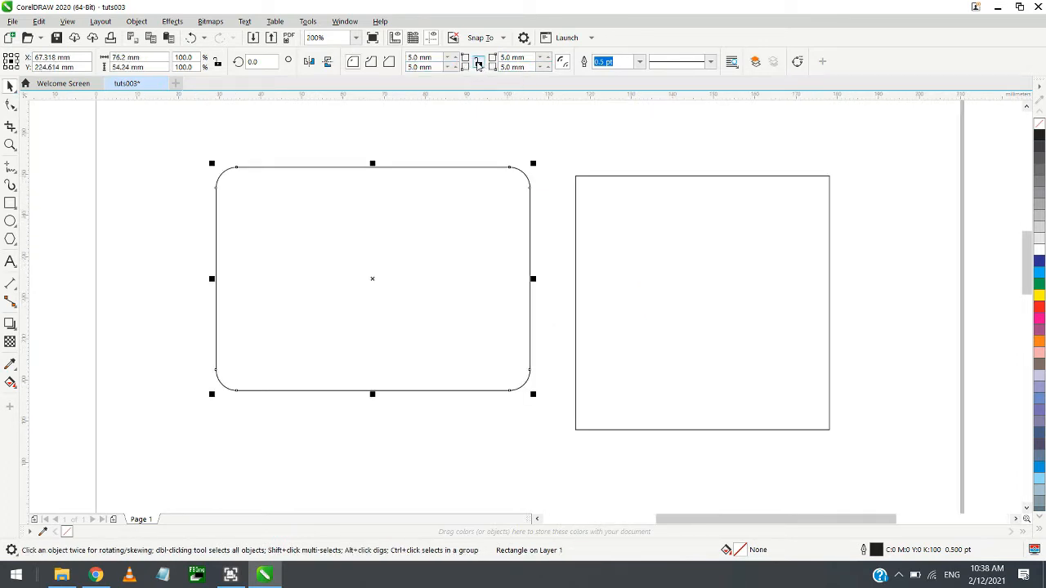
# Unlock simultaneous corner editing on the rounded rectangle and set both of its right corner radii to 0 mm
pyautogui.click(478, 64)
pyautogui.write('0')
pyautogui.press('Return')
pyautogui.click(527, 55)
pyautogui.write('0')
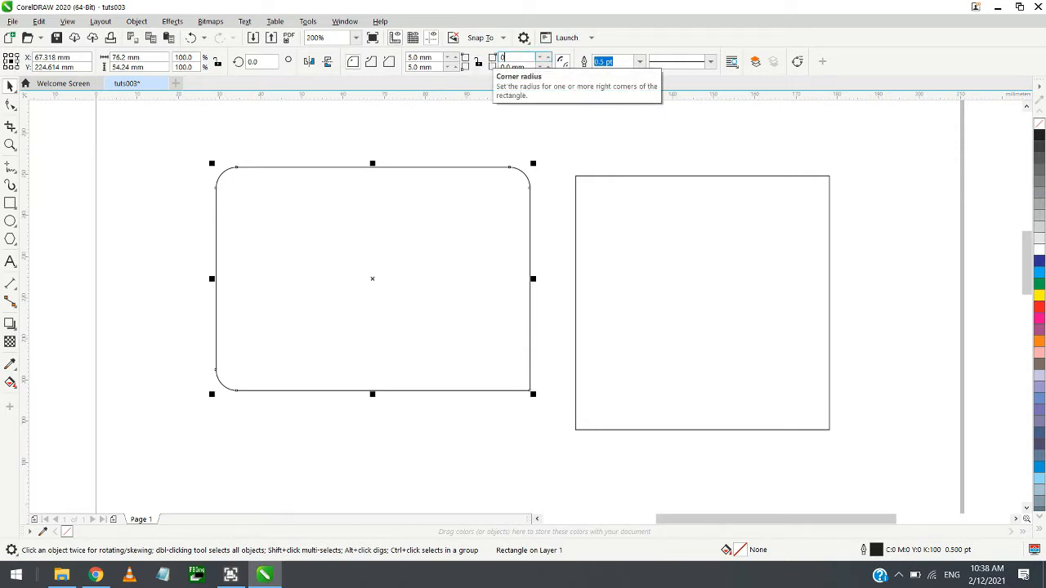
pyautogui.press('Return')
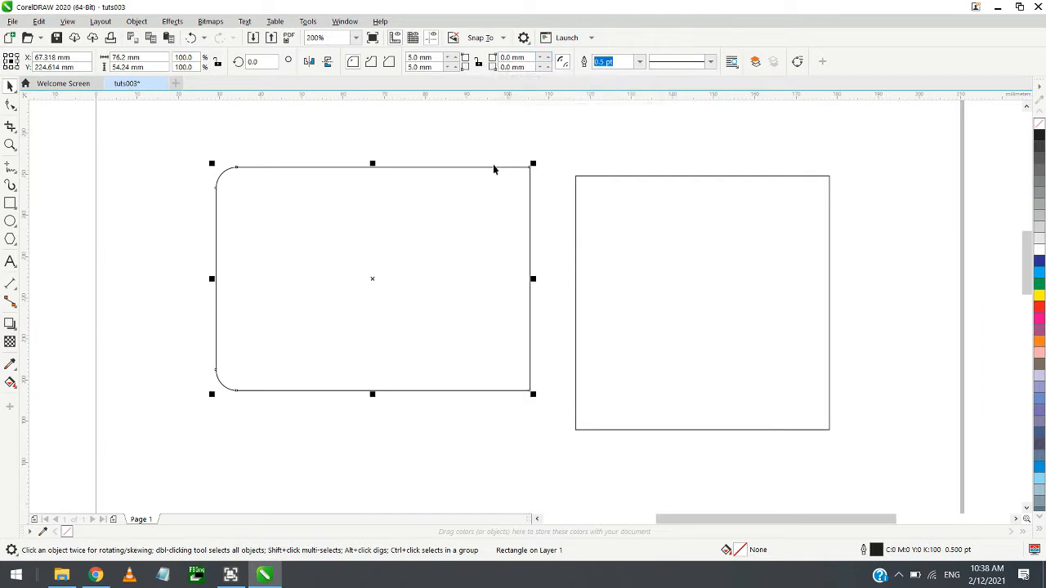
pyautogui.click(221, 165)
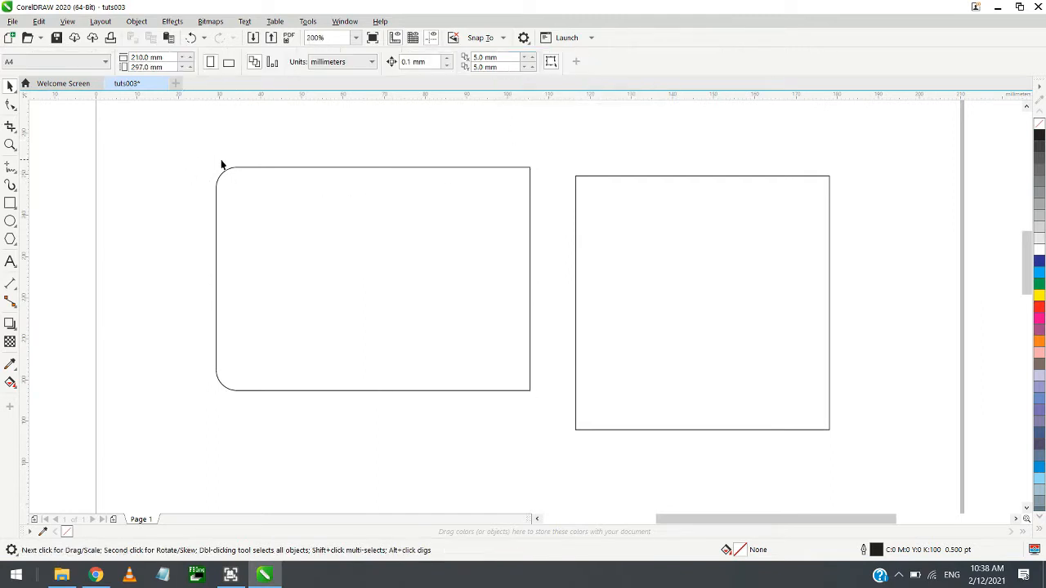
# Draw an upright ellipse about 54 by 80 mm left of the rectangle and two circles about 63 mm and 61 mm wide below
pyautogui.scroll(-1, 488, 250)
pyautogui.scroll(1, 479, 242)
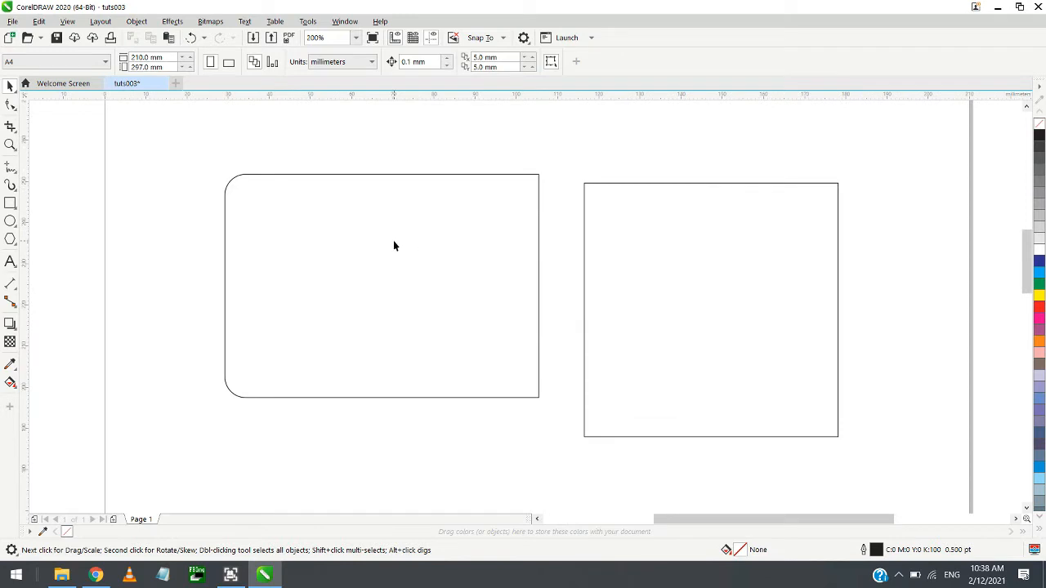
pyautogui.scroll(-1, 393, 245)
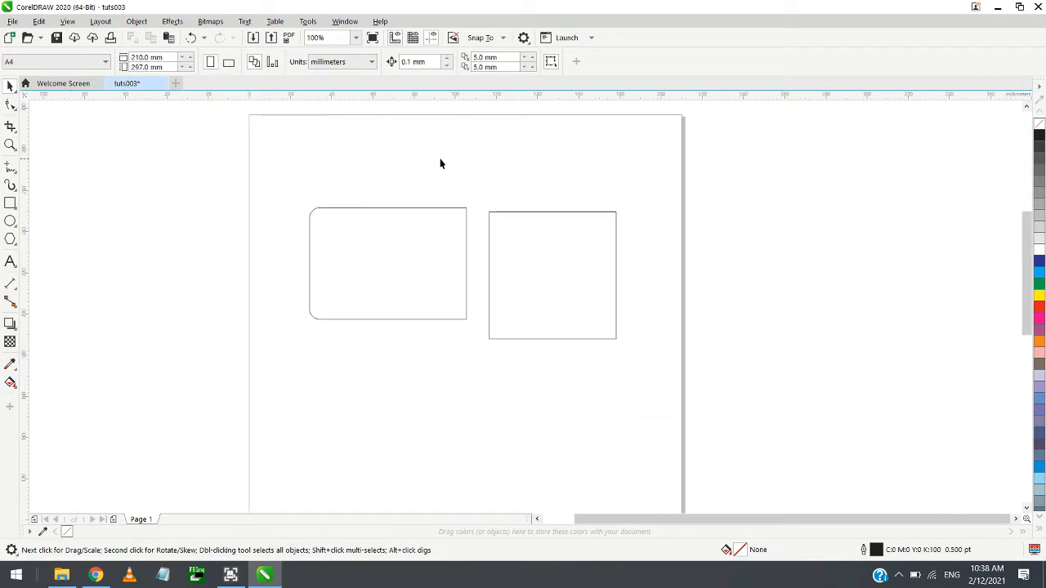
pyautogui.click(9, 222)
pyautogui.moveTo(161, 181)
pyautogui.mouseDown()
pyautogui.moveTo(278, 311)
pyautogui.moveTo(217, 352)
pyautogui.moveTo(270, 347)
pyautogui.mouseUp()
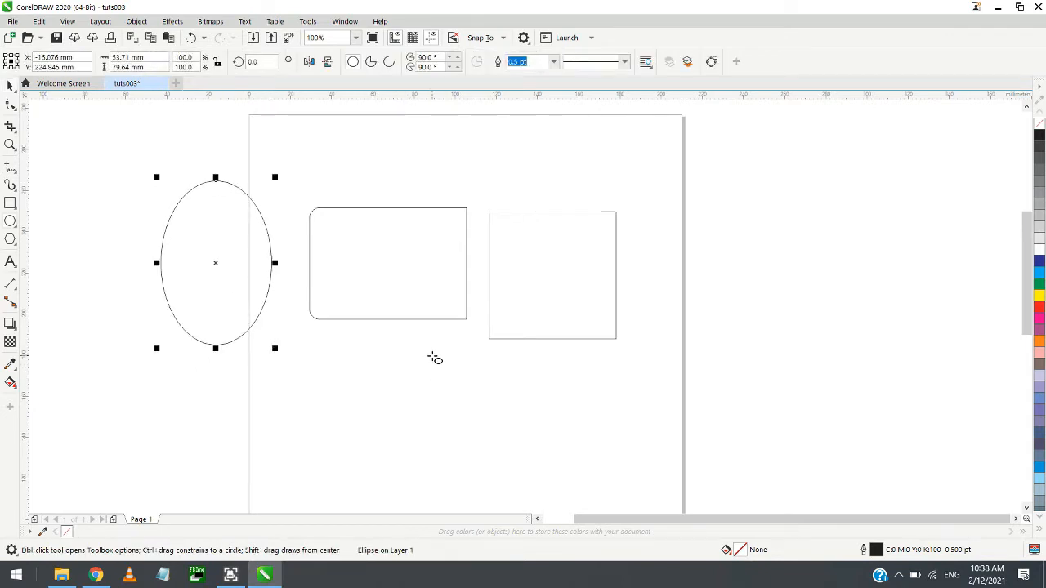
pyautogui.moveTo(432, 355); pyautogui.dragTo(303, 450)
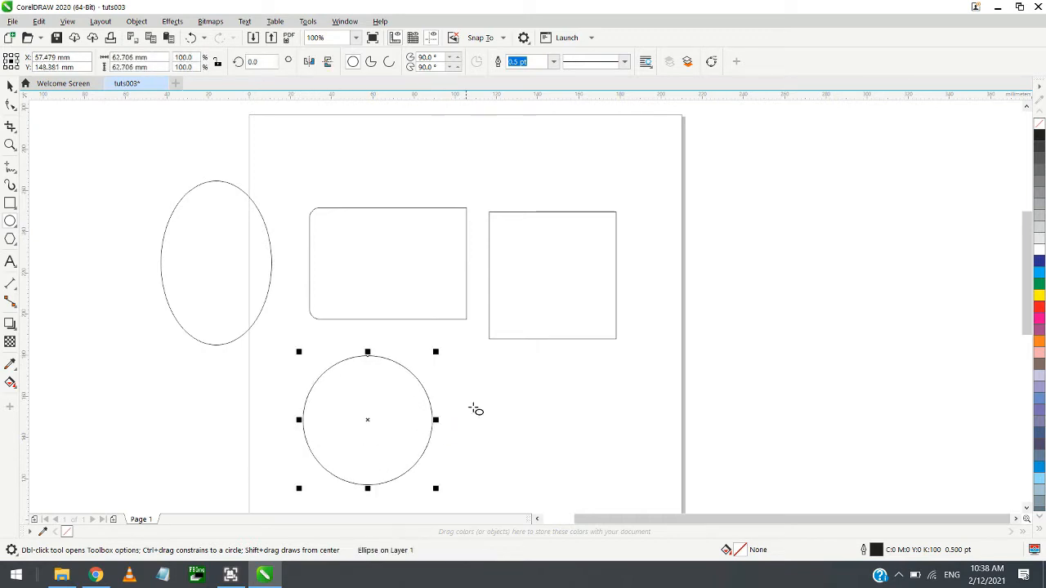
pyautogui.moveTo(626, 363); pyautogui.dragTo(501, 454)
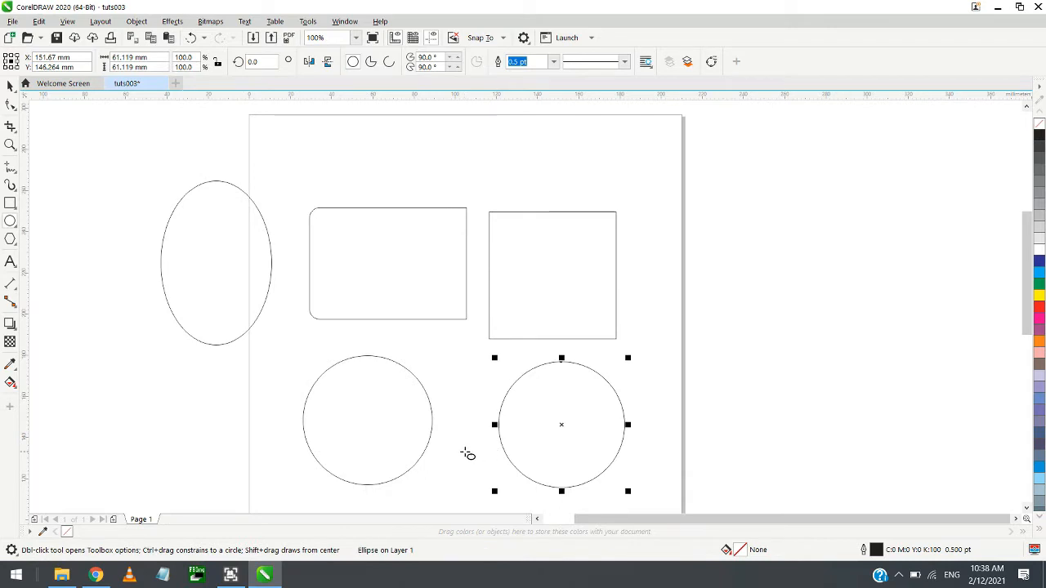
# Select all five drawn shapes together and delete them
pyautogui.click(9, 86)
pyautogui.moveTo(103, 131); pyautogui.dragTo(699, 497)
pyautogui.click(140, 175)
pyautogui.moveTo(96, 150); pyautogui.dragTo(678, 500)
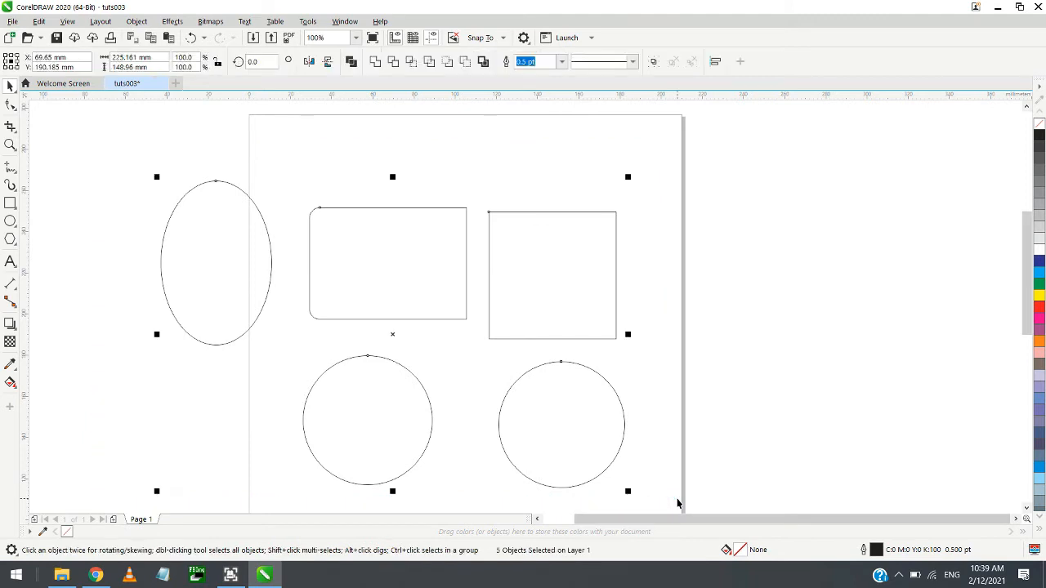
pyautogui.click(102, 140)
pyautogui.moveTo(92, 135); pyautogui.dragTo(676, 499)
pyautogui.press('Delete')
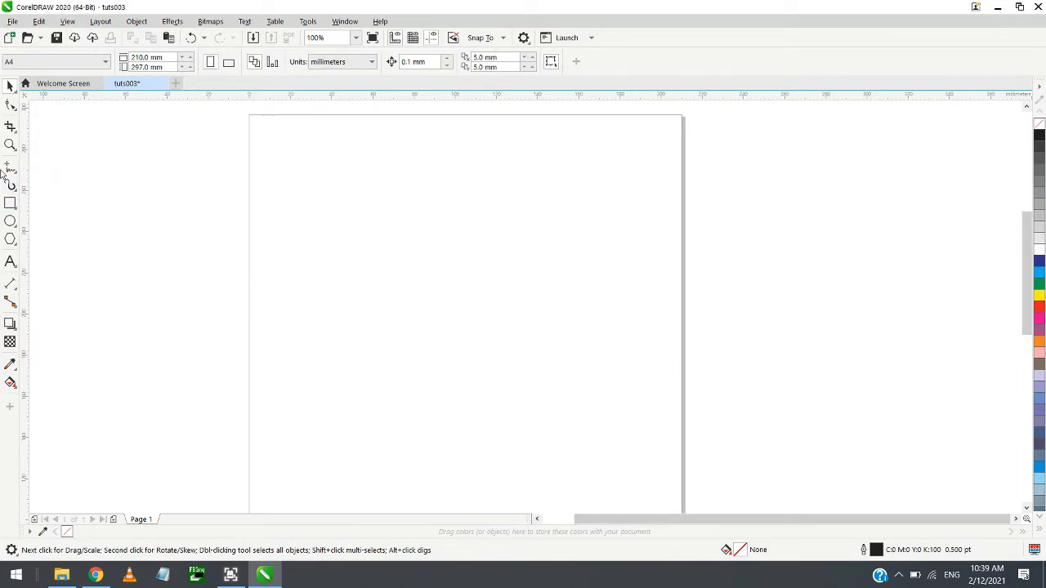
# Draw a tilted ellipse about 89 by 102 mm with the 3-Point Ellipse tool and deselect it
pyautogui.click(10, 241)
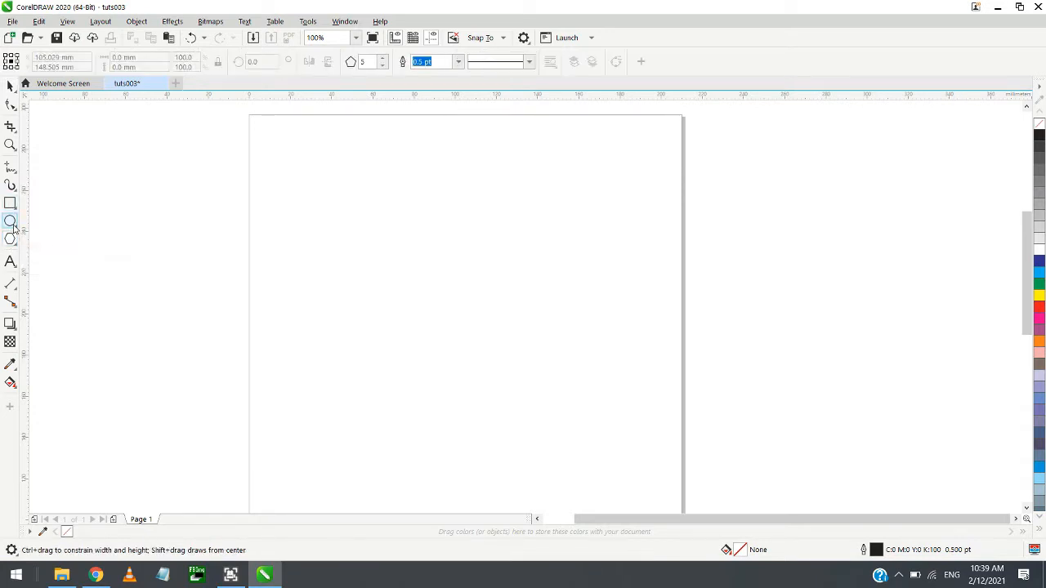
pyautogui.click(14, 228)
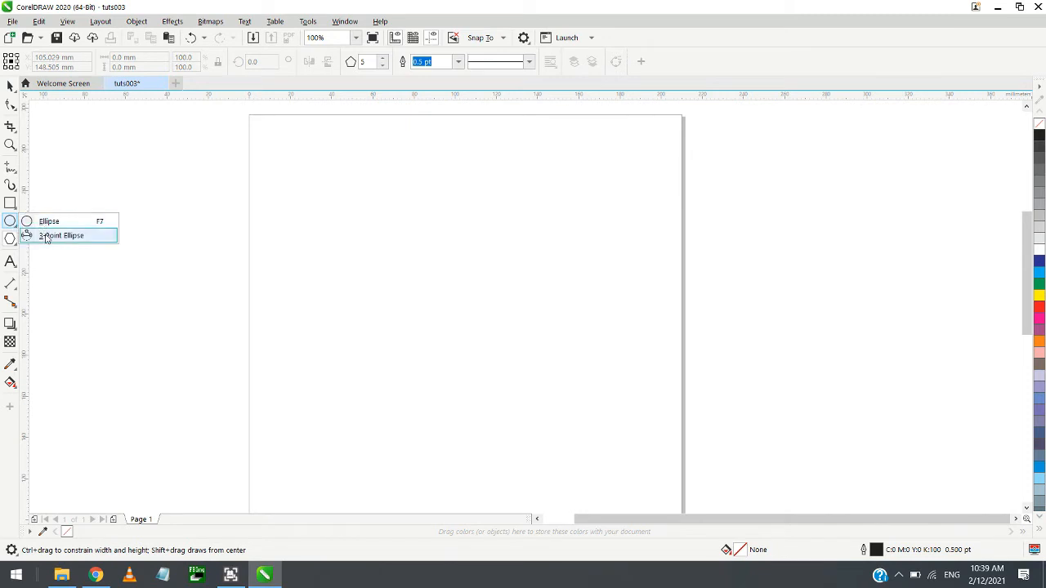
pyautogui.click(46, 236)
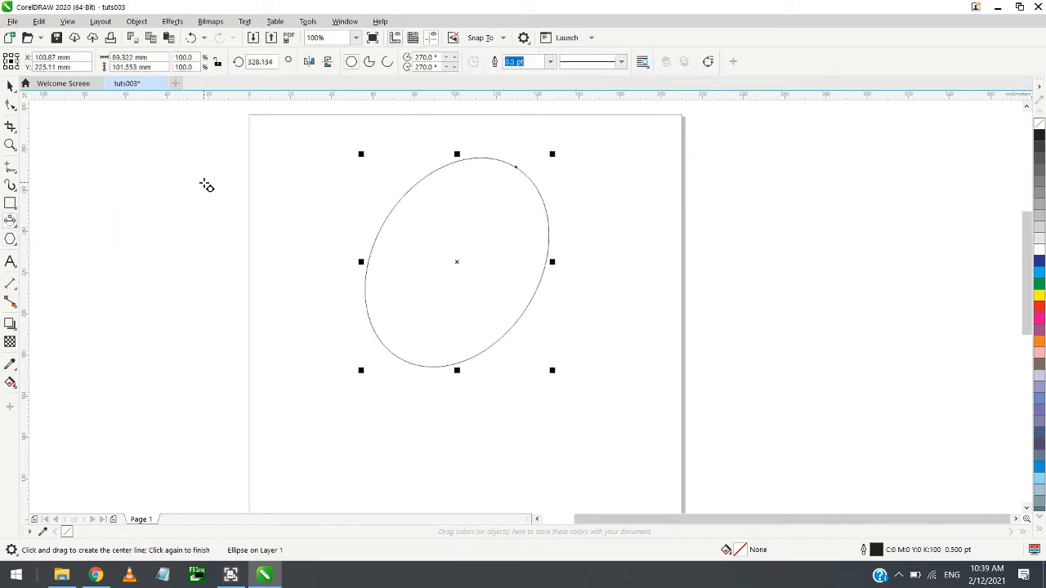
pyautogui.press('Escape')
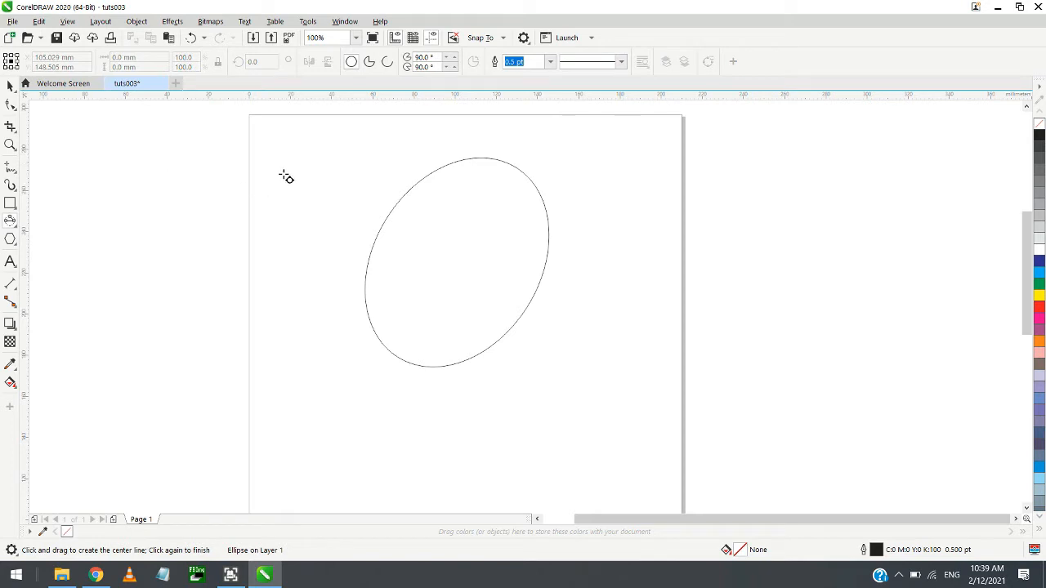
# Draw a smaller tilted ellipse near the page's upper left corner and undo both 3-point ellipses
pyautogui.moveTo(296, 156); pyautogui.dragTo(340, 271)
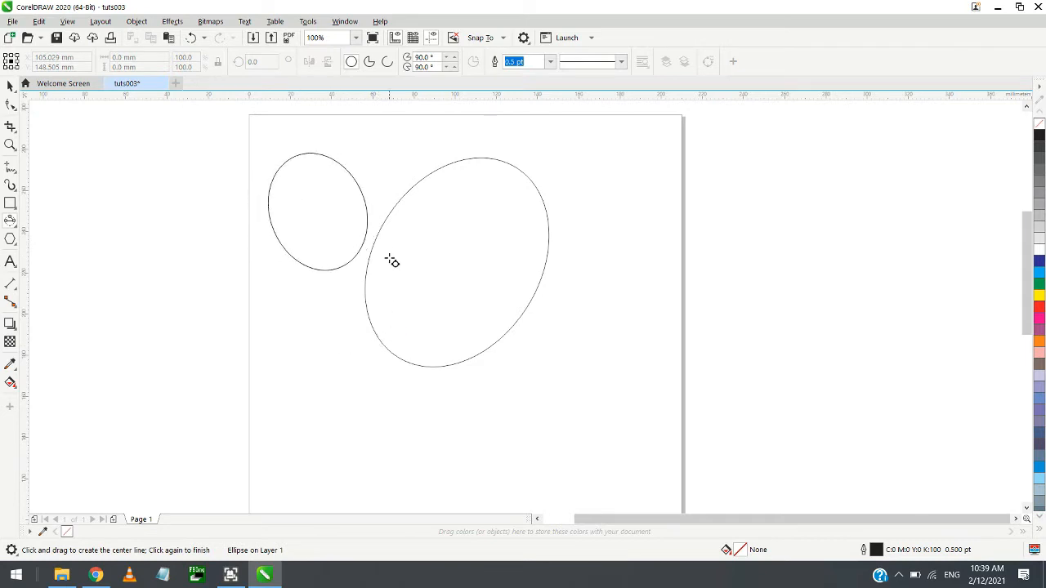
pyautogui.click(291, 254)
pyautogui.hotkey('ctrl', 'z')
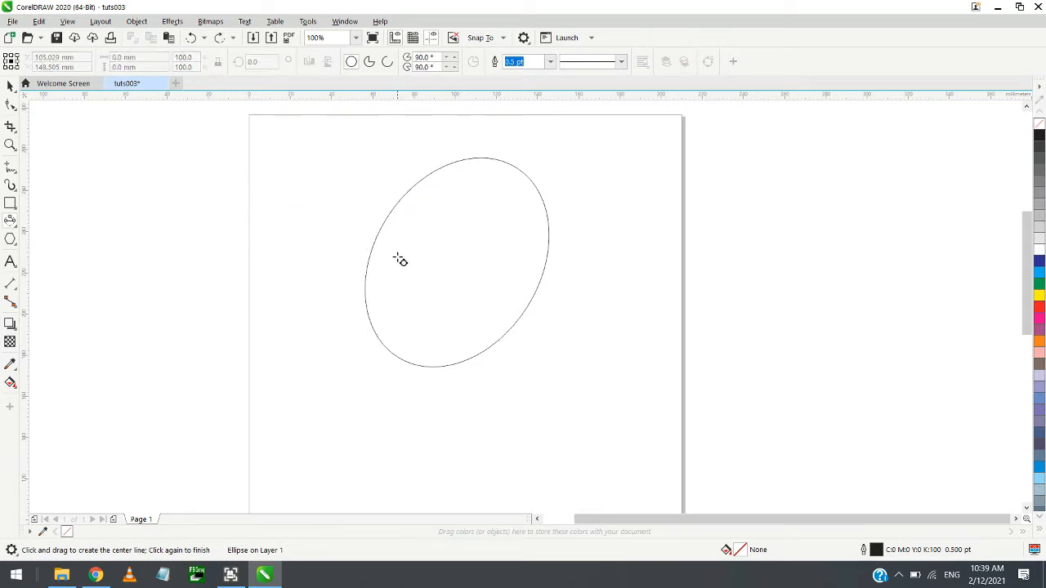
pyautogui.hotkey('ctrl', 'z')
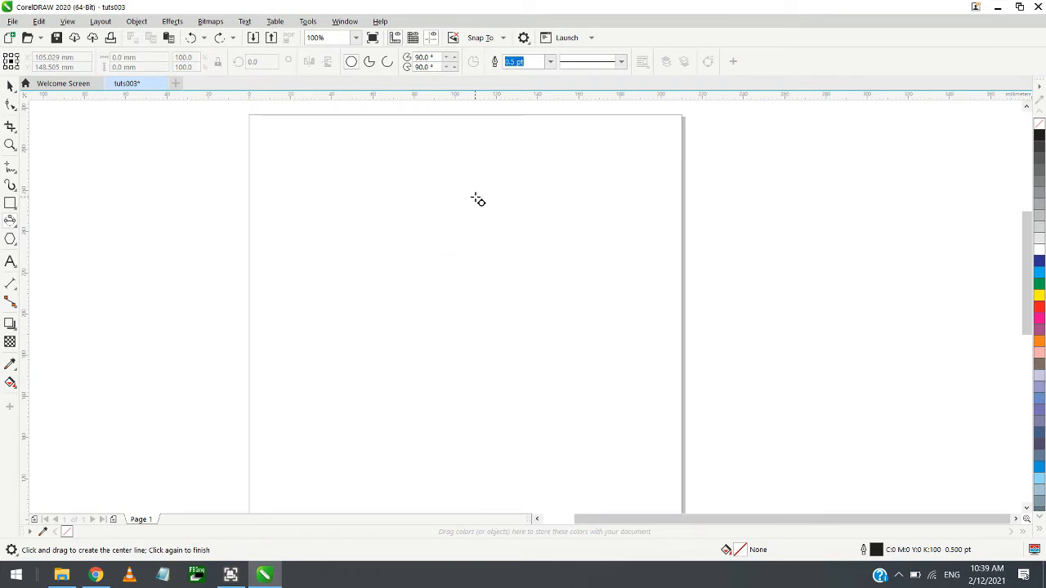
# Draw a circle about 51 mm wide from a vertical center line with the 3-Point Ellipse tool and deselect it
pyautogui.moveTo(474, 191); pyautogui.dragTo(474, 297)
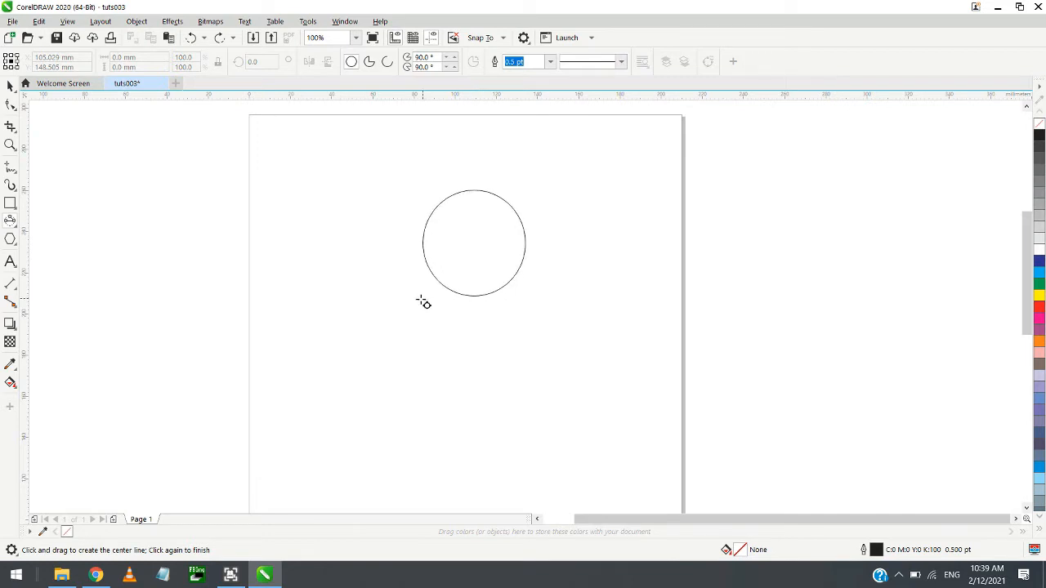
pyautogui.click(463, 303)
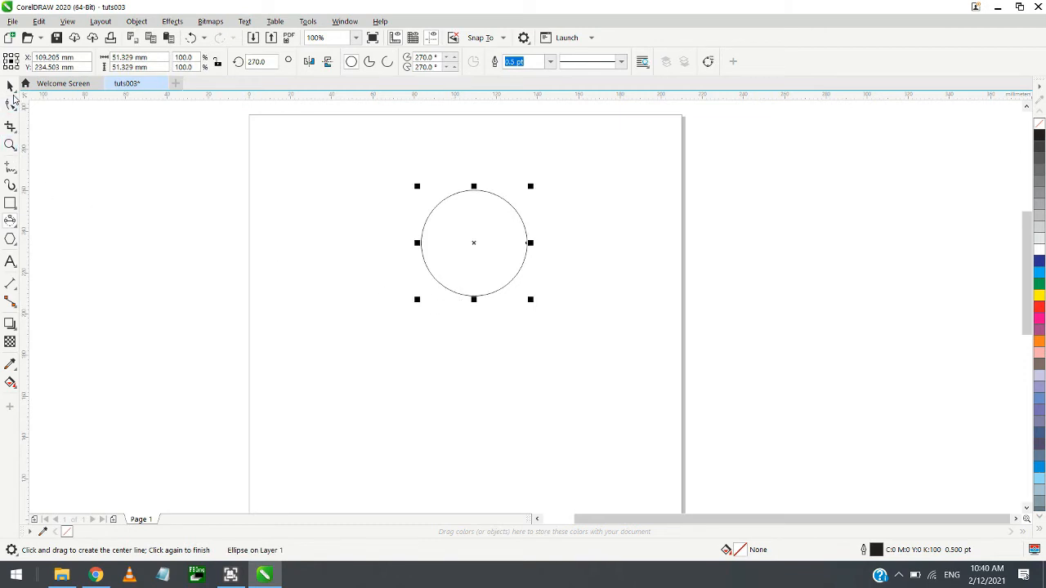
pyautogui.click(10, 87)
pyautogui.press('Escape')
# Draw a five-point star about 56 by 61 mm beside the circle with the Star tool
pyautogui.click(11, 226)
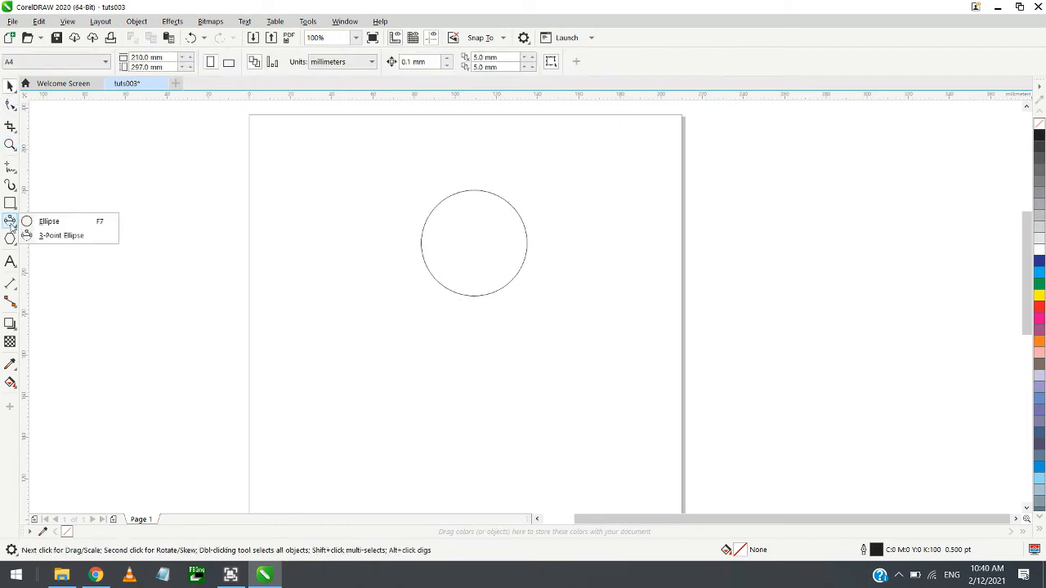
pyautogui.click(10, 242)
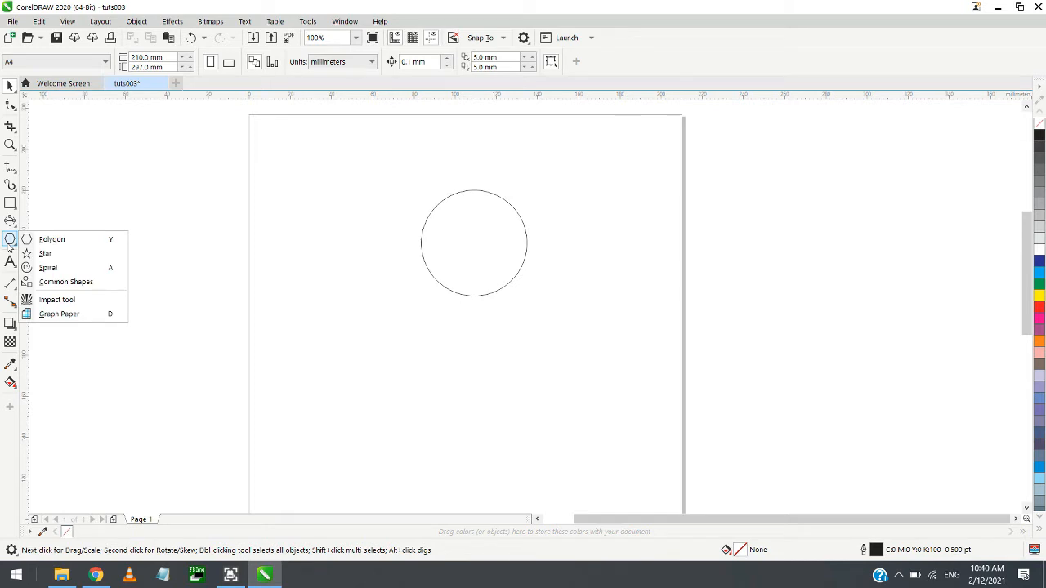
pyautogui.click(10, 242)
pyautogui.click(10, 241)
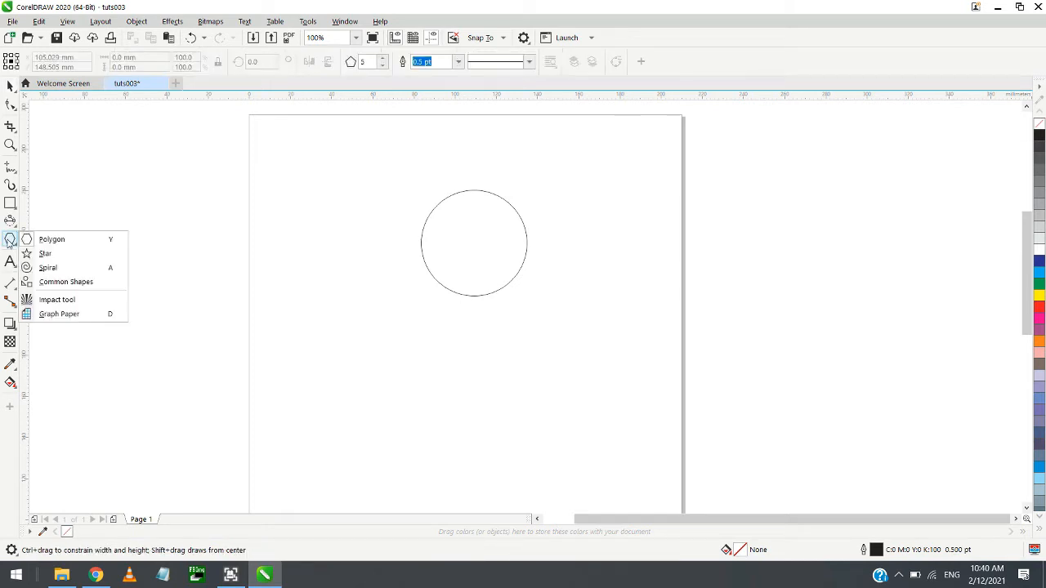
pyautogui.click(46, 254)
pyautogui.moveTo(373, 247); pyautogui.dragTo(425, 300)
# Make the star blunter, to a sharpness of about 28, by moving an inner node outward with the Shape tool
pyautogui.click(10, 105)
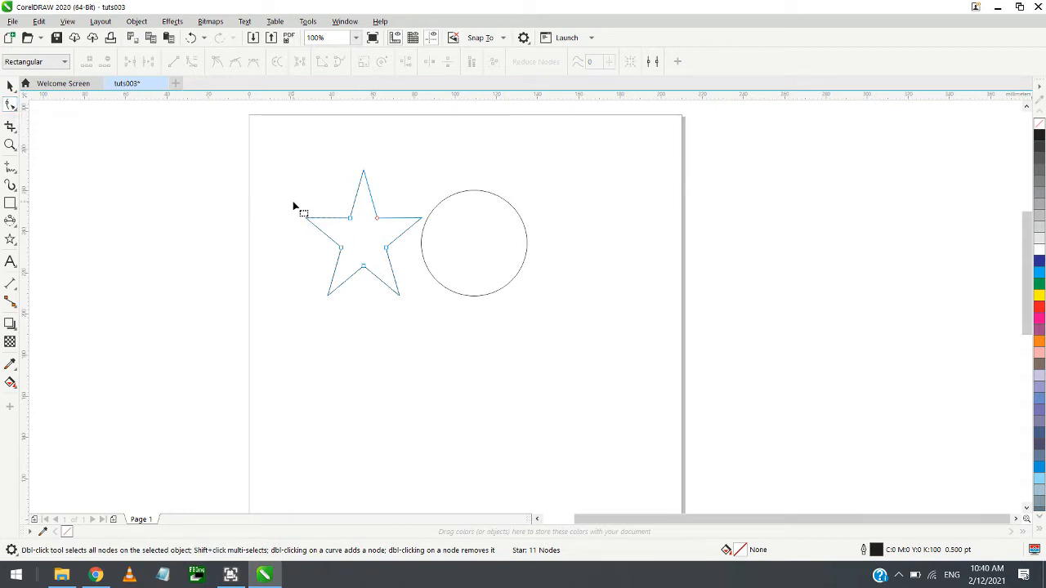
pyautogui.click(10, 86)
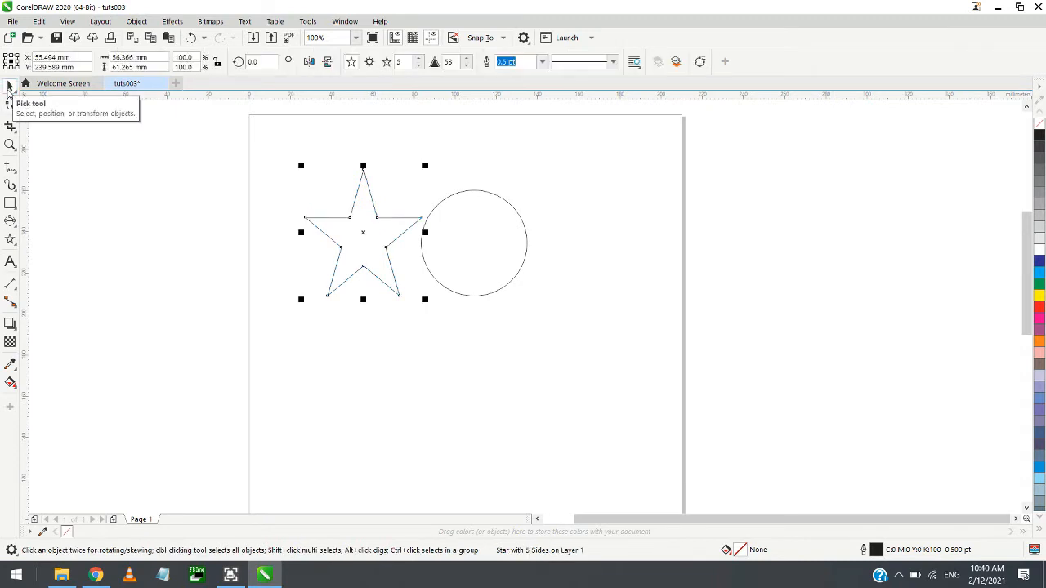
pyautogui.click(10, 105)
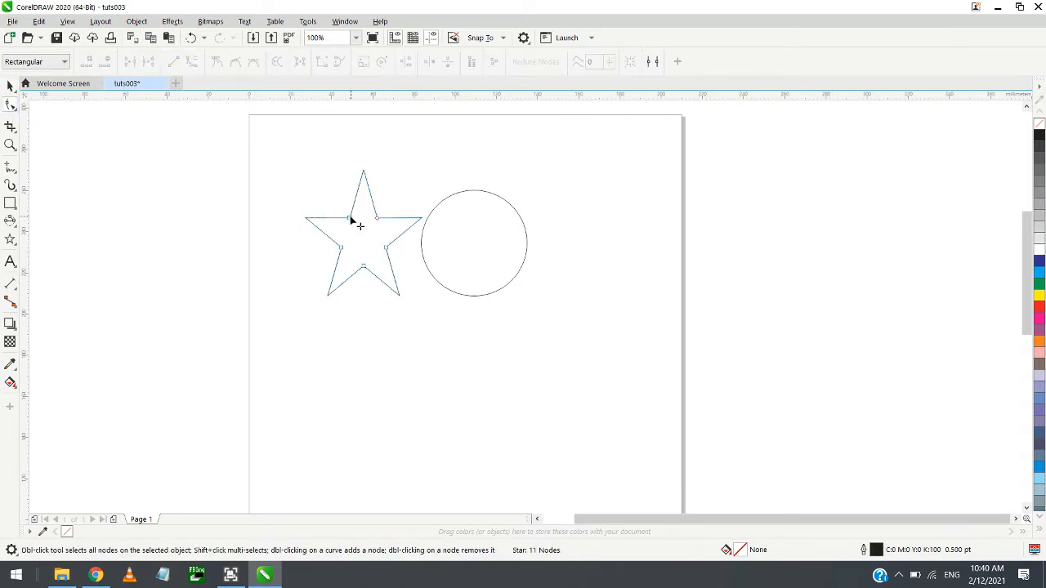
pyautogui.moveTo(349, 219)
pyautogui.mouseDown()
pyautogui.moveTo(318, 173)
pyautogui.moveTo(348, 219)
pyautogui.moveTo(338, 212)
pyautogui.mouseUp()
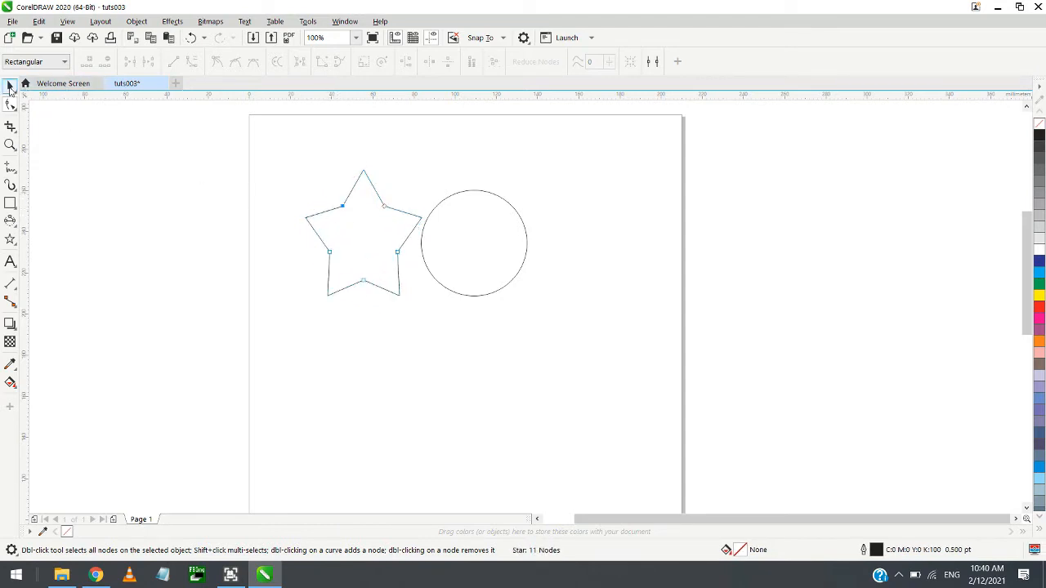
pyautogui.click(9, 86)
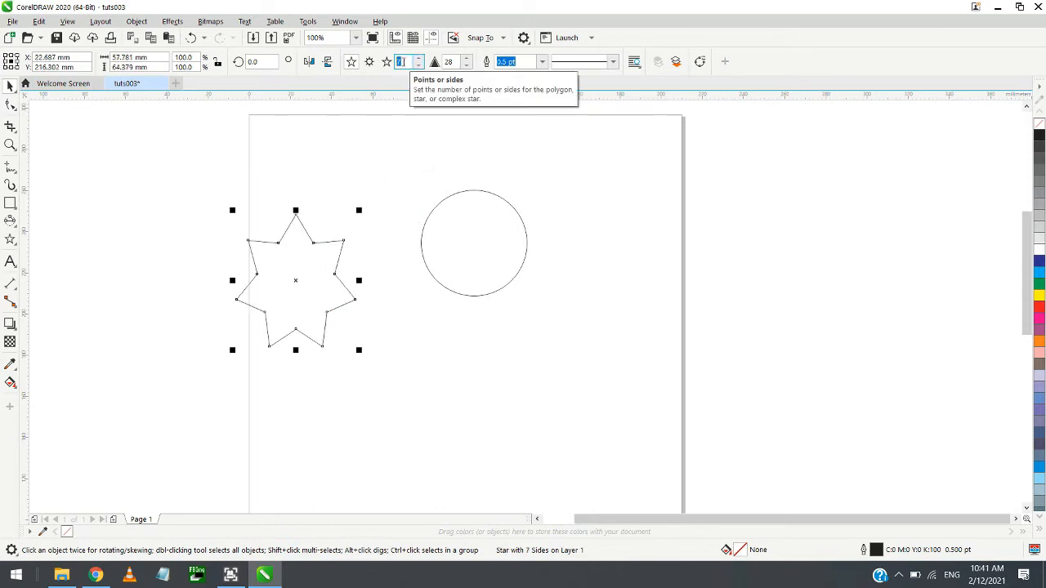
# Reselect the seven-point star and set its number of points to 11
pyautogui.click(392, 102)
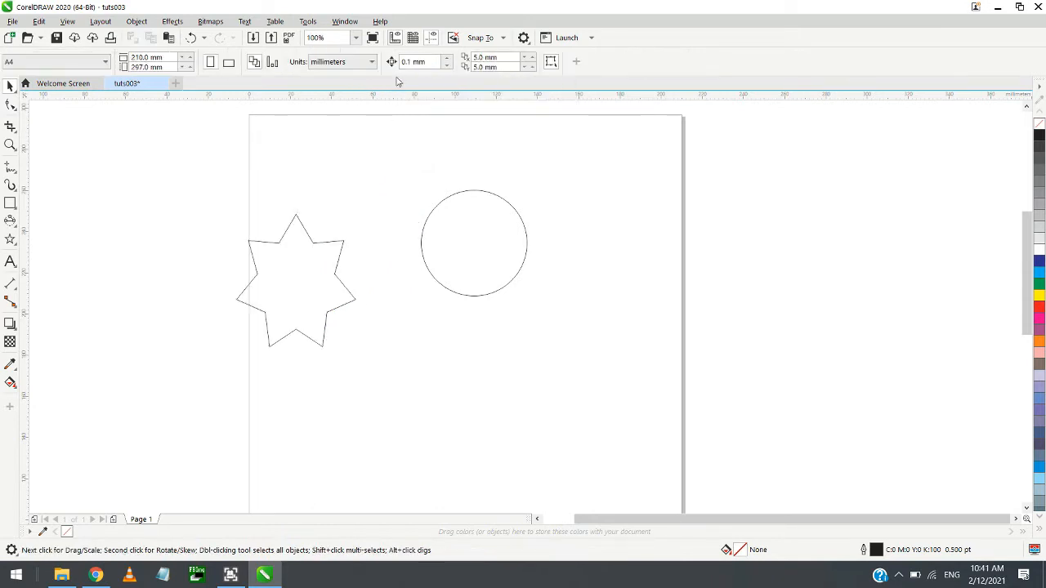
pyautogui.click(319, 242)
pyautogui.doubleClick(399, 63)
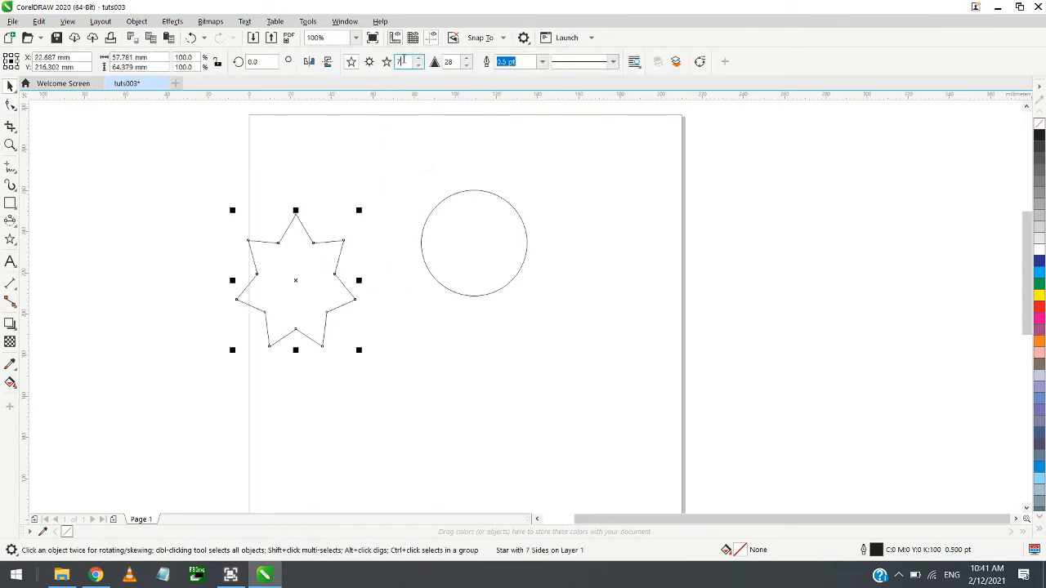
pyautogui.write('11')
pyautogui.press('Return')
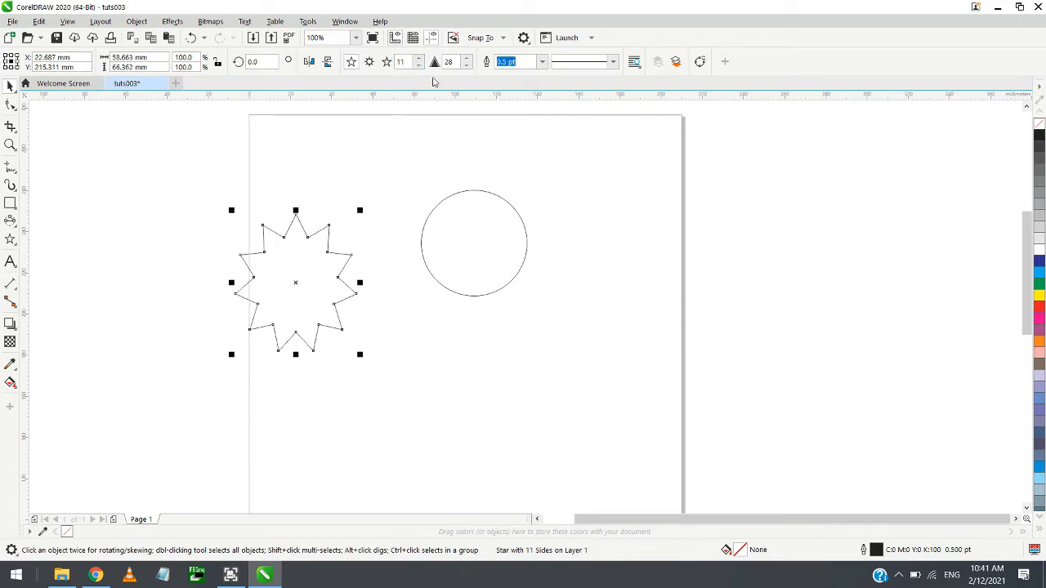
# Deepen the star's spikes to a sharpness of about 36 by moving an inner node inward with the Shape tool
pyautogui.click(10, 105)
pyautogui.moveTo(309, 237); pyautogui.dragTo(325, 208)
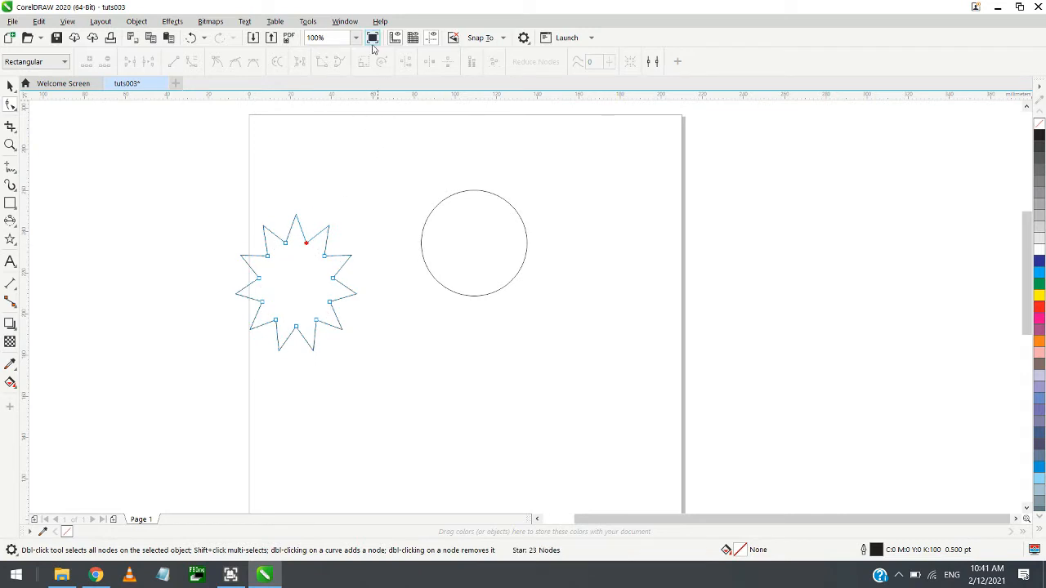
pyautogui.click(16, 88)
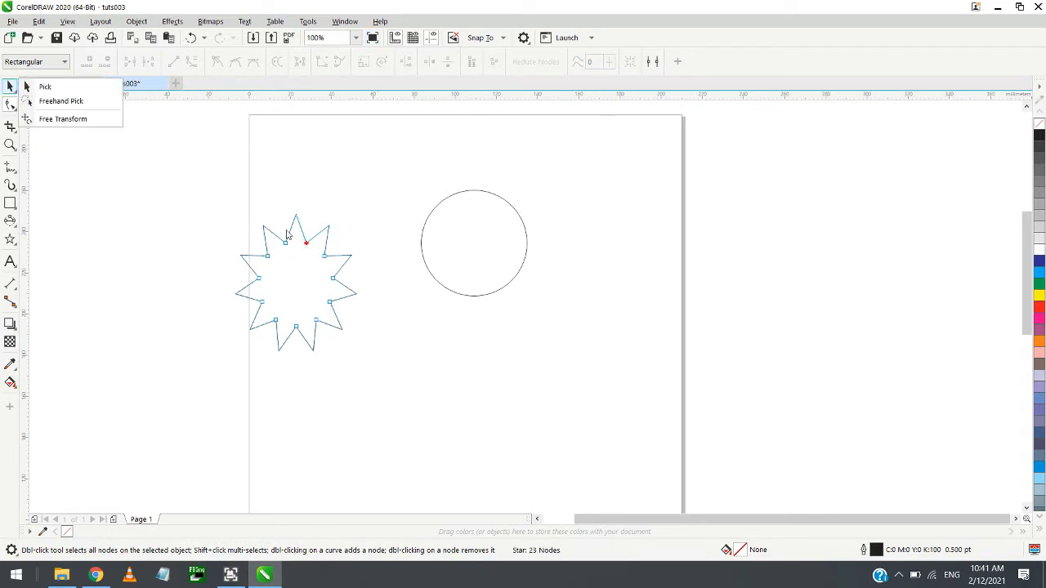
pyautogui.click(43, 86)
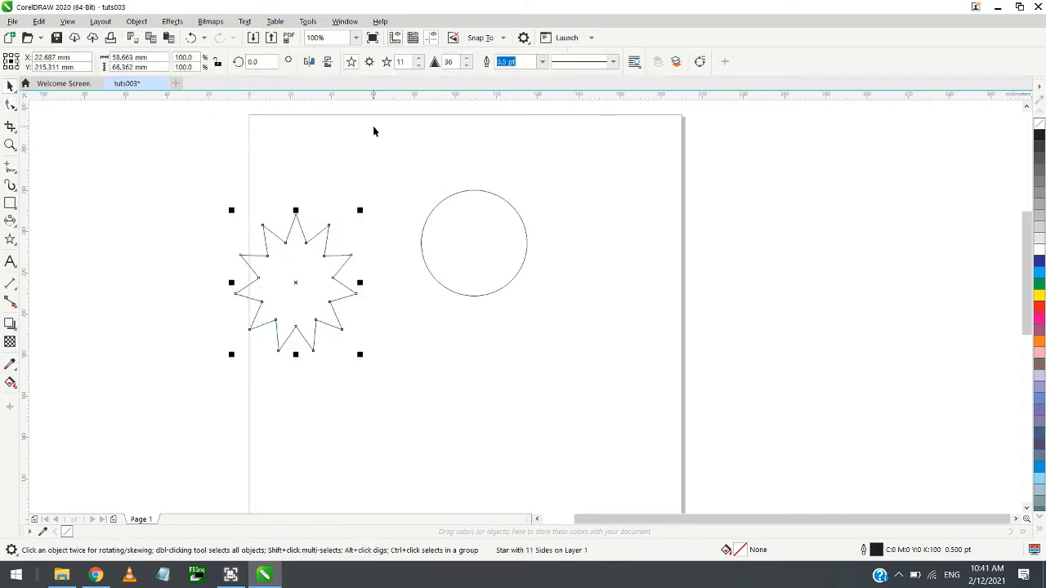
# Set the star's number of points to 33
pyautogui.click(389, 65)
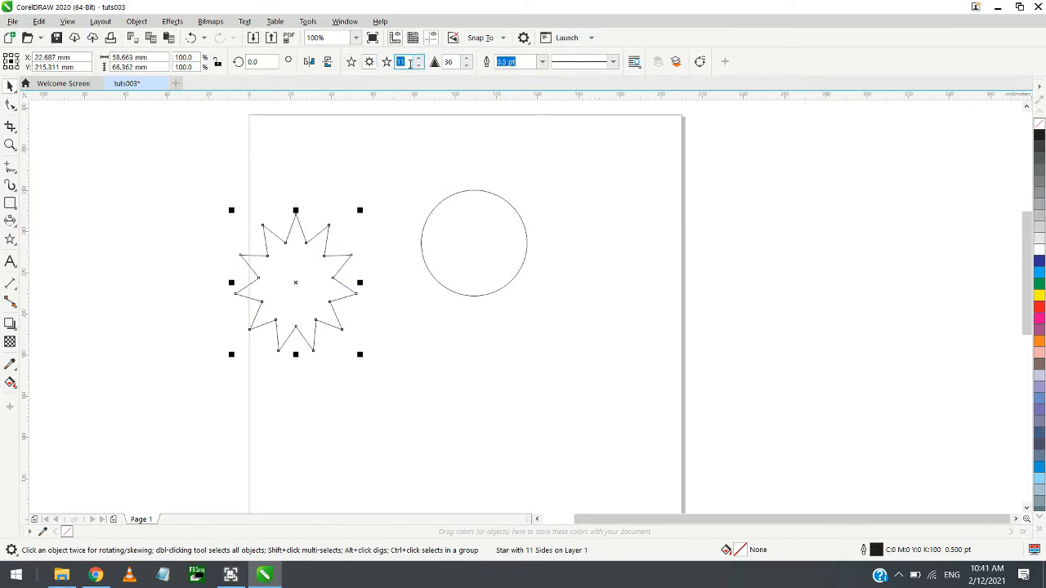
pyautogui.click(409, 63)
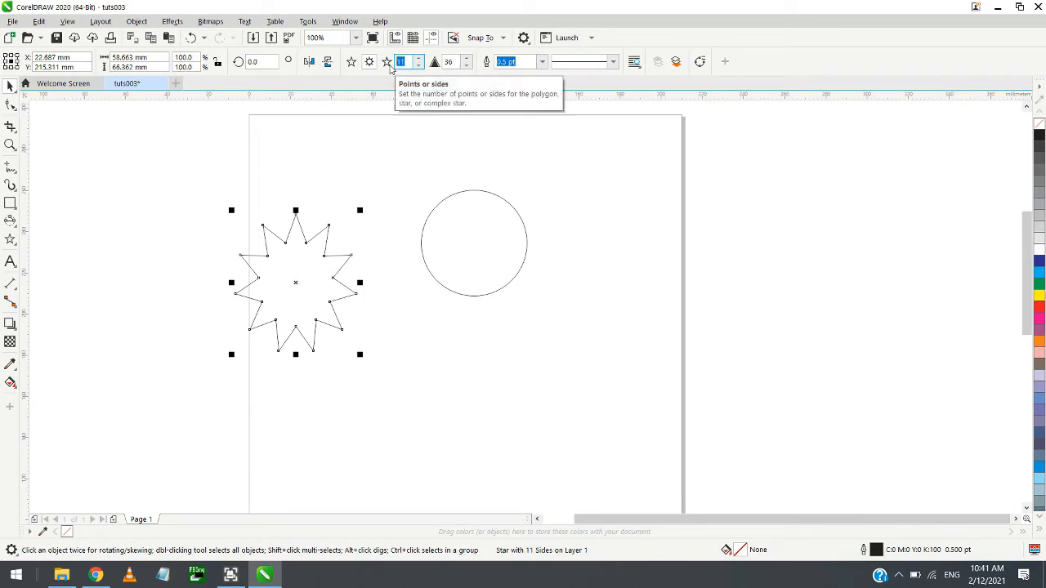
pyautogui.write('33')
pyautogui.press('Return')
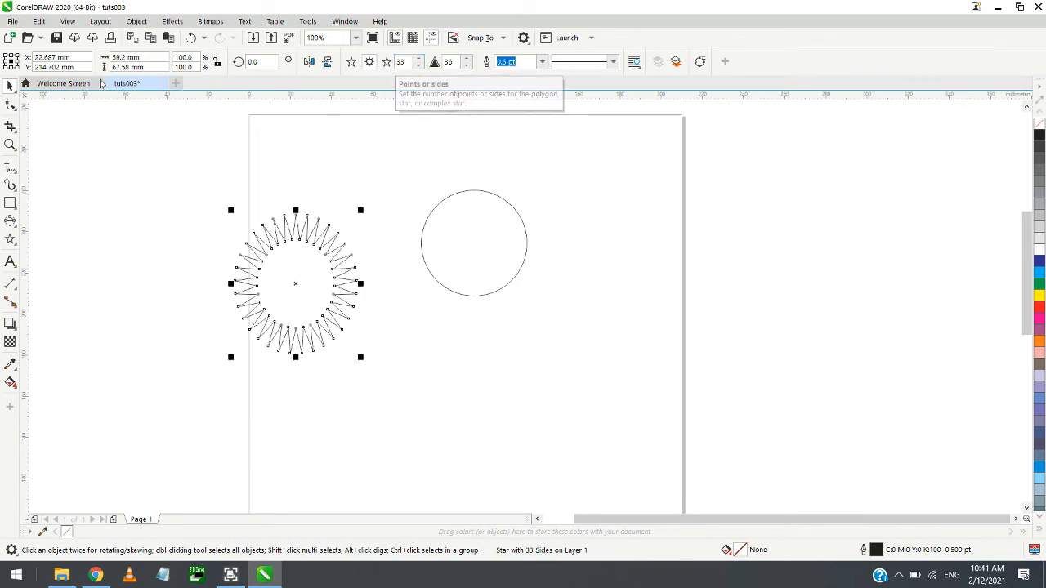
# Shorten the star's spikes to a sharpness of about 18 by moving an inner node outward with the Shape tool
pyautogui.click(10, 103)
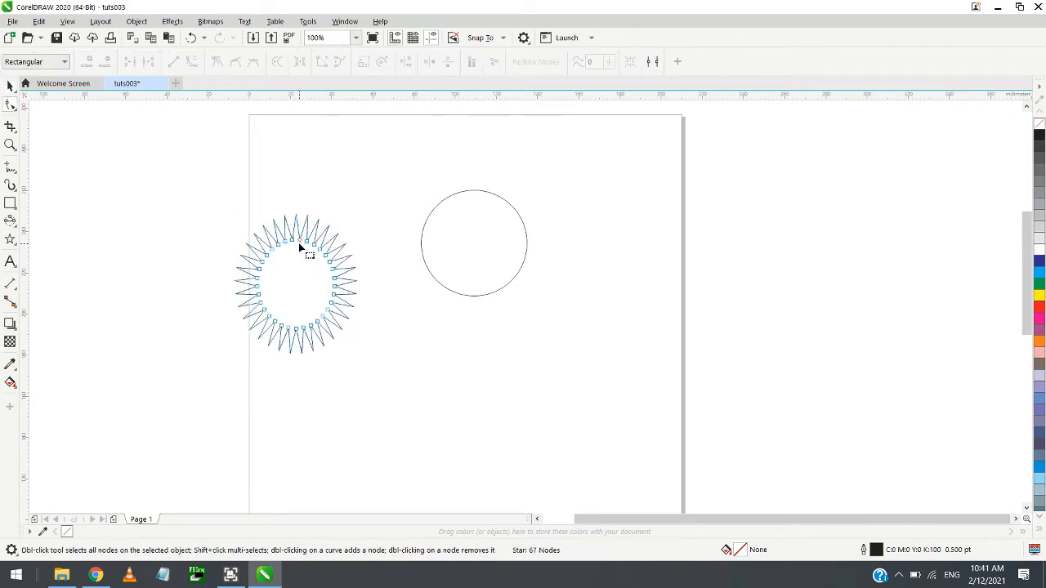
pyautogui.moveTo(299, 242); pyautogui.dragTo(301, 228)
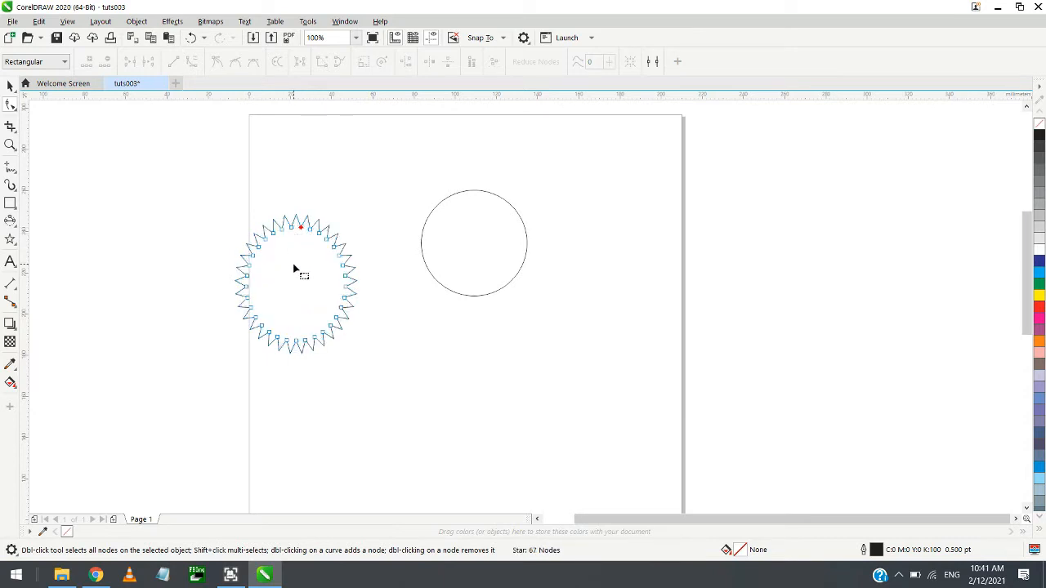
pyautogui.click(10, 86)
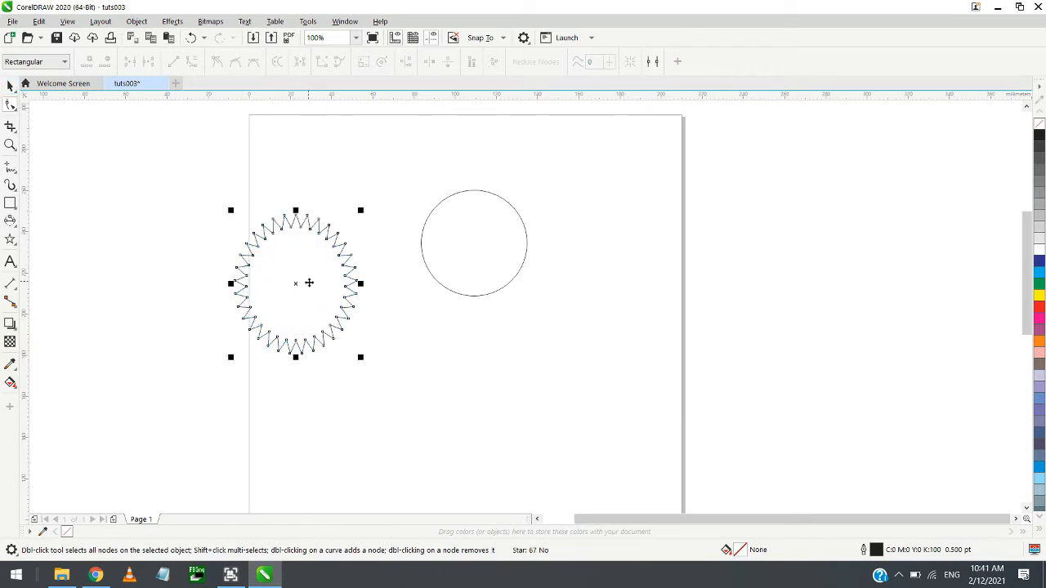
# Stretch the star horizontally to about 67 mm wide
pyautogui.moveTo(360, 284); pyautogui.dragTo(377, 284)
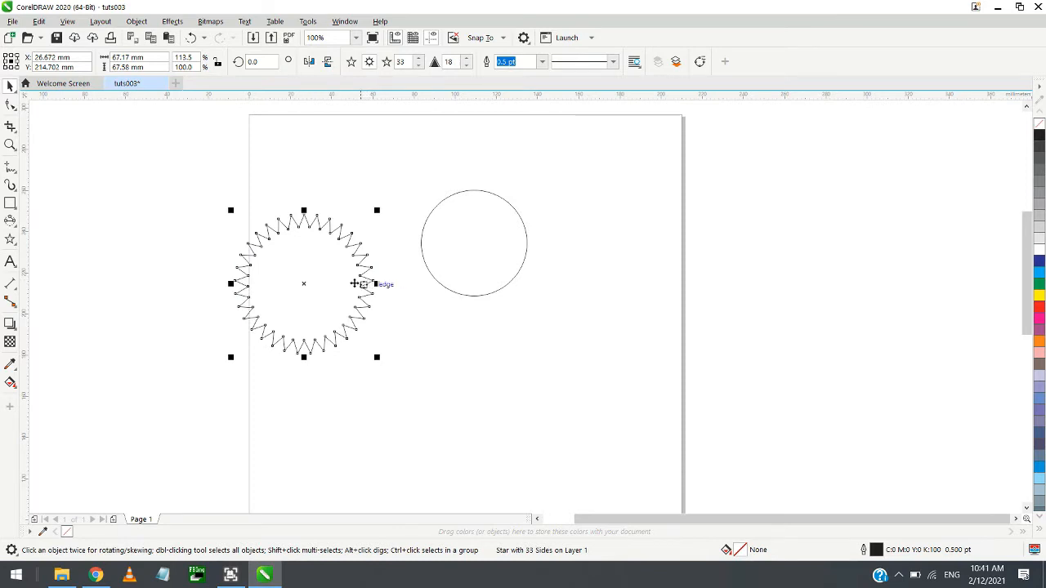
pyautogui.click(259, 250)
pyautogui.click(281, 229)
# Set the star's width and height to 70 mm and move it fully inside the page, centered at about X 55, Y 173 mm
pyautogui.click(159, 57)
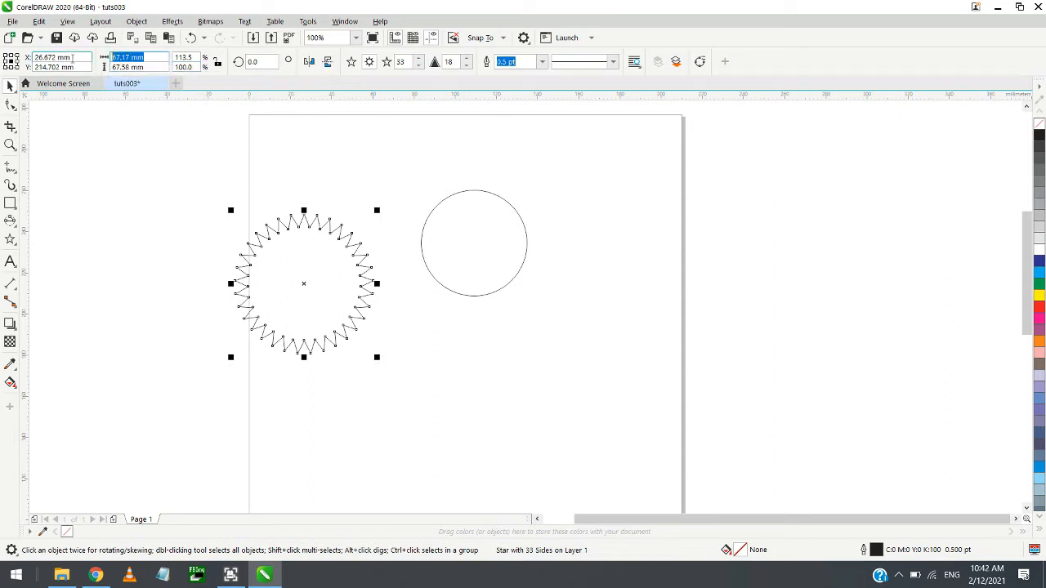
pyautogui.write('70')
pyautogui.press('Tab')
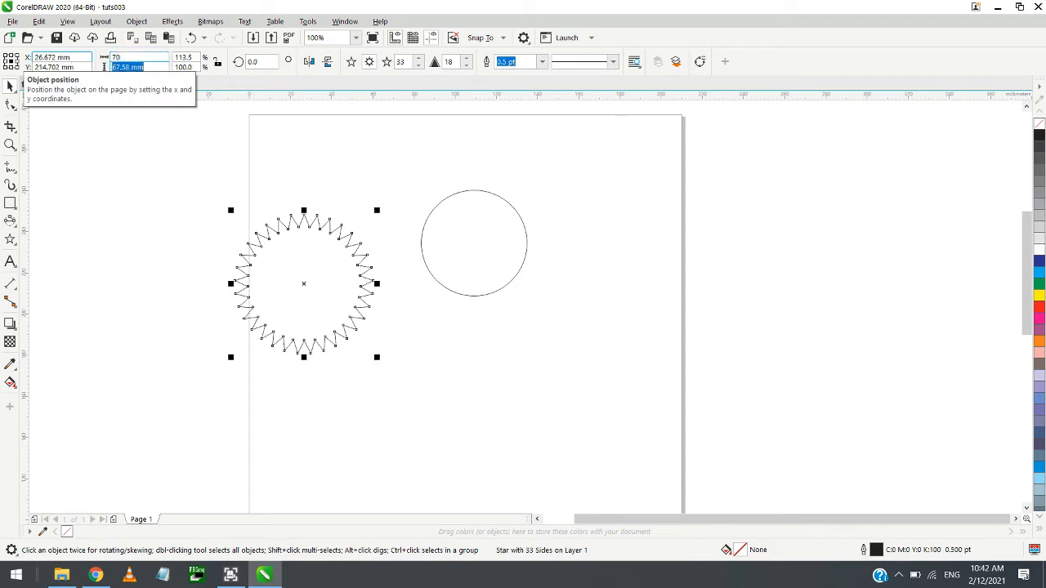
pyautogui.write('70')
pyautogui.press('Return')
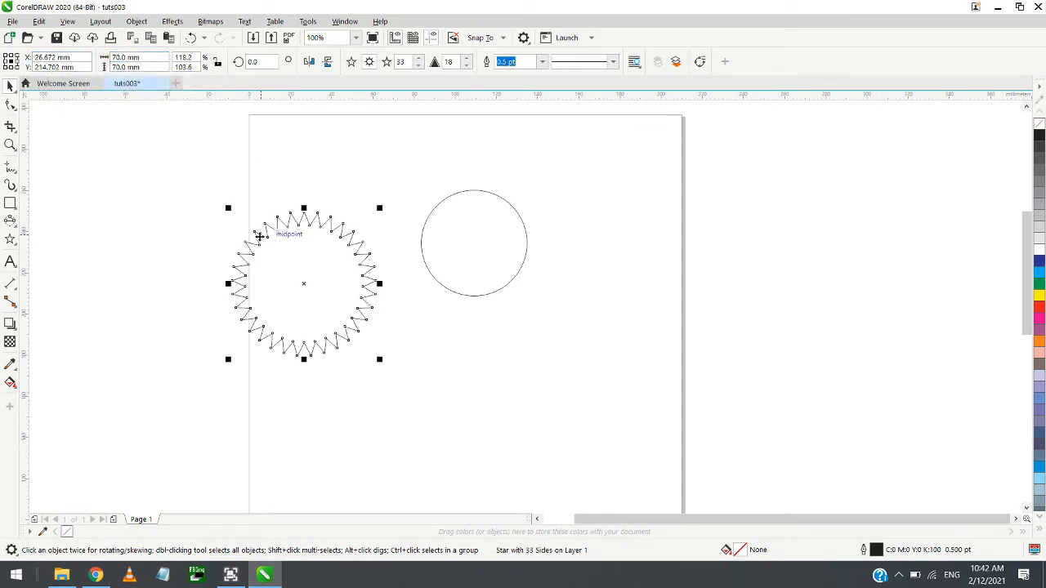
pyautogui.moveTo(261, 233); pyautogui.dragTo(320, 320)
pyautogui.click(279, 276)
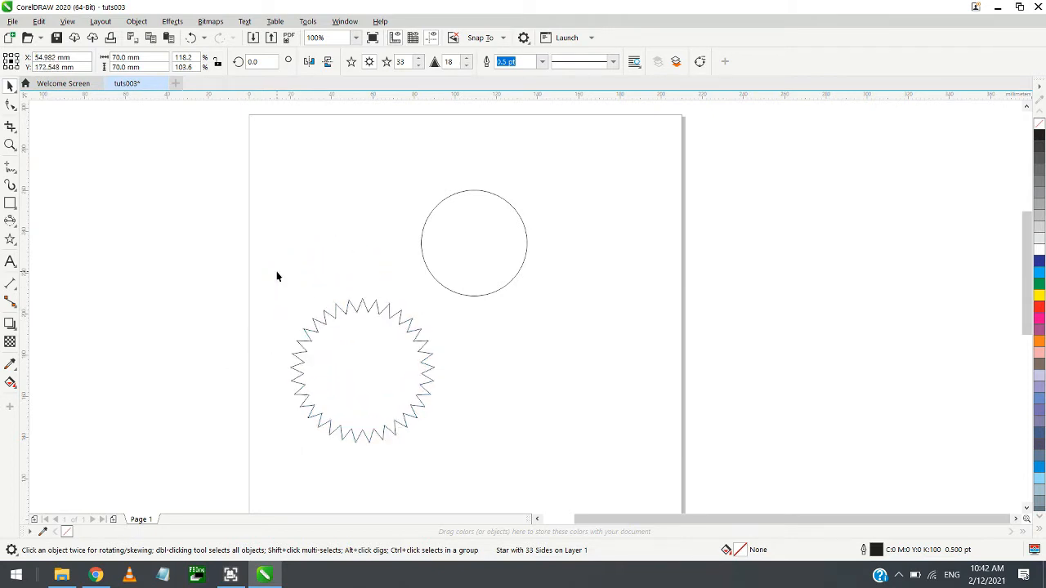
# Open the star's object properties and apply a fountain fill to it
pyautogui.click(372, 309)
pyautogui.rightClick(399, 319)
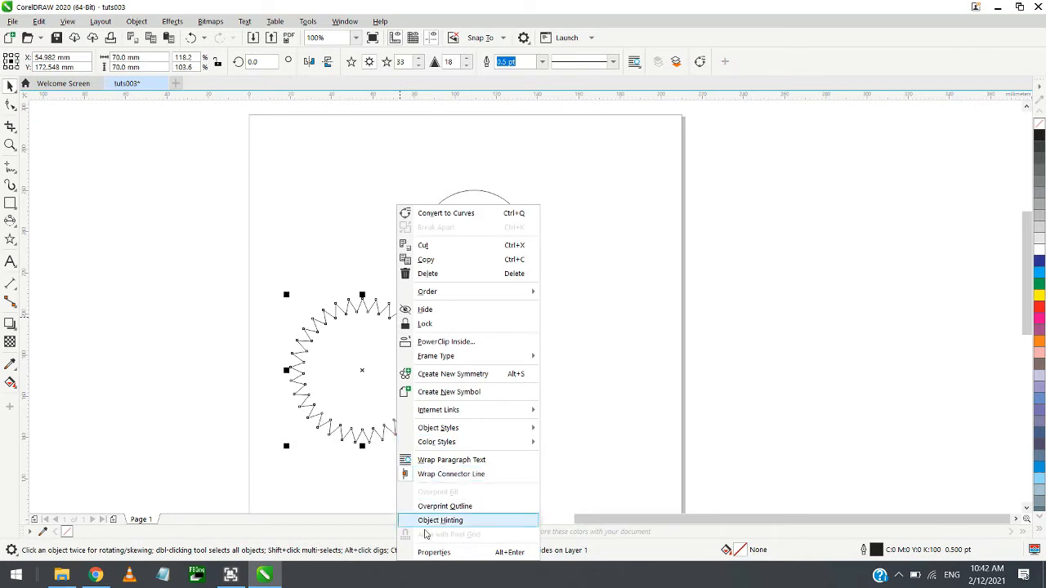
pyautogui.click(433, 552)
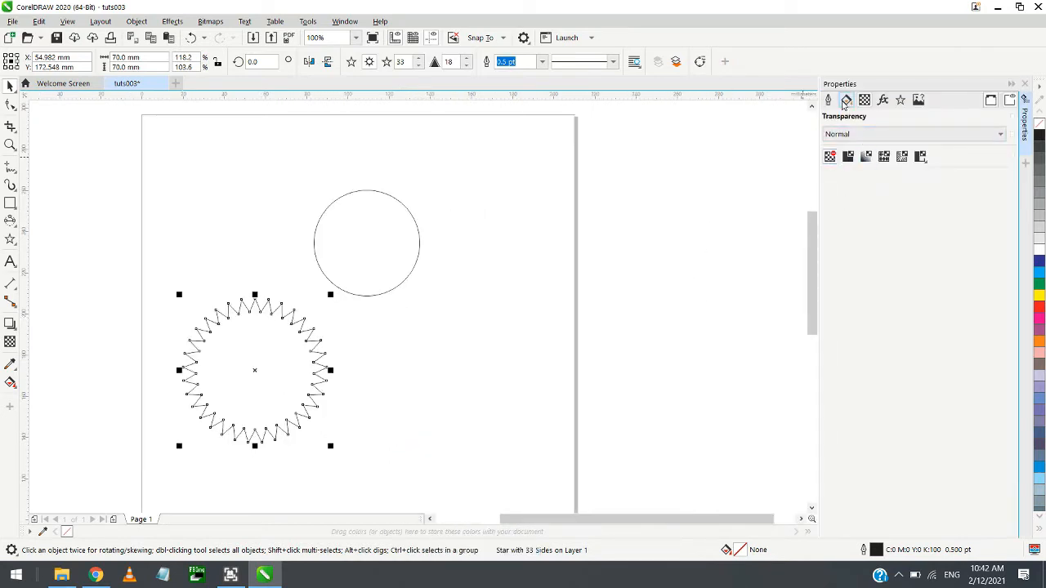
pyautogui.rightClick(278, 309)
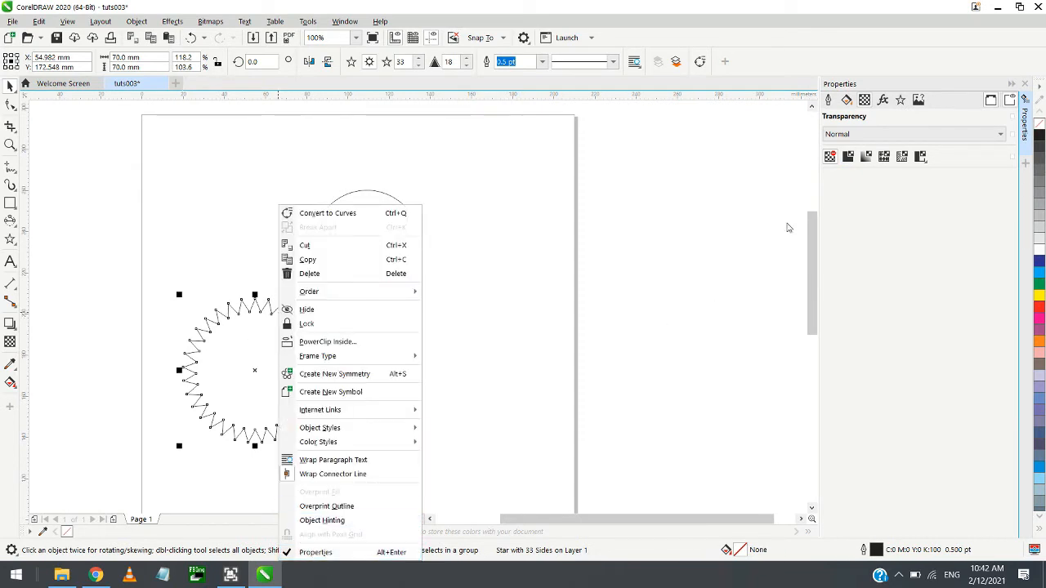
pyautogui.click(880, 235)
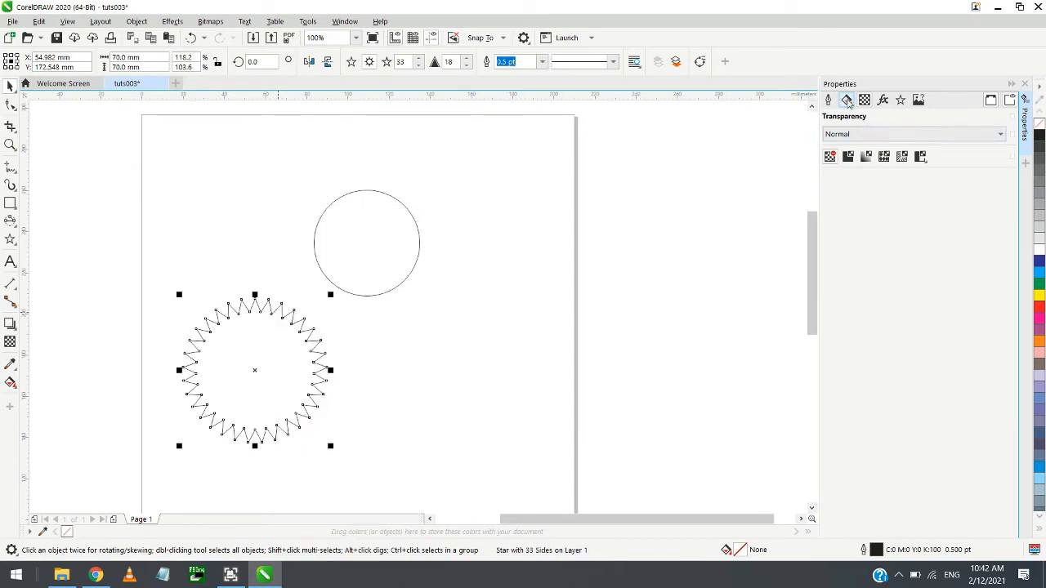
pyautogui.click(847, 101)
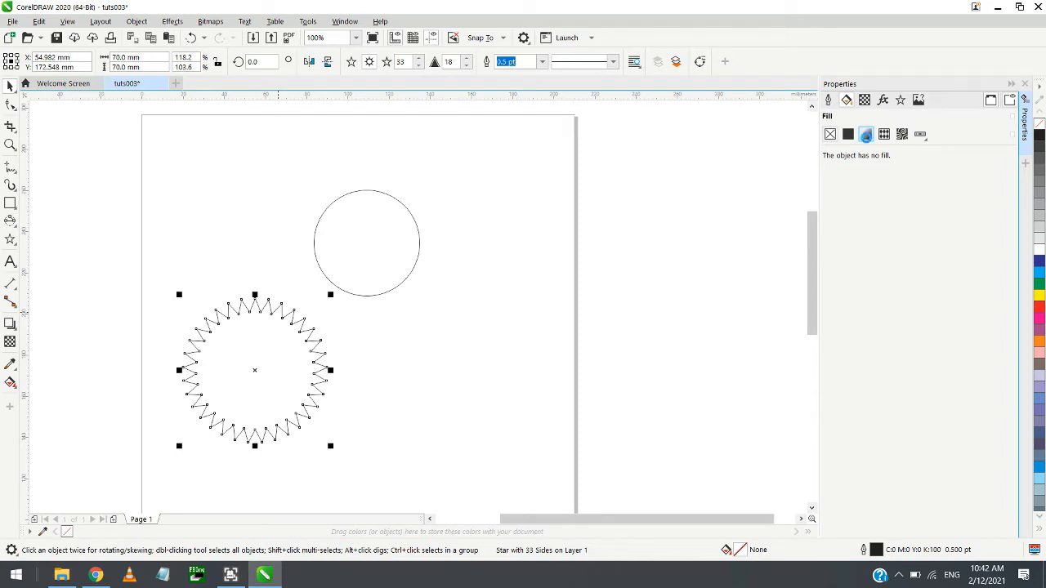
pyautogui.click(866, 136)
pyautogui.click(867, 136)
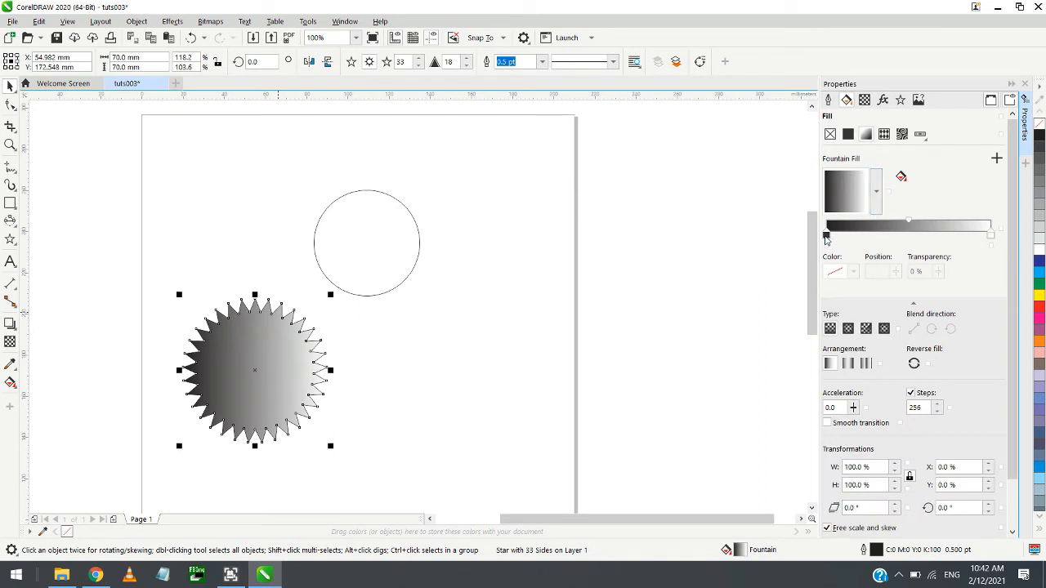
# Change the fountain fill's black start color to a light orange, C 2, M 23, Y 49, K 0
pyautogui.click(827, 236)
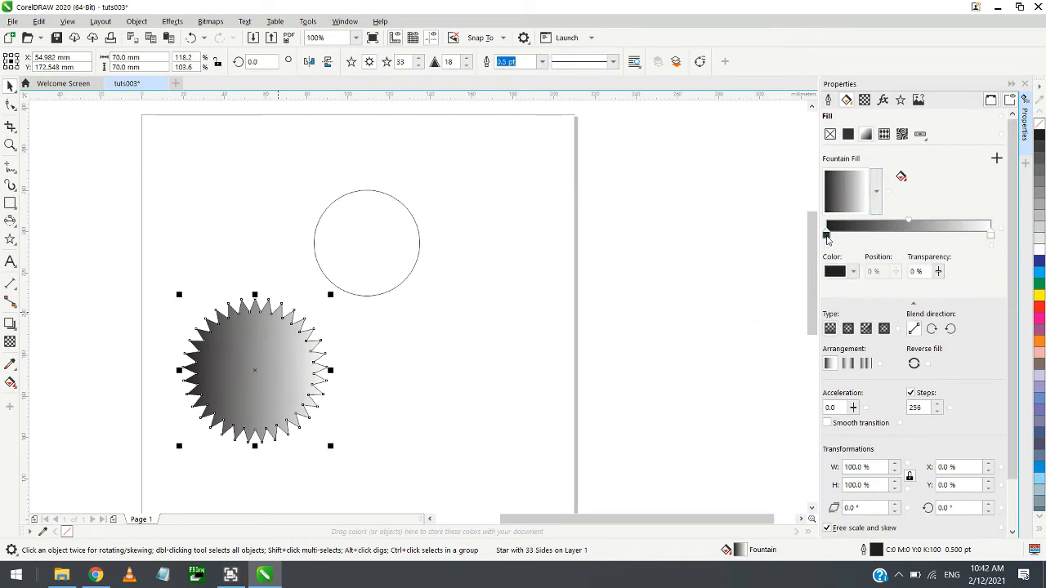
pyautogui.click(851, 273)
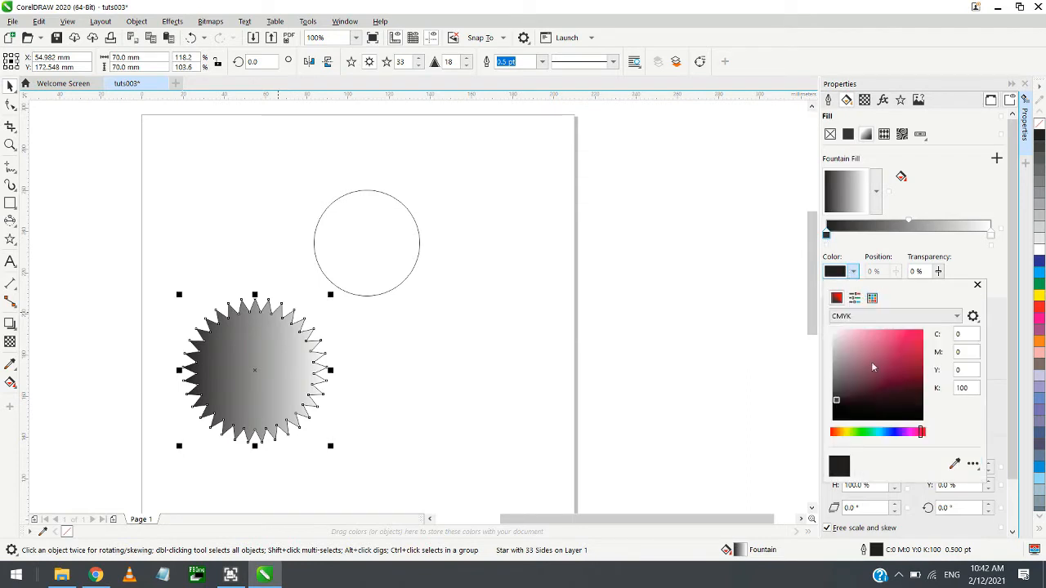
pyautogui.click(839, 433)
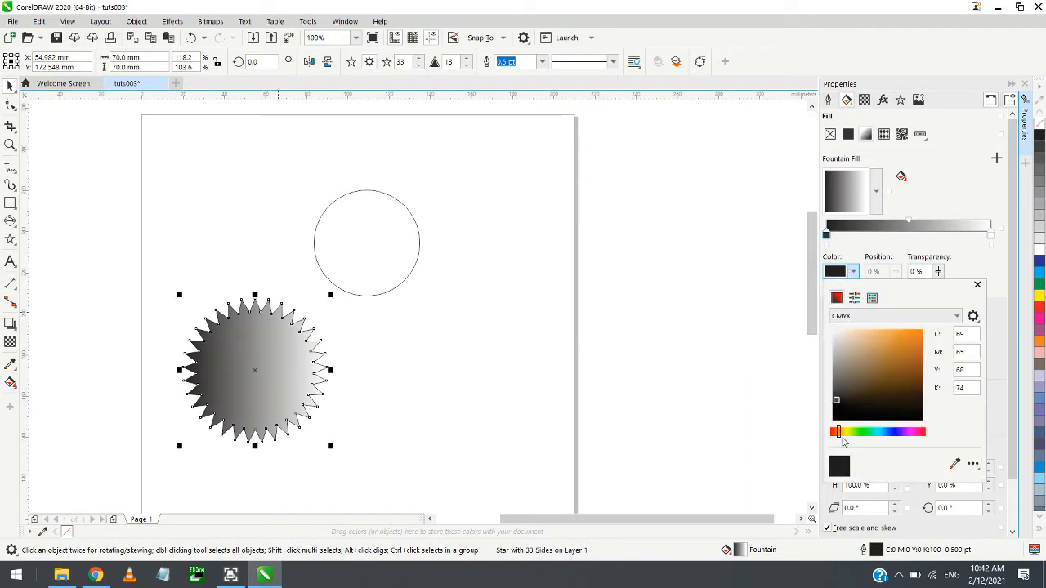
pyautogui.click(869, 333)
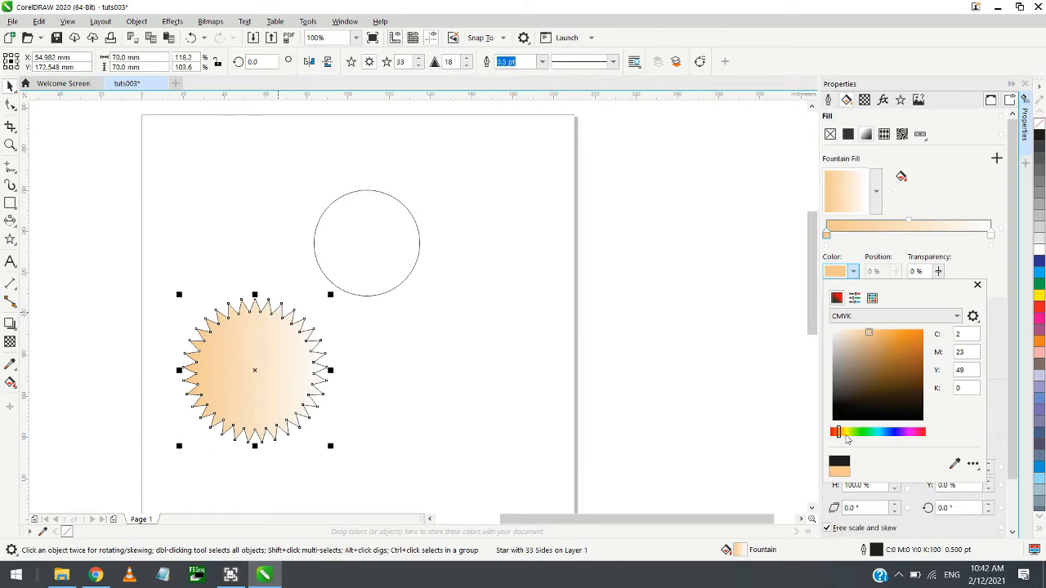
# Shift the hue of the fountain fill's start color to a light yellow, C 7, M 0, Y 55, K 0
pyautogui.moveTo(840, 434); pyautogui.dragTo(850, 434)
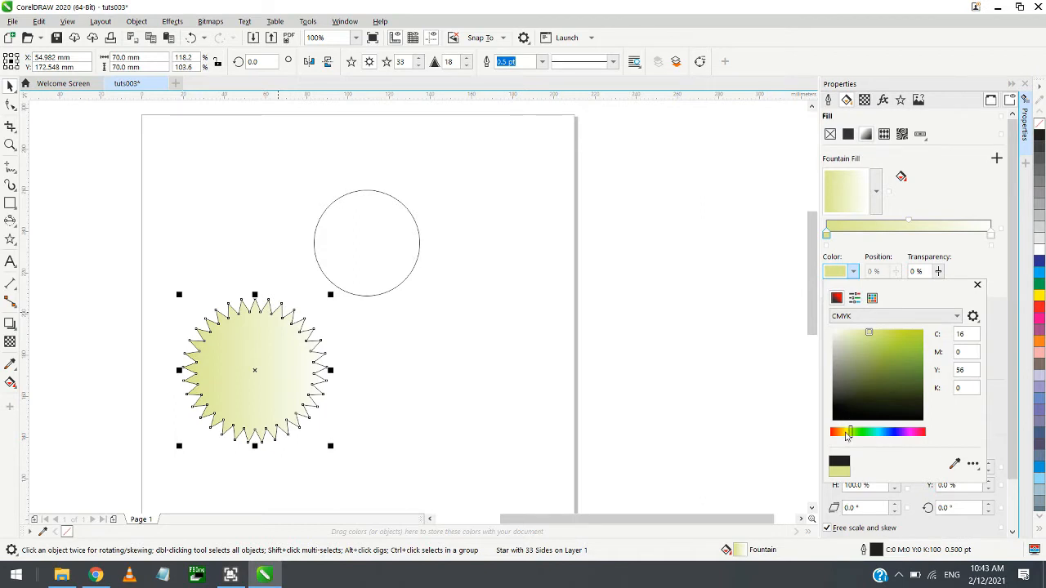
pyautogui.moveTo(847, 434); pyautogui.dragTo(848, 435)
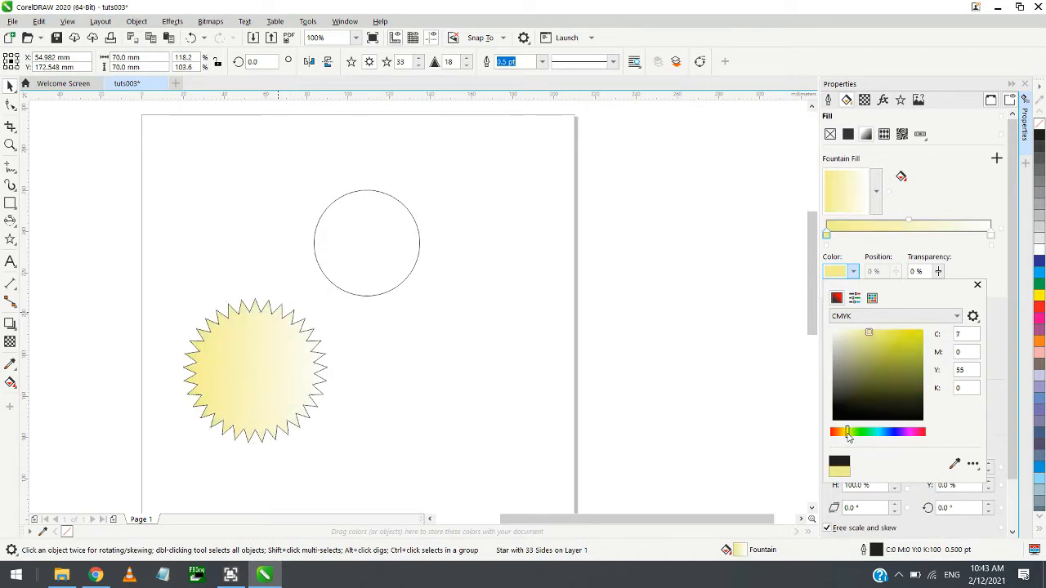
pyautogui.click(866, 240)
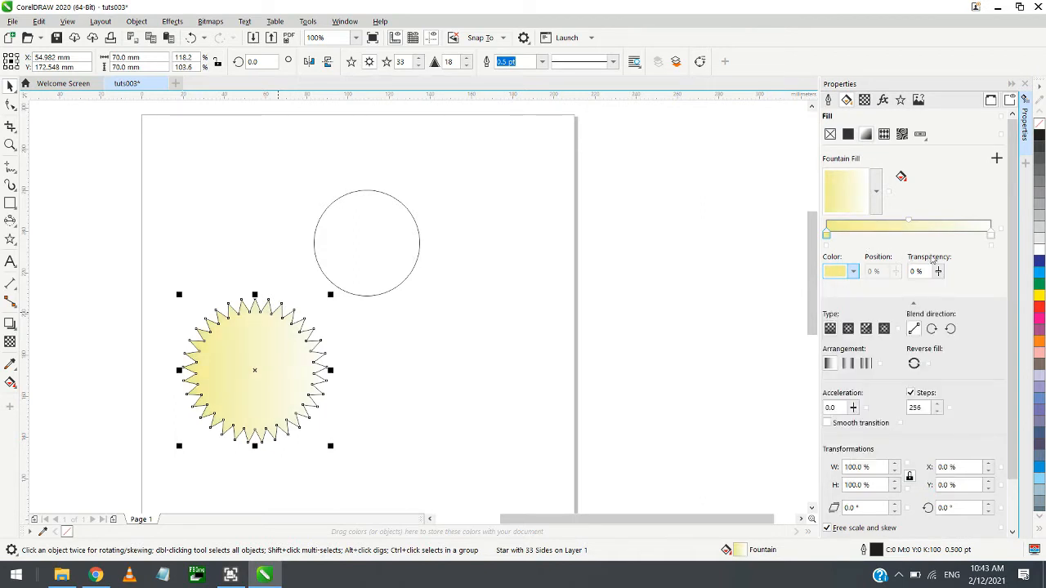
# Fill the star with solid orange, C 0, M 60, Y 100, K 0, and switch it back to a fountain fill
pyautogui.click(991, 236)
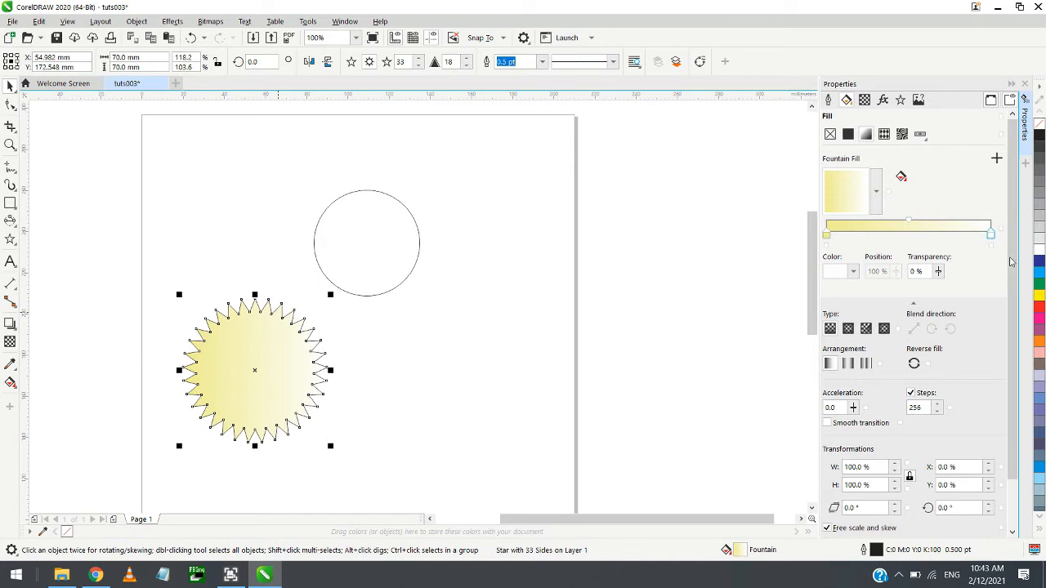
pyautogui.click(1039, 340)
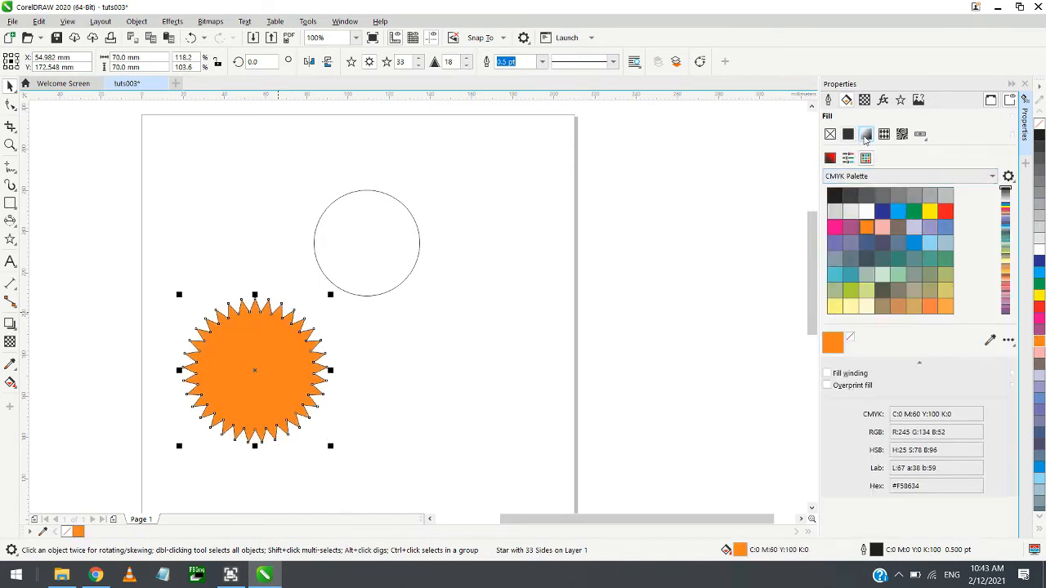
pyautogui.click(866, 136)
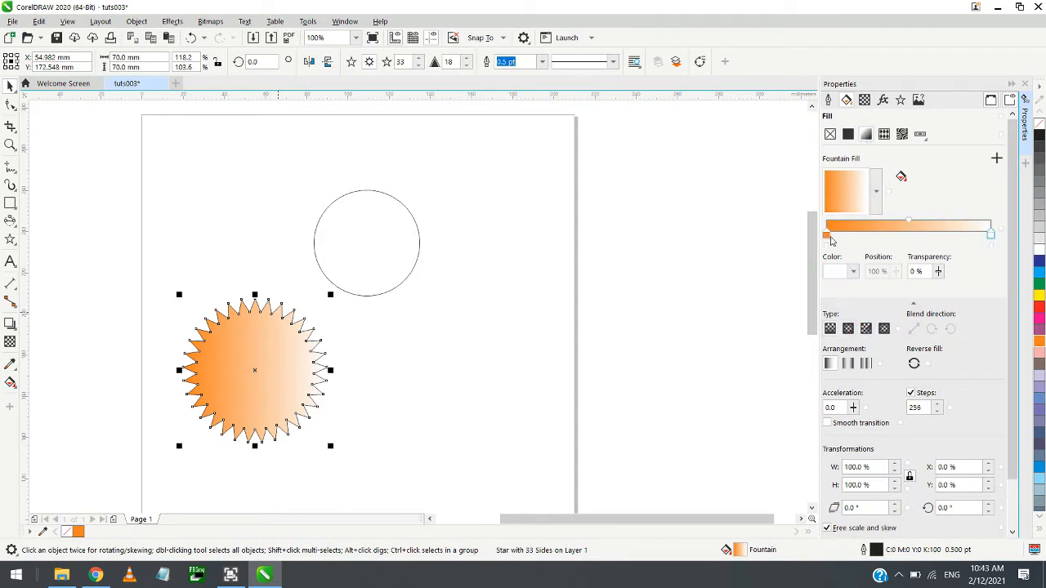
# Set the fountain fill's start color to bright yellow from the CMYK palette
pyautogui.click(828, 237)
pyautogui.click(852, 272)
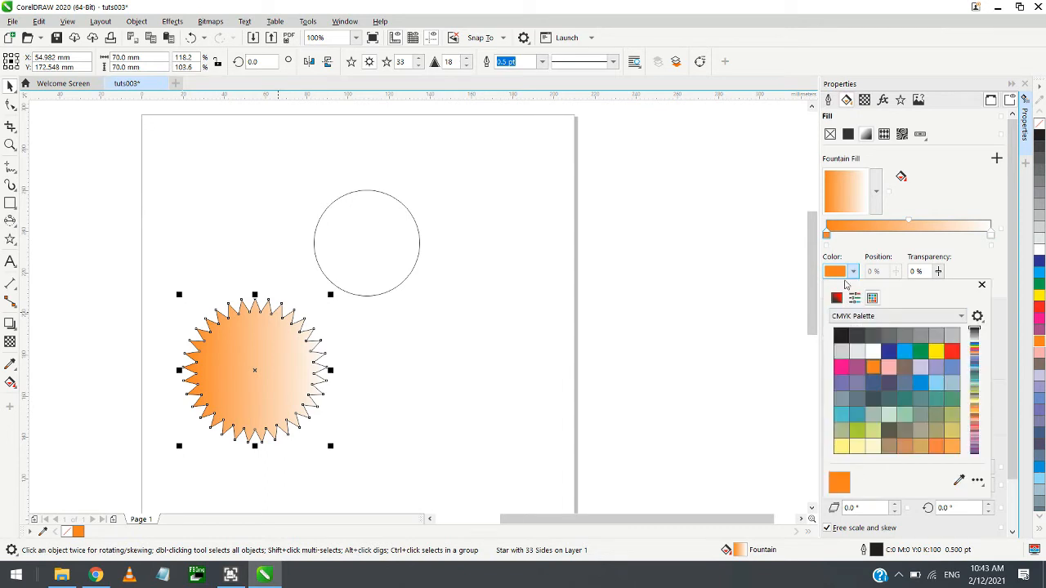
pyautogui.click(837, 297)
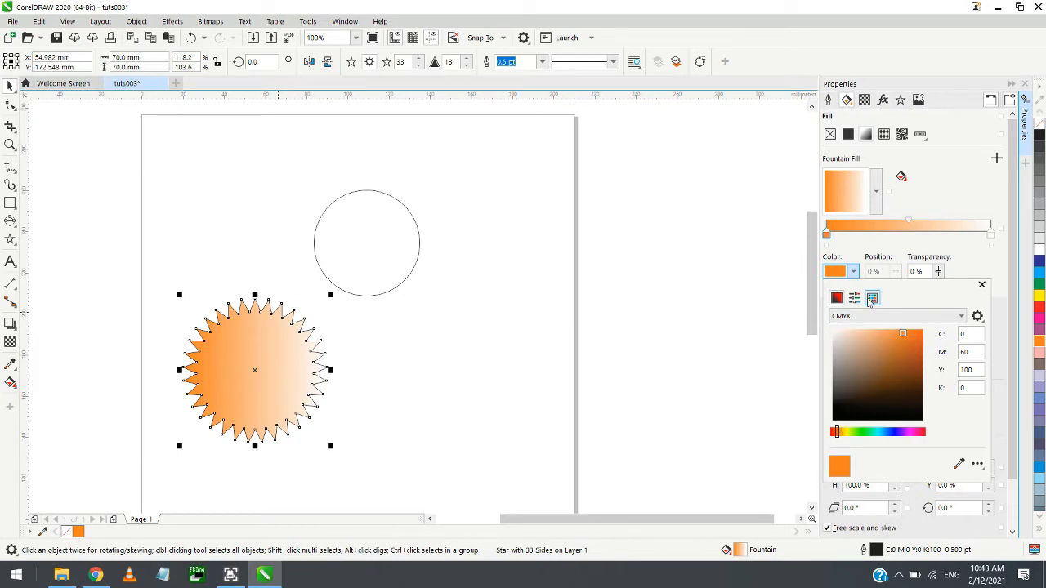
pyautogui.click(872, 298)
pyautogui.click(938, 353)
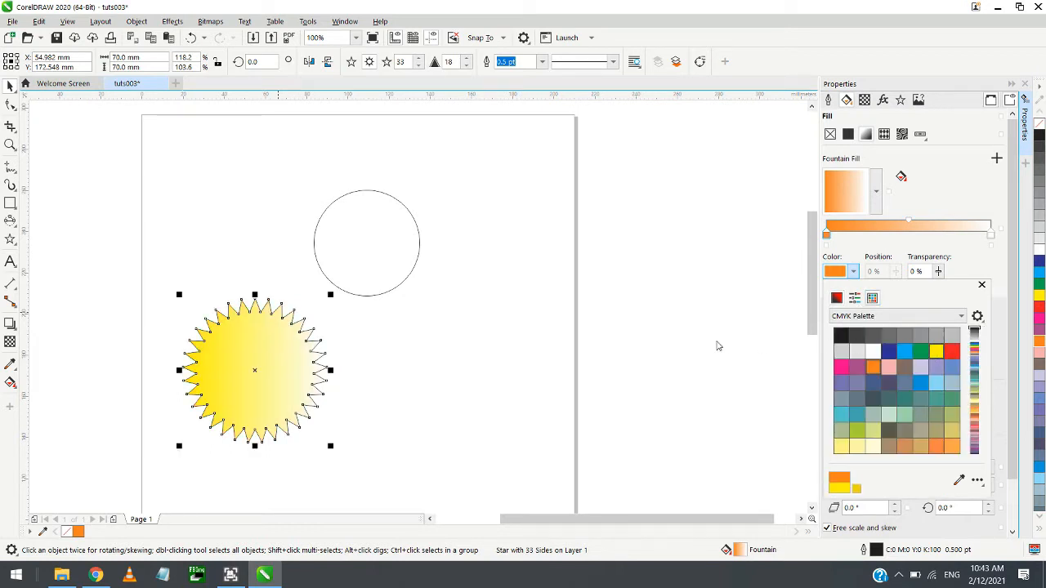
# Change the fountain fill's white end color to a light orange from the CMYK palette
pyautogui.click(991, 236)
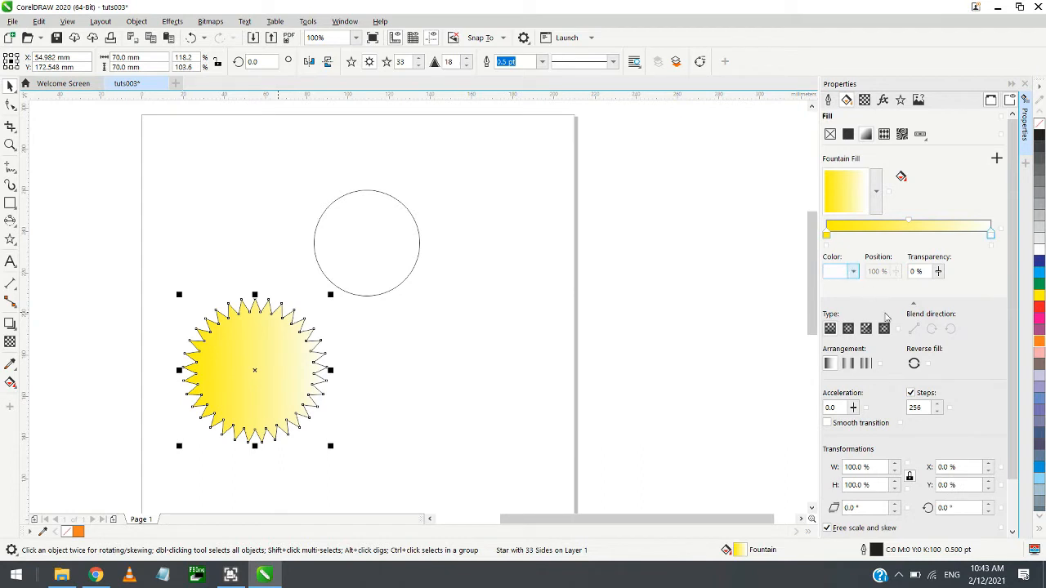
pyautogui.click(852, 272)
pyautogui.click(872, 298)
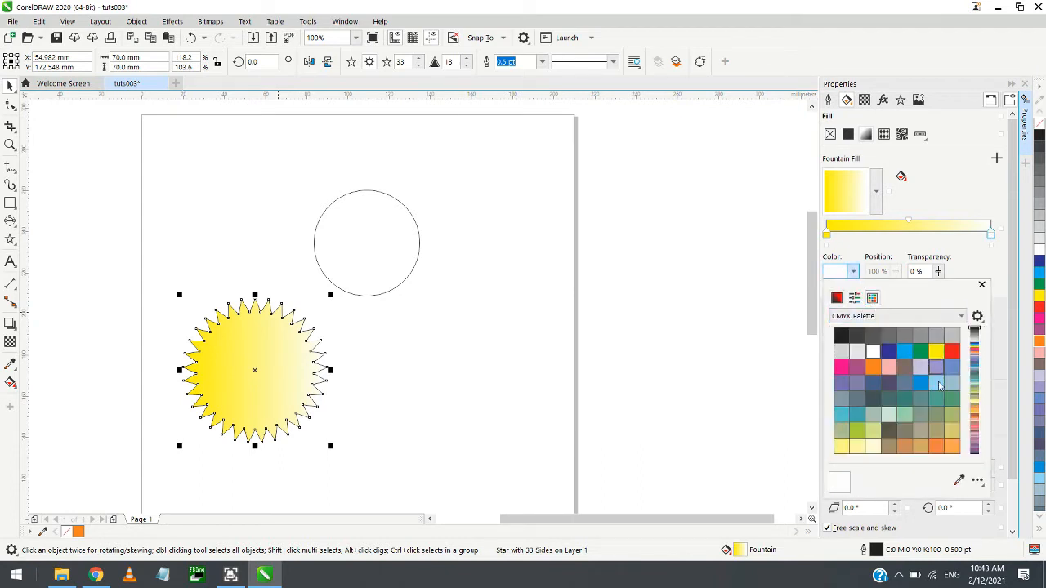
pyautogui.click(936, 446)
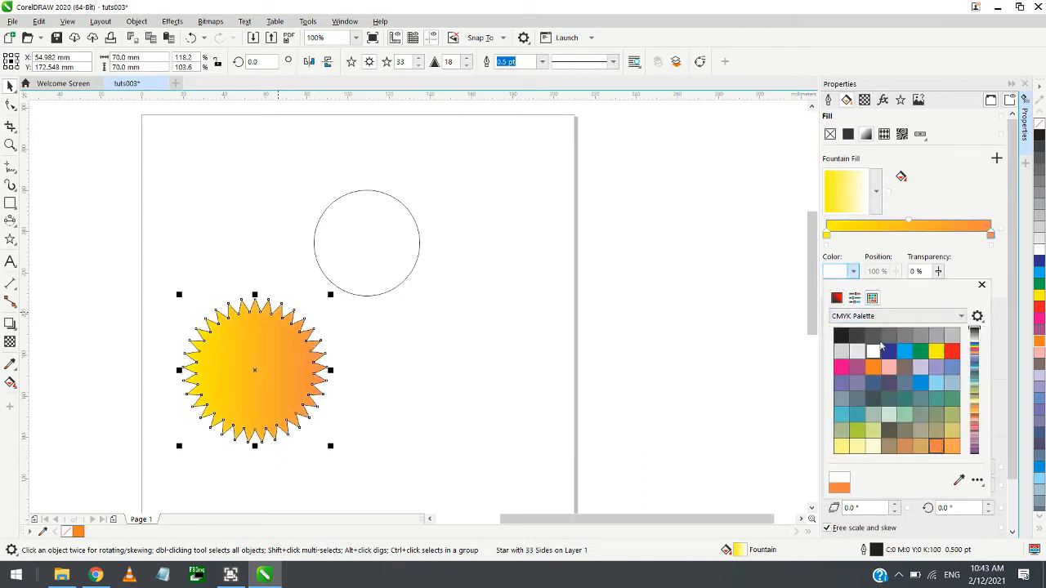
pyautogui.click(918, 244)
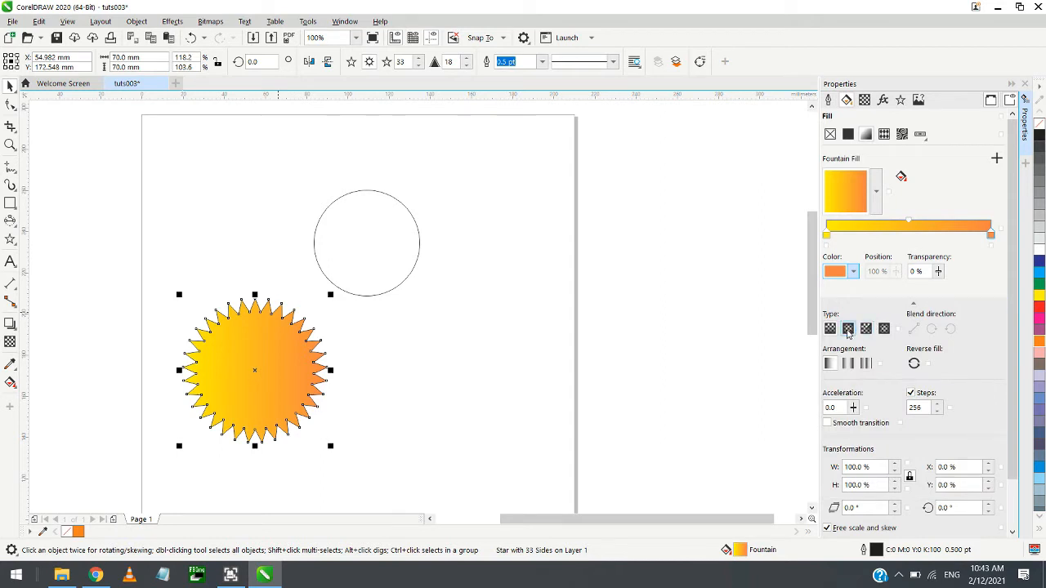
# Try the elliptical fountain type, return to linear, and set the fill's acceleration to 36
pyautogui.click(848, 328)
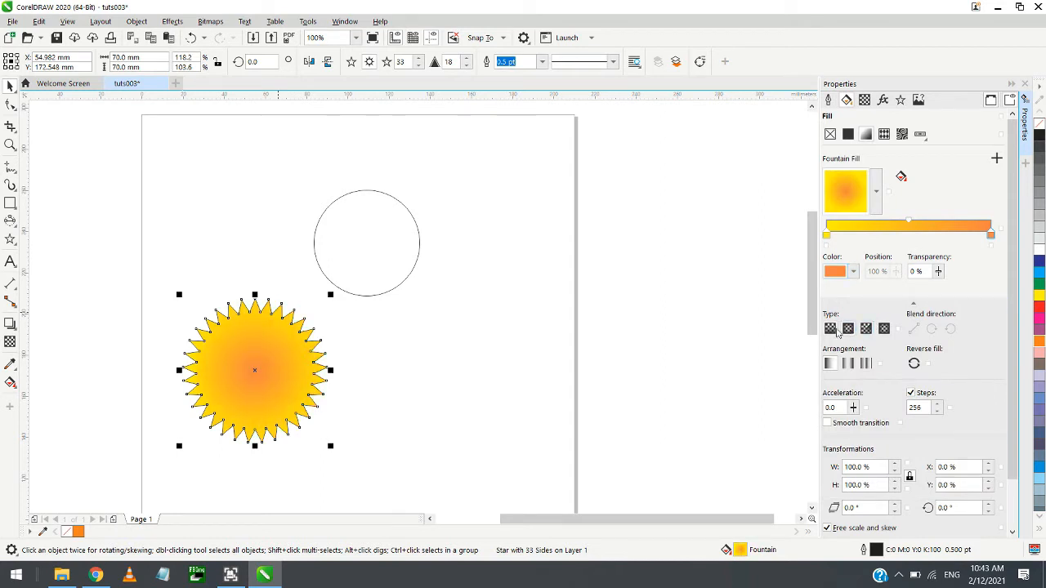
pyautogui.click(832, 330)
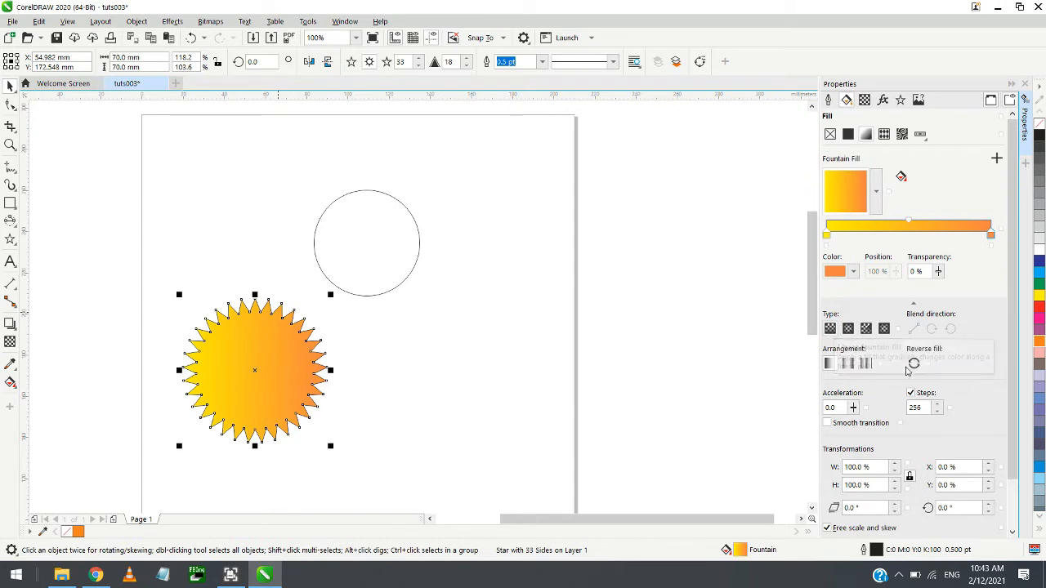
pyautogui.click(854, 408)
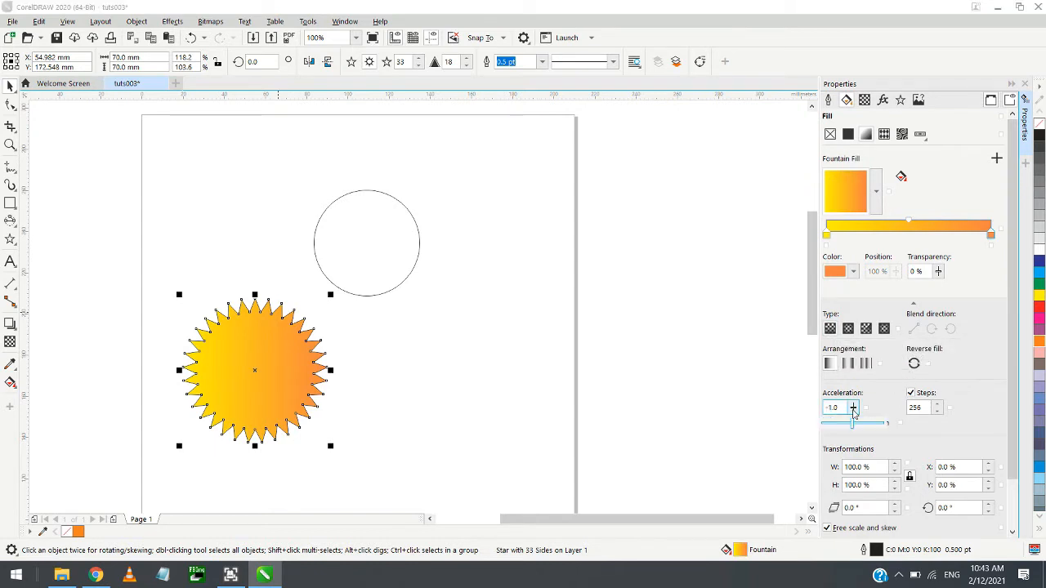
pyautogui.moveTo(852, 424)
pyautogui.mouseDown()
pyautogui.moveTo(823, 425)
pyautogui.moveTo(872, 424)
pyautogui.moveTo(814, 434)
pyautogui.moveTo(866, 424)
pyautogui.mouseUp()
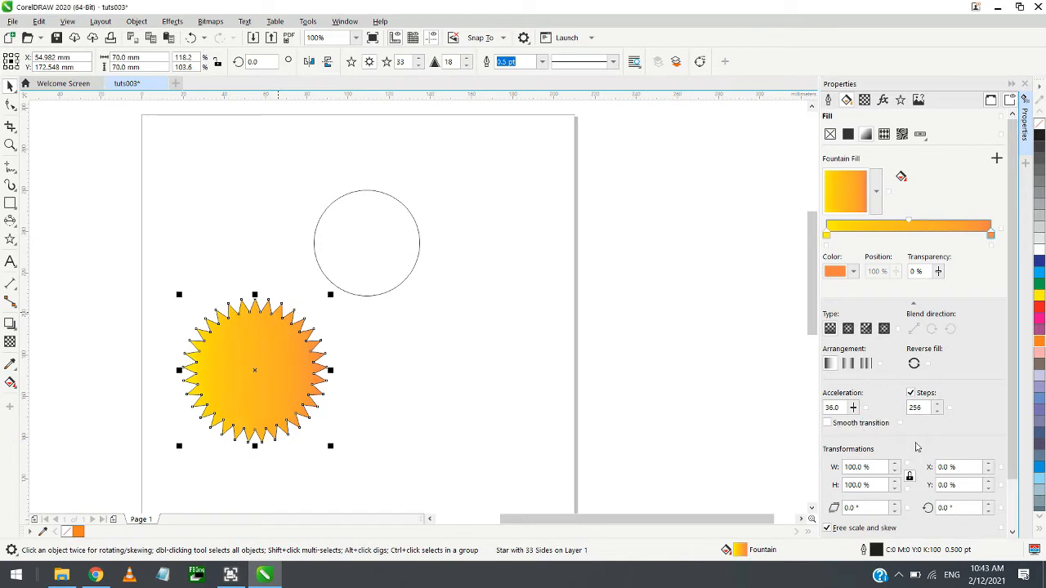
pyautogui.scroll(-2, 916, 447)
pyautogui.scroll(2, 917, 433)
# Add a middle color node to the gradient at 52 % and shift both blend midpoints toward the start
pyautogui.doubleClick(889, 229)
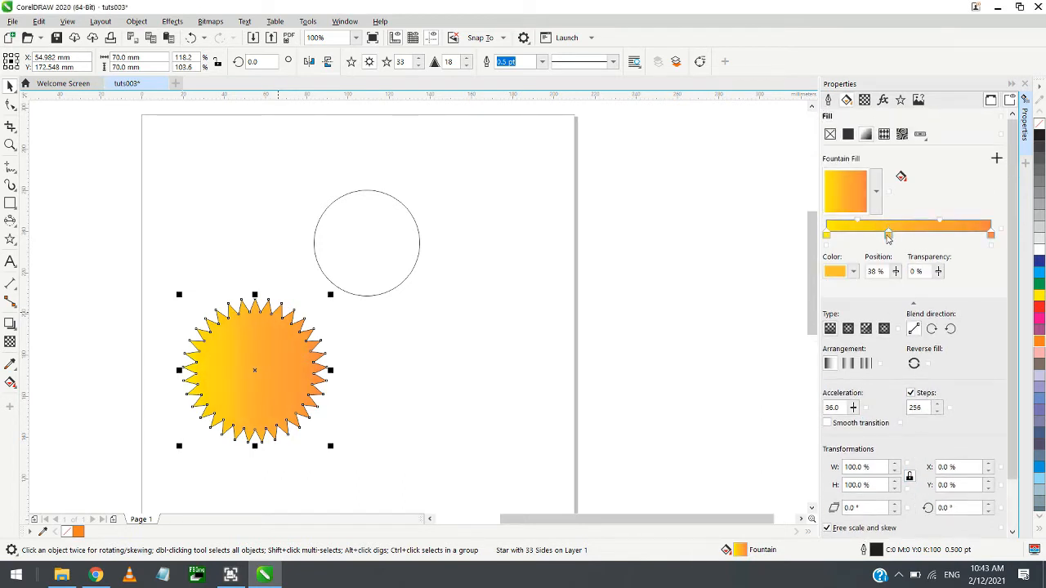
pyautogui.moveTo(889, 235); pyautogui.dragTo(912, 237)
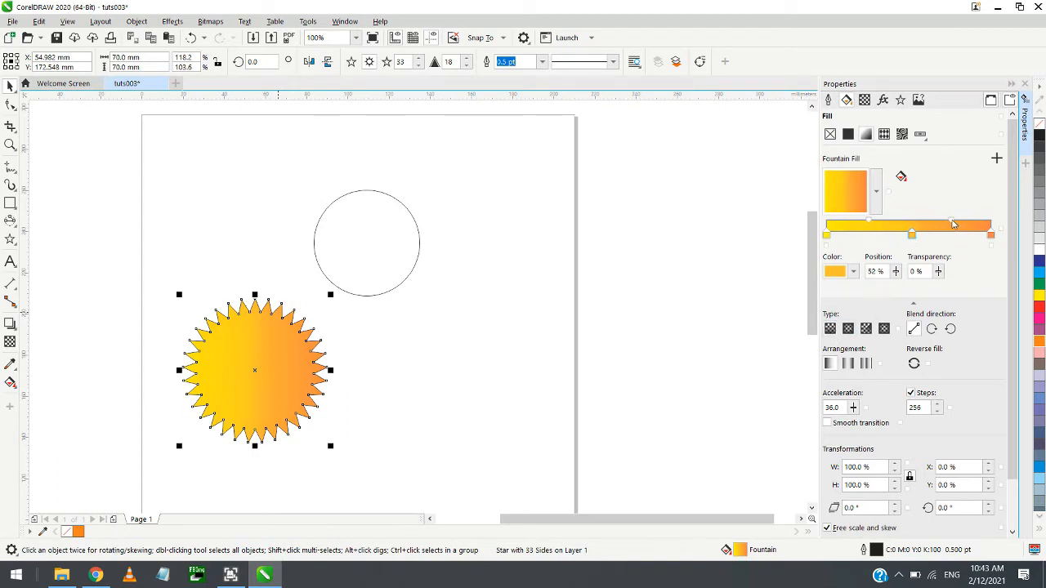
pyautogui.moveTo(952, 220); pyautogui.dragTo(933, 222)
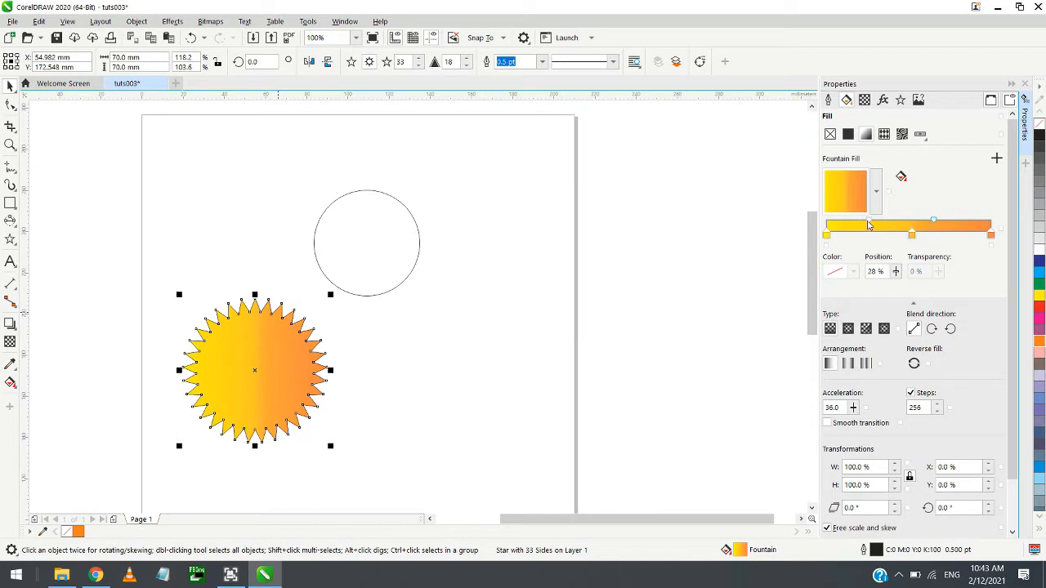
pyautogui.moveTo(869, 225); pyautogui.dragTo(846, 225)
# Replace the gradient's yellow start color with orange, C 0, M 60, Y 90, K 0, sampled from the fill preview with the eyedropper
pyautogui.click(826, 236)
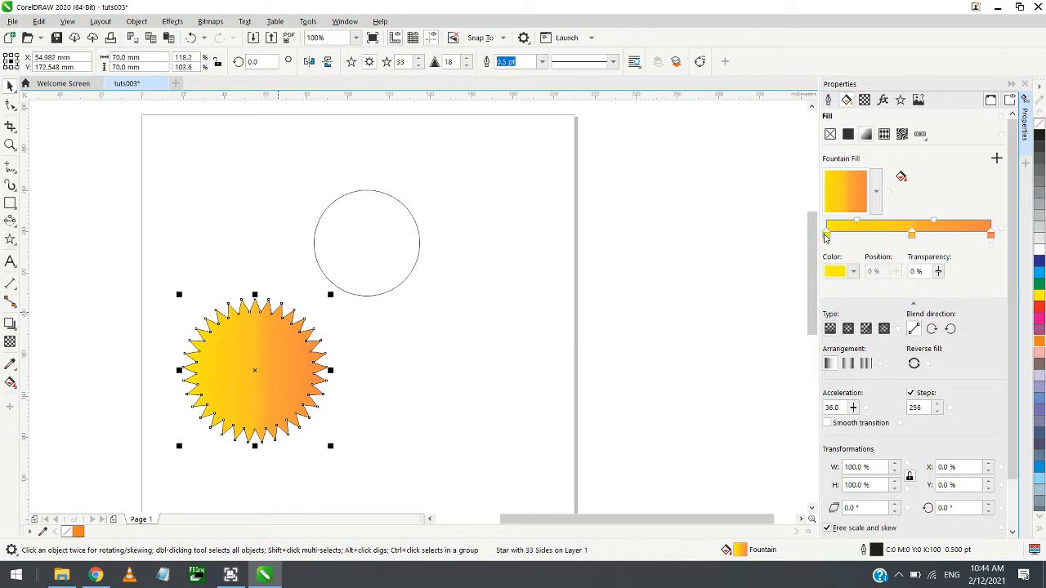
pyautogui.click(853, 273)
pyautogui.click(853, 274)
pyautogui.click(854, 272)
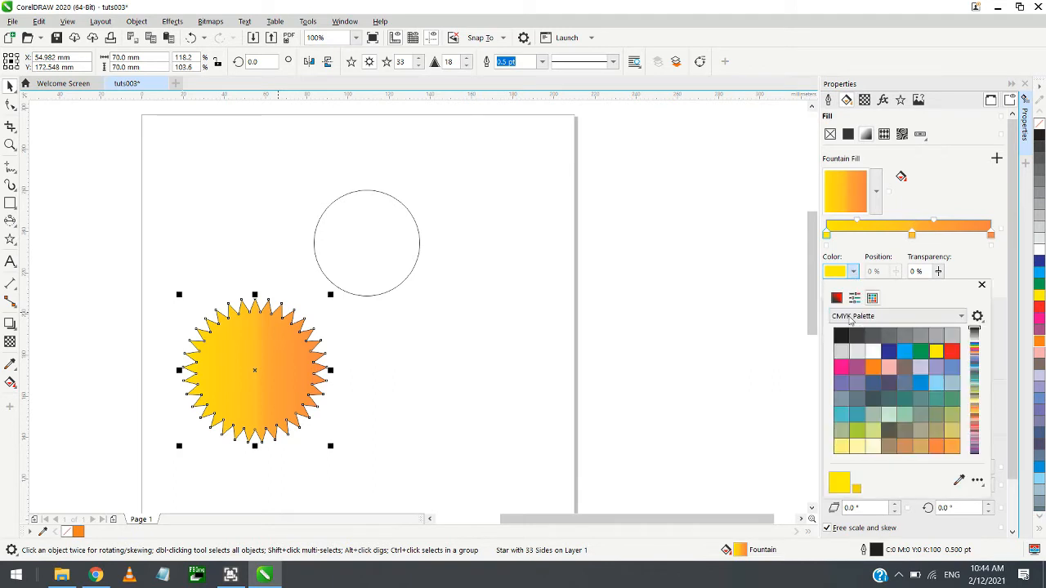
pyautogui.click(959, 479)
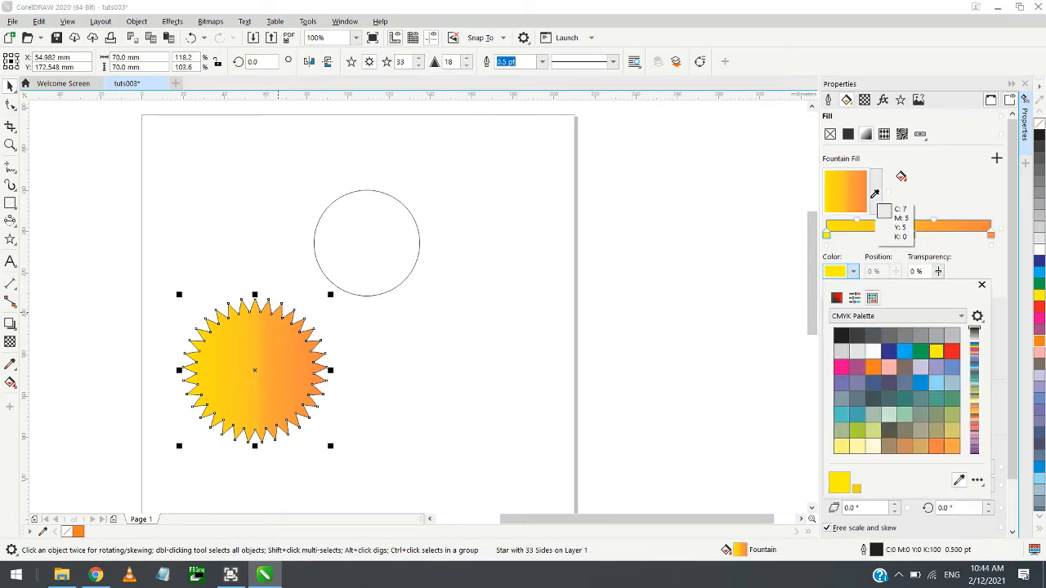
pyautogui.click(864, 202)
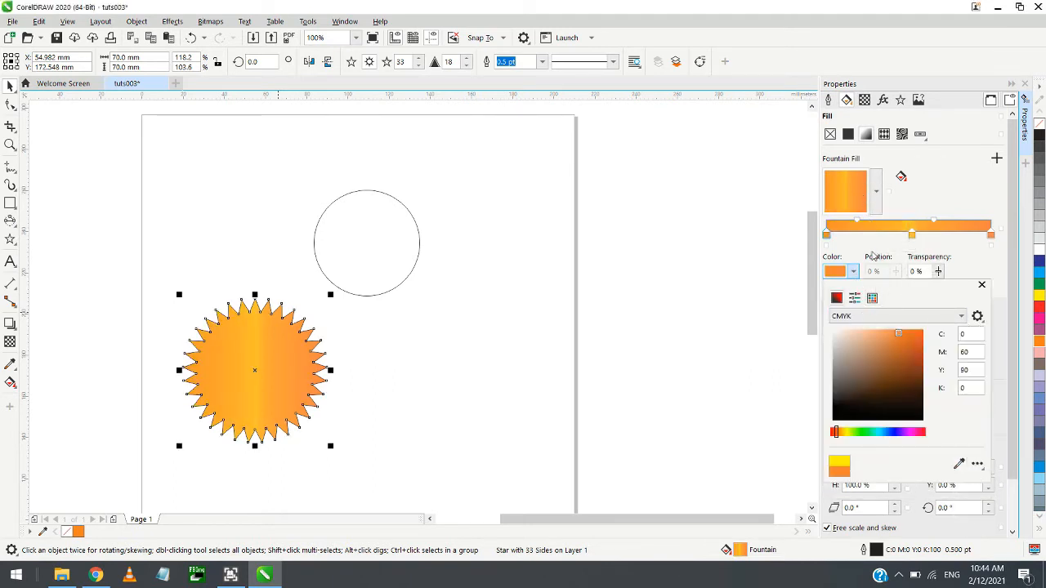
pyautogui.click(872, 256)
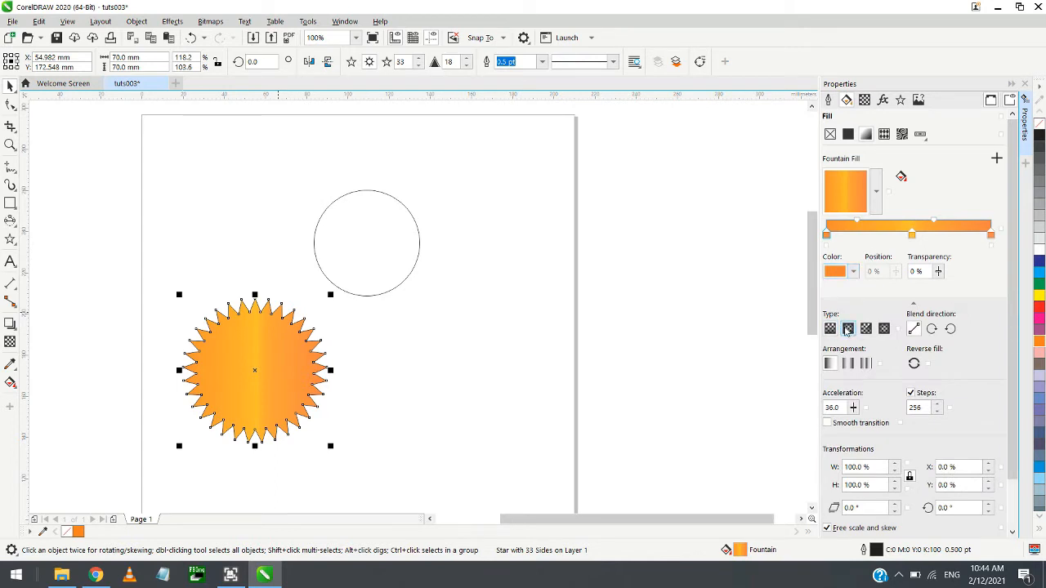
# Try the elliptical and rectangular fountain types, choose conical, and shift the gradient's middle color node toward the end color
pyautogui.click(848, 329)
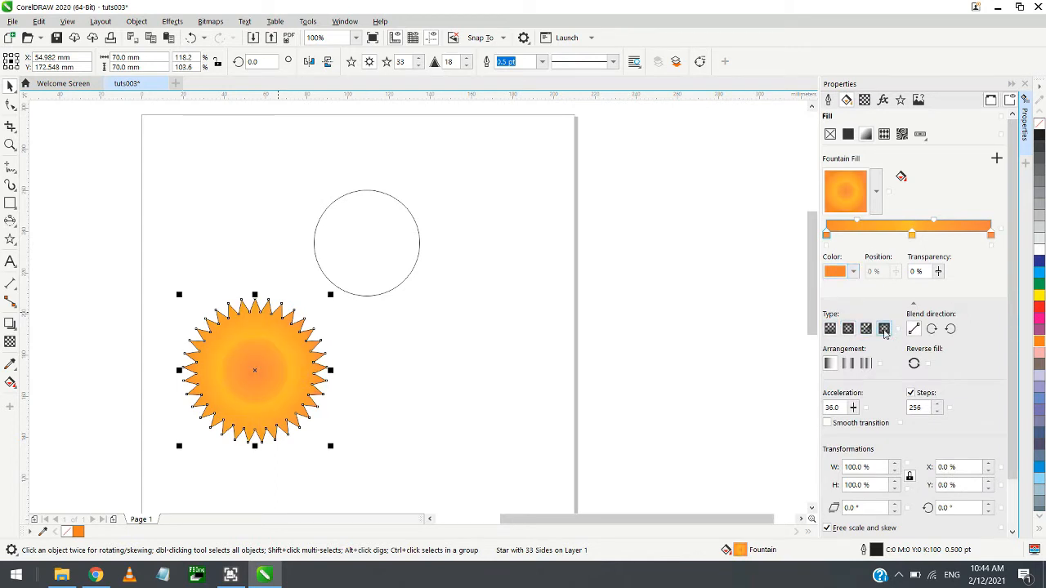
pyautogui.click(884, 329)
pyautogui.click(866, 329)
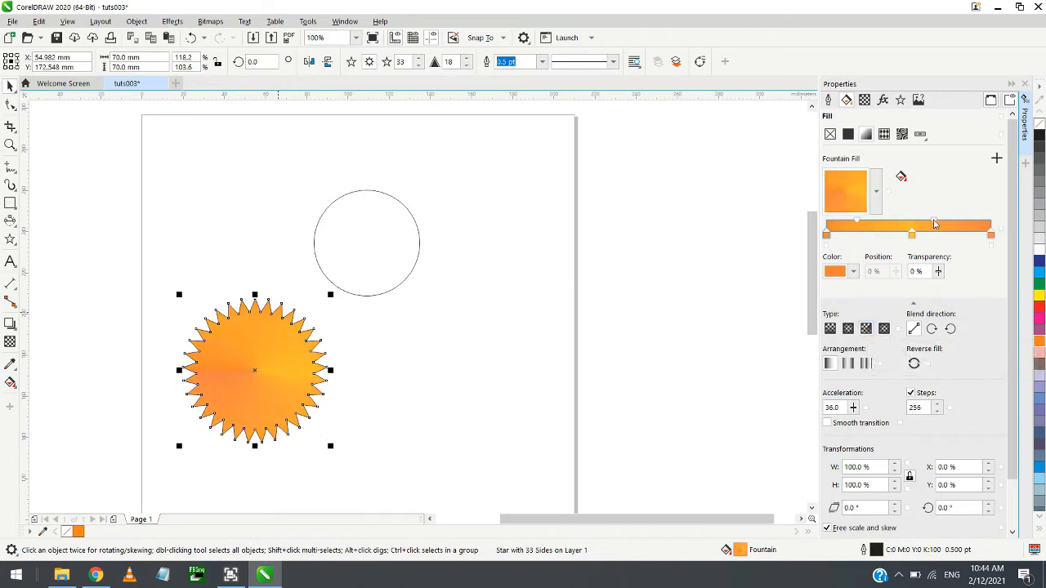
pyautogui.moveTo(935, 224)
pyautogui.mouseDown()
pyautogui.moveTo(957, 223)
pyautogui.moveTo(927, 235)
pyautogui.moveTo(937, 235)
pyautogui.moveTo(889, 225)
pyautogui.moveTo(901, 227)
pyautogui.mouseUp()
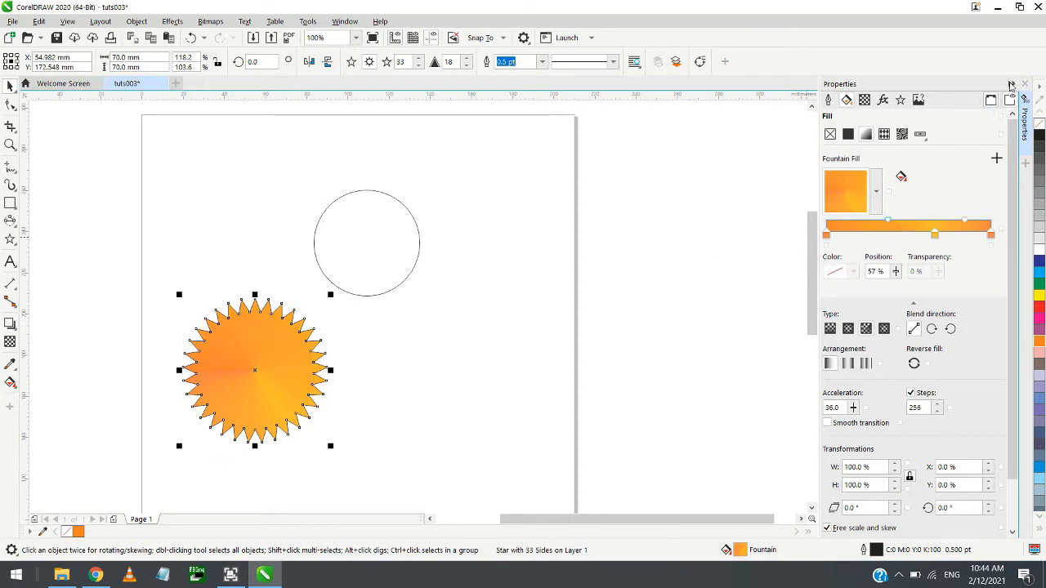
# Collapse the object properties and remove the star's outline
pyautogui.click(495, 379)
pyautogui.rightClick(1042, 123)
pyautogui.click(1027, 100)
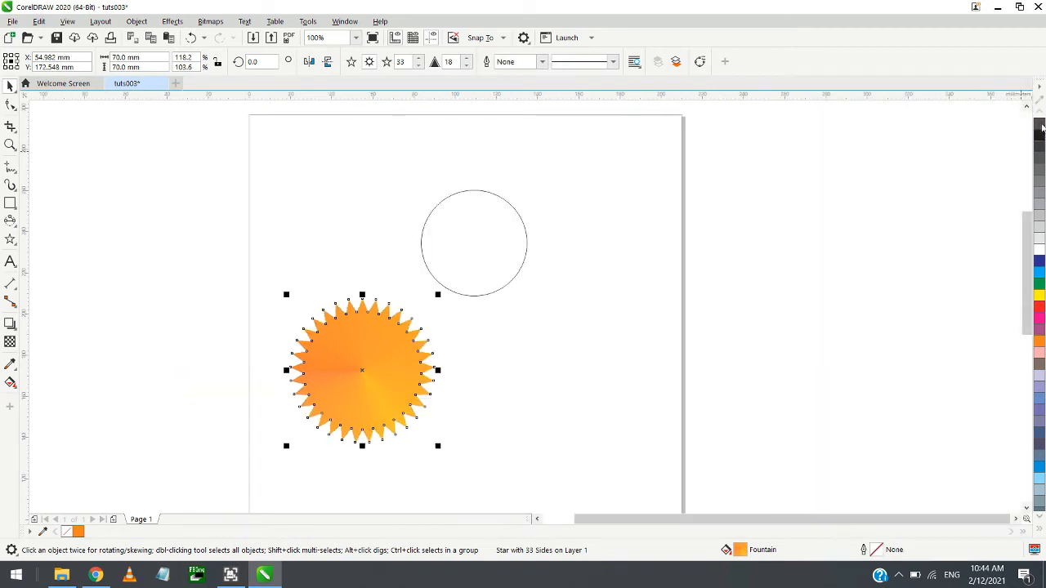
# Try a blue outline, C 100, M 100, Y 0, K 0, on the star, checking its points up close, and remove the outline again
pyautogui.click(347, 286)
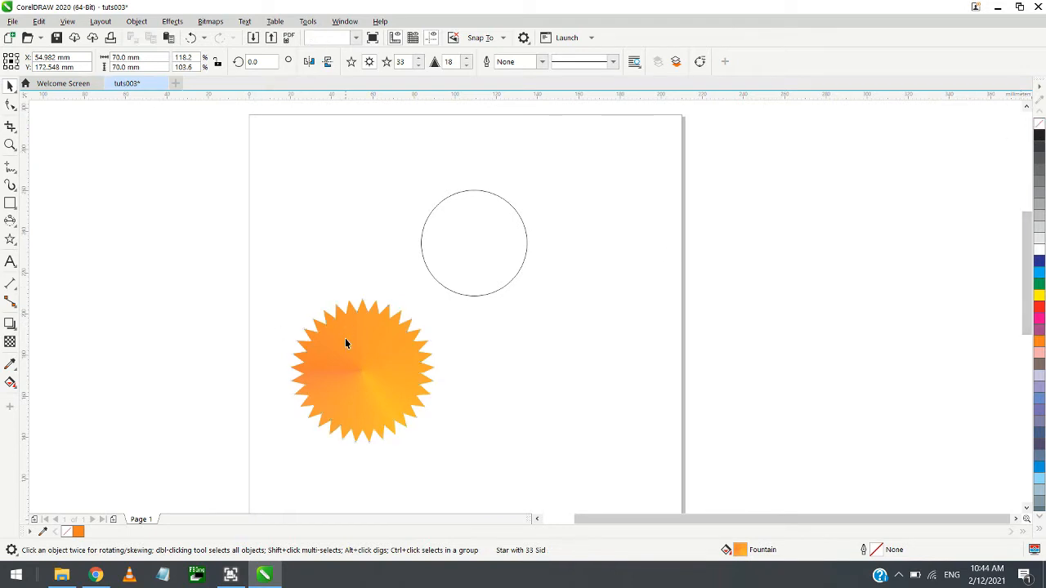
pyautogui.click(347, 343)
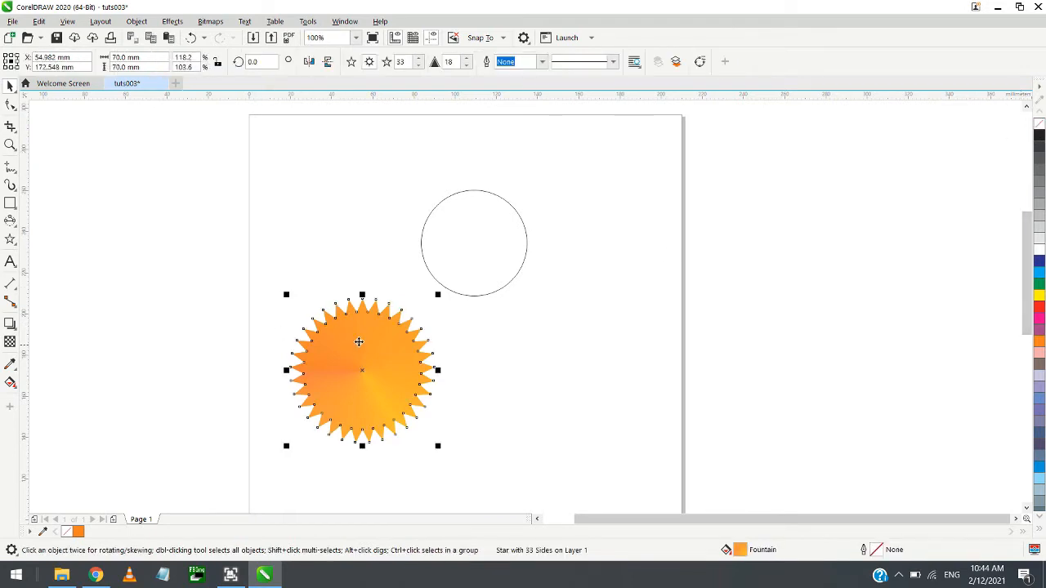
pyautogui.click(485, 280)
pyautogui.click(416, 343)
pyautogui.scroll(8, 376, 305)
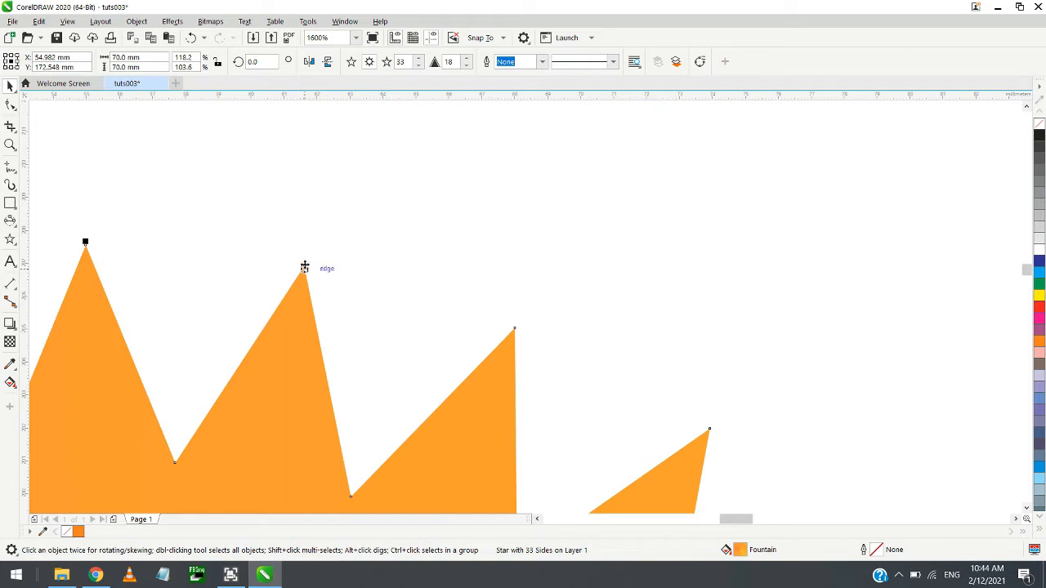
pyautogui.click(315, 327)
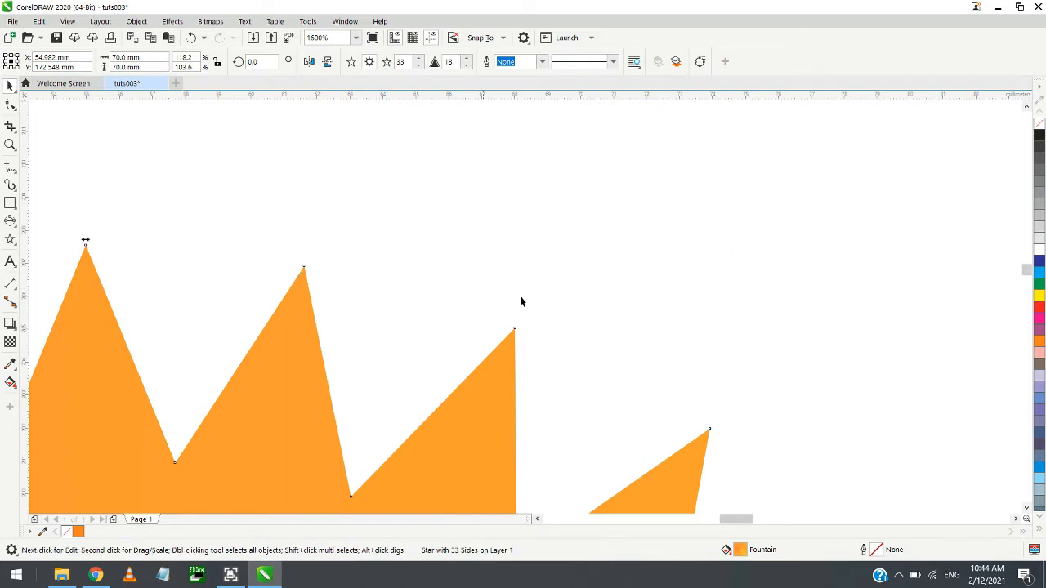
pyautogui.rightClick(1039, 268)
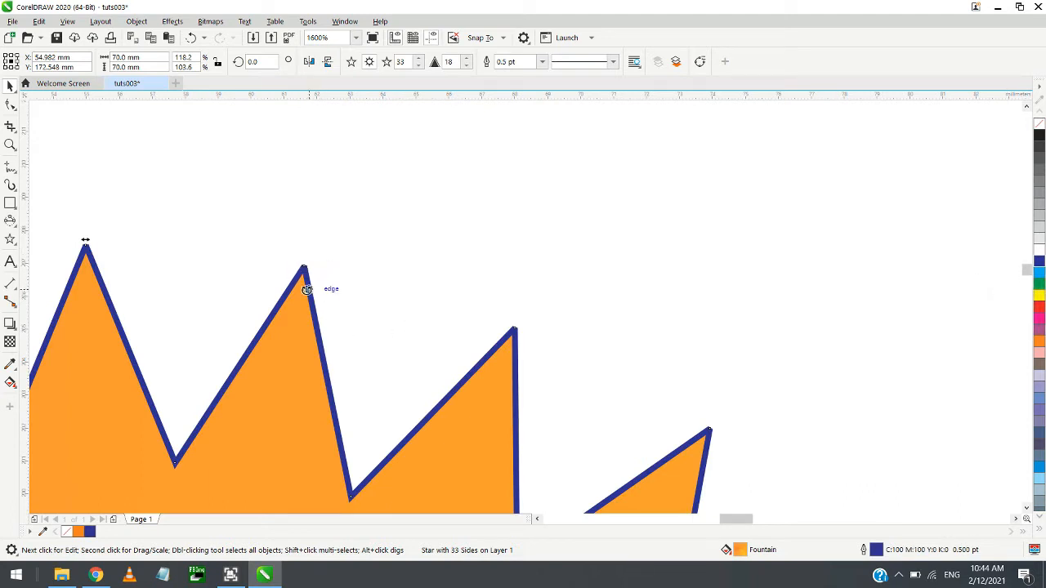
pyautogui.rightClick(1040, 124)
pyautogui.scroll(-2, 529, 262)
pyautogui.scroll(-3, 529, 262)
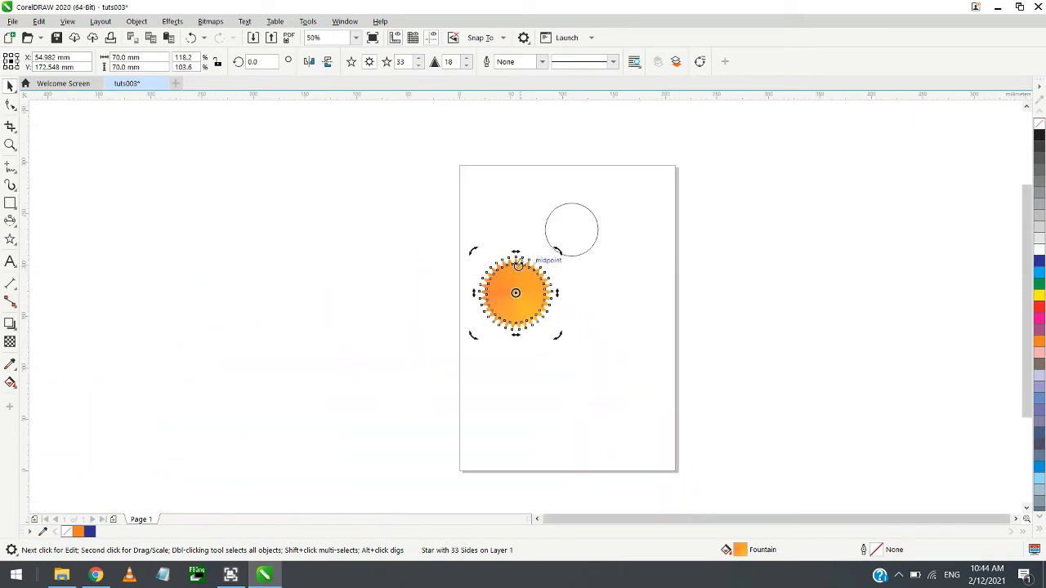
# Deselect the orange star and examine its points and conical gradient center up close
pyautogui.click(411, 322)
pyautogui.scroll(2, 558, 313)
pyautogui.scroll(-2, 437, 399)
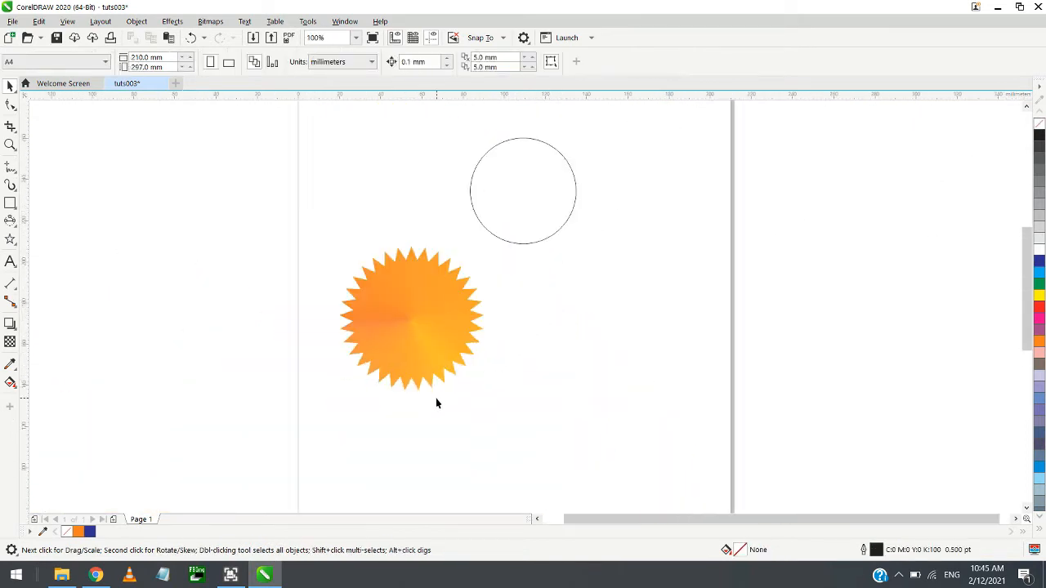
pyautogui.scroll(3, 420, 301)
pyautogui.scroll(1, 386, 363)
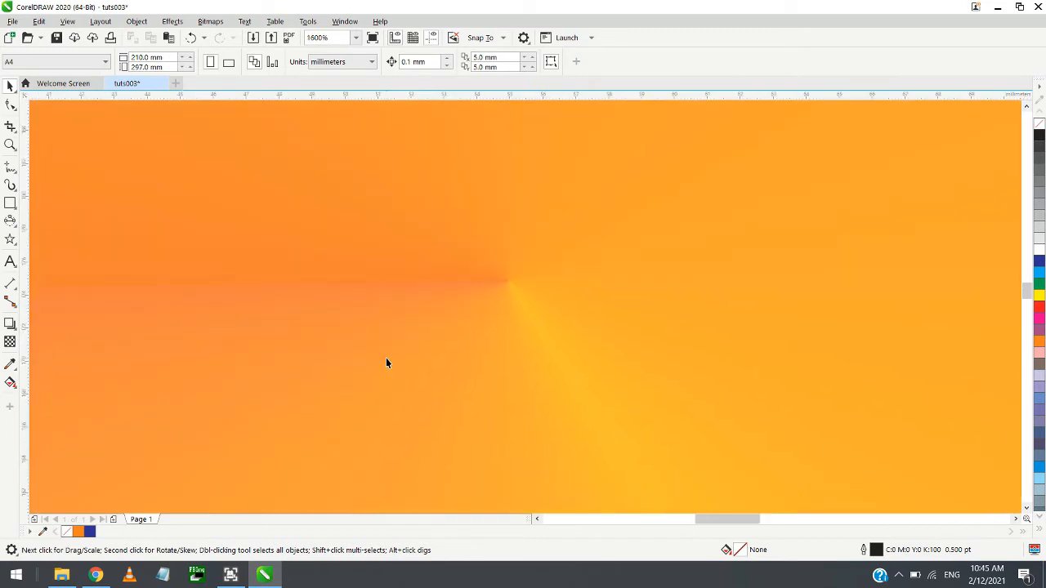
pyautogui.scroll(-3, 386, 363)
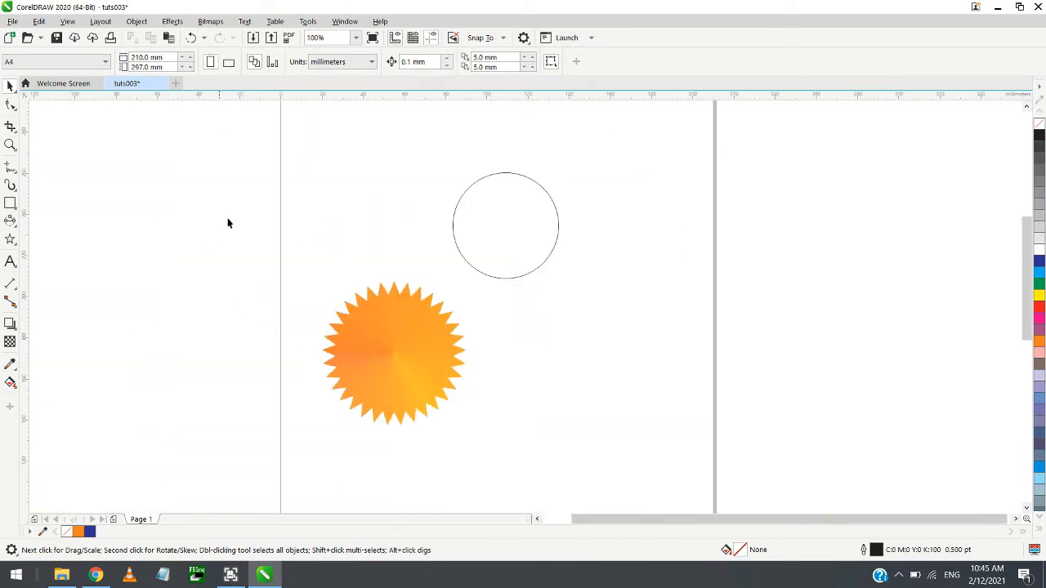
# Draw a five-sided polygon about 44 mm wide and 39 mm high above the orange star and pull a mid-side node inward to form a star
pyautogui.click(10, 240)
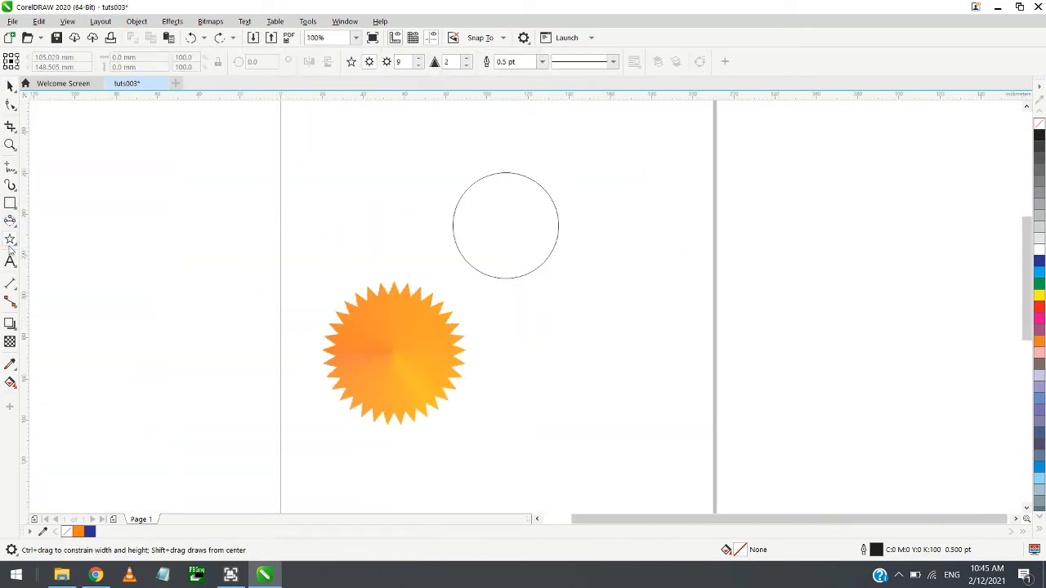
pyautogui.click(11, 240)
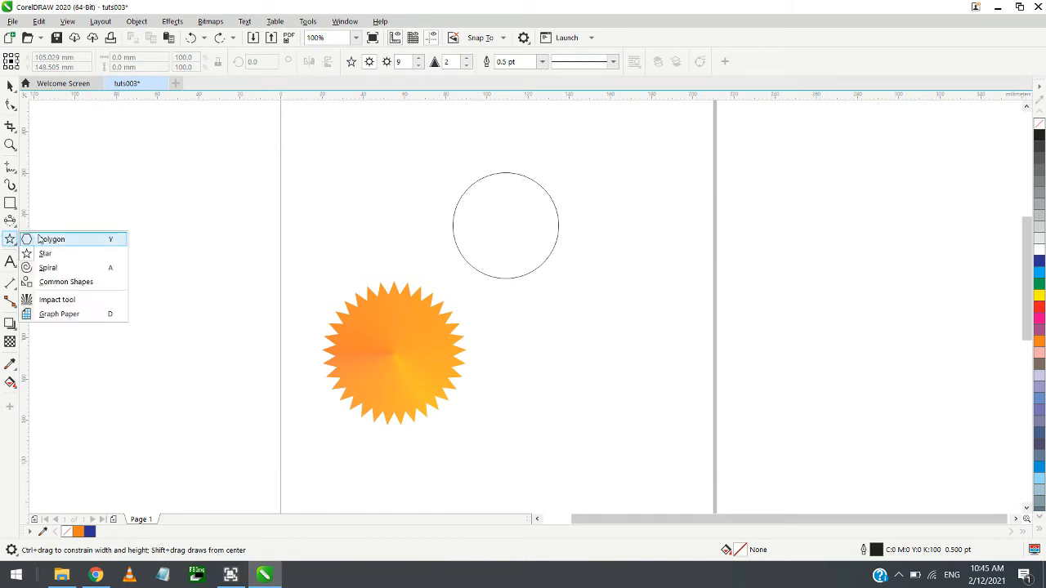
pyautogui.click(42, 236)
pyautogui.moveTo(318, 144); pyautogui.dragTo(410, 224)
pyautogui.click(12, 104)
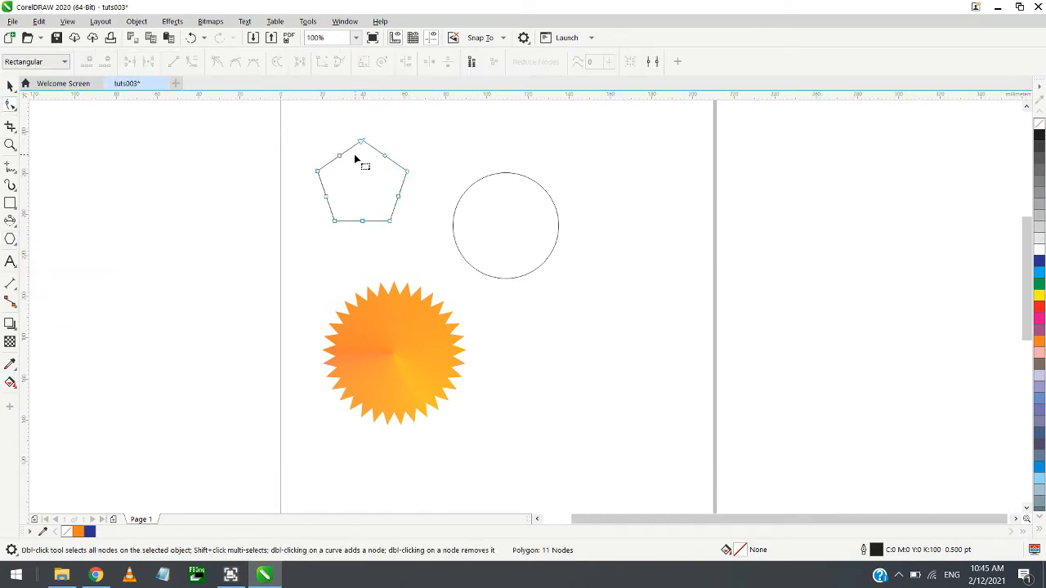
pyautogui.moveTo(341, 160)
pyautogui.mouseDown()
pyautogui.moveTo(357, 180)
pyautogui.moveTo(347, 174)
pyautogui.mouseUp()
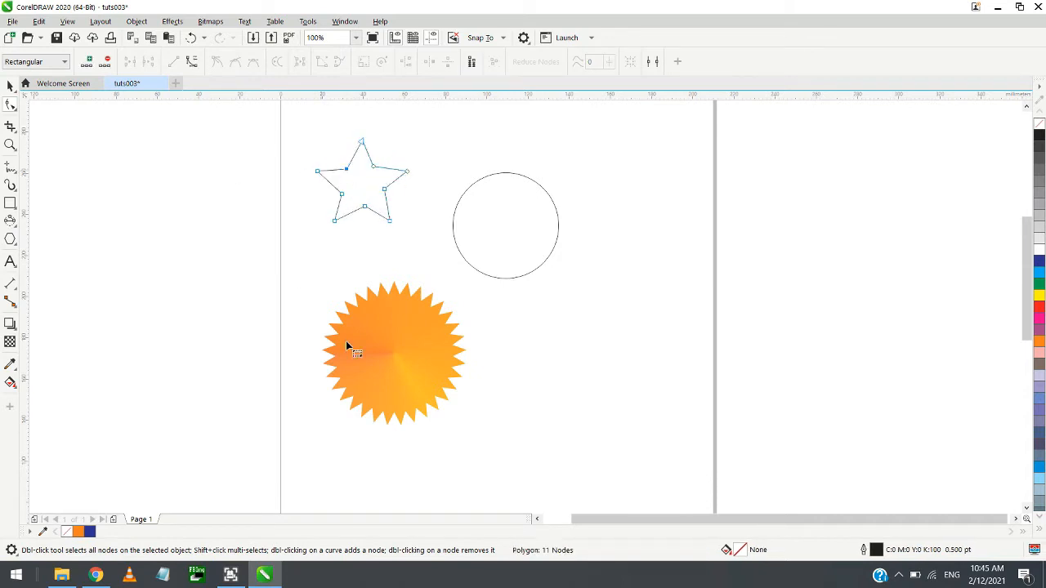
# Set the star-shaped polygon to 90 points and move its inner and outer nodes into a larger, narrower zigzag ring about 54 mm wide
pyautogui.click(10, 85)
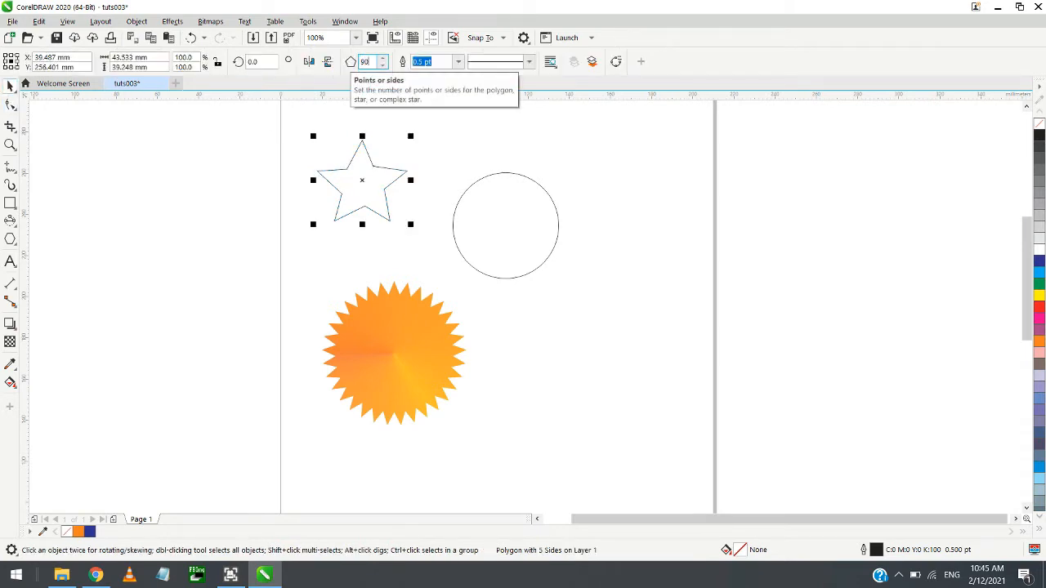
pyautogui.press('Return')
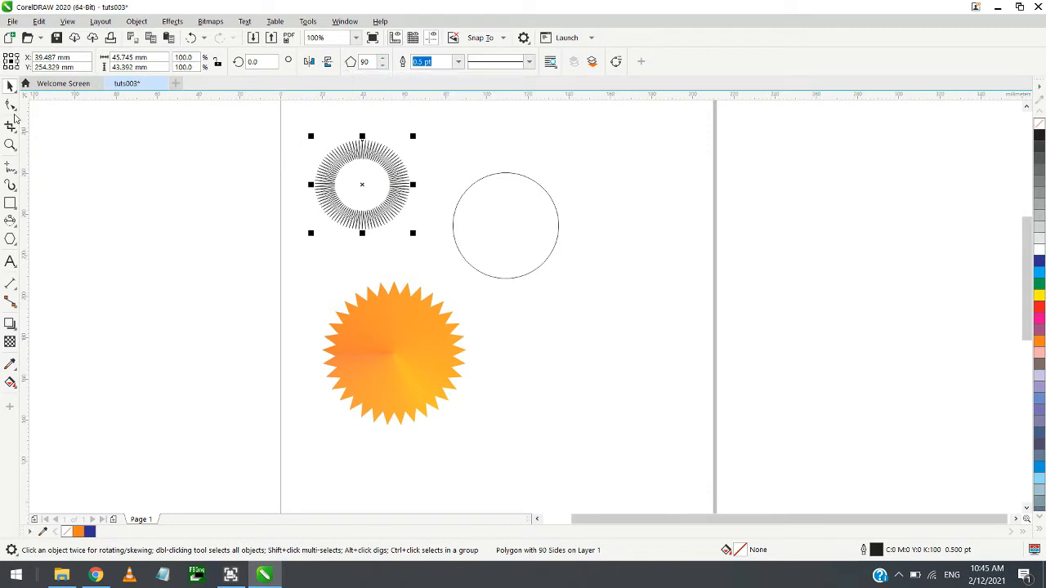
pyautogui.click(11, 106)
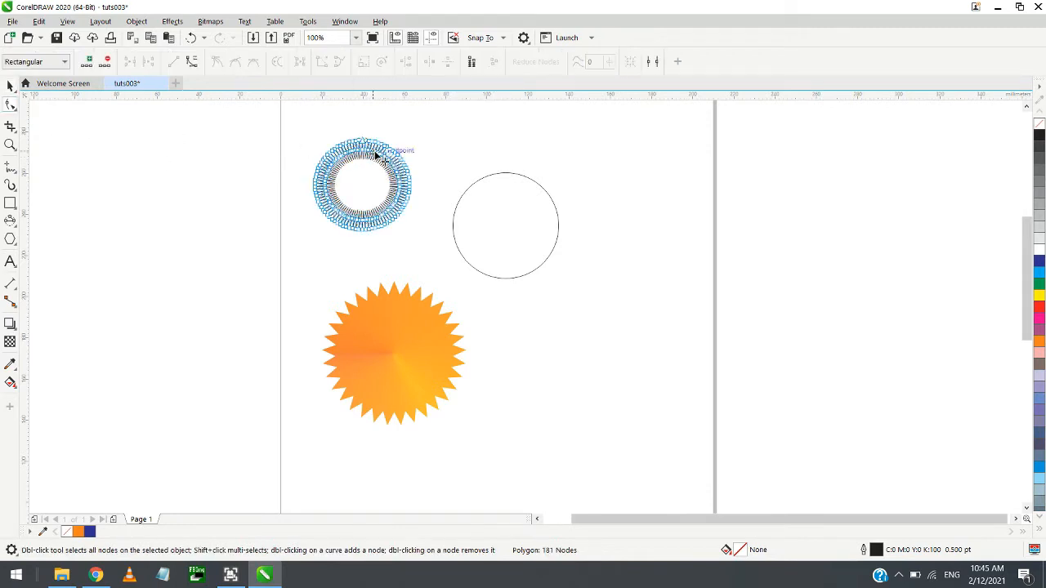
pyautogui.moveTo(377, 155); pyautogui.dragTo(385, 140)
pyautogui.scroll(1, 333, 131)
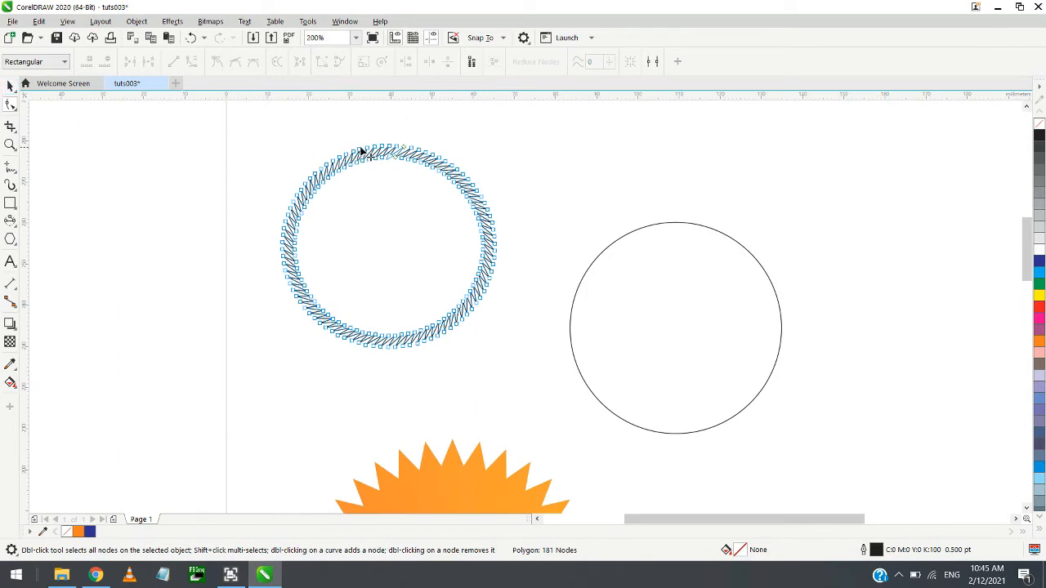
pyautogui.moveTo(360, 152); pyautogui.dragTo(339, 144)
# Set the zigzag polygon to 9 sides and pull one of its inner nodes outward to round off the outline
pyautogui.click(10, 86)
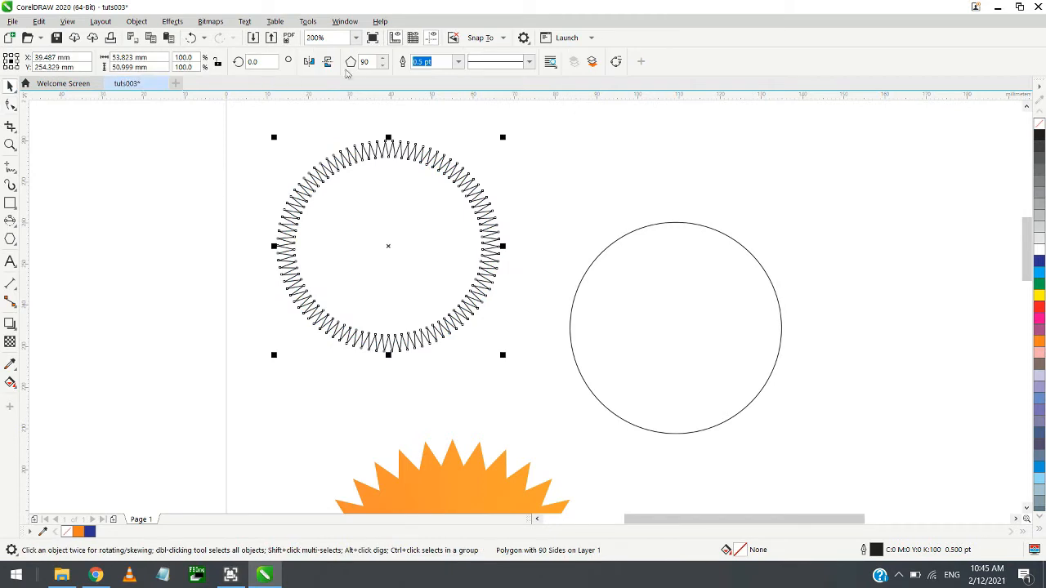
pyautogui.doubleClick(366, 62)
pyautogui.write('9')
pyautogui.press('Return')
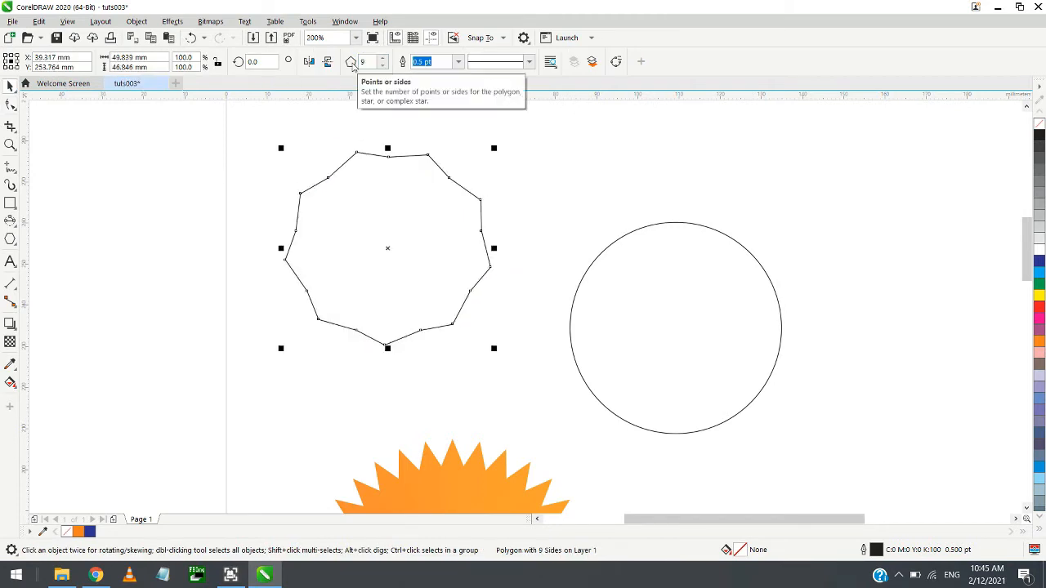
pyautogui.click(72, 132)
pyautogui.click(10, 105)
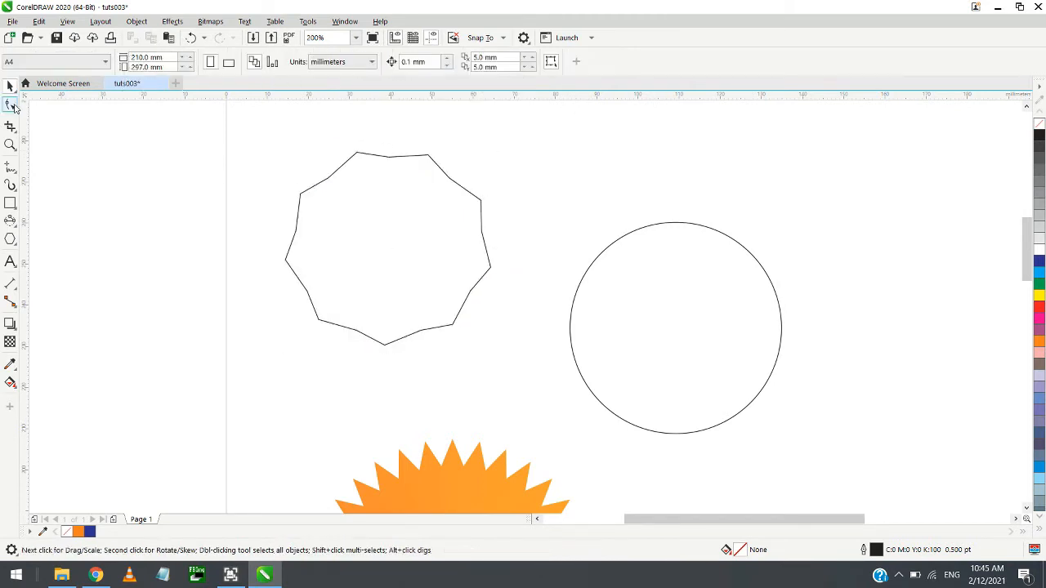
pyautogui.click(332, 177)
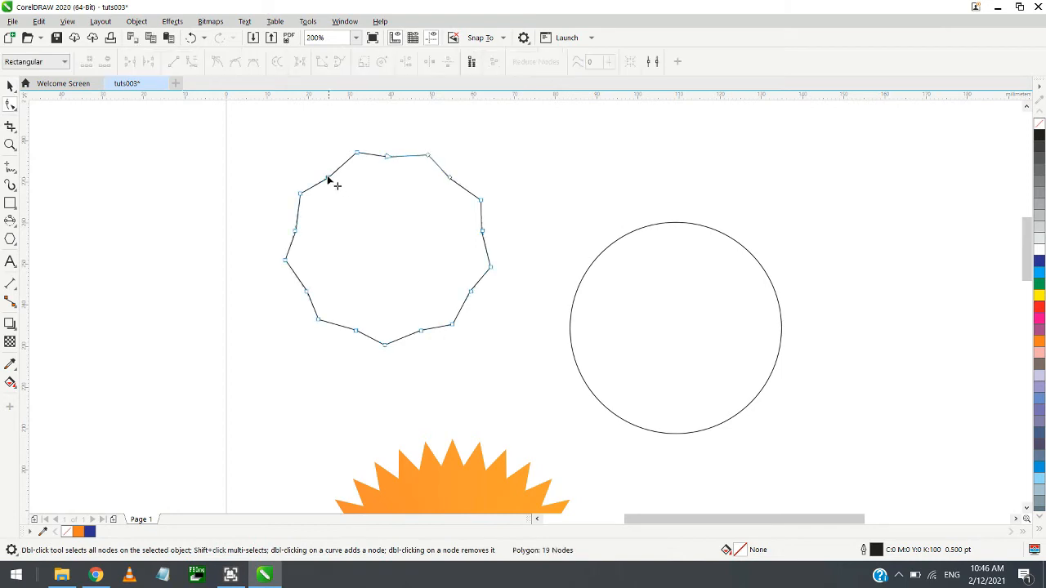
pyautogui.moveTo(325, 177)
pyautogui.mouseDown()
pyautogui.moveTo(299, 159)
pyautogui.moveTo(322, 189)
pyautogui.moveTo(311, 182)
pyautogui.moveTo(322, 173)
pyautogui.mouseUp()
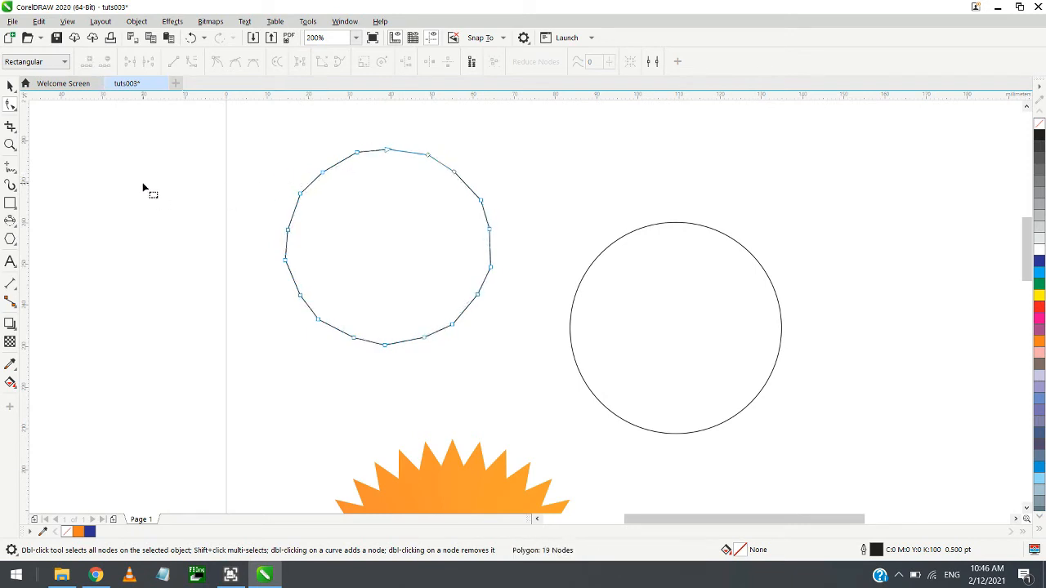
# Select the reshaped, nearly round polygon above the orange star and delete it
pyautogui.click(10, 86)
pyautogui.click(276, 215)
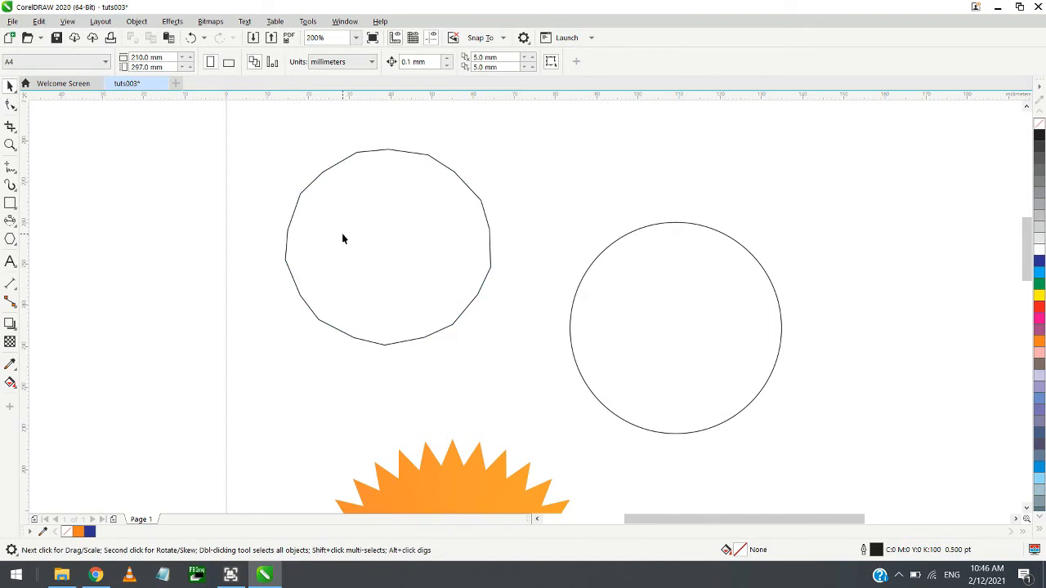
pyautogui.click(295, 220)
pyautogui.press('Delete')
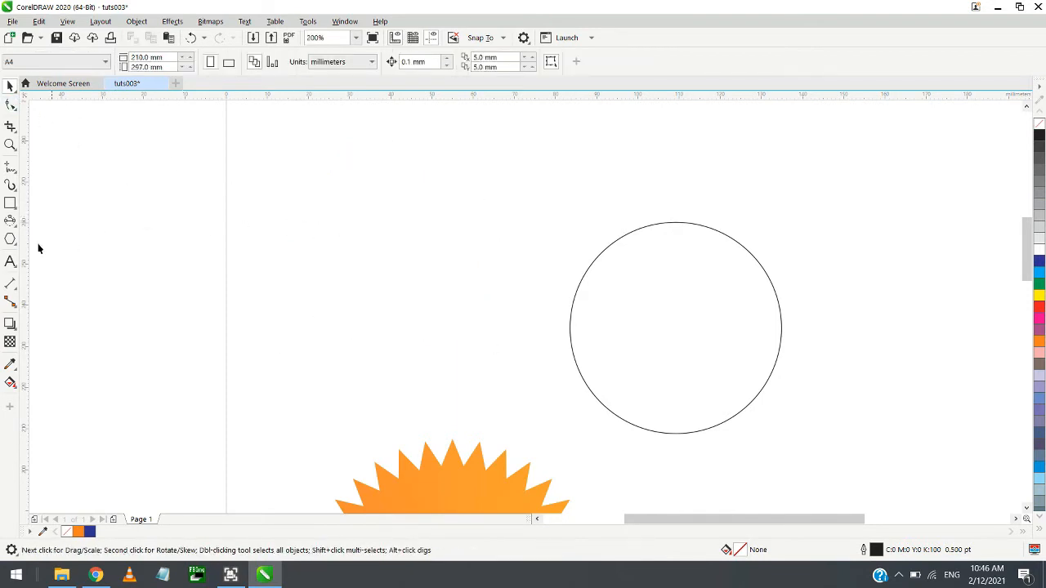
# Draw a new five-sided polygon about 38 mm wide and 36 mm high above the orange star and set its number of sides to 6
pyautogui.click(11, 239)
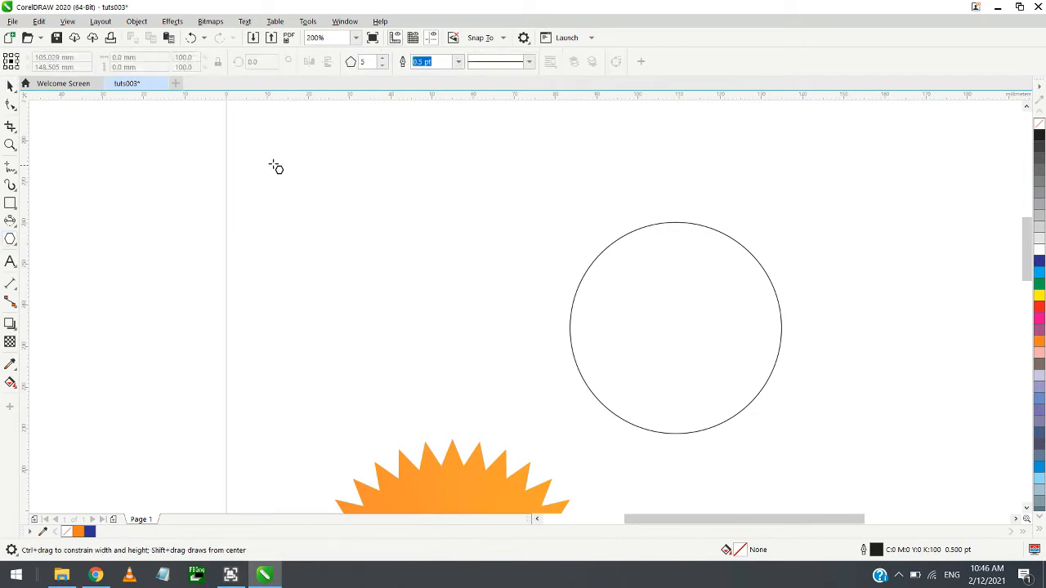
pyautogui.moveTo(273, 164); pyautogui.dragTo(409, 327)
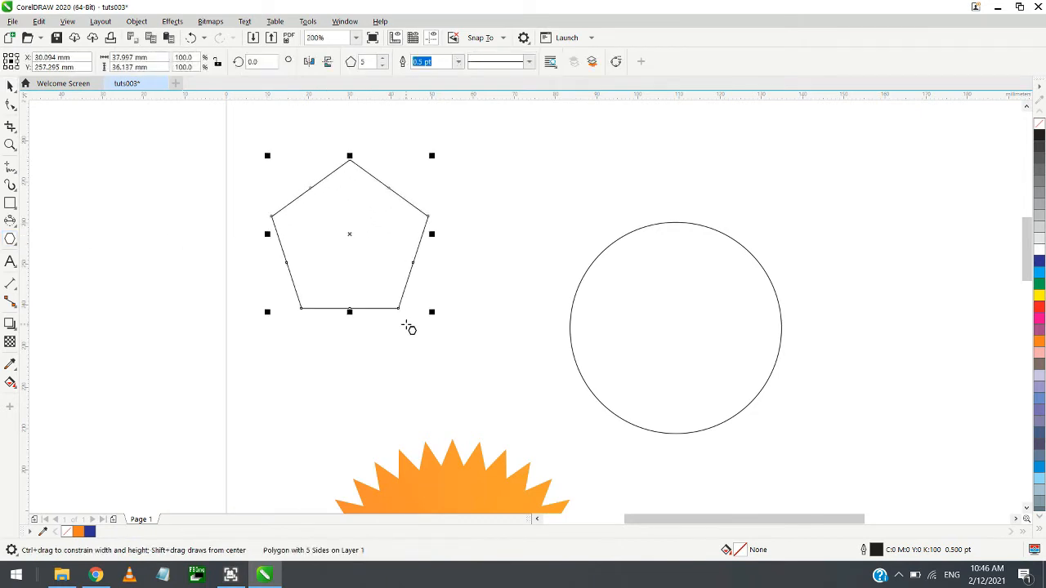
pyautogui.click(10, 86)
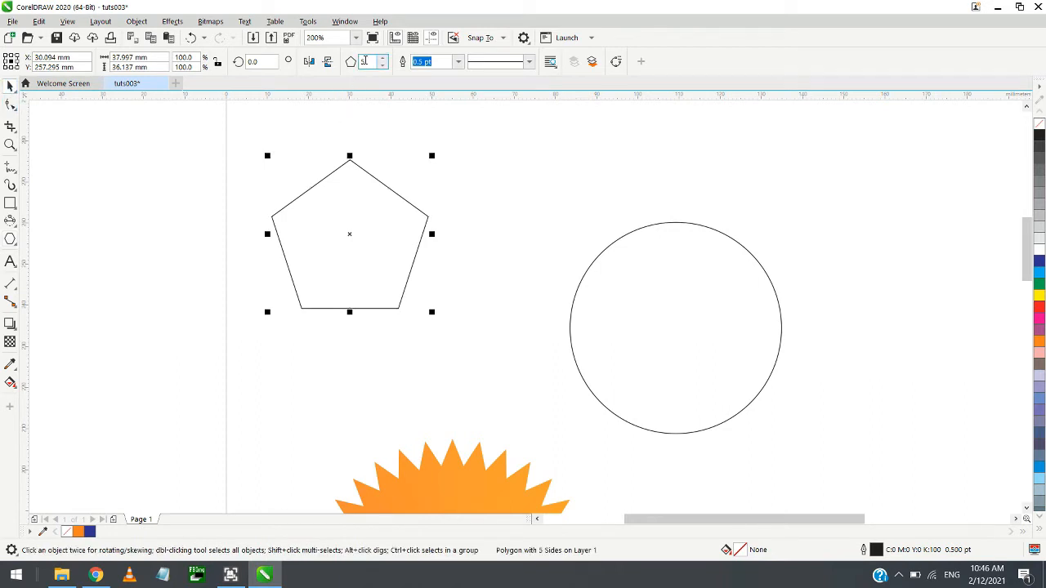
pyautogui.write('6')
pyautogui.press('Return')
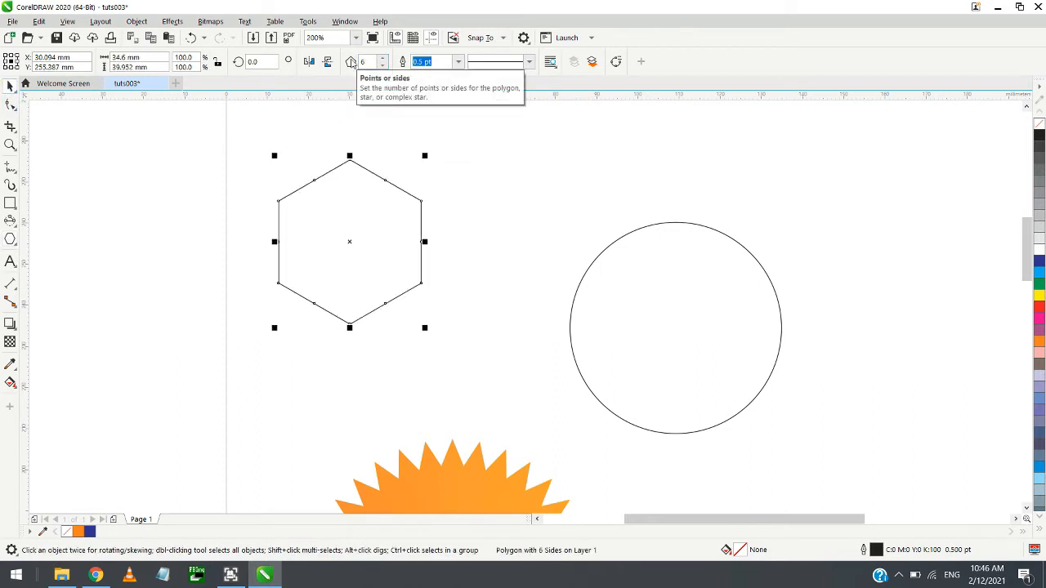
# Set the hexagon's number of sides to 9, check its outline up close, and reselect it
pyautogui.doubleClick(362, 63)
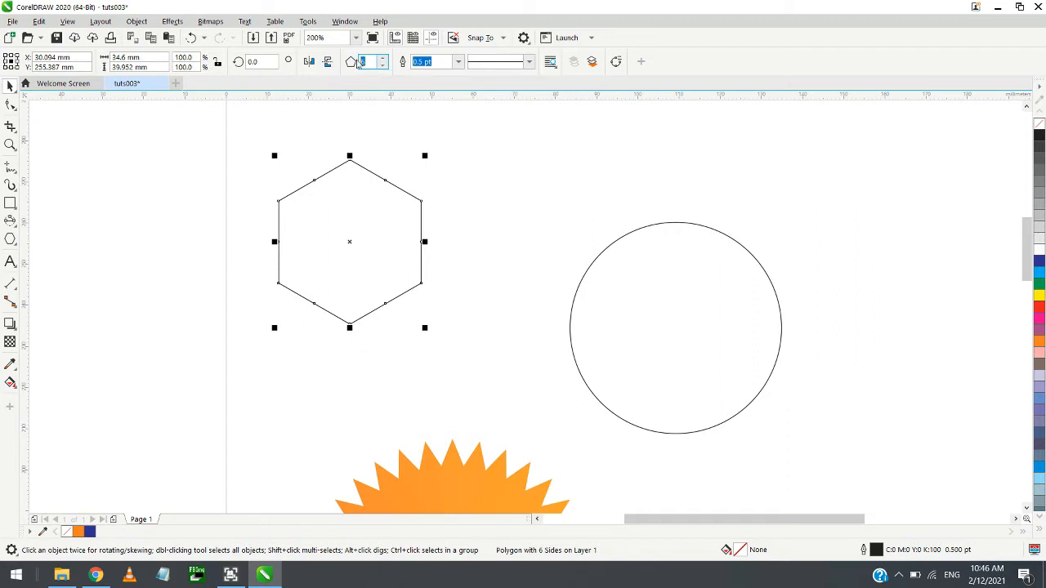
pyautogui.write('5')
pyautogui.press('Return')
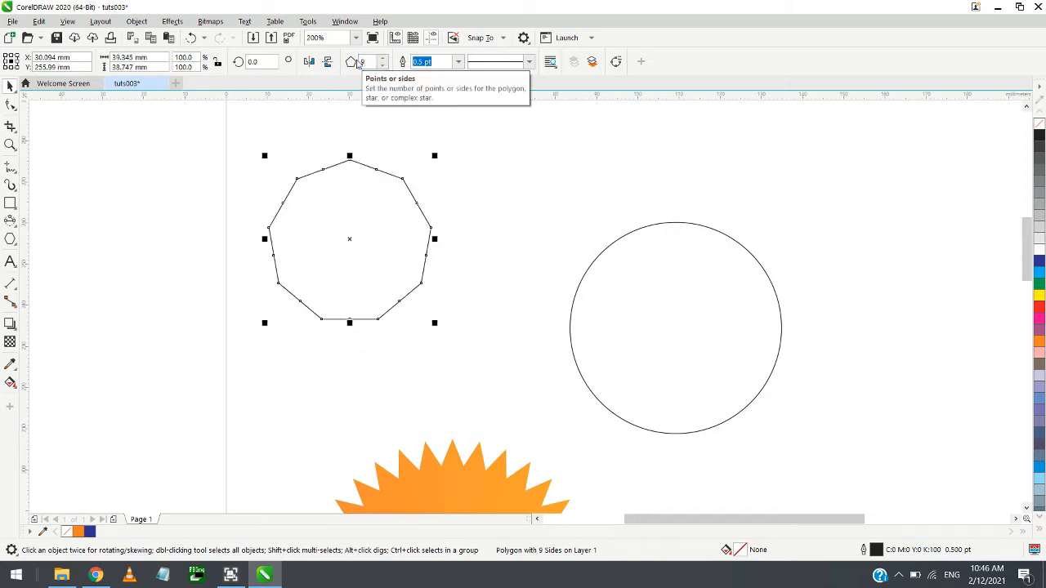
pyautogui.click(279, 237)
pyautogui.scroll(2, 324, 188)
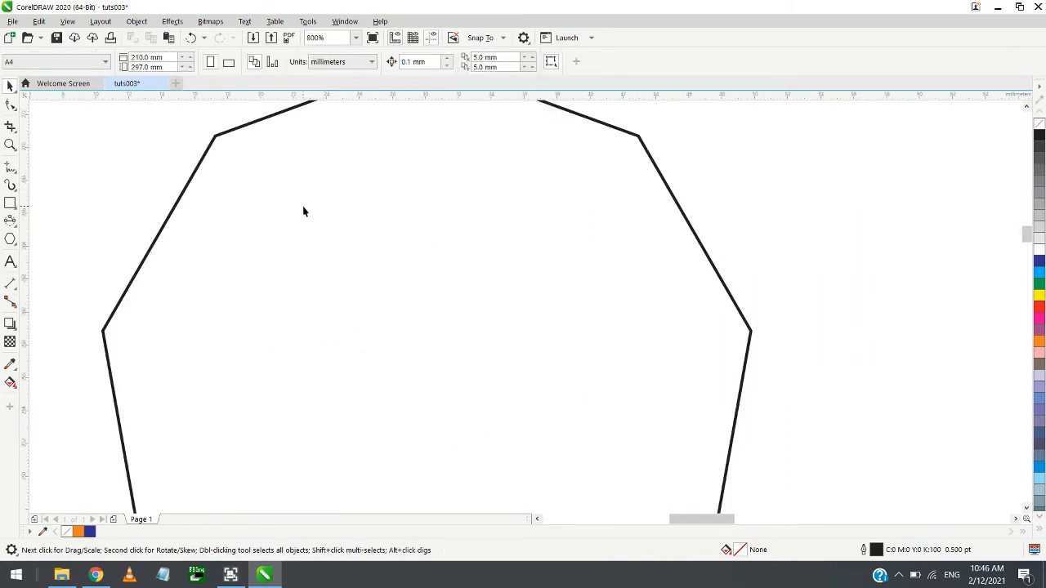
pyautogui.scroll(-2, 303, 212)
pyautogui.click(229, 225)
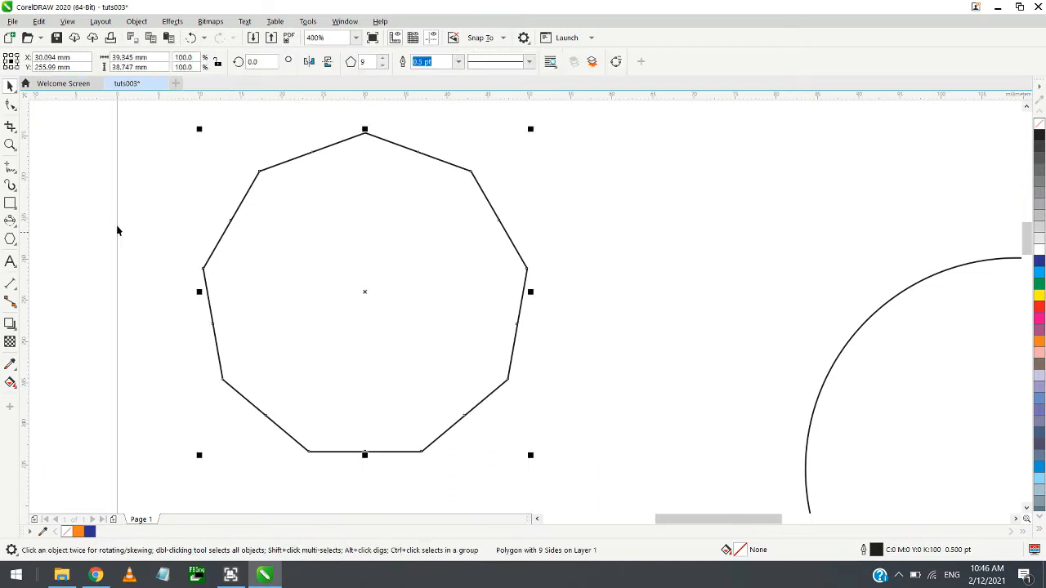
# Try pulling a mid-side node of the nine-sided polygon outward with the Shape tool, and undo the change
pyautogui.click(10, 105)
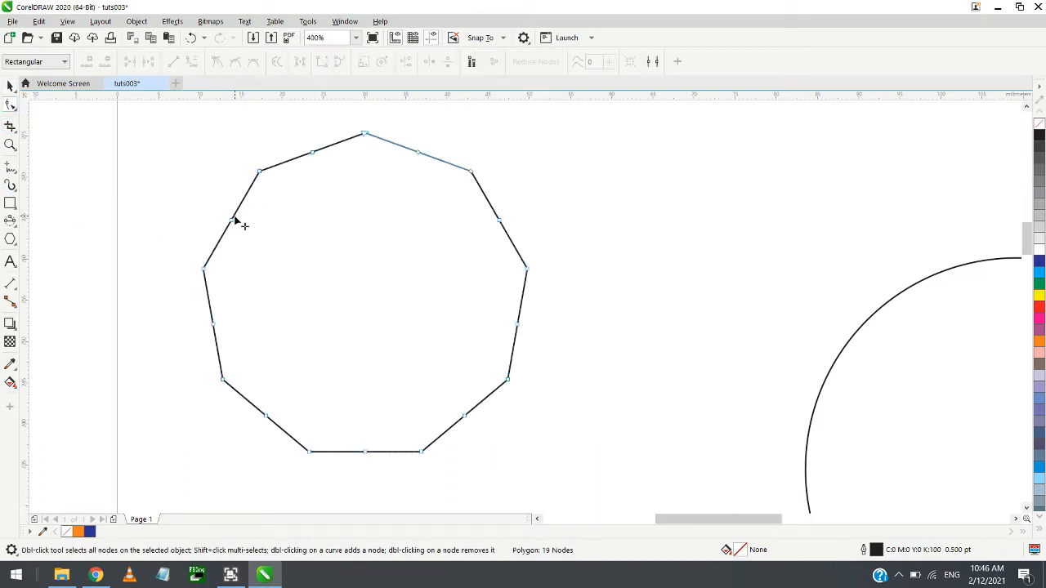
pyautogui.moveTo(233, 222)
pyautogui.mouseDown()
pyautogui.moveTo(264, 241)
pyautogui.moveTo(214, 217)
pyautogui.mouseUp()
pyautogui.hotkey('ctrl', 'z')
pyautogui.click(8, 87)
pyautogui.rightClick(279, 167)
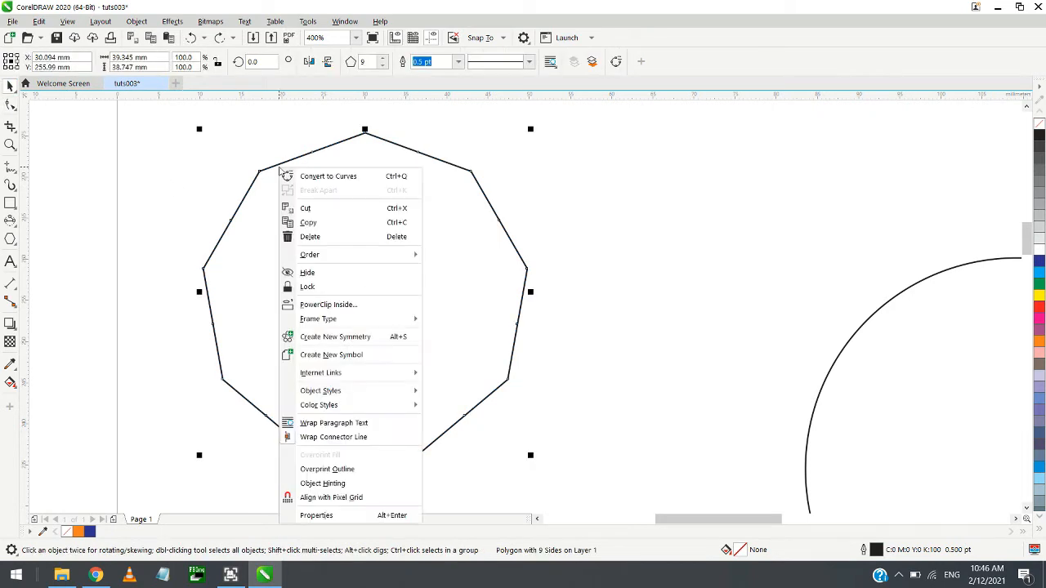
pyautogui.click(196, 231)
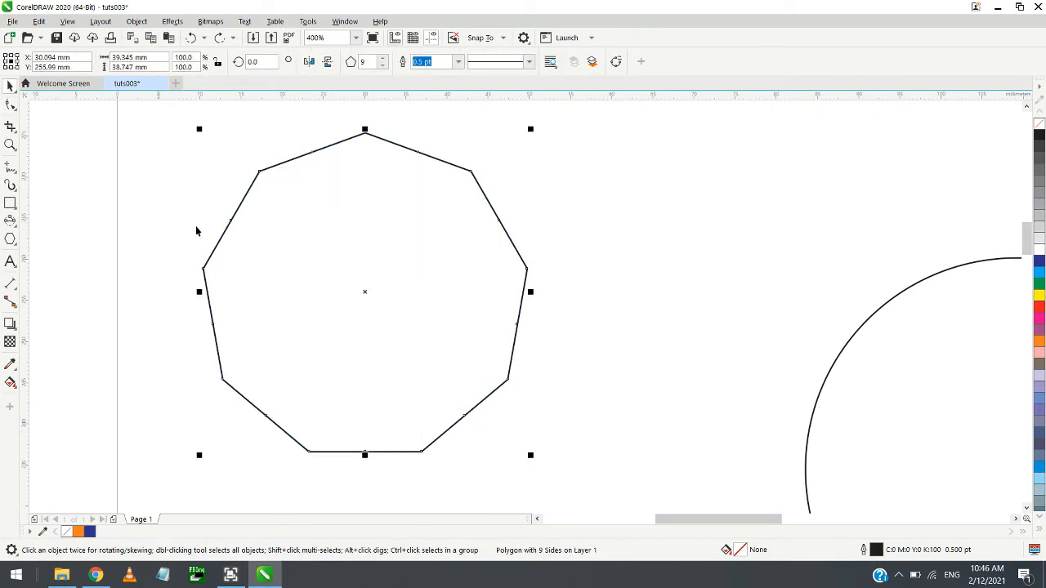
pyautogui.rightClick(239, 212)
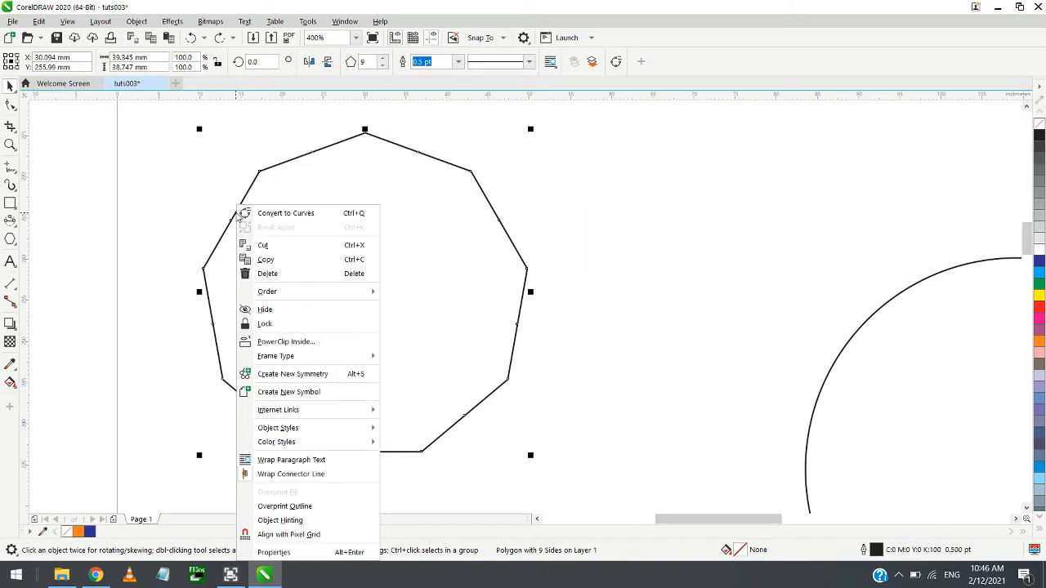
pyautogui.click(222, 234)
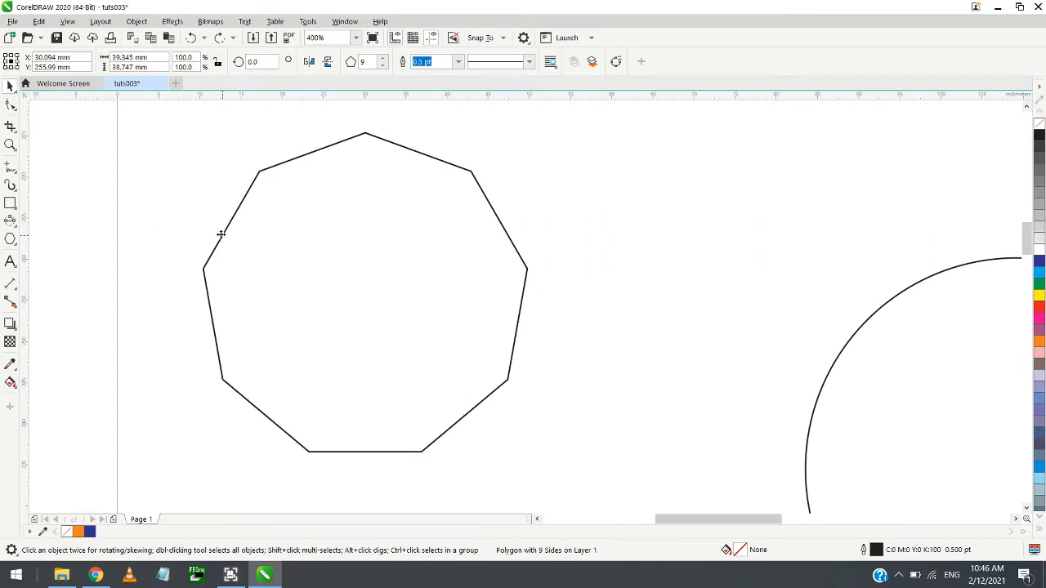
# Duplicate the nine-sided polygon, leaving the copy offset up and to the right of the original
pyautogui.hotkey('ctrl', 'd')
pyautogui.click(193, 233)
pyautogui.scroll(-1, 393, 246)
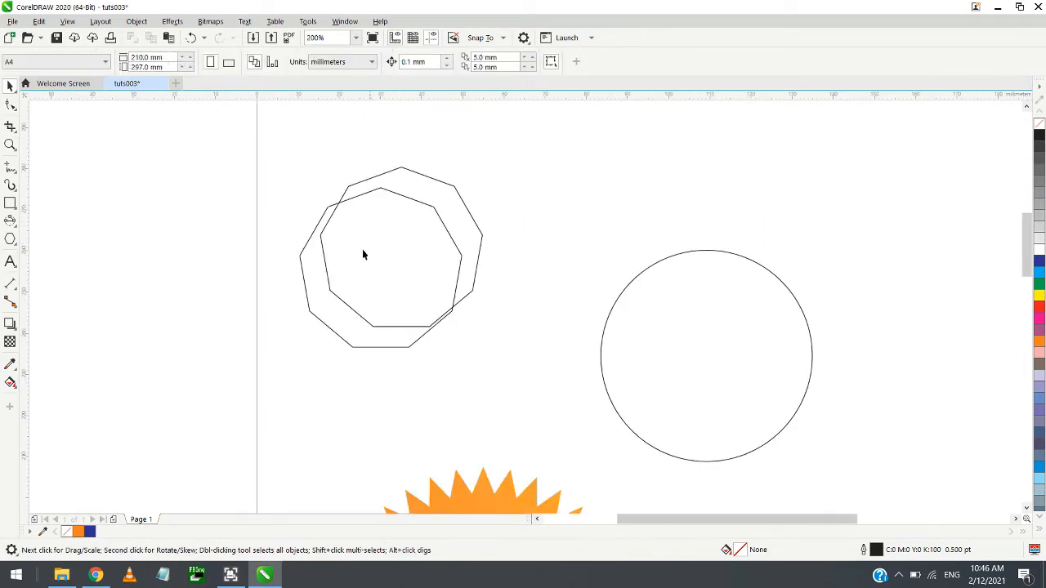
pyautogui.scroll(1, 334, 283)
# Select both nine-sided polygons and align the copy with the original on a common vertical center line
pyautogui.click(327, 294)
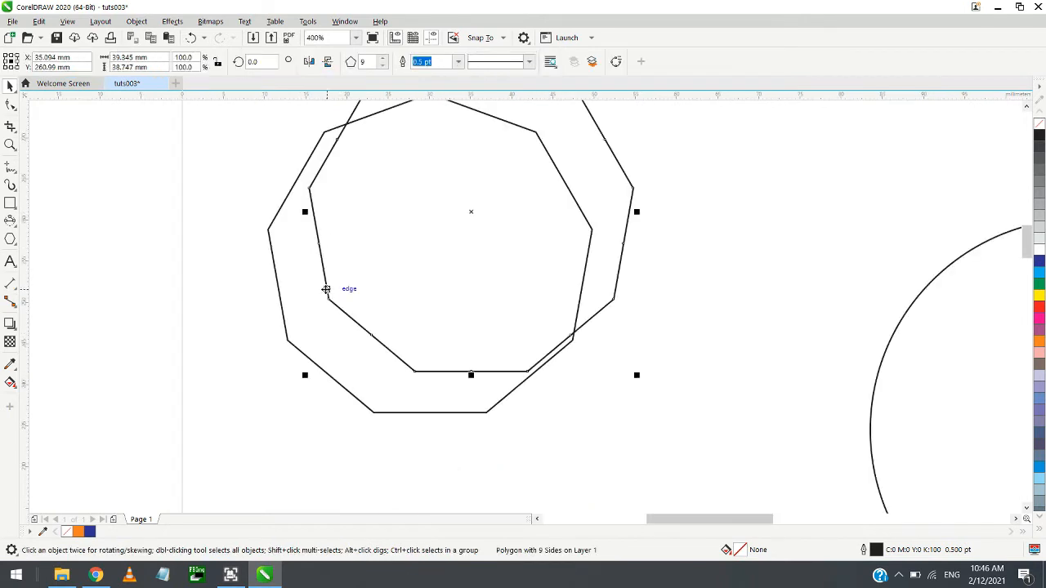
pyautogui.keyDown('shift'); pyautogui.click(278, 286); pyautogui.keyUp('shift')
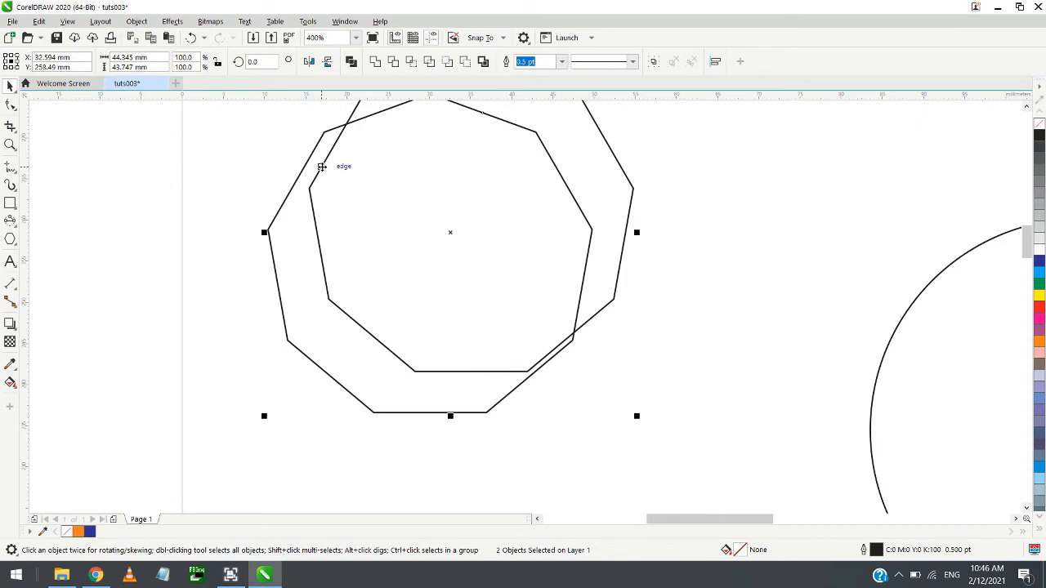
pyautogui.press('c')
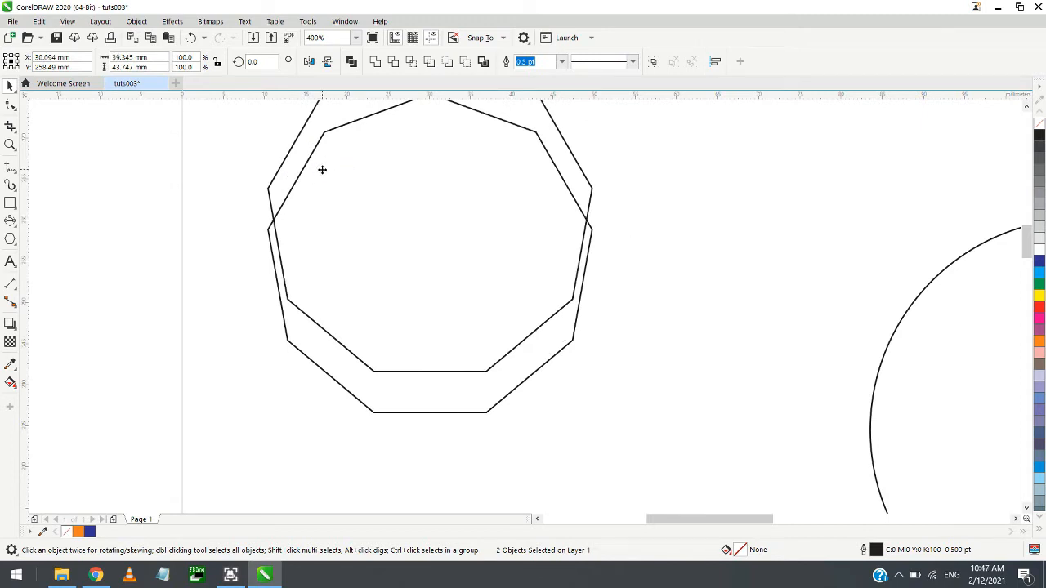
# Align the two nine-sided polygons on a common horizontal center line, and deselect them
pyautogui.press('e')
pyautogui.scroll(-2, 411, 285)
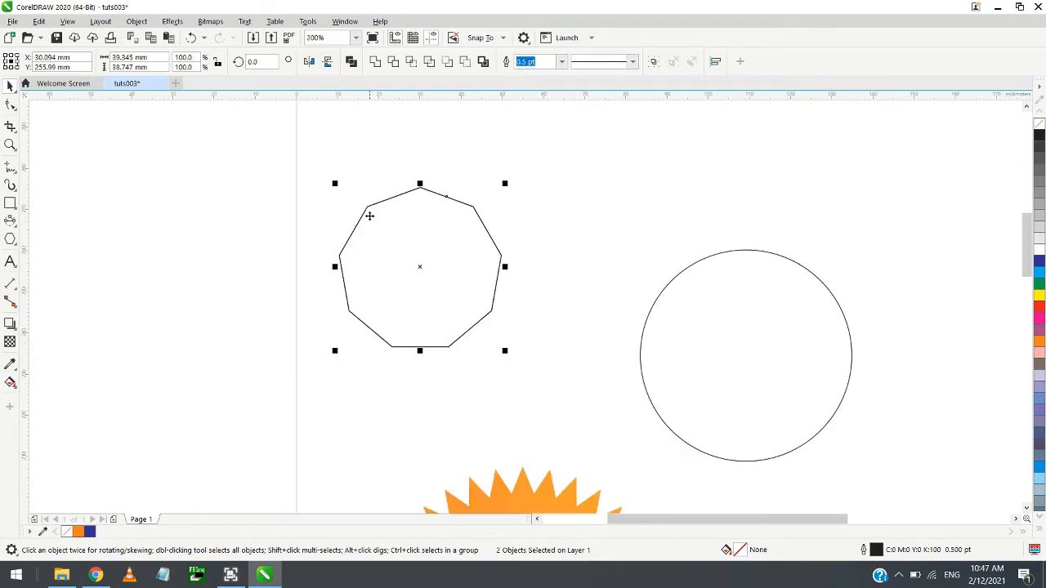
pyautogui.scroll(2, 391, 178)
pyautogui.scroll(-2, 420, 192)
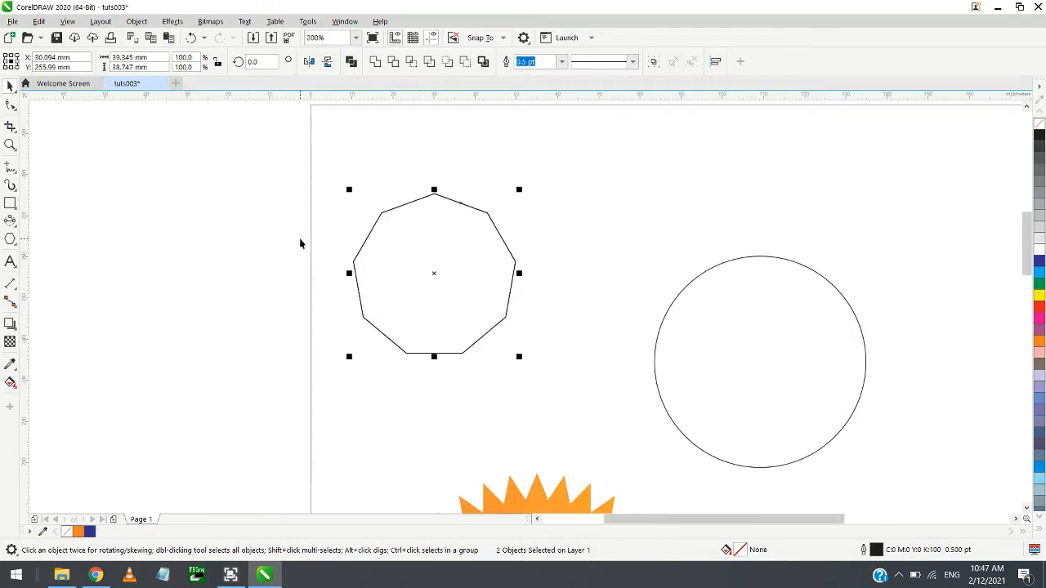
pyautogui.click(318, 236)
# Try moving the top nine-sided polygon slightly sideways off the one beneath it, and undo the move
pyautogui.scroll(2, 351, 276)
pyautogui.scroll(2, 351, 275)
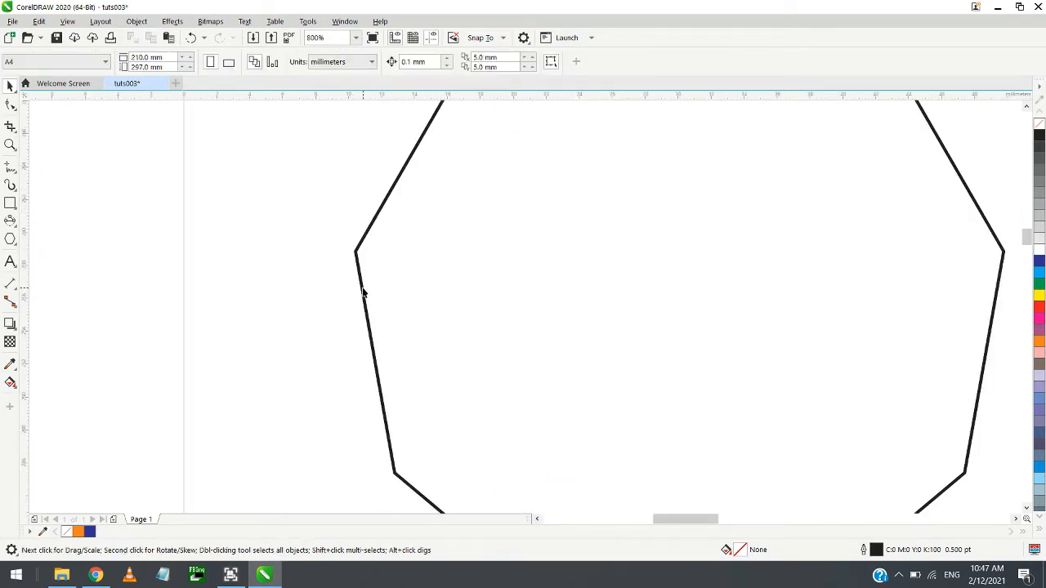
pyautogui.moveTo(364, 292); pyautogui.dragTo(383, 288)
pyautogui.hotkey('ctrl', 'z')
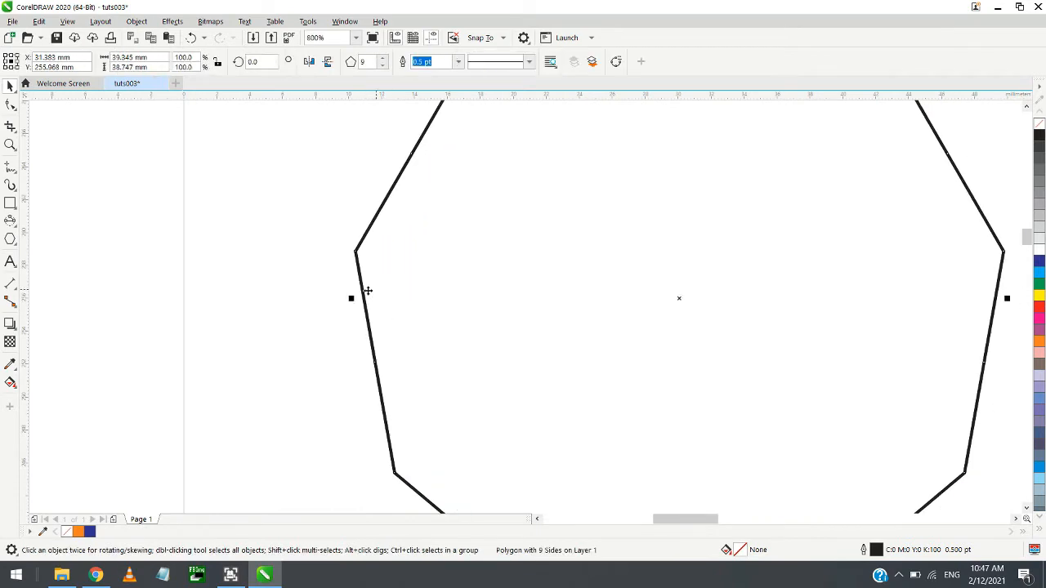
pyautogui.click(301, 282)
# Enlarge the top nine-sided polygon about its center to about 41.3 mm wide, leaving a border around the other one
pyautogui.click(364, 299)
pyautogui.scroll(-1, 341, 278)
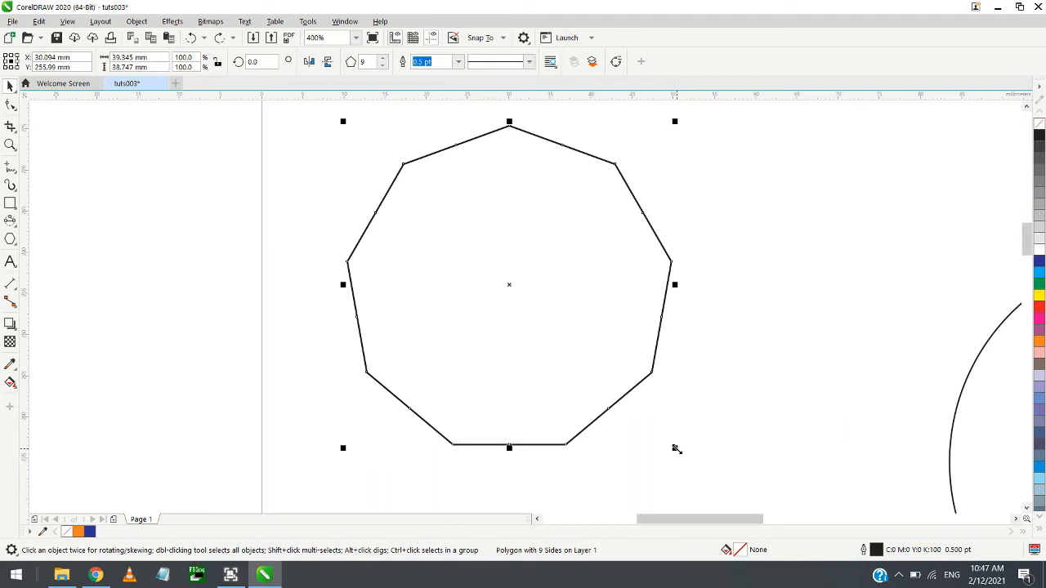
pyautogui.moveTo(677, 449); pyautogui.dragTo(683, 457)
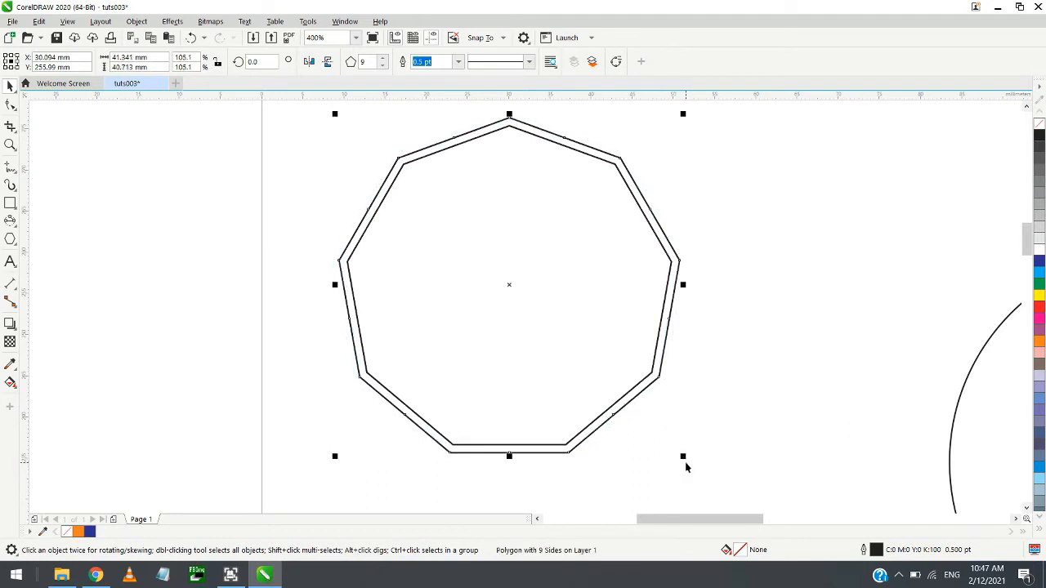
# Pull a lower mid-side node of the larger polygon slightly outward with the Shape tool, forming a faceted outer ring
pyautogui.click(10, 104)
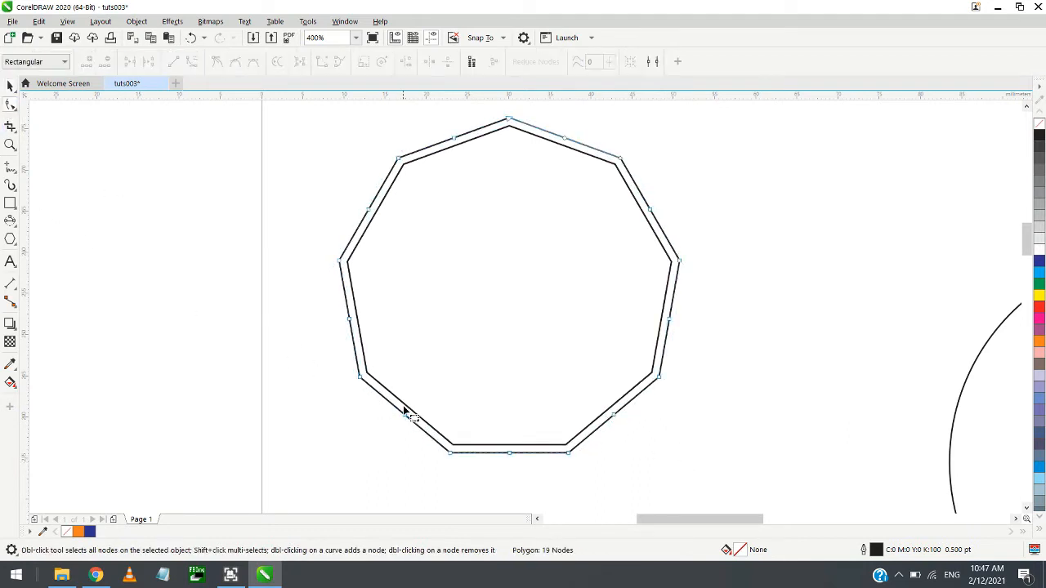
pyautogui.moveTo(404, 416)
pyautogui.mouseDown()
pyautogui.moveTo(422, 437)
pyautogui.moveTo(393, 422)
pyautogui.mouseUp()
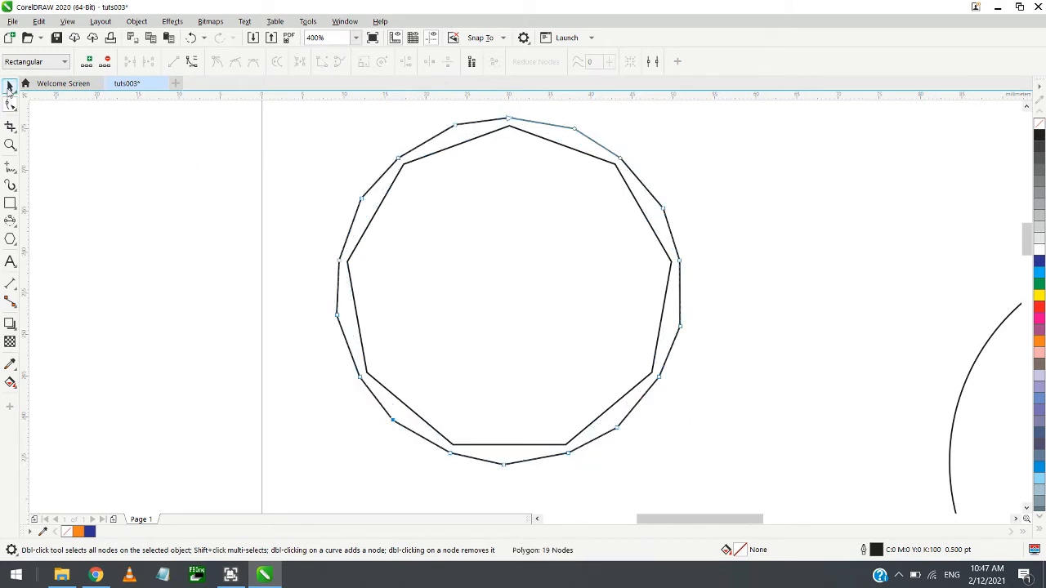
pyautogui.click(10, 87)
pyautogui.click(300, 204)
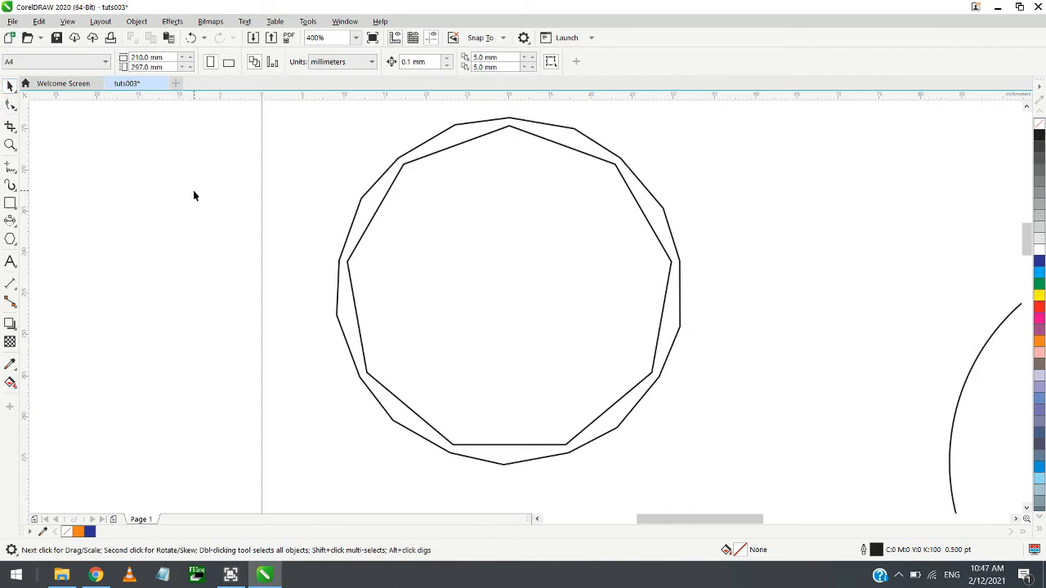
# Fill the inner nine-sided polygon with 40% black
pyautogui.scroll(-4, 387, 208)
pyautogui.scroll(4, 406, 205)
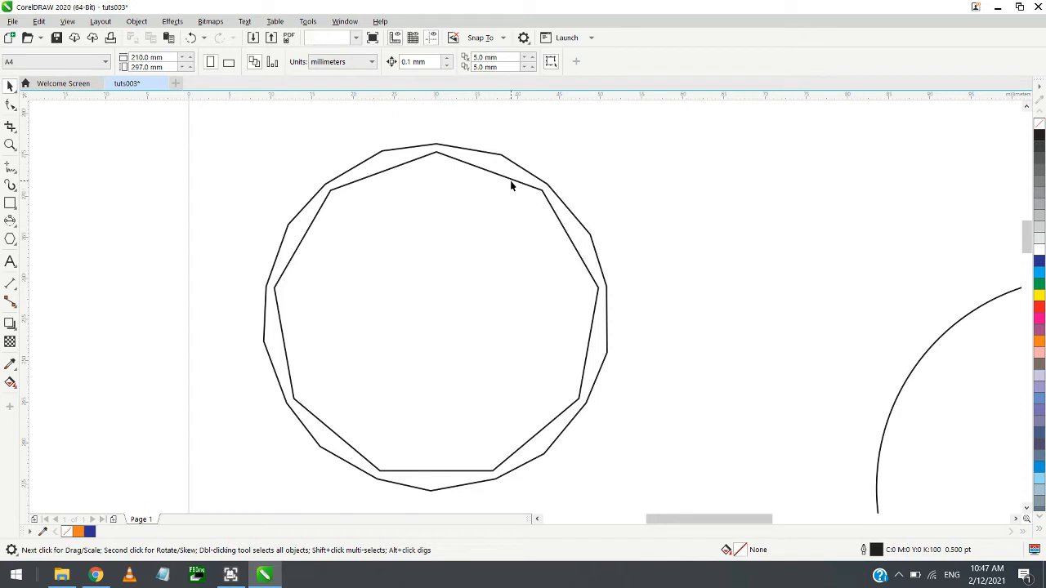
pyautogui.click(511, 186)
pyautogui.click(1039, 209)
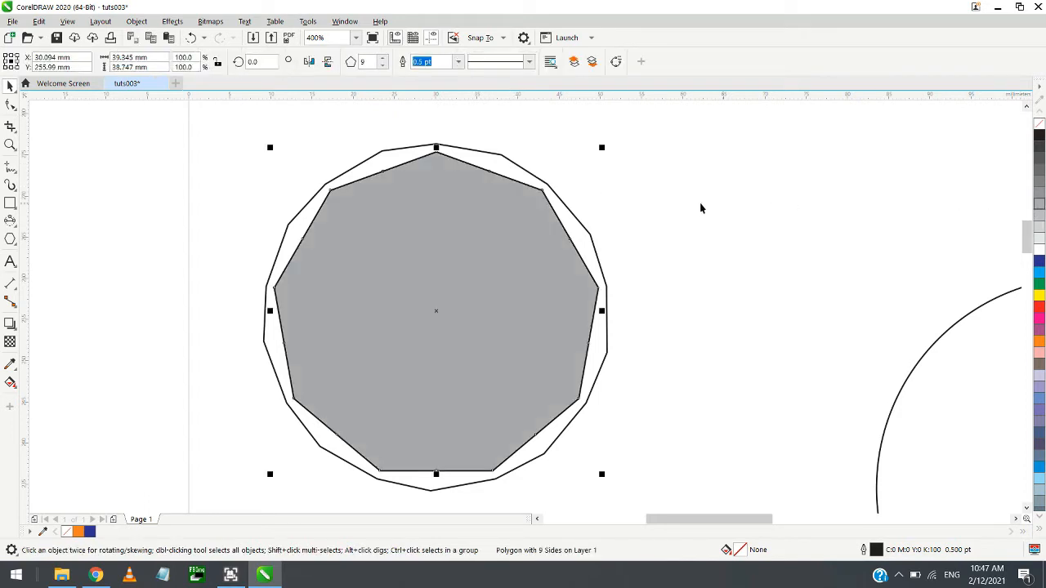
# Fill the outer faceted polygon with 70% black
pyautogui.click(542, 181)
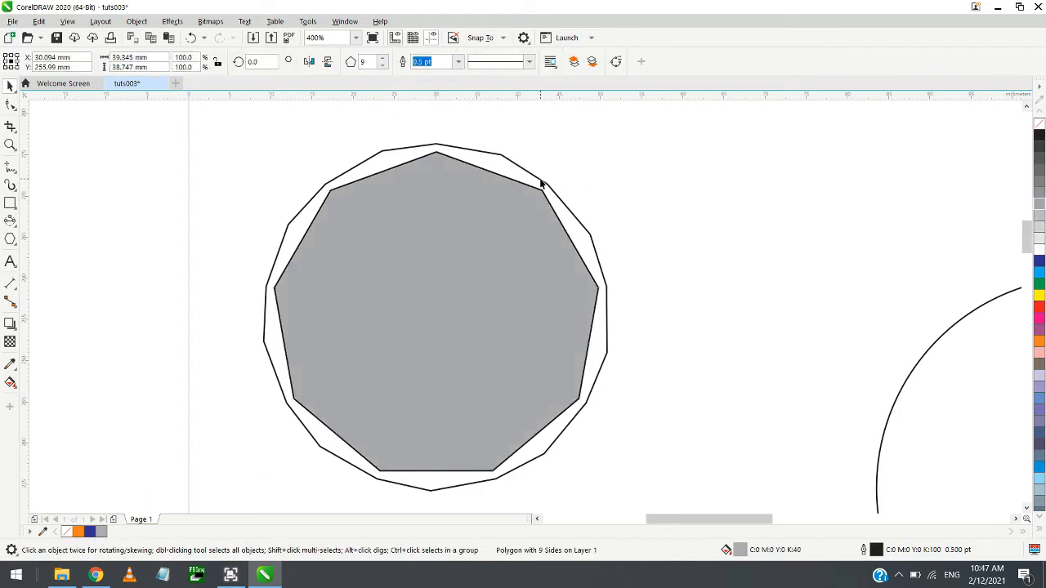
pyautogui.click(1039, 183)
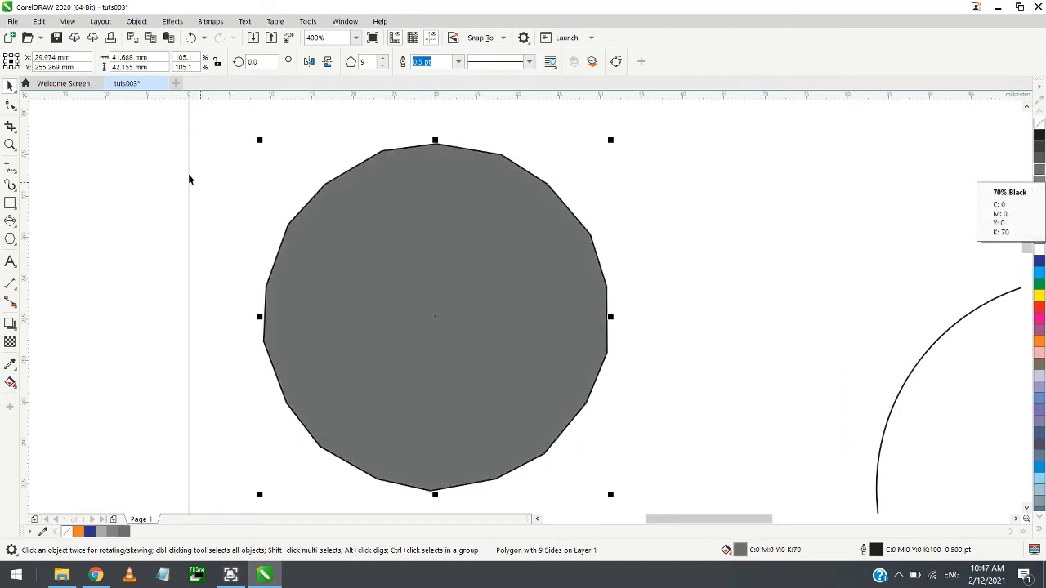
pyautogui.click(305, 170)
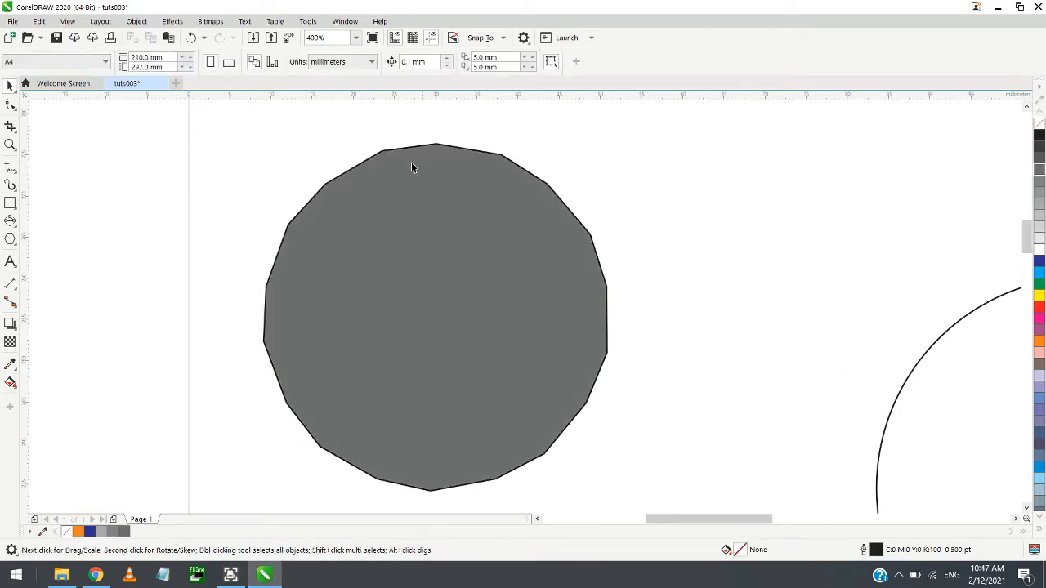
# Send the dark gray outer polygon to the back of the page, behind the lighter polygon
pyautogui.click(342, 202)
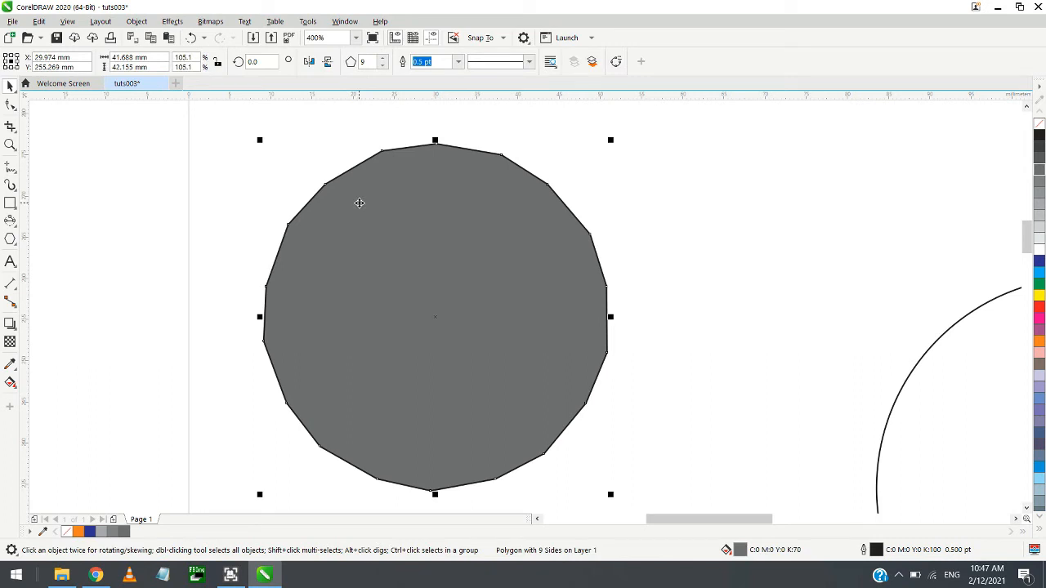
pyautogui.rightClick(359, 203)
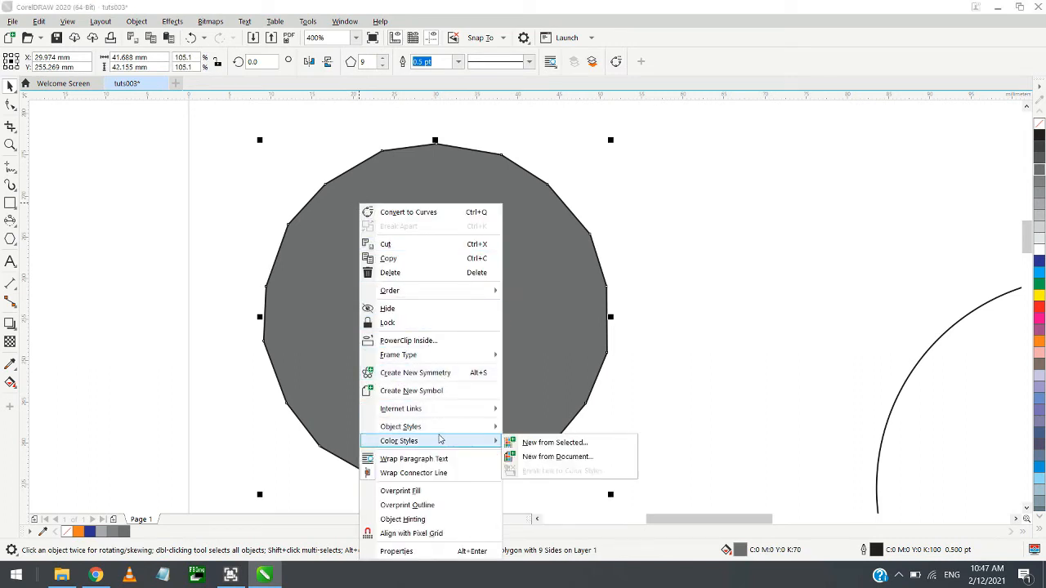
pyautogui.moveTo(439, 432)
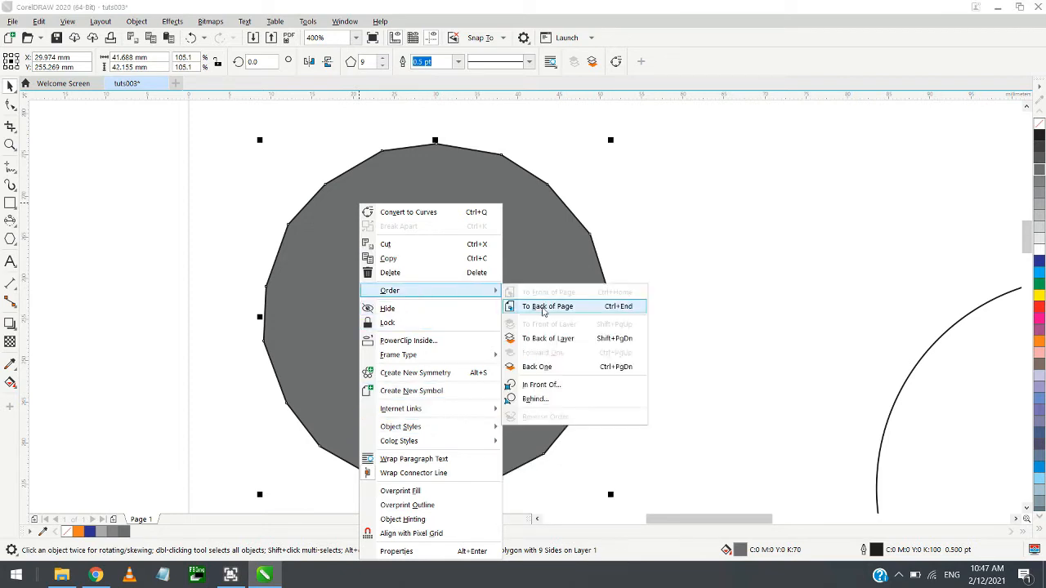
pyautogui.click(543, 309)
pyautogui.click(689, 244)
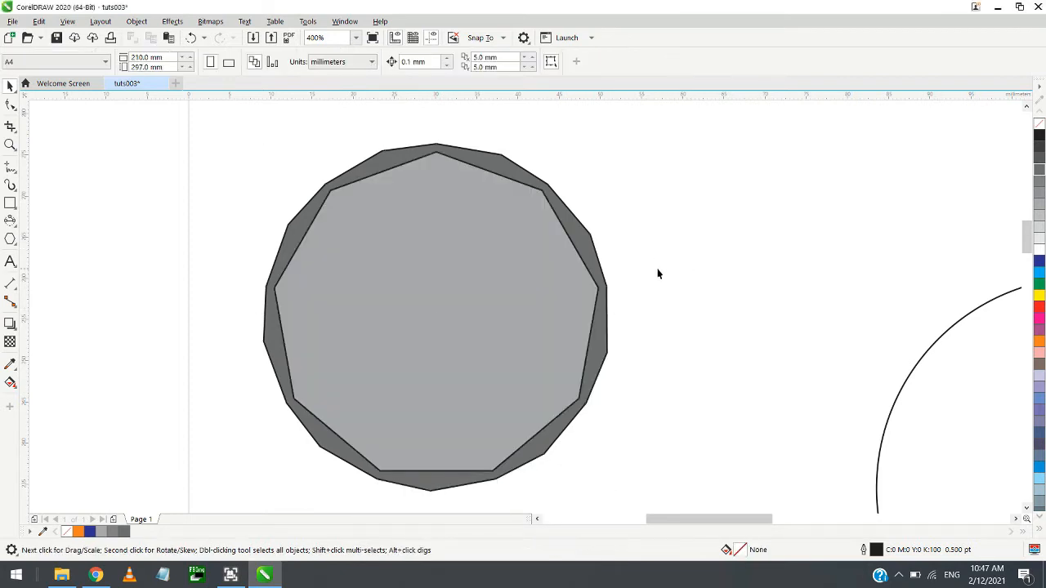
# Remove the outlines from both gray polygons
pyautogui.moveTo(698, 484); pyautogui.dragTo(702, 493)
pyautogui.rightClick(1040, 124)
pyautogui.click(738, 236)
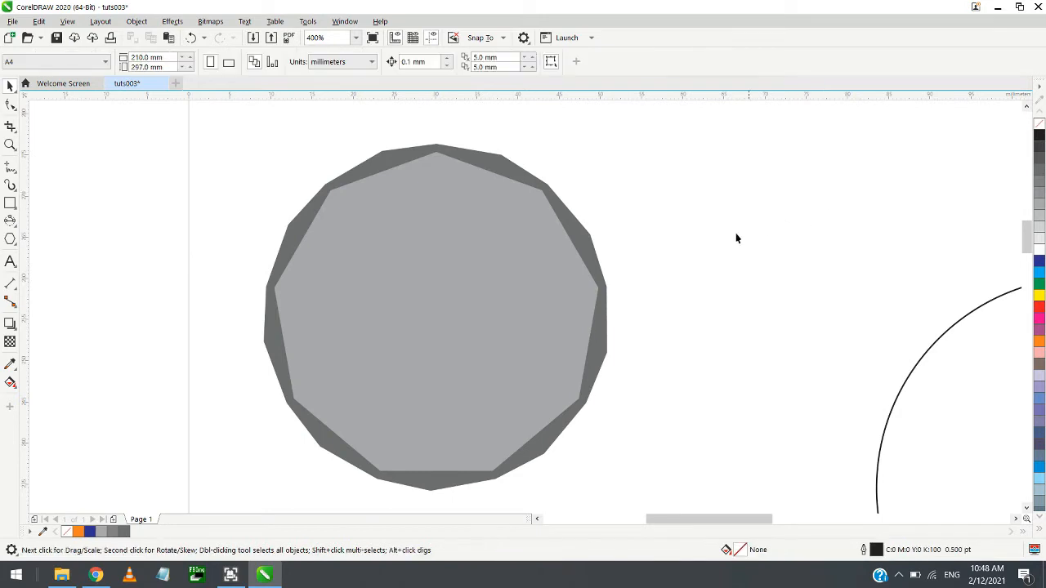
pyautogui.scroll(-1, 665, 231)
pyautogui.scroll(-1, 588, 224)
pyautogui.scroll(2, 588, 221)
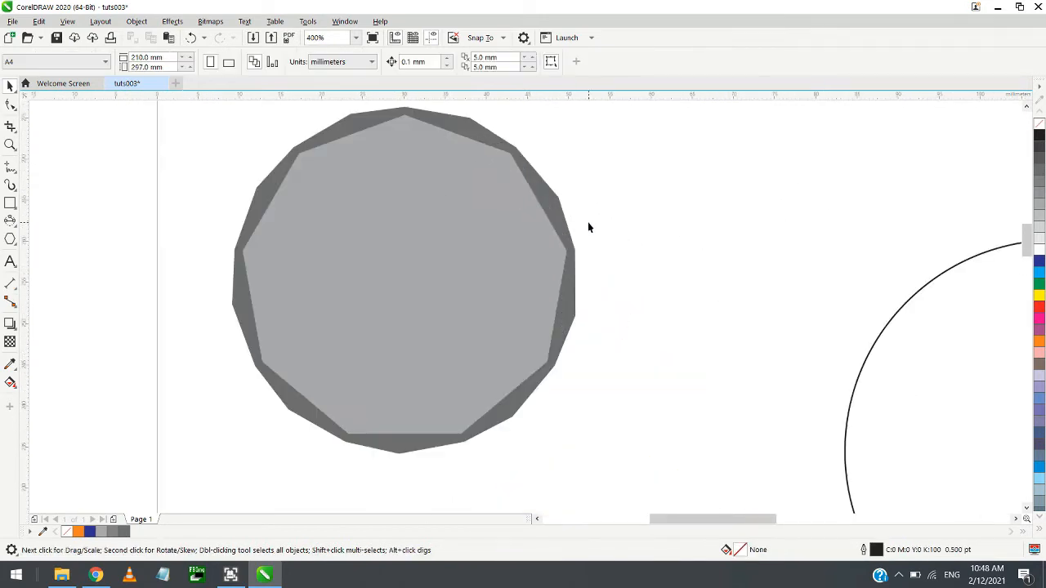
# Make a concentric copy of the lighter polygon, scaled down to about 35.5 mm wide, and fill it with 10% black
pyautogui.click(502, 250)
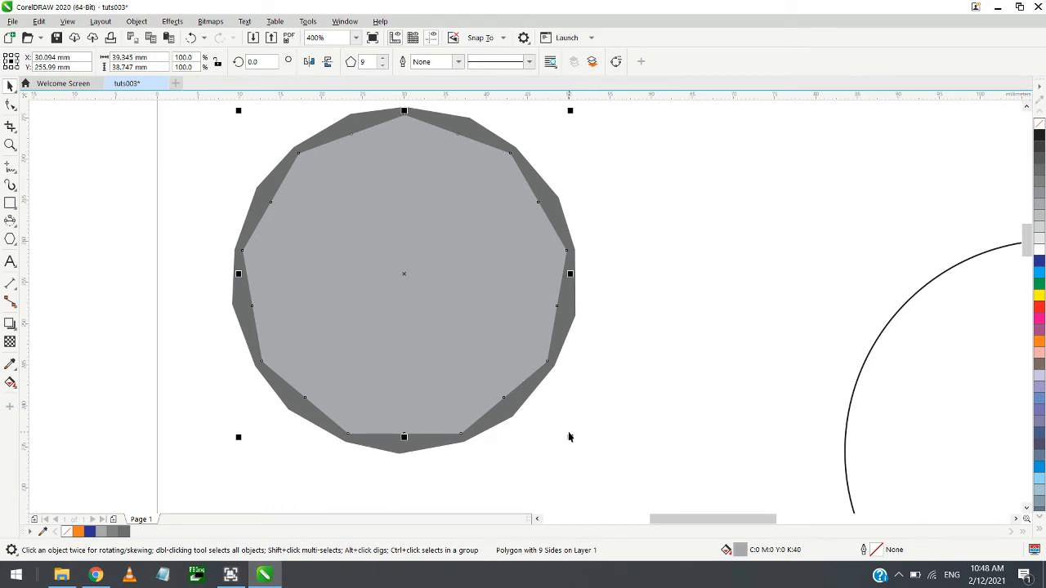
pyautogui.moveTo(568, 436)
pyautogui.mouseDown()
pyautogui.moveTo(548, 416)
pyautogui.moveTo(563, 456)
pyautogui.moveTo(554, 441)
pyautogui.mouseUp()
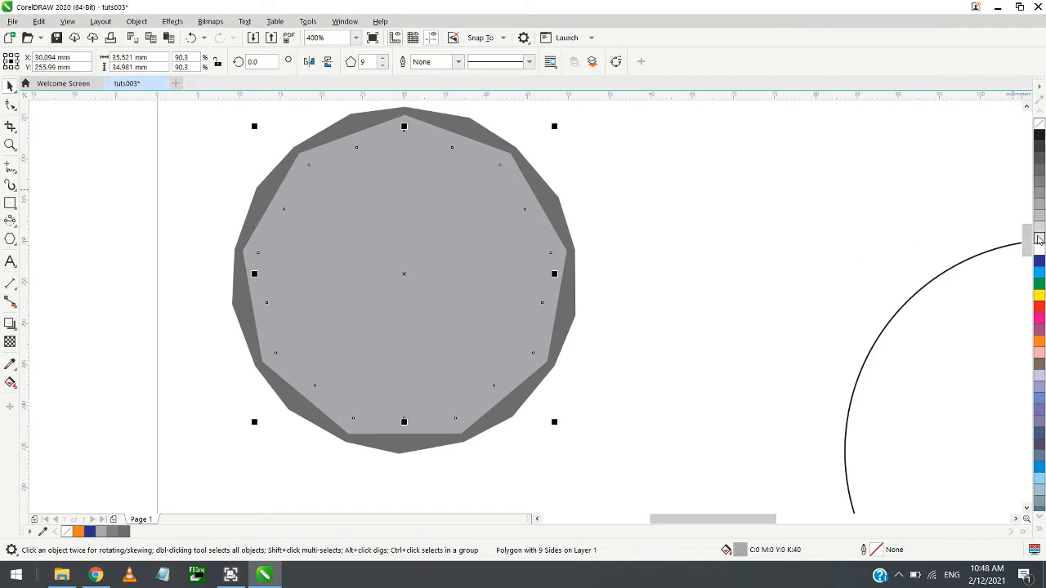
pyautogui.click(1040, 239)
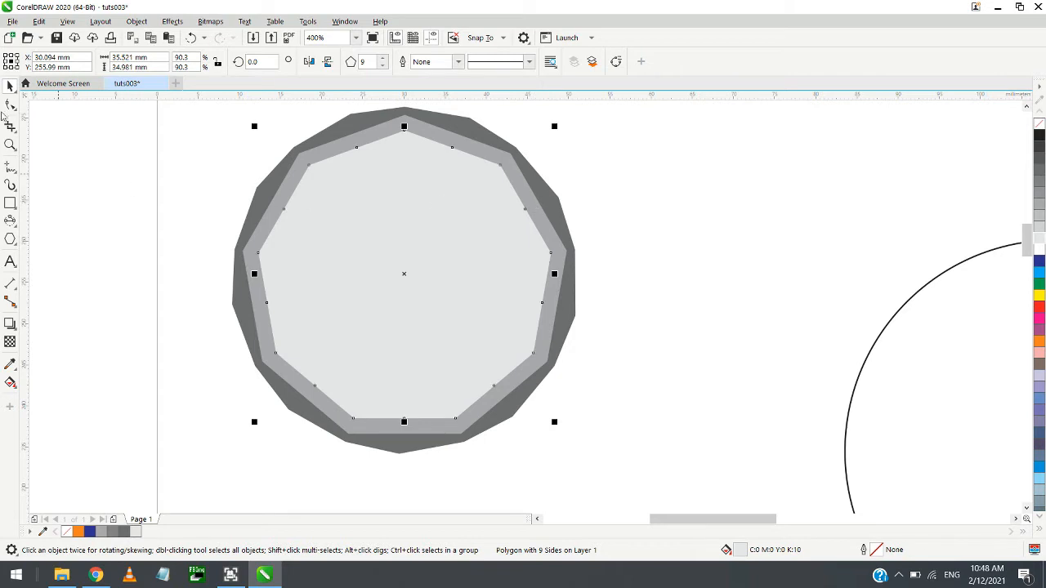
pyautogui.click(74, 154)
pyautogui.scroll(-1, 481, 295)
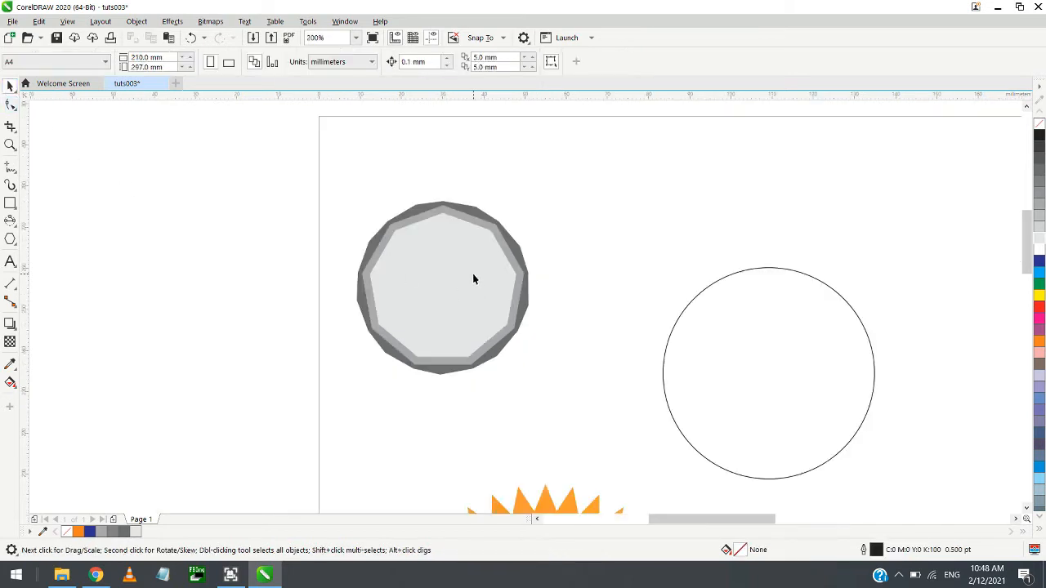
# Pull an upper mid-side node of the innermost polygon slightly inward and sideways with the Shape tool, giving it a notched outline
pyautogui.scroll(1, 472, 273)
pyautogui.click(473, 278)
pyautogui.click(10, 105)
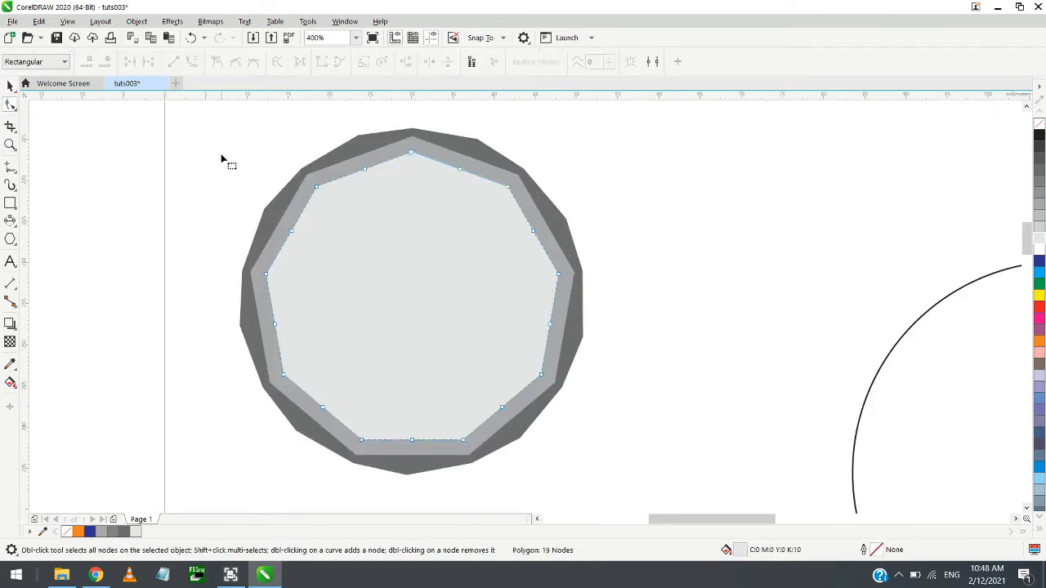
pyautogui.moveTo(365, 170); pyautogui.dragTo(384, 171)
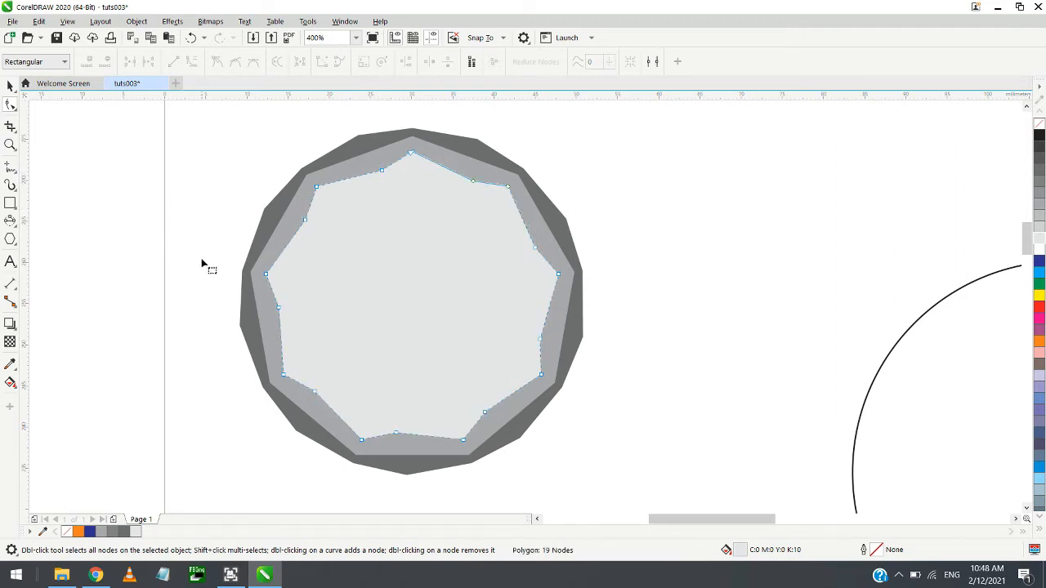
pyautogui.scroll(-2, 406, 320)
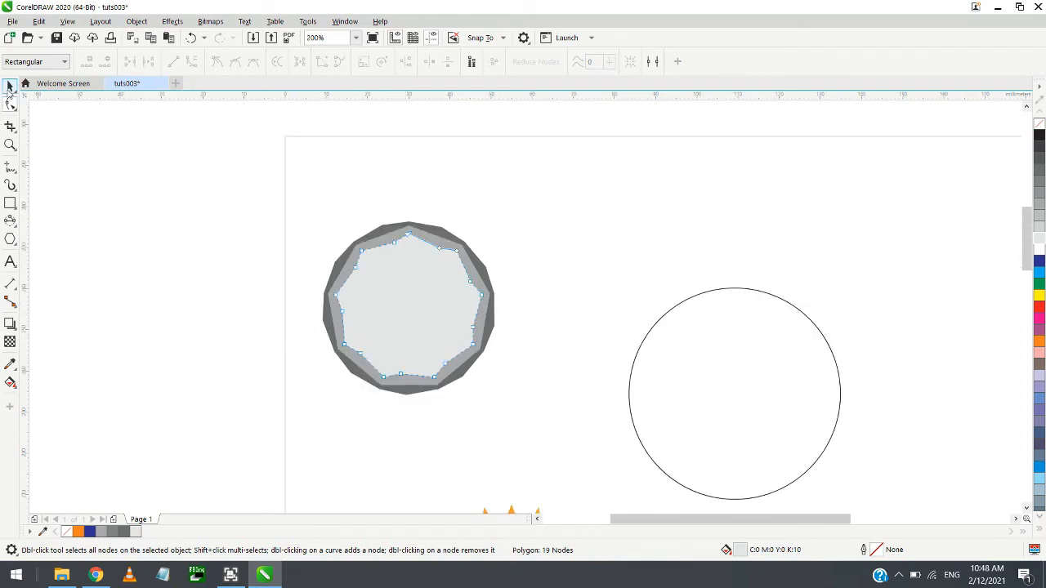
pyautogui.click(10, 85)
pyautogui.click(333, 253)
# Move the orange star up over the layered gray polygons near the page's upper-left corner
pyautogui.scroll(-4, 570, 316)
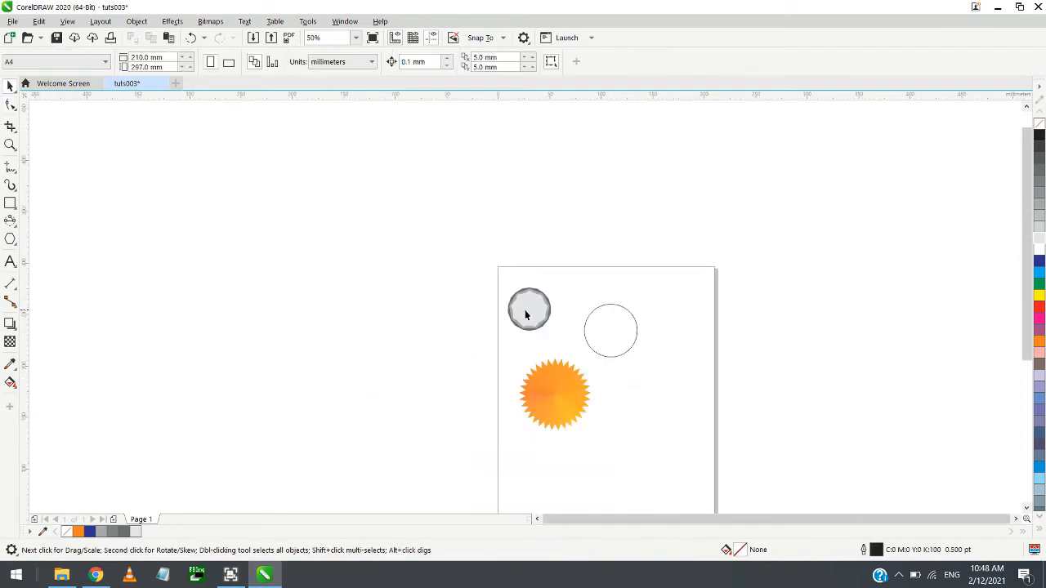
pyautogui.scroll(4, 521, 310)
pyautogui.scroll(-2, 483, 282)
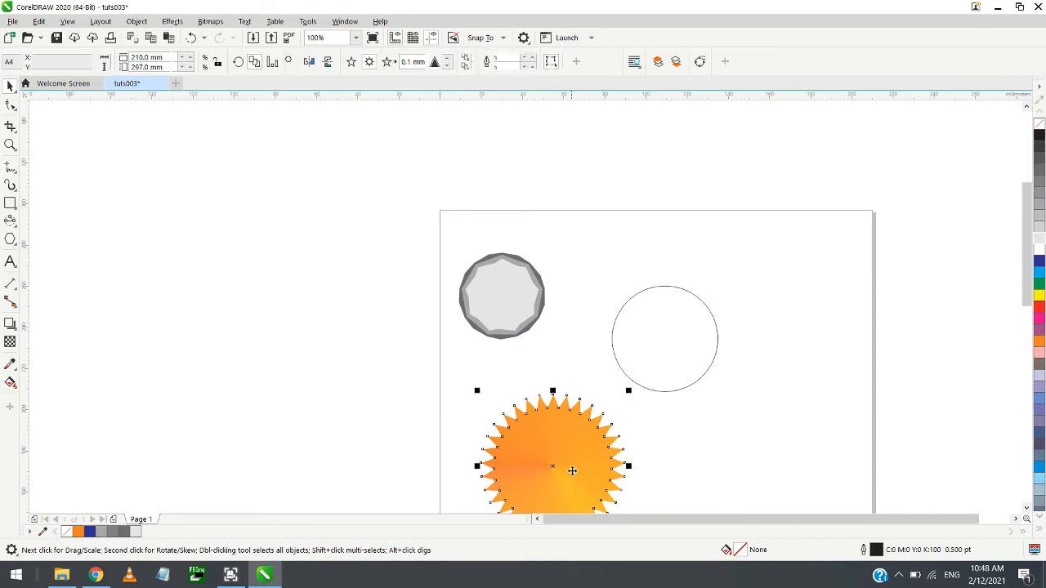
pyautogui.moveTo(572, 472); pyautogui.dragTo(542, 306)
pyautogui.hscroll(-1, 553, 326)
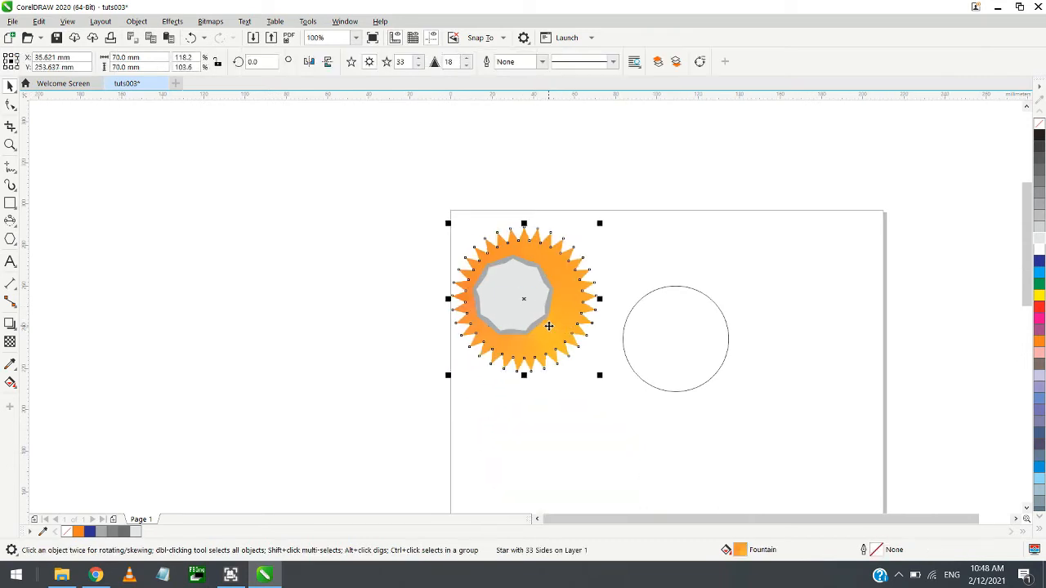
# Try 9 points on the orange star, and set the number of points back to 33
pyautogui.click(400, 61)
pyautogui.write('9')
pyautogui.press('Return')
pyautogui.hscroll(-2, 553, 296)
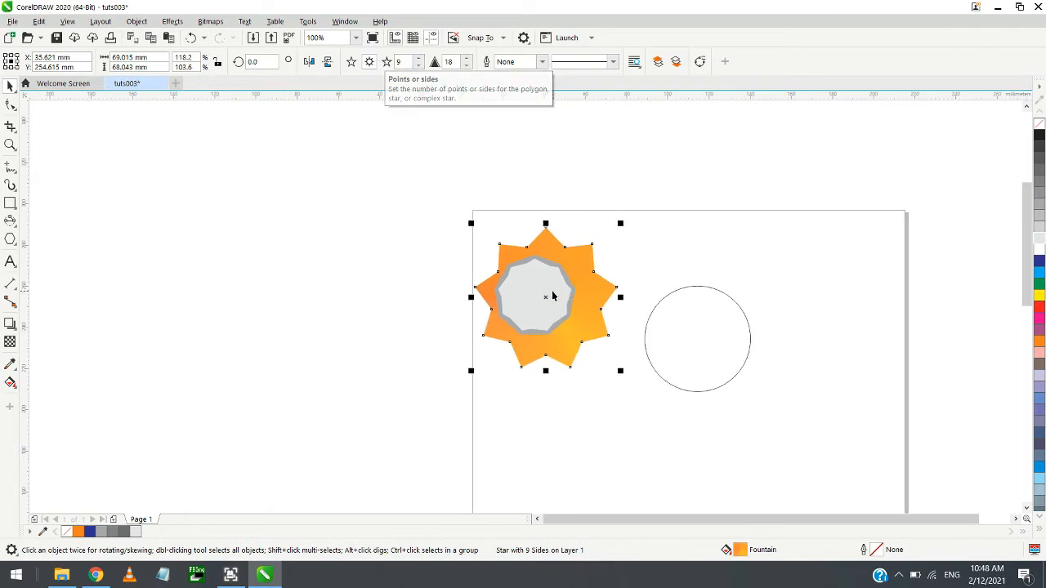
pyautogui.click(400, 62)
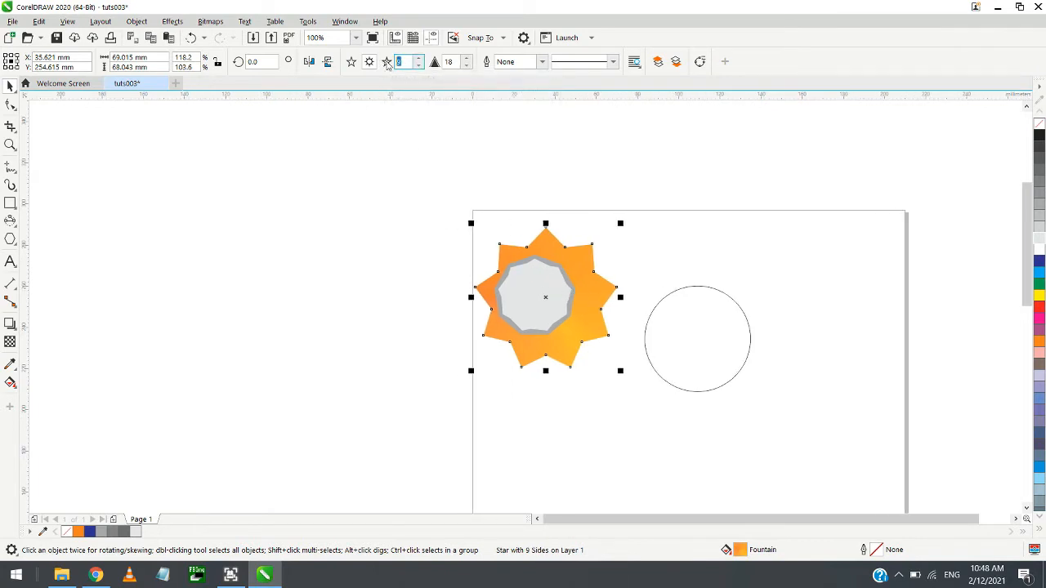
pyautogui.write('33')
pyautogui.press('Return')
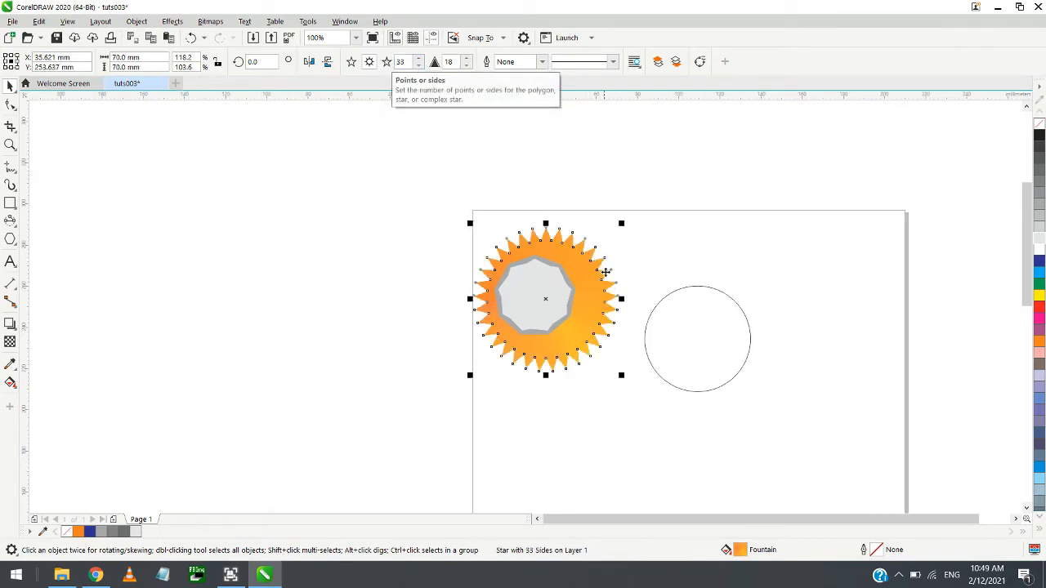
# Move the orange star slightly left to center it around the gray polygons, at about X 30 mm, Y 254 mm
pyautogui.scroll(2, 605, 272)
pyautogui.scroll(-1, 577, 280)
pyautogui.moveTo(535, 306); pyautogui.dragTo(507, 307)
# Bring the orange star to the front of the page, shrink it to about 30 mm and center it on the gray polygons
pyautogui.rightClick(468, 232)
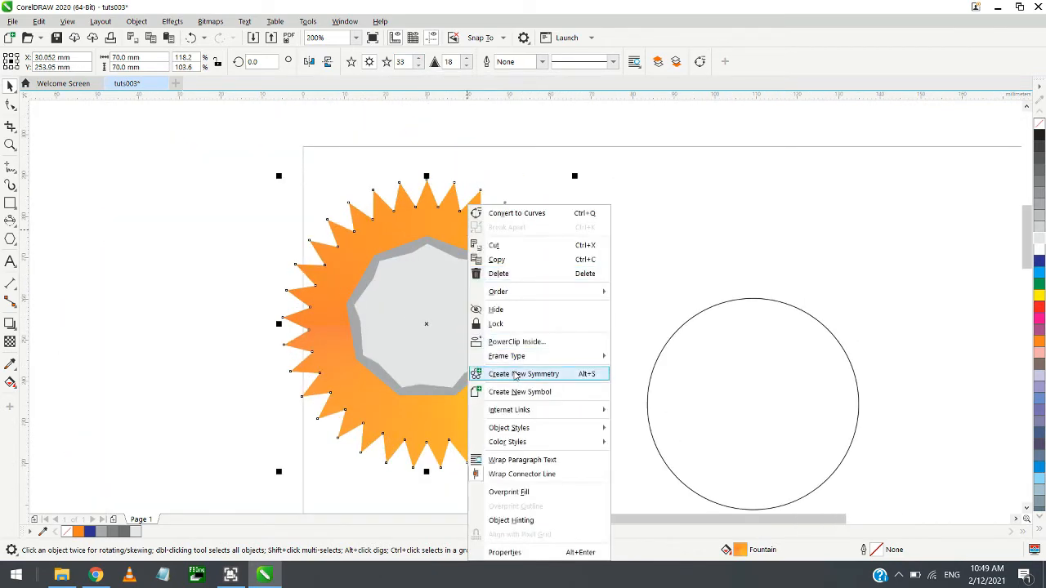
pyautogui.moveTo(499, 293)
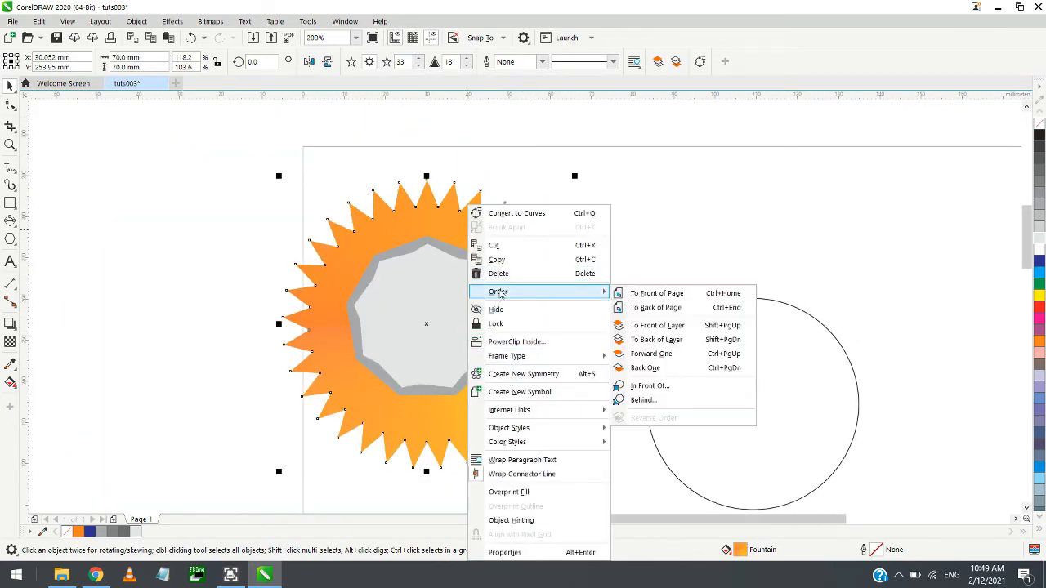
pyautogui.click(669, 296)
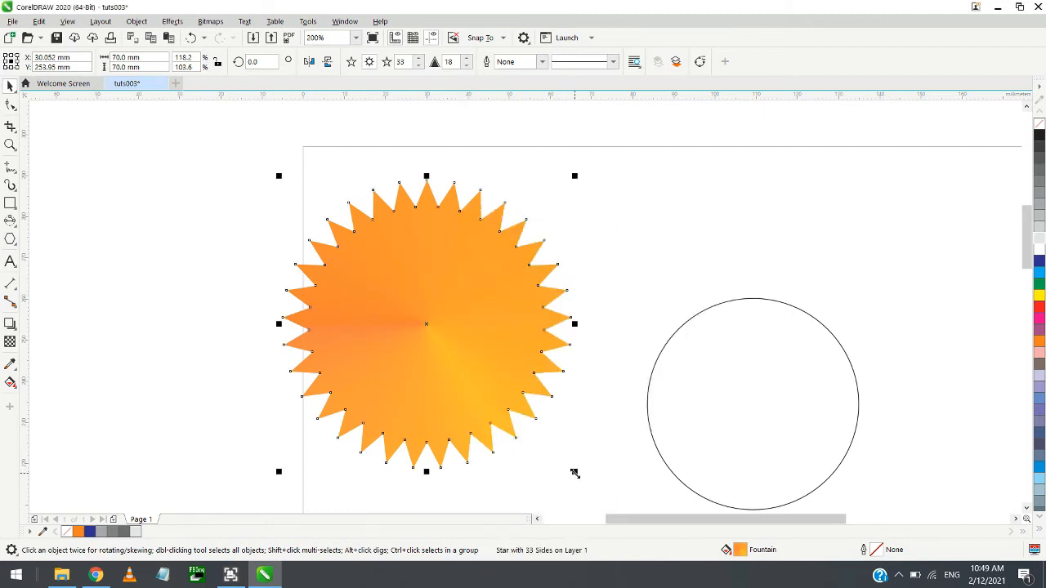
pyautogui.moveTo(575, 474); pyautogui.dragTo(495, 391)
pyautogui.moveTo(432, 336); pyautogui.dragTo(430, 330)
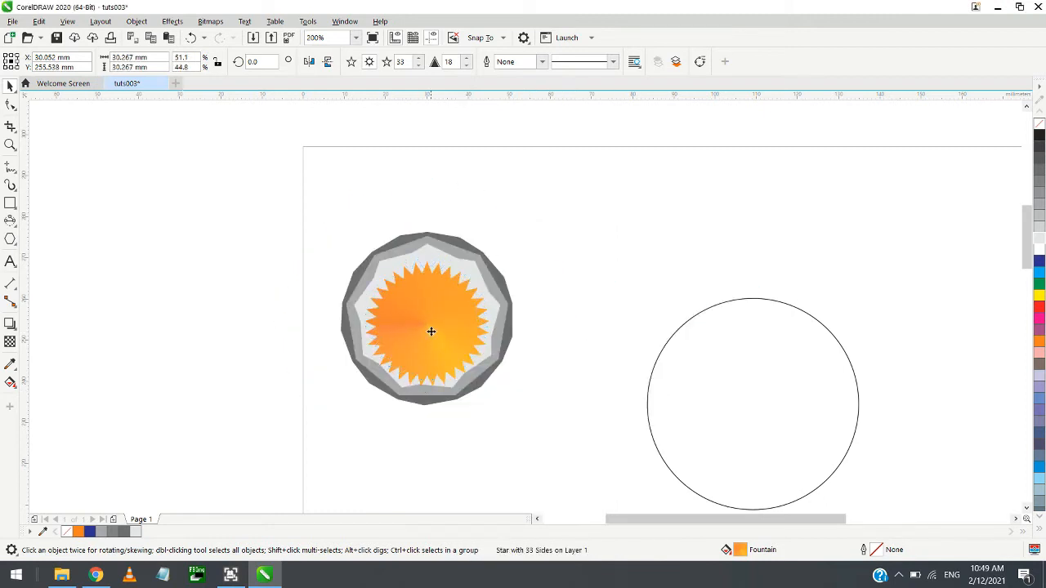
# Show the object properties of the four stacked badge shapes, and collapse the Properties docker
pyautogui.moveTo(297, 192); pyautogui.dragTo(343, 259)
pyautogui.moveTo(553, 442); pyautogui.dragTo(554, 444)
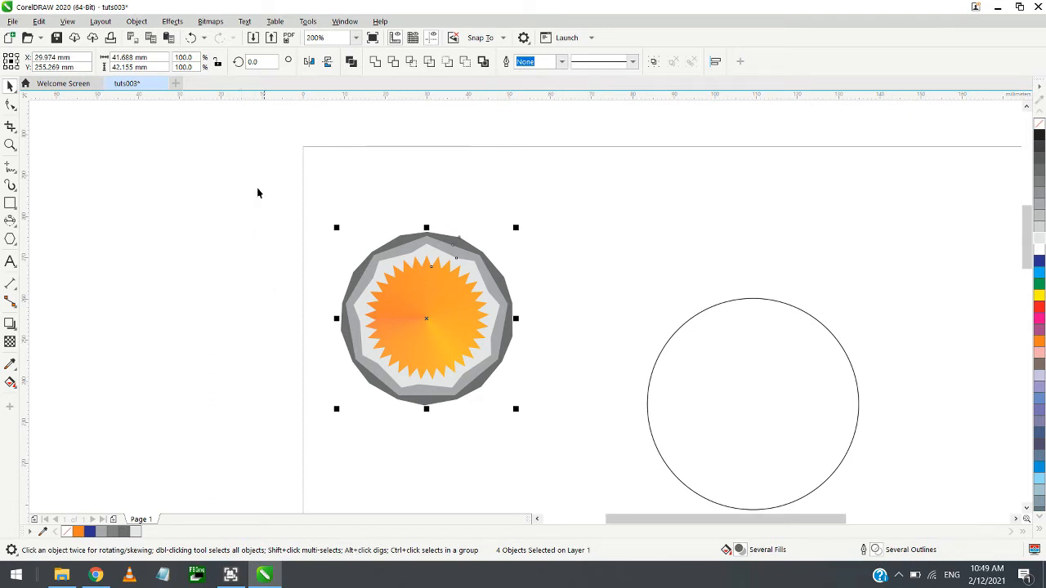
pyautogui.rightClick(447, 291)
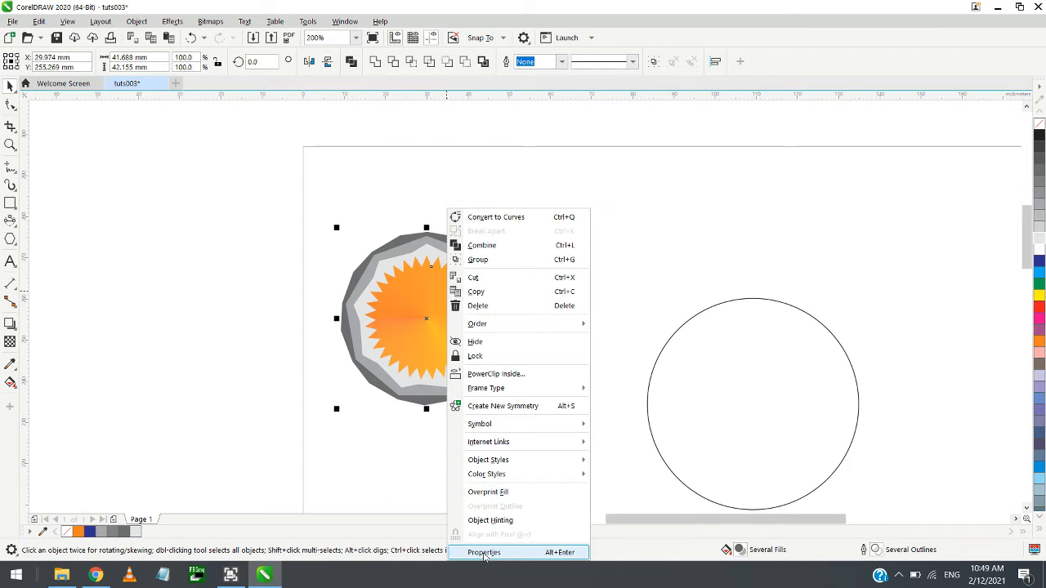
pyautogui.click(511, 556)
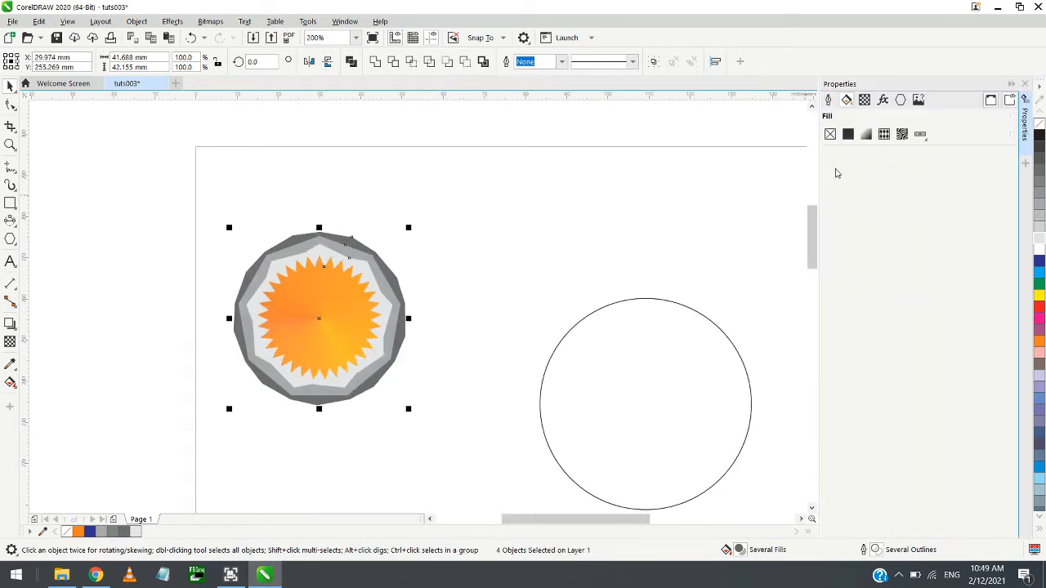
pyautogui.click(1012, 85)
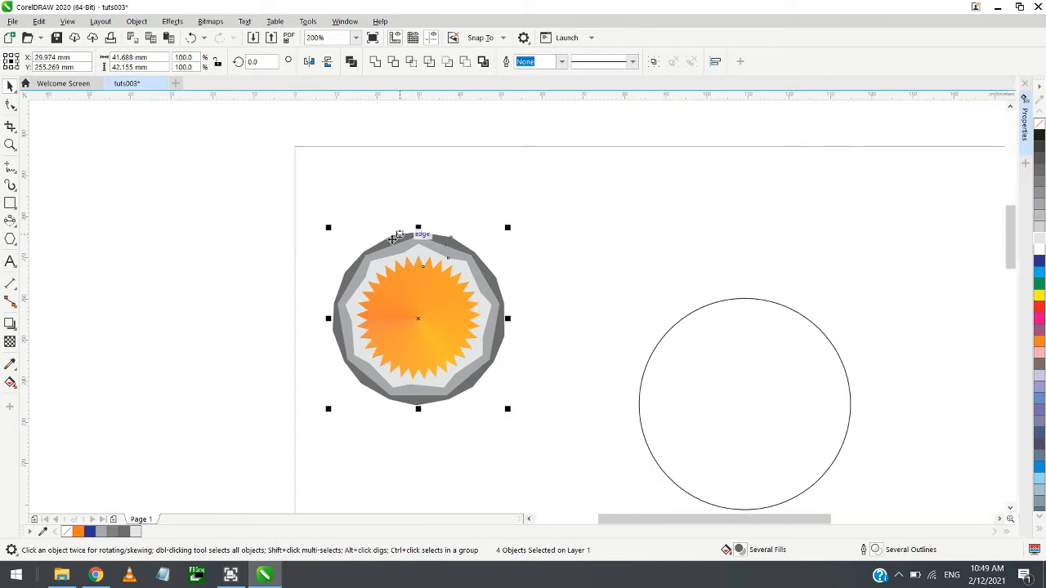
pyautogui.moveTo(281, 210); pyautogui.dragTo(529, 429)
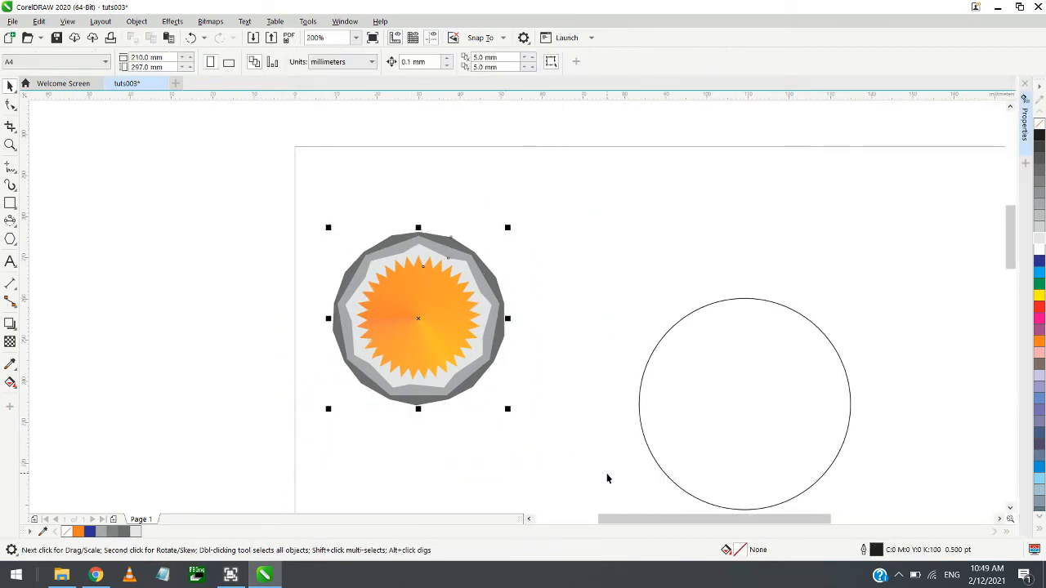
# Try a white fill on the 33-point star, and fill it with 10% black instead
pyautogui.click(415, 299)
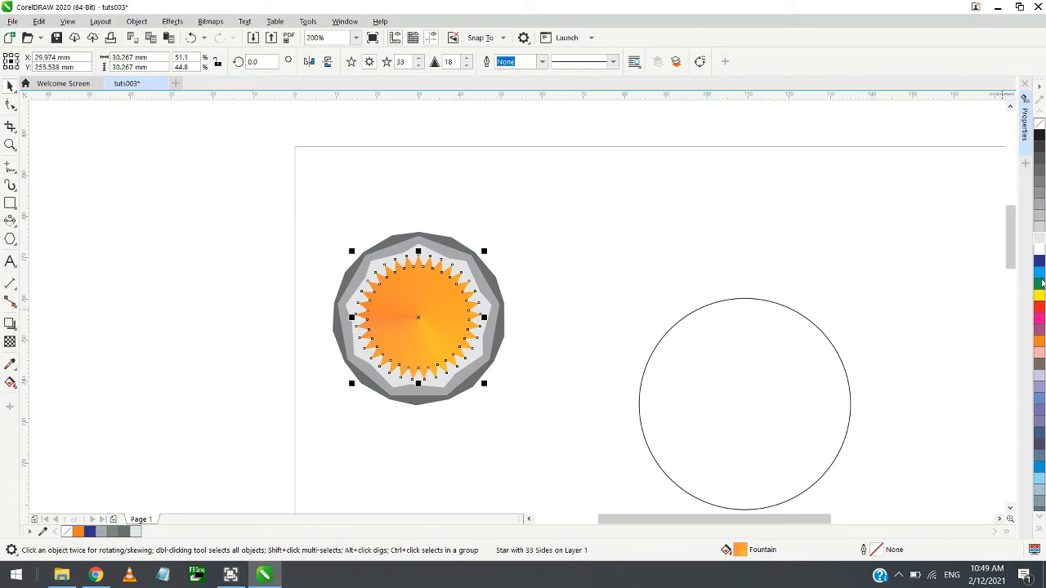
pyautogui.click(1038, 249)
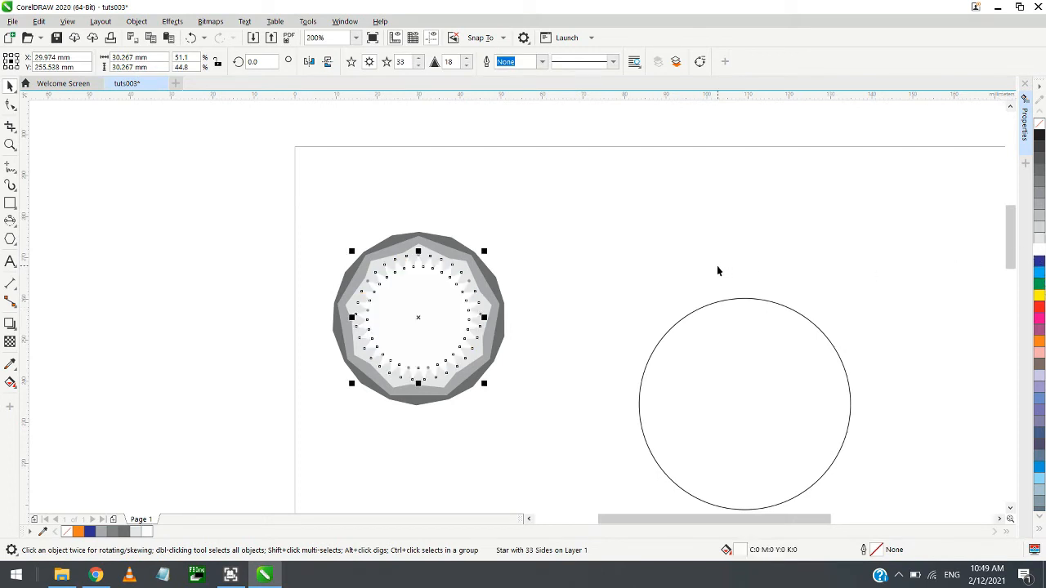
pyautogui.click(1039, 238)
pyautogui.click(565, 240)
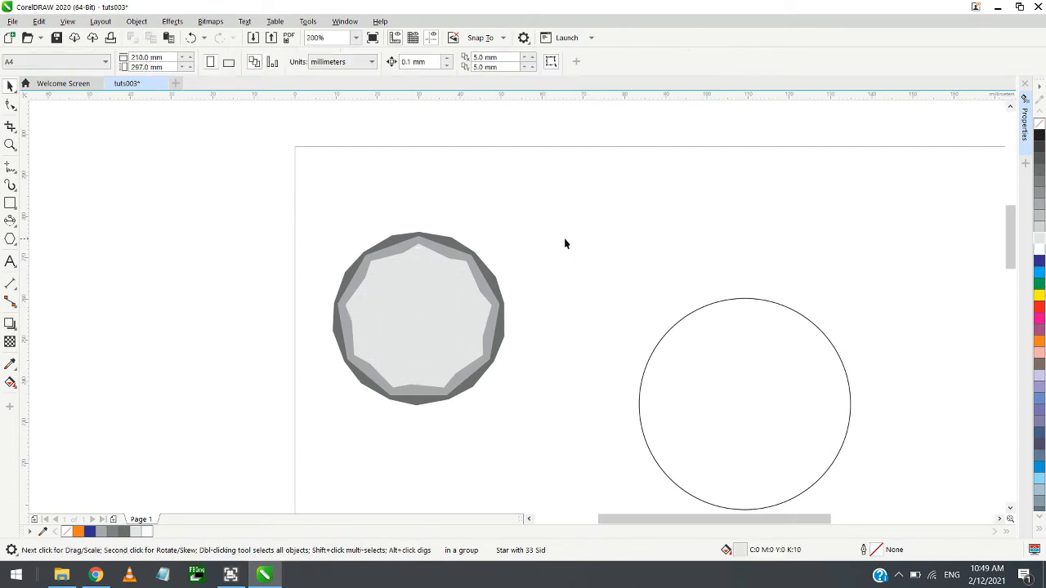
# Fill the innermost nine-sided polygon with the next darker gray so the star stands out against it
pyautogui.click(464, 267)
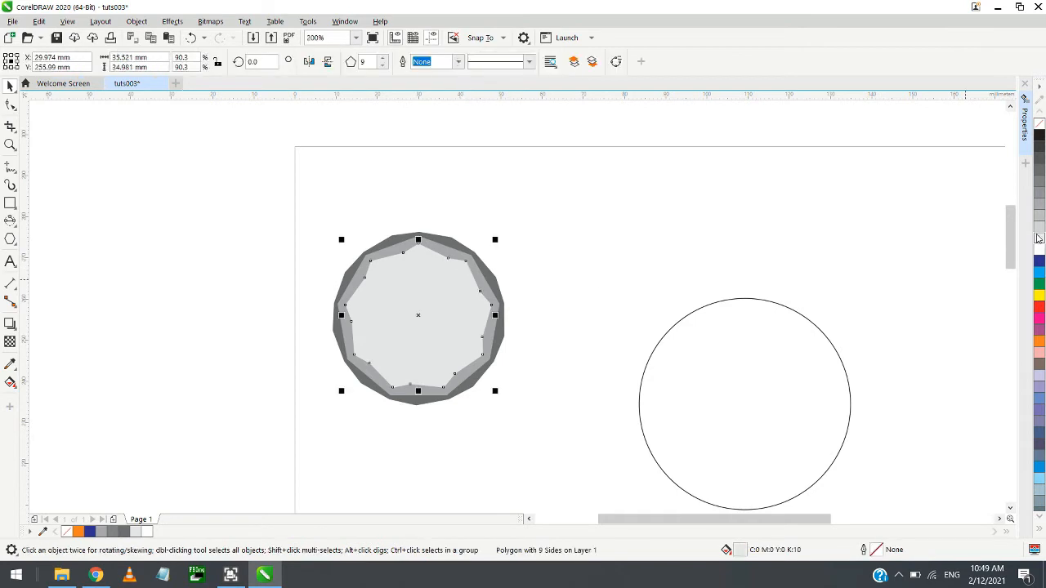
pyautogui.click(1039, 230)
pyautogui.click(566, 240)
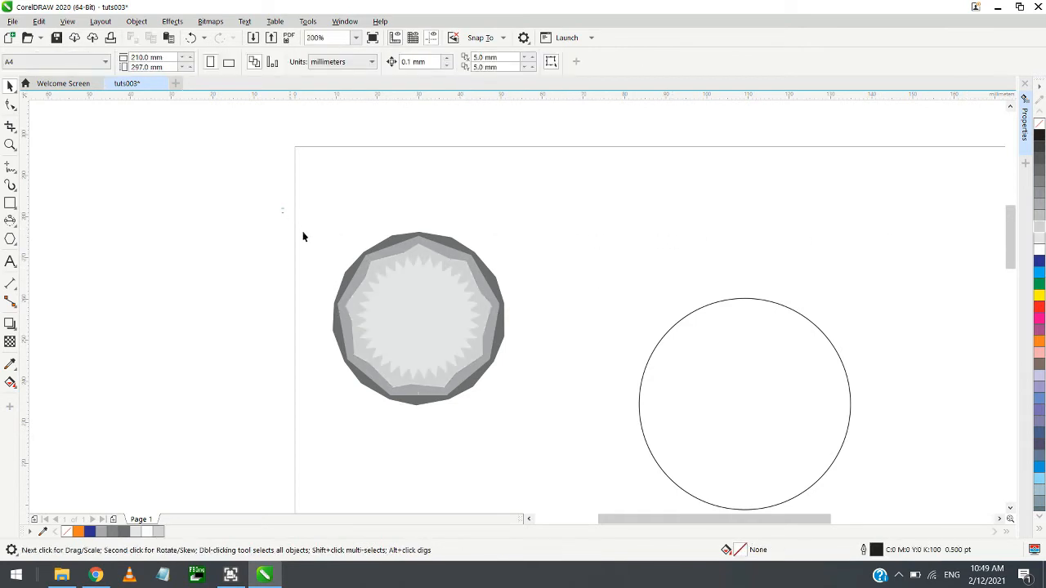
# Try aligning the centers of the four badge shapes vertically
pyautogui.moveTo(302, 236); pyautogui.dragTo(581, 458)
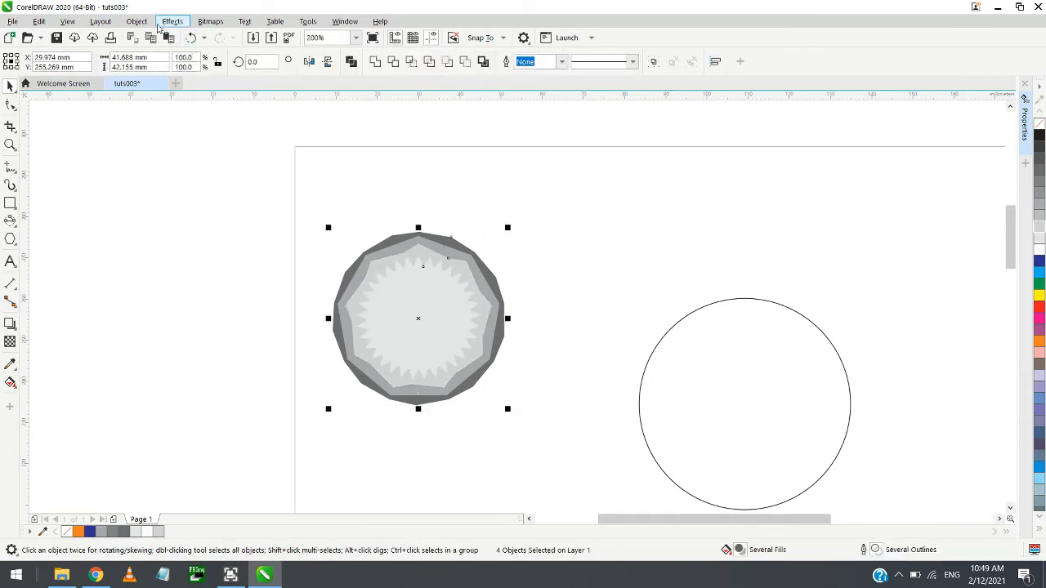
pyautogui.click(135, 21)
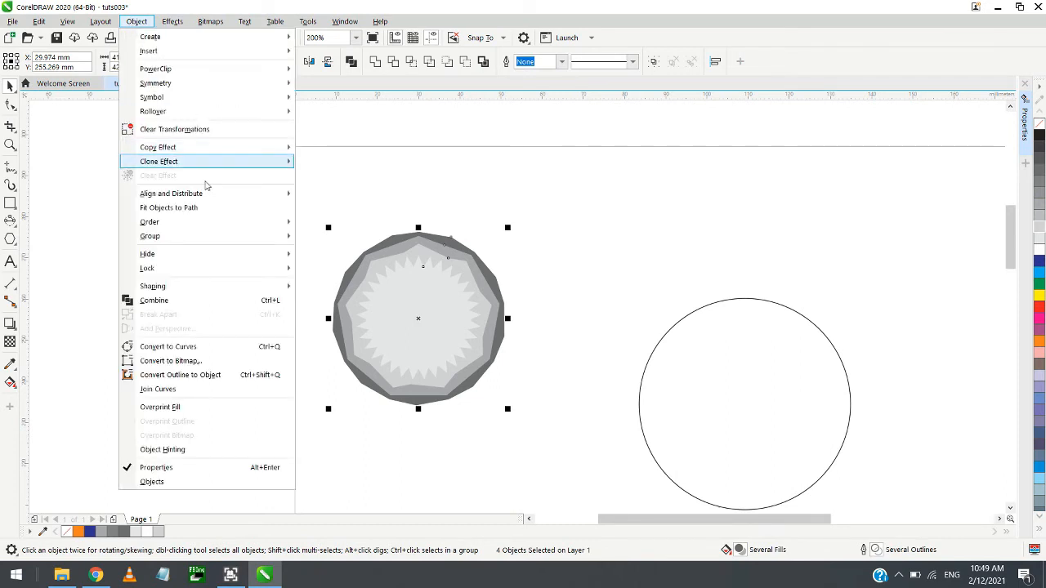
pyautogui.moveTo(203, 200)
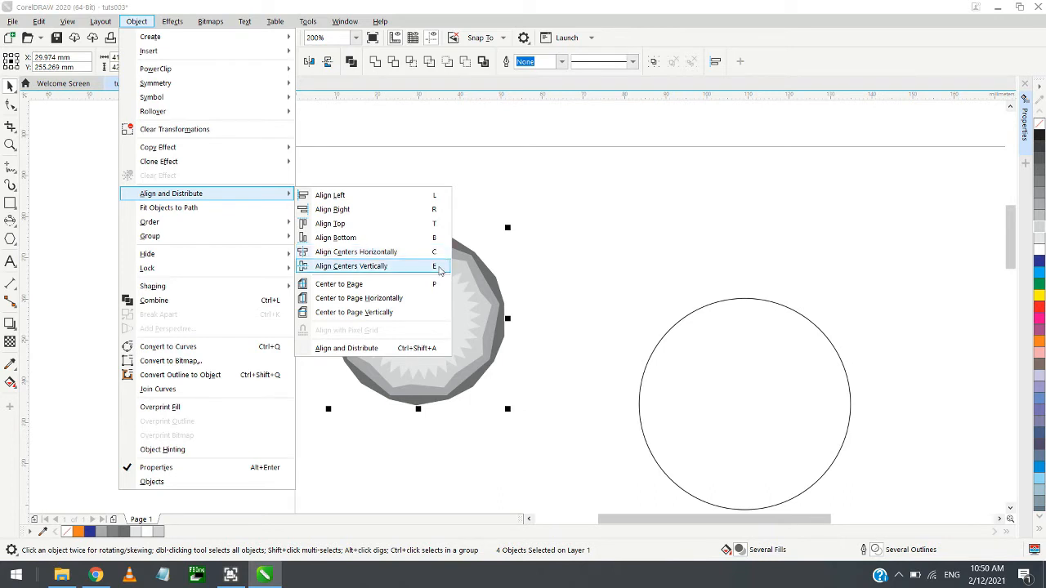
pyautogui.click(439, 267)
pyautogui.click(564, 265)
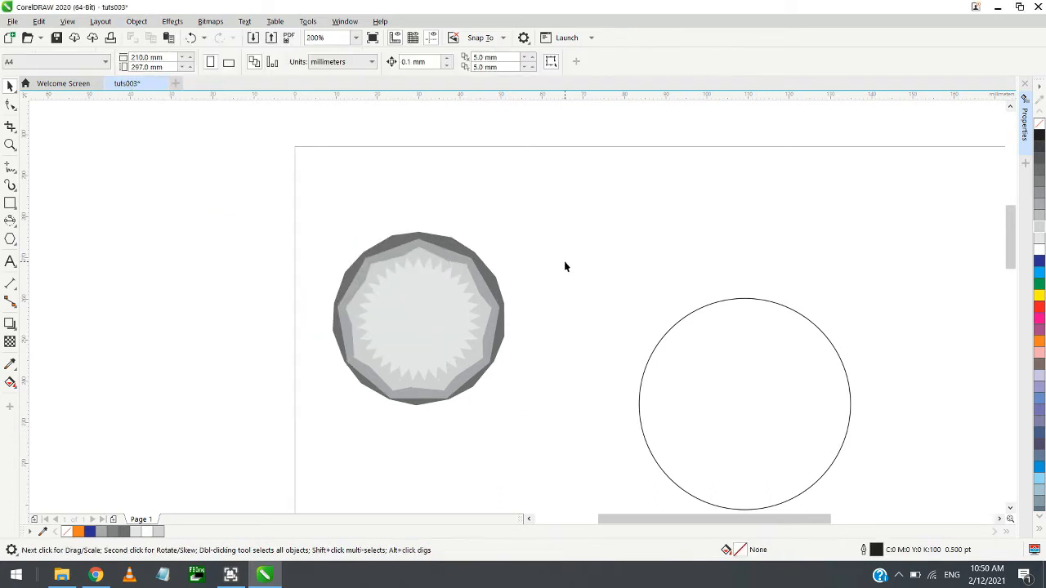
pyautogui.moveTo(568, 217); pyautogui.dragTo(226, 401)
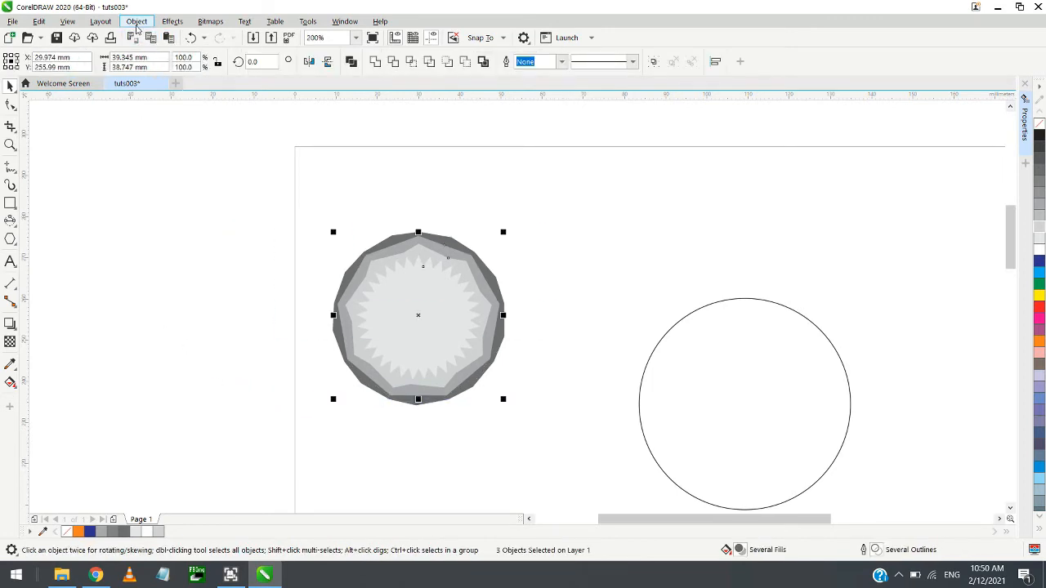
pyautogui.click(141, 24)
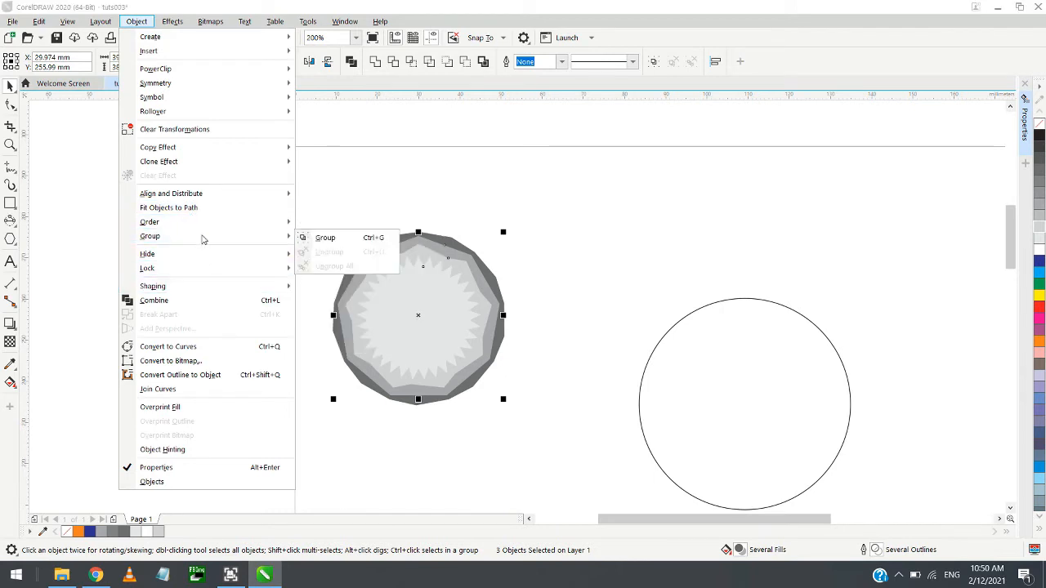
pyautogui.moveTo(250, 200)
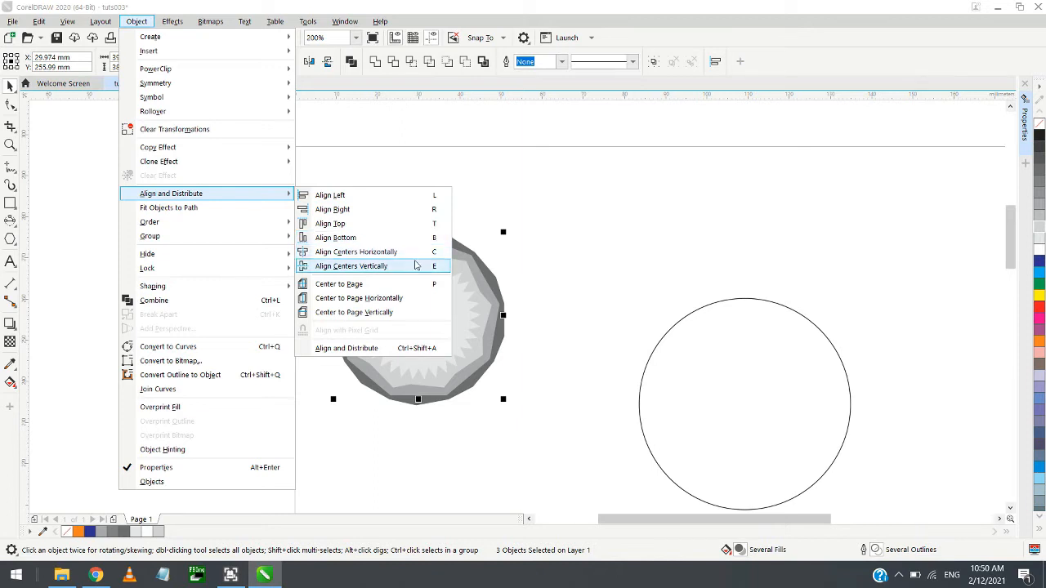
pyautogui.click(580, 249)
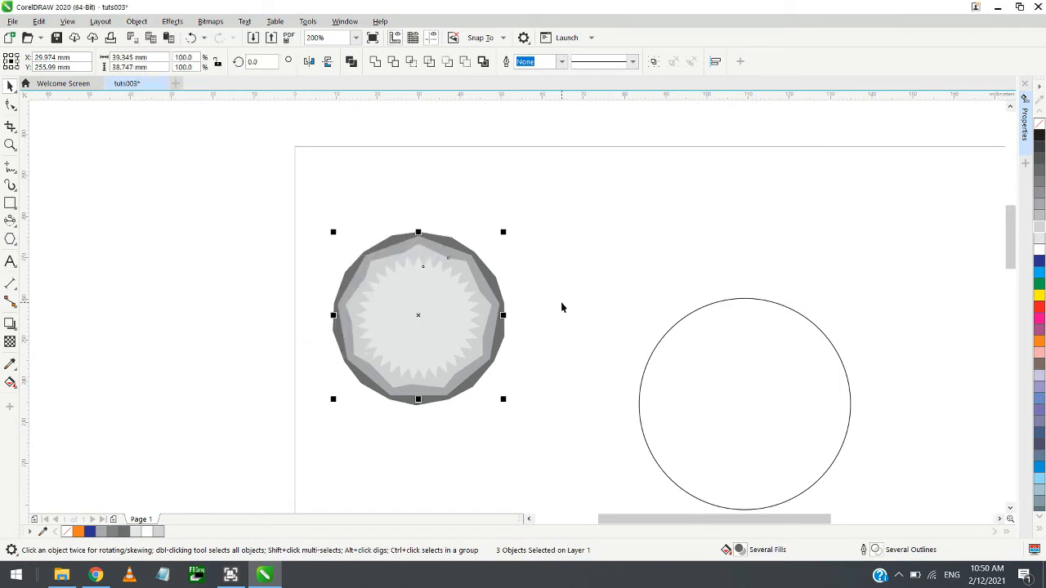
# Examine the layered gray badge up close, checking the star's points and the polygon edges
pyautogui.scroll(-1, 561, 307)
pyautogui.scroll(2, 451, 315)
pyautogui.scroll(-1, 402, 314)
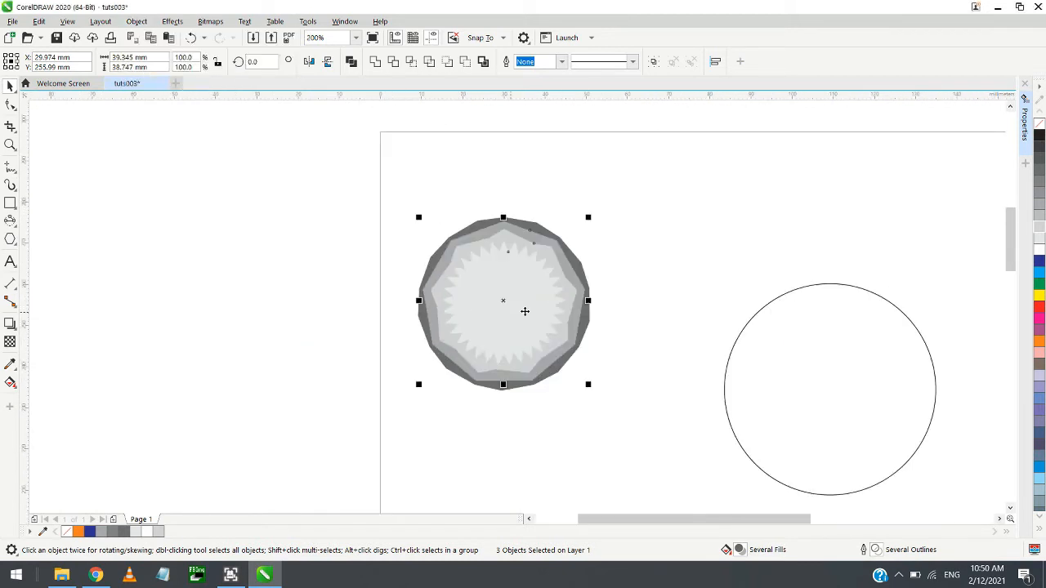
pyautogui.click(593, 300)
pyautogui.scroll(1, 494, 271)
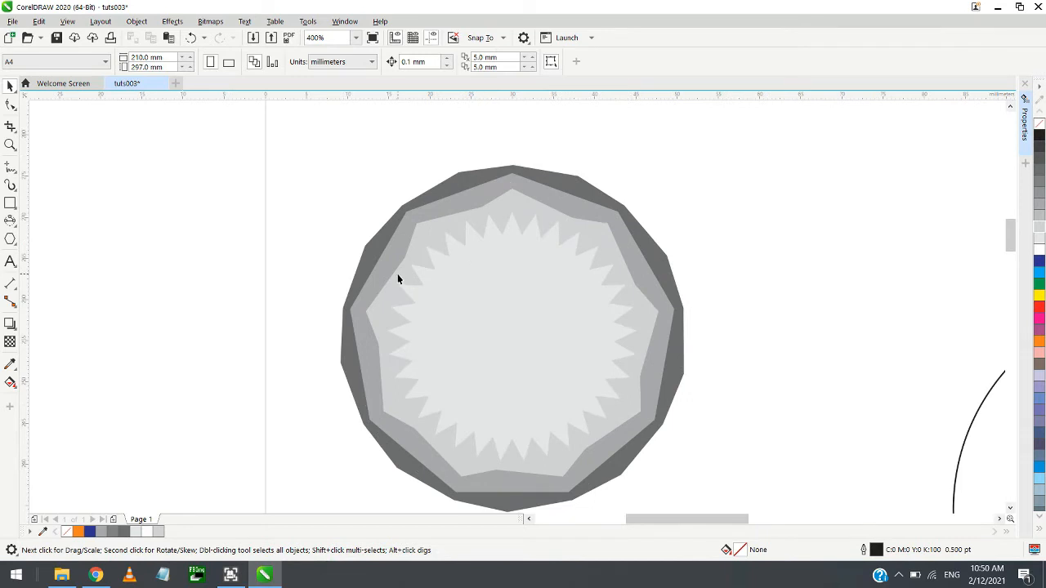
pyautogui.scroll(-1, 397, 274)
pyautogui.scroll(2, 407, 268)
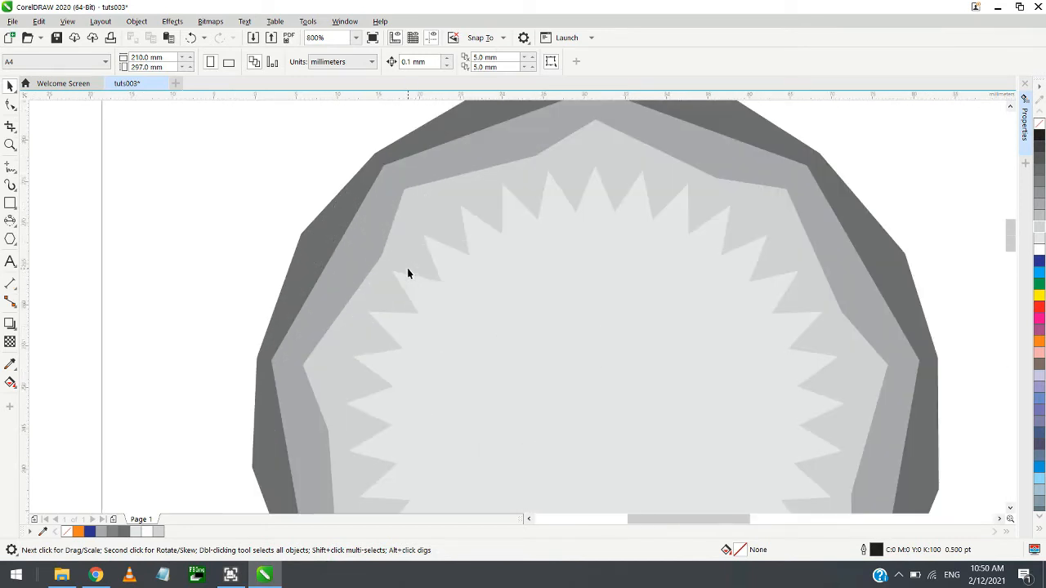
pyautogui.scroll(-2, 407, 268)
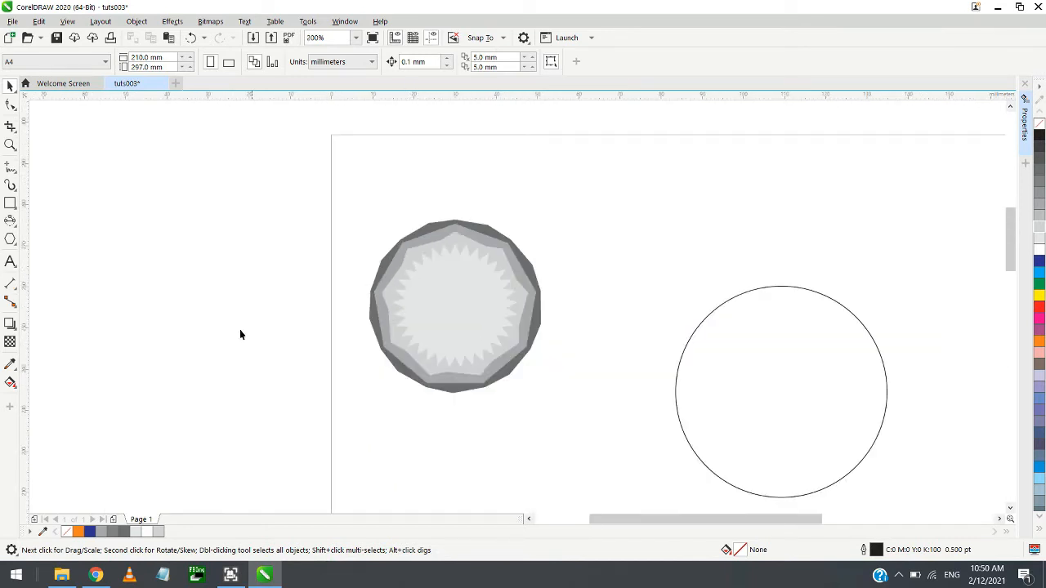
# Add the artistic text "TEXT DESIGN" in 24 pt Arial near the page's top edge, above the circle
pyautogui.scroll(-1, 369, 296)
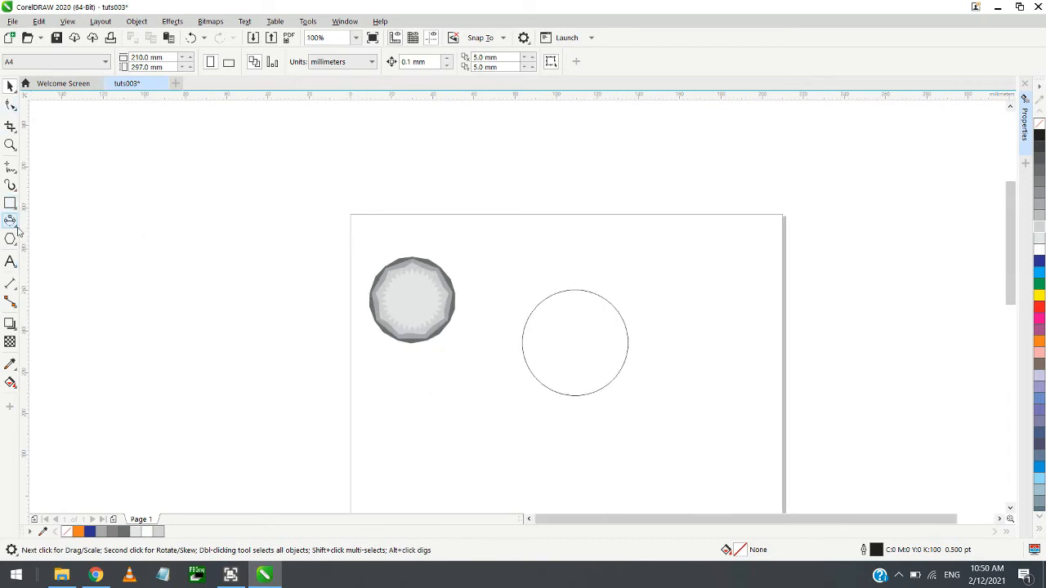
pyautogui.click(11, 264)
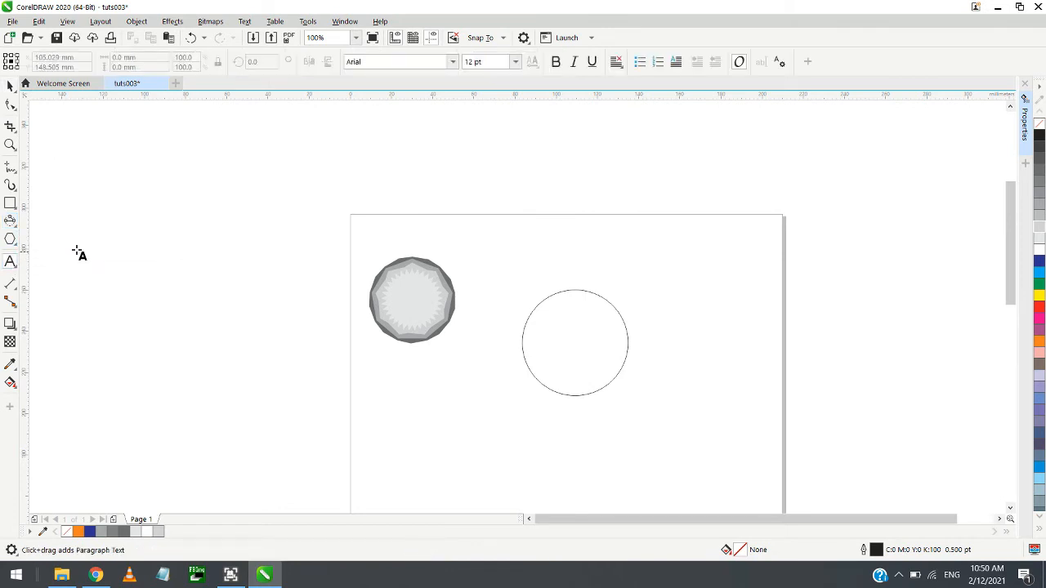
pyautogui.click(497, 238)
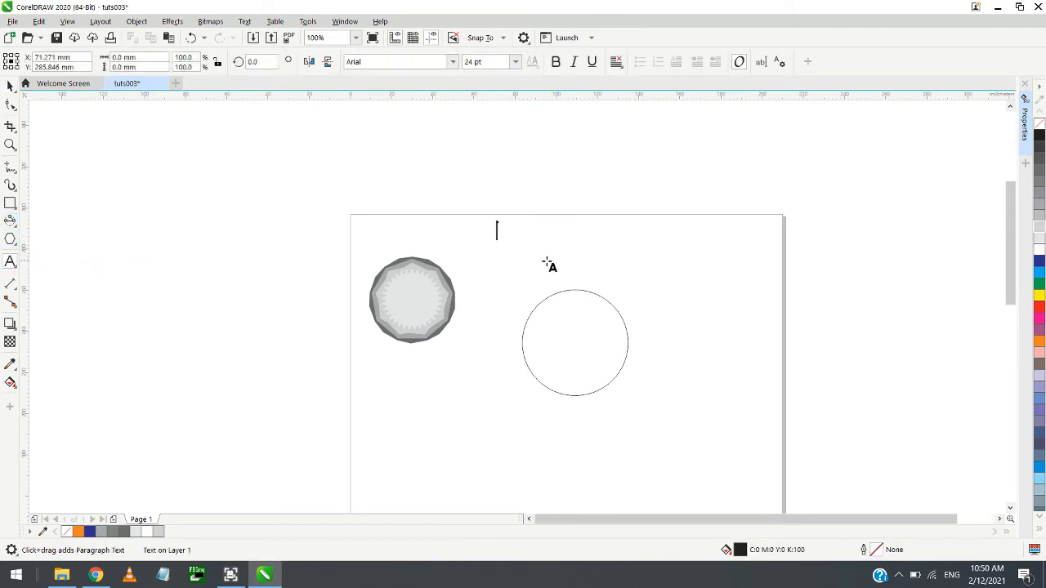
pyautogui.write('TE')
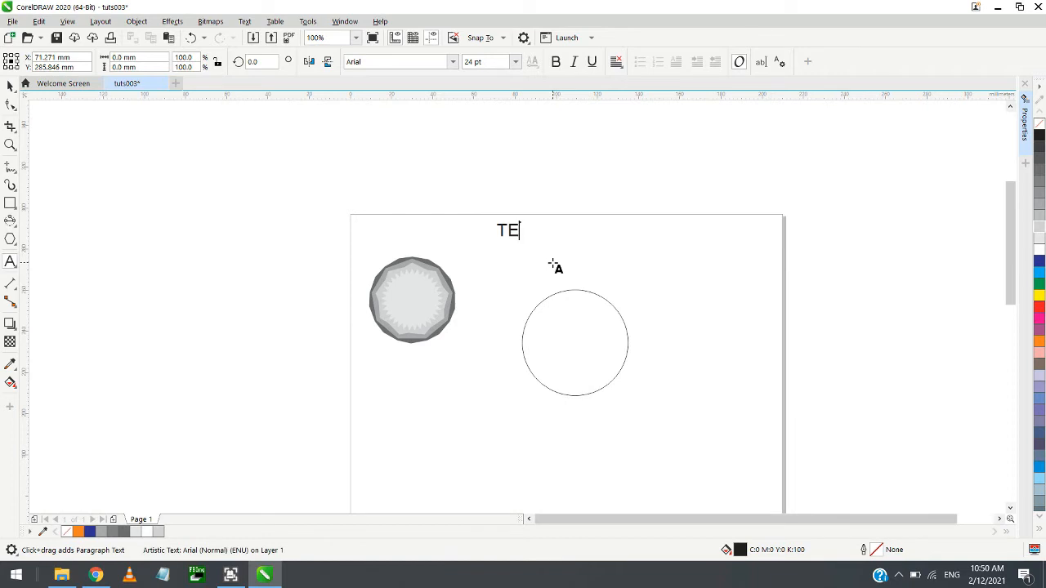
pyautogui.write('XT DESIGN')
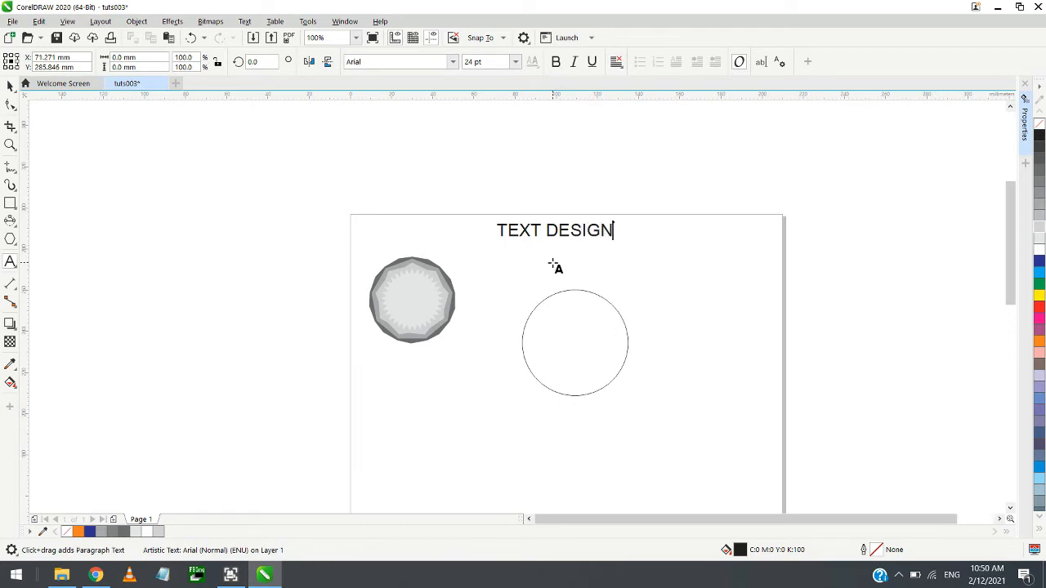
pyautogui.press('Escape')
pyautogui.click(9, 86)
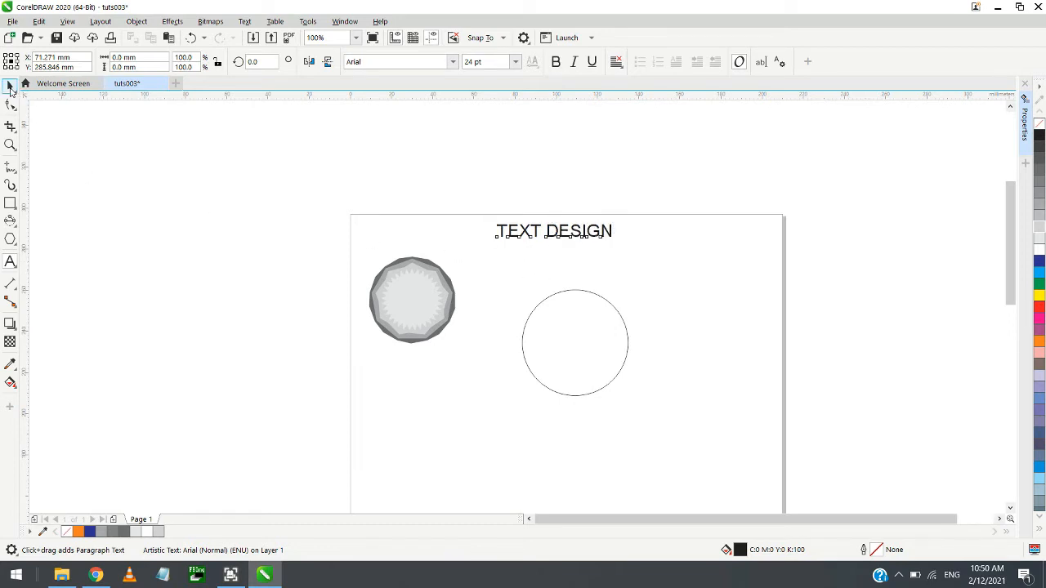
pyautogui.click(9, 263)
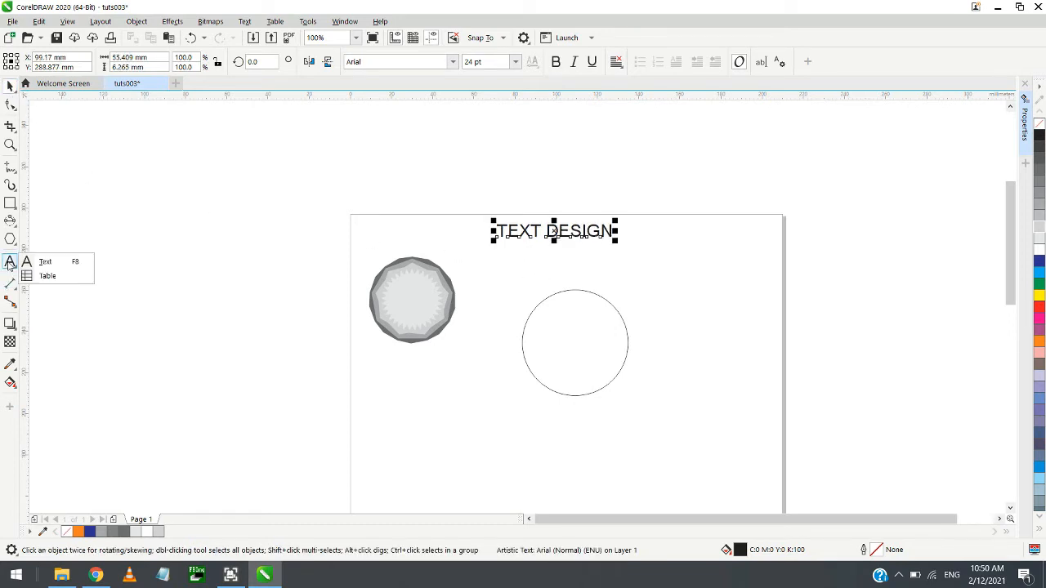
pyautogui.click(10, 263)
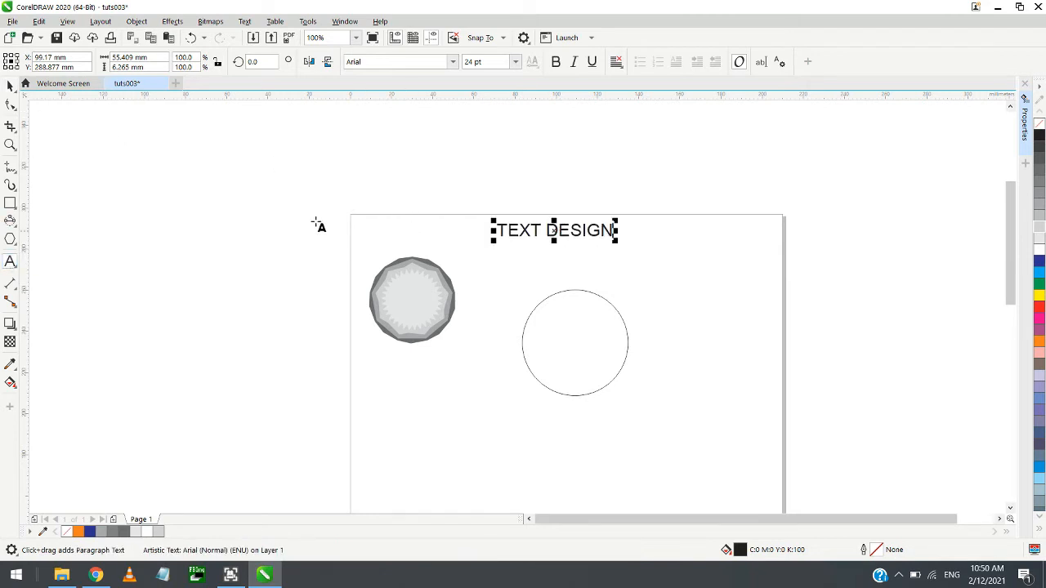
pyautogui.click(11, 85)
pyautogui.click(448, 204)
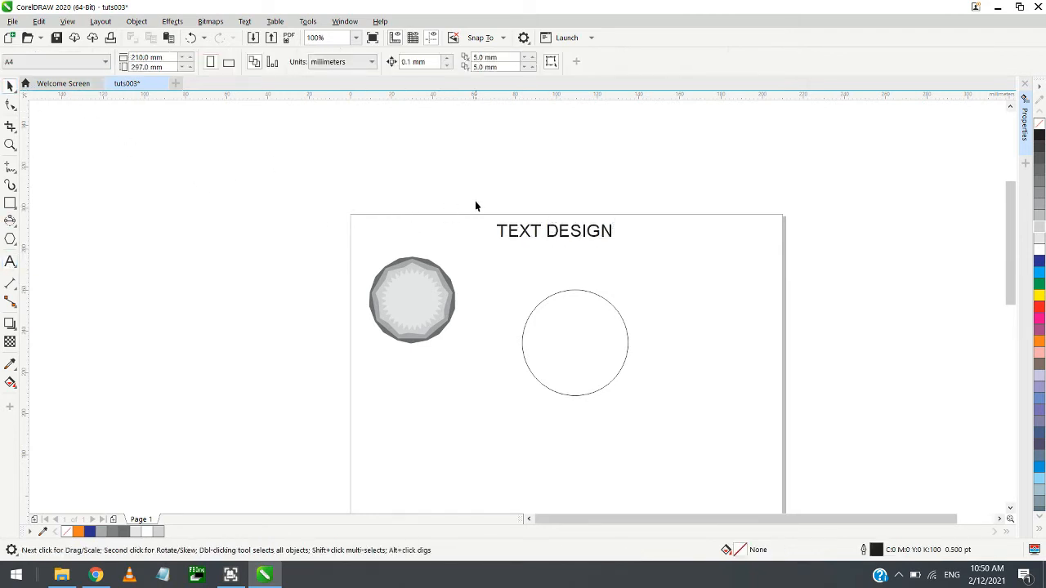
# Enlarge the "TEXT DESIGN" text to about 29.5 pt and shift it up and left to the page's top edge
pyautogui.moveTo(475, 201); pyautogui.dragTo(640, 261)
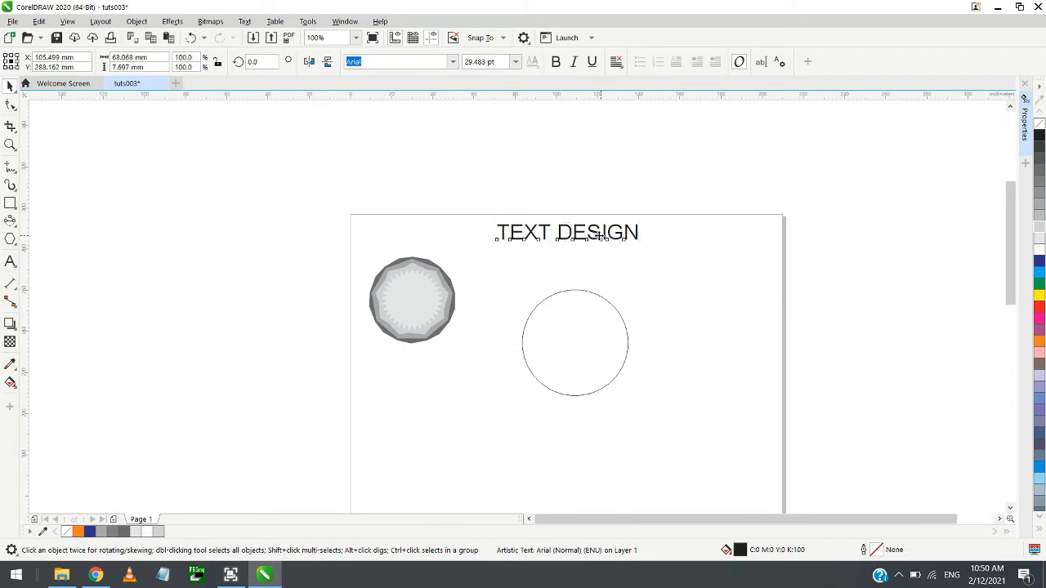
pyautogui.moveTo(568, 232); pyautogui.dragTo(547, 225)
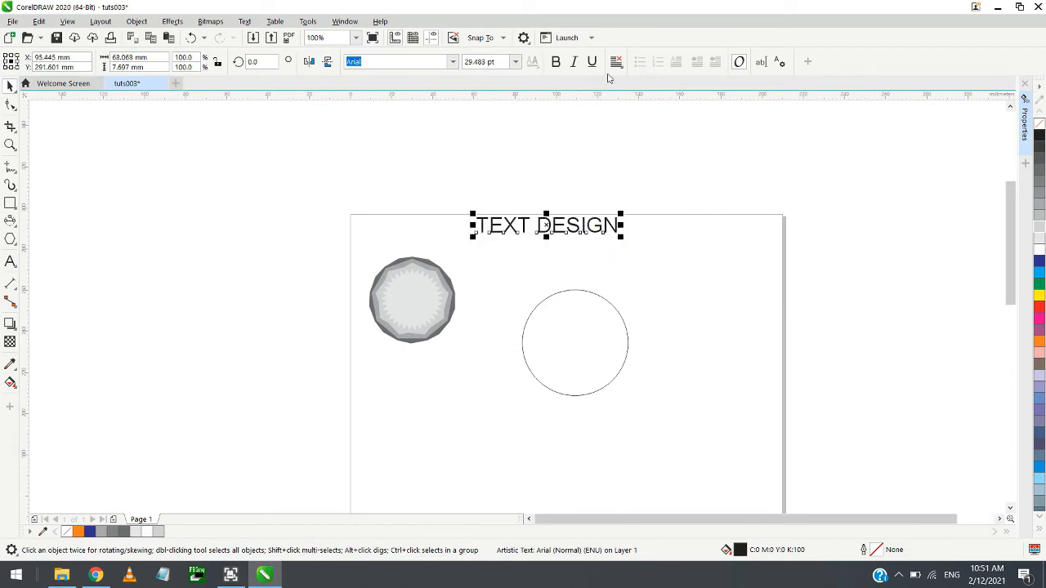
pyautogui.rightClick(548, 226)
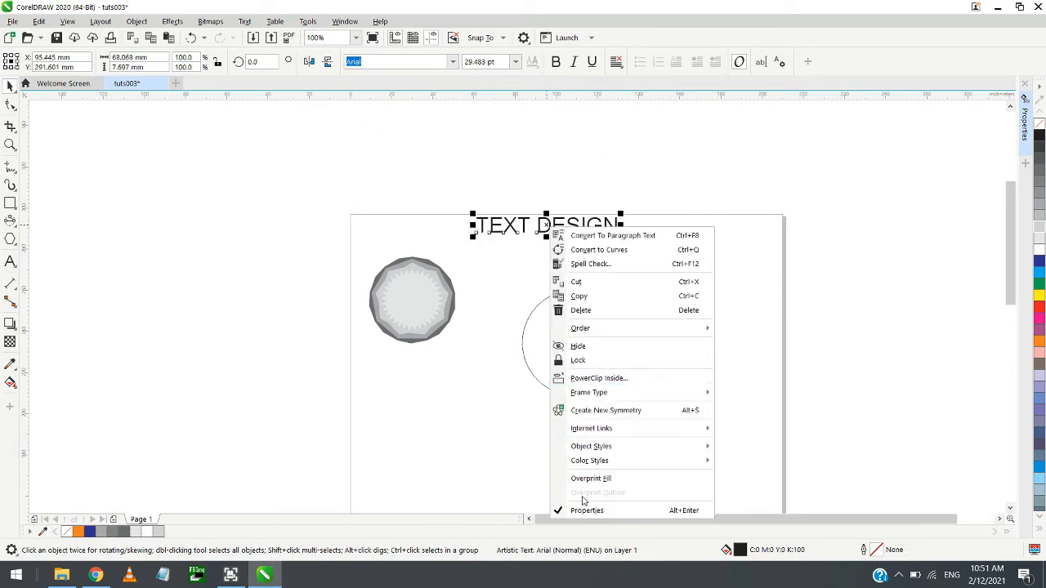
pyautogui.click(626, 216)
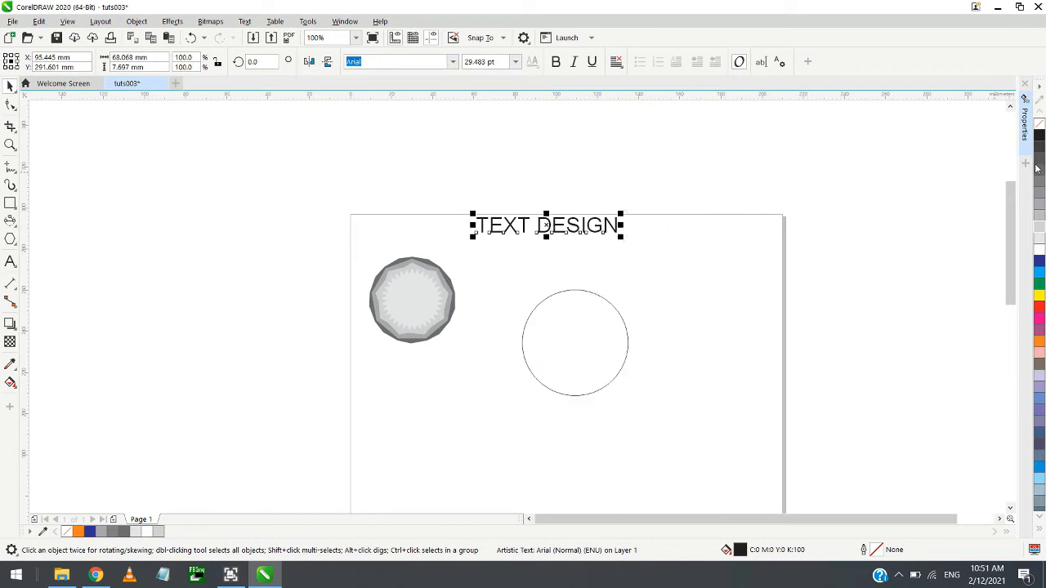
# Try the Fontmaker Slash font in the text's character properties and settle on MingLiU-ExtB for "TEXT DESIGN"
pyautogui.click(1025, 122)
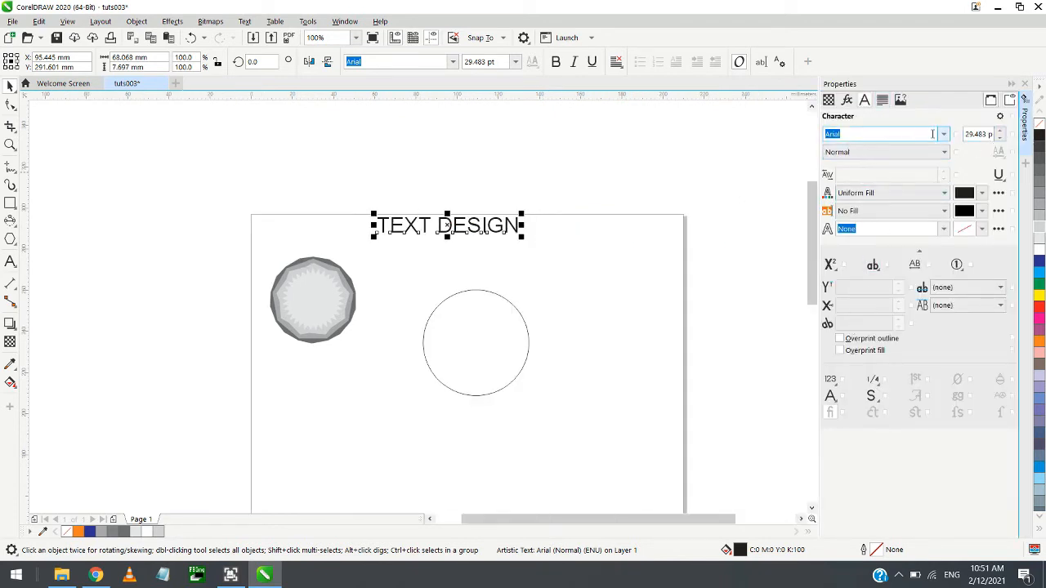
pyautogui.click(942, 136)
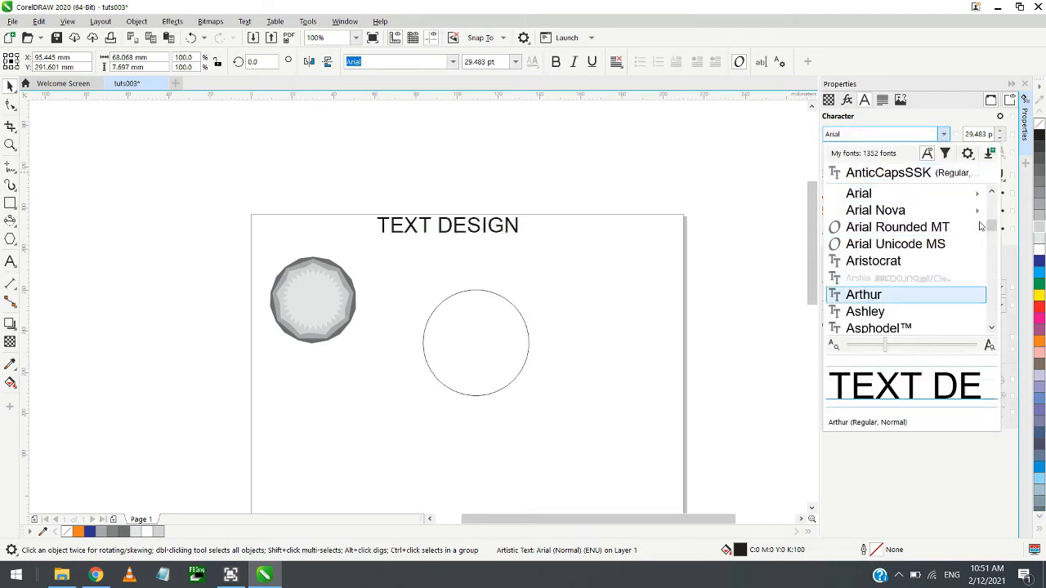
pyautogui.moveTo(990, 226); pyautogui.dragTo(990, 245)
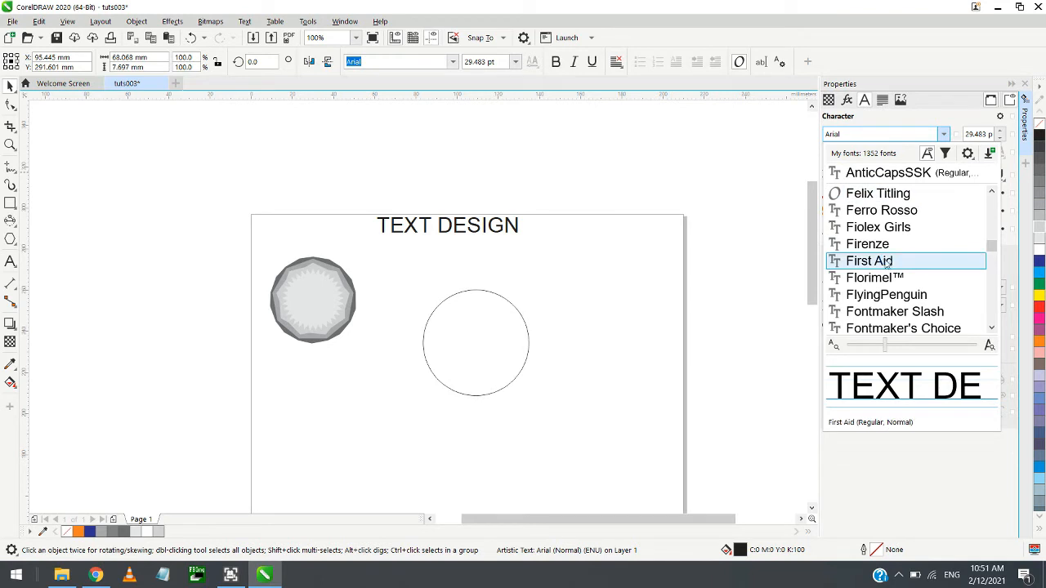
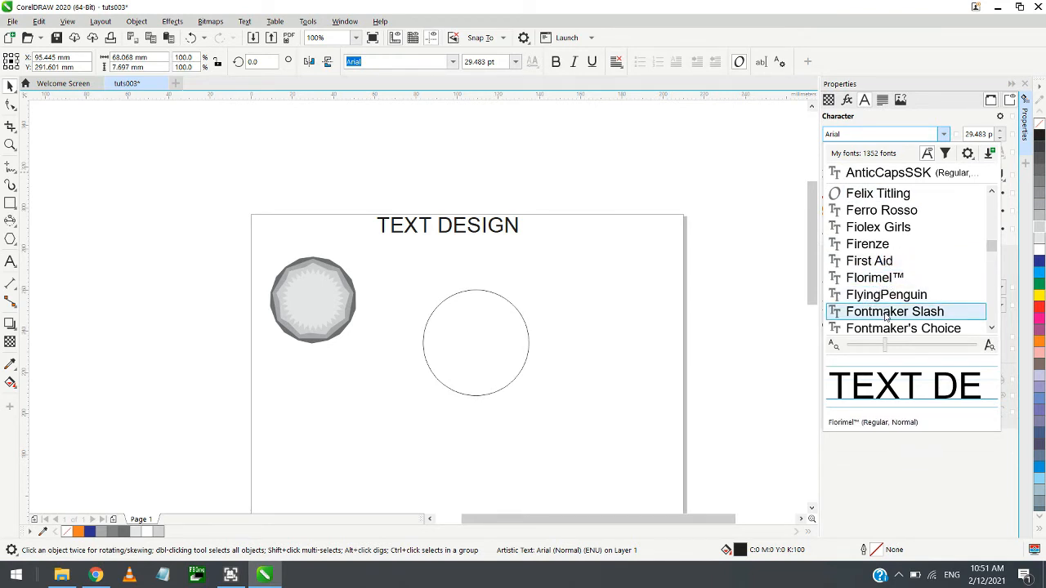
pyautogui.press('Escape')
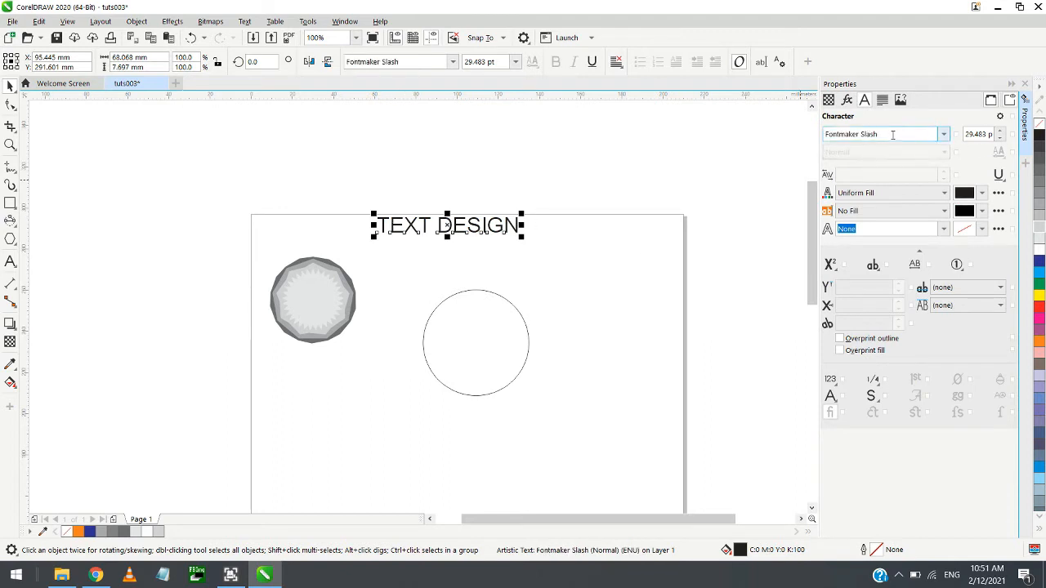
pyautogui.click(944, 137)
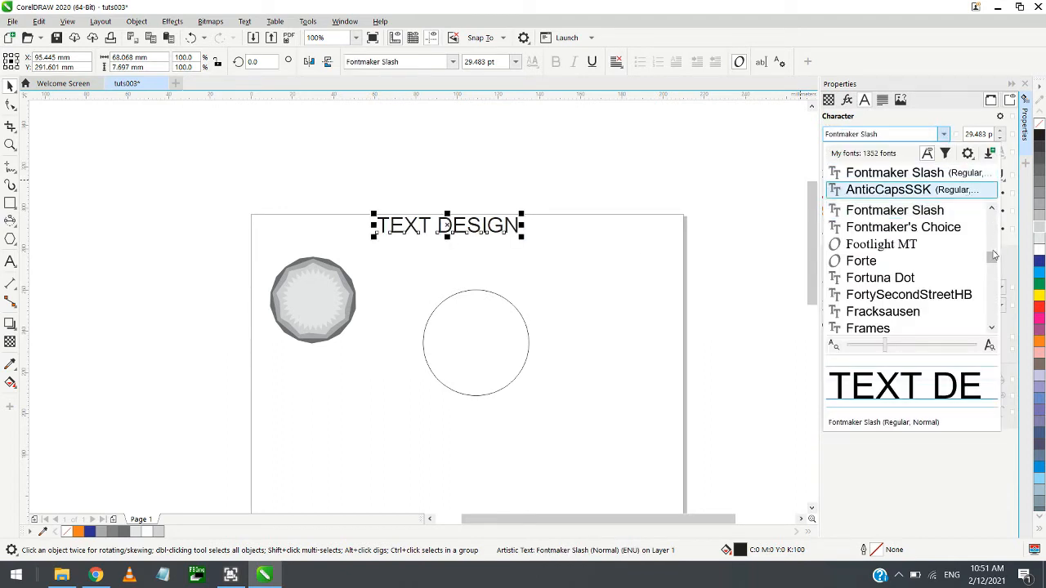
pyautogui.moveTo(993, 259); pyautogui.dragTo(994, 286)
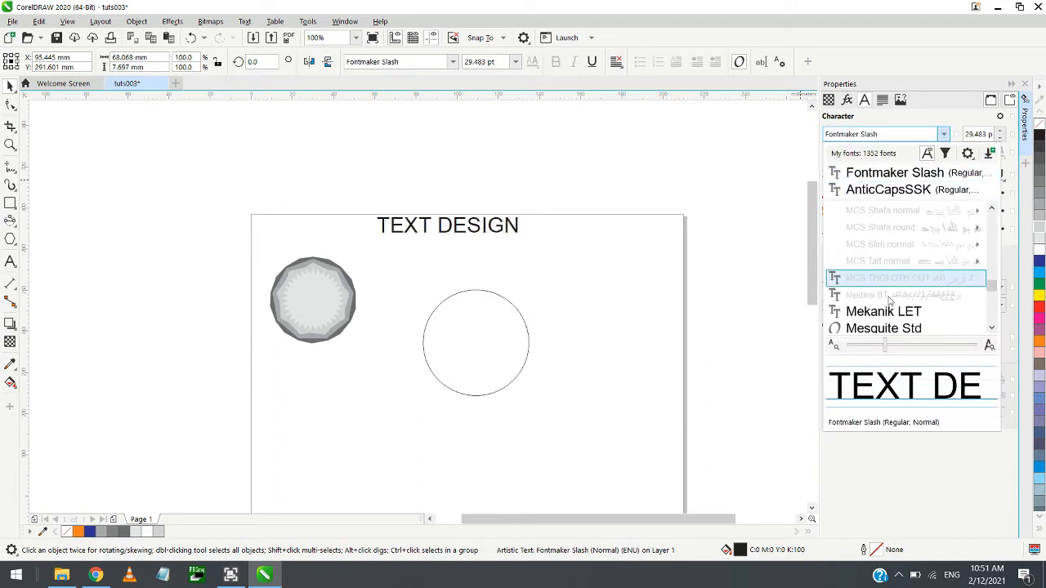
pyautogui.scroll(-5, 873, 323)
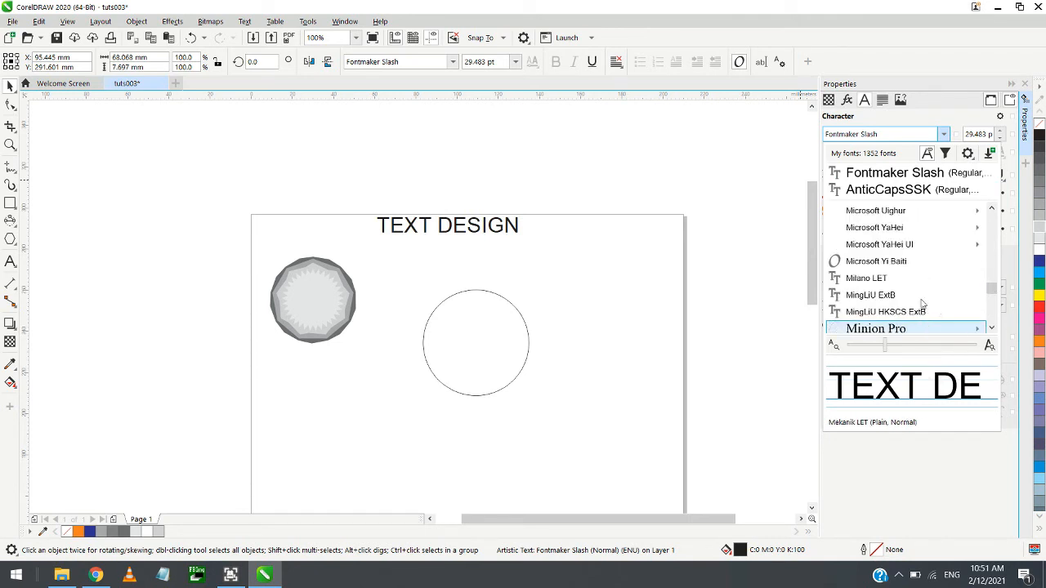
pyautogui.click(909, 295)
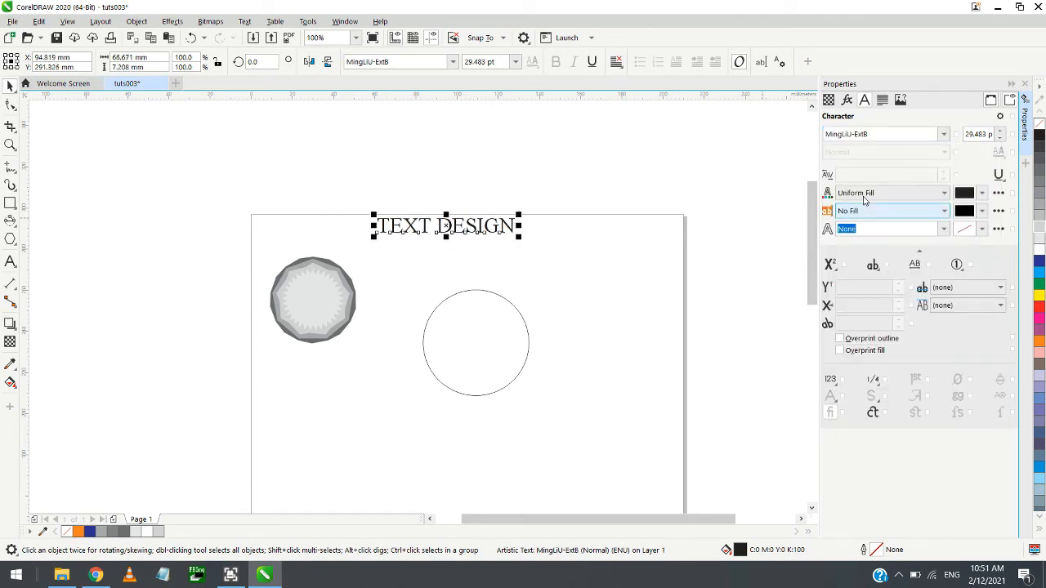
# Give the "TEXT DESIGN" text a pinkish-red uniform fill of C12 M95 Y36 K0
pyautogui.click(964, 195)
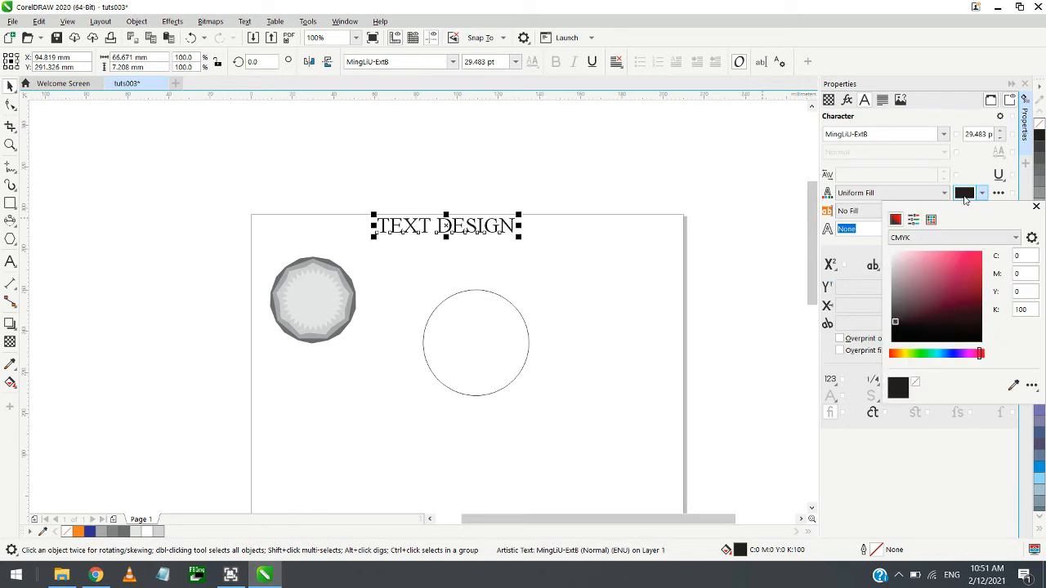
pyautogui.moveTo(924, 266); pyautogui.dragTo(953, 266)
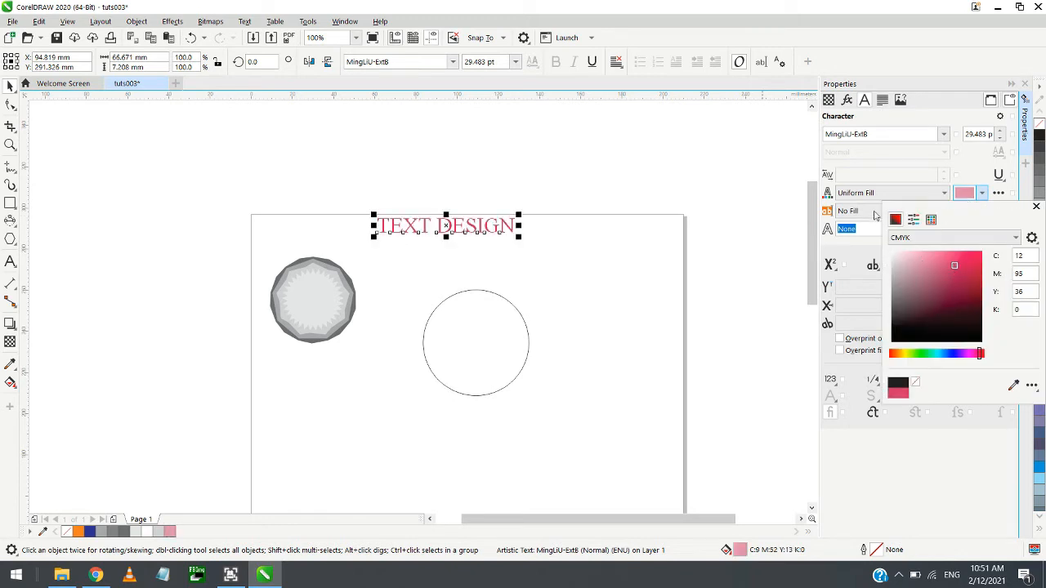
pyautogui.click(824, 204)
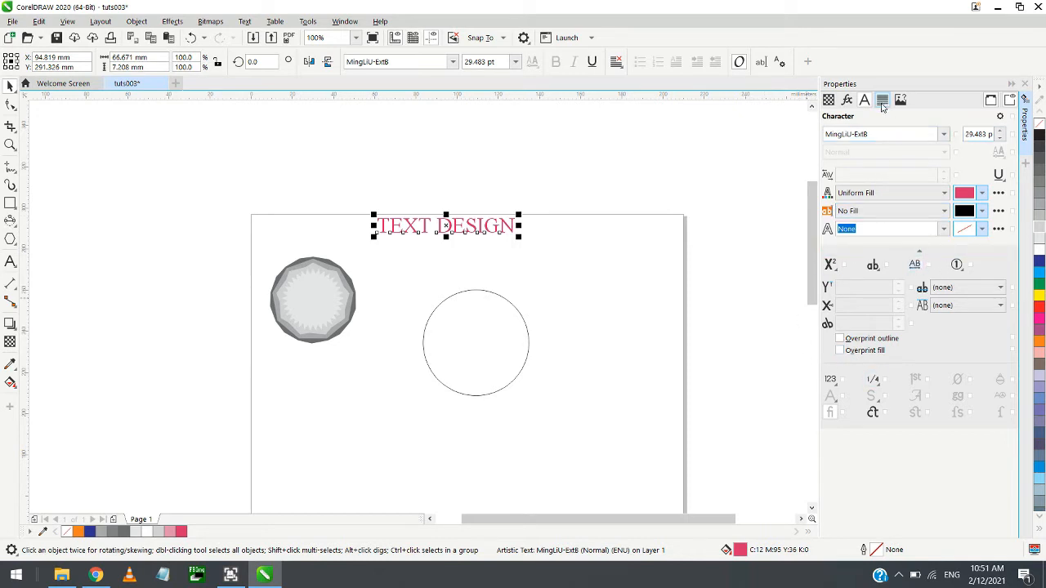
# Move the "TEXT DESIGN" text to just above the gray badge and collapse the object properties
pyautogui.click(311, 202)
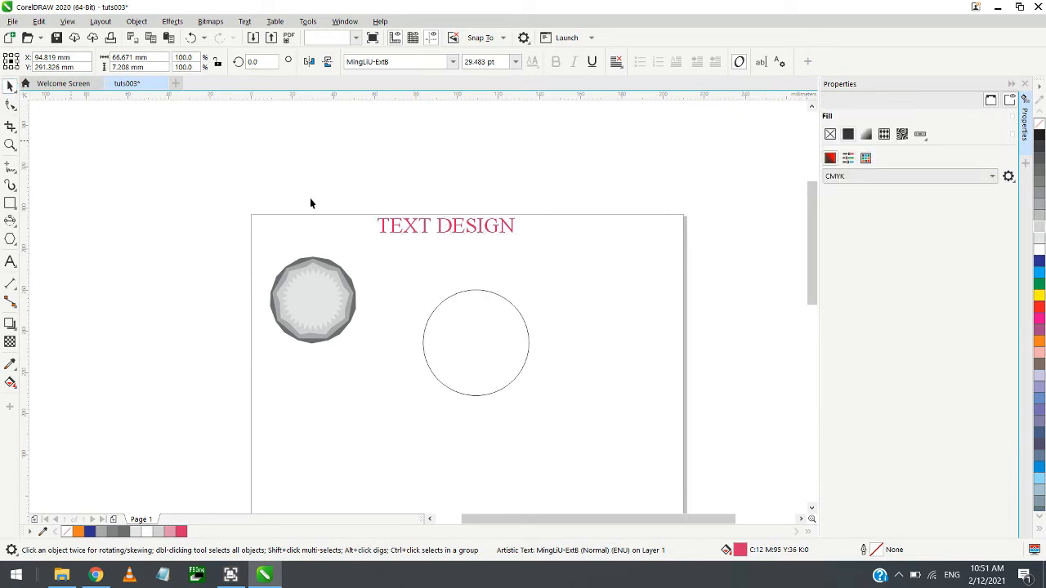
pyautogui.moveTo(310, 203); pyautogui.dragTo(529, 263)
pyautogui.moveTo(458, 234); pyautogui.dragTo(420, 259)
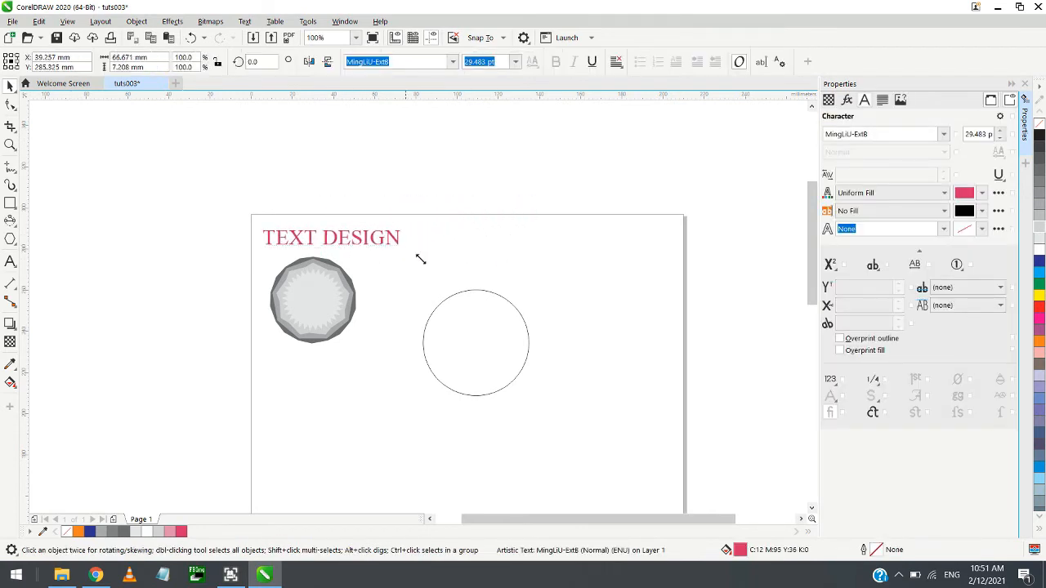
pyautogui.click(387, 256)
pyautogui.click(349, 241)
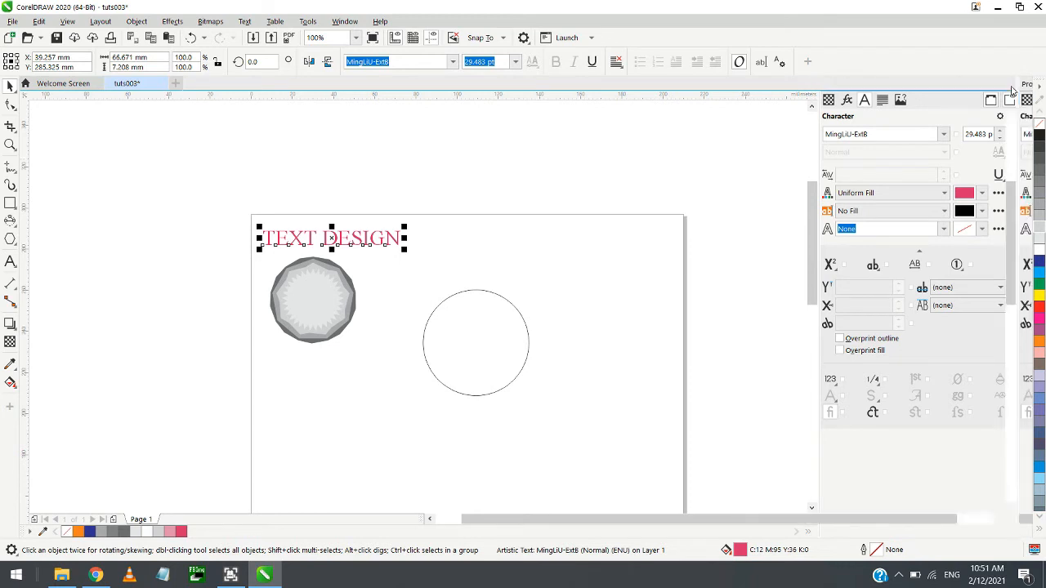
pyautogui.click(1012, 84)
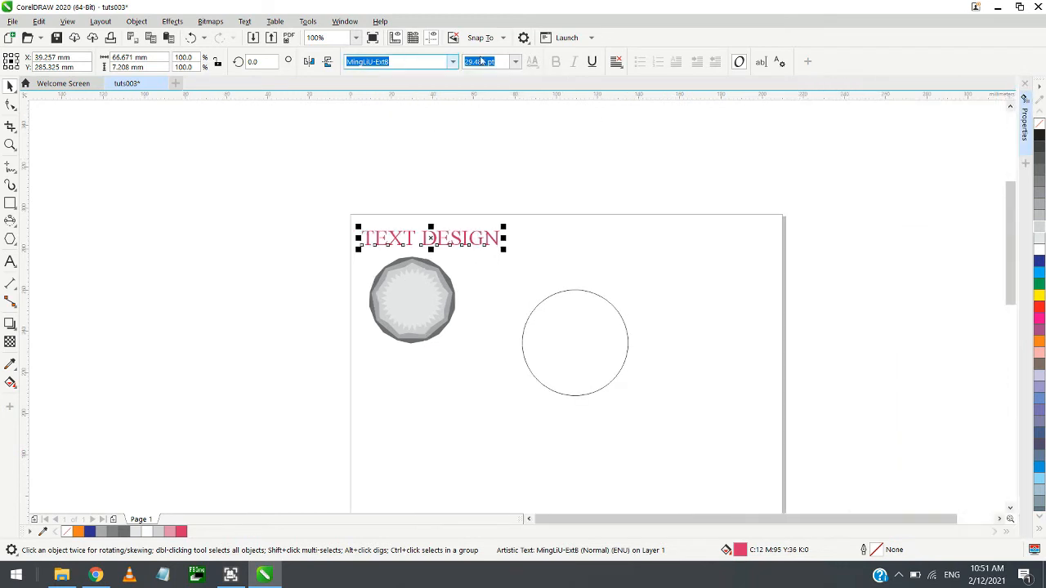
# Scale the "TEXT DESIGN" text up proportionally to 102%, about 30 pt
pyautogui.press('Tab')
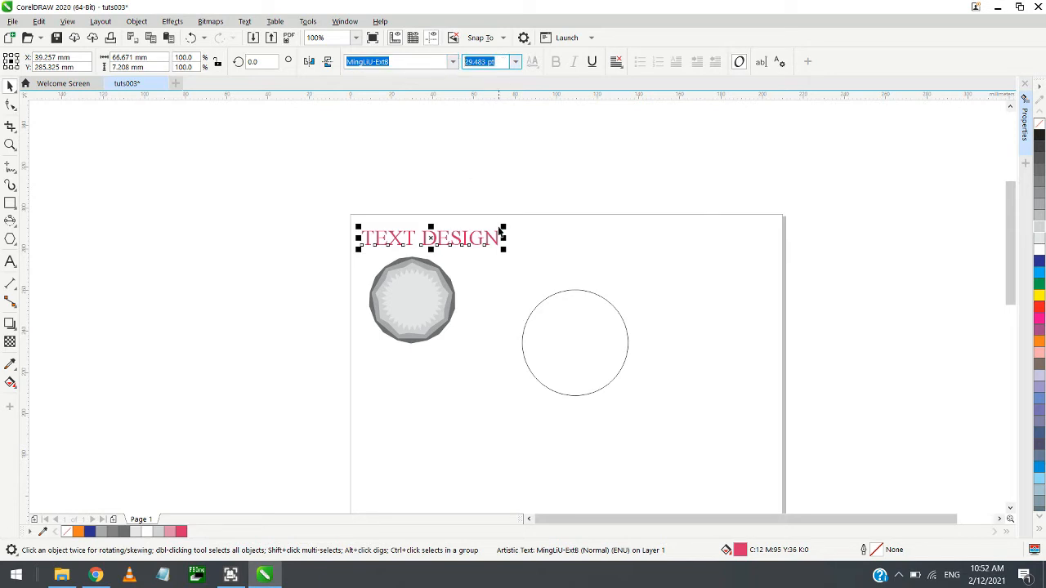
pyautogui.moveTo(502, 248)
pyautogui.mouseDown()
pyautogui.moveTo(597, 308)
pyautogui.moveTo(486, 248)
pyautogui.moveTo(504, 256)
pyautogui.mouseUp()
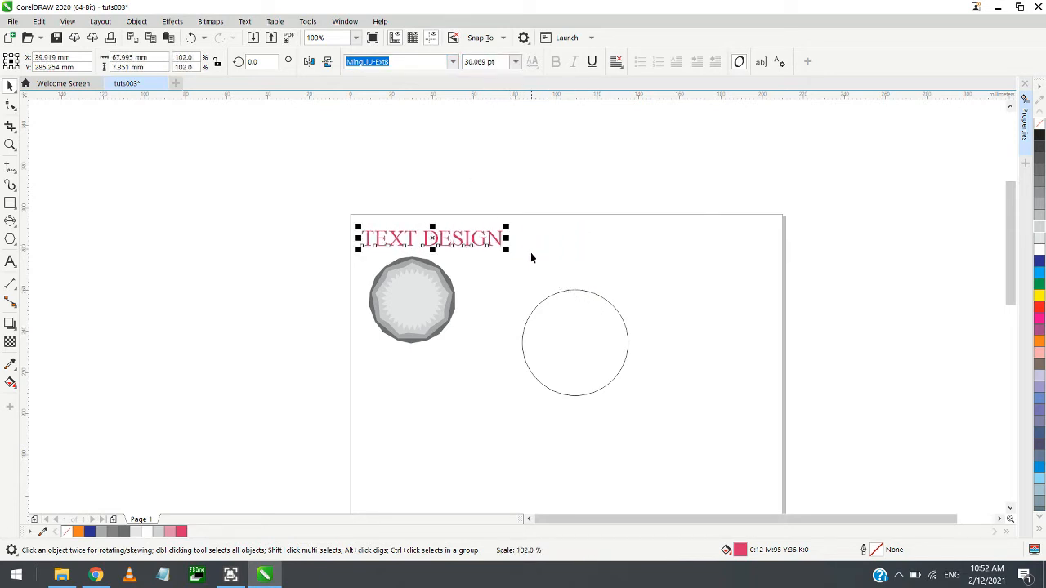
pyautogui.click(468, 245)
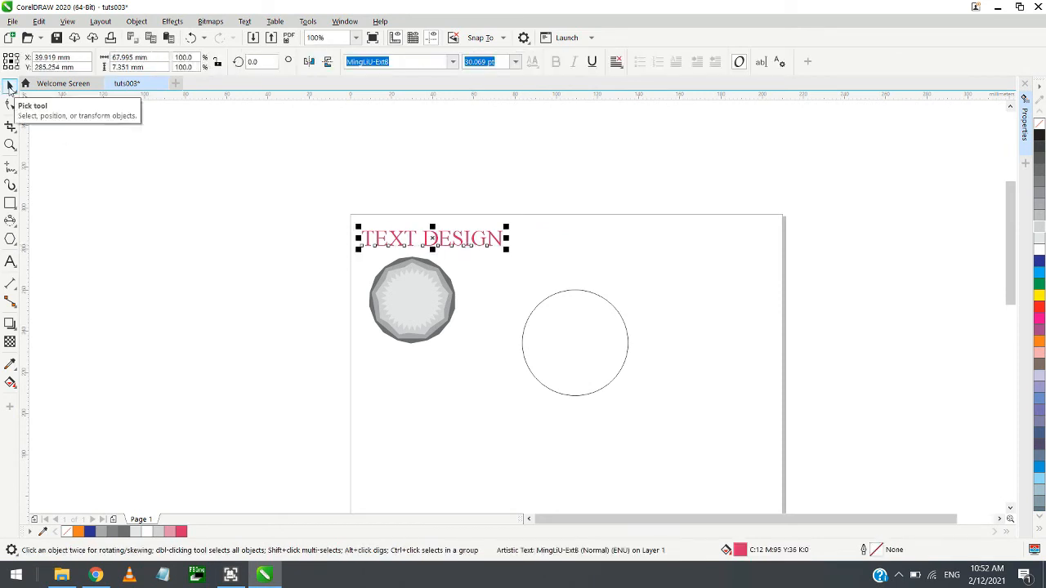
# Align the "TEXT DESIGN" text and all four badge shapes on a common vertical center line
pyautogui.click(299, 367)
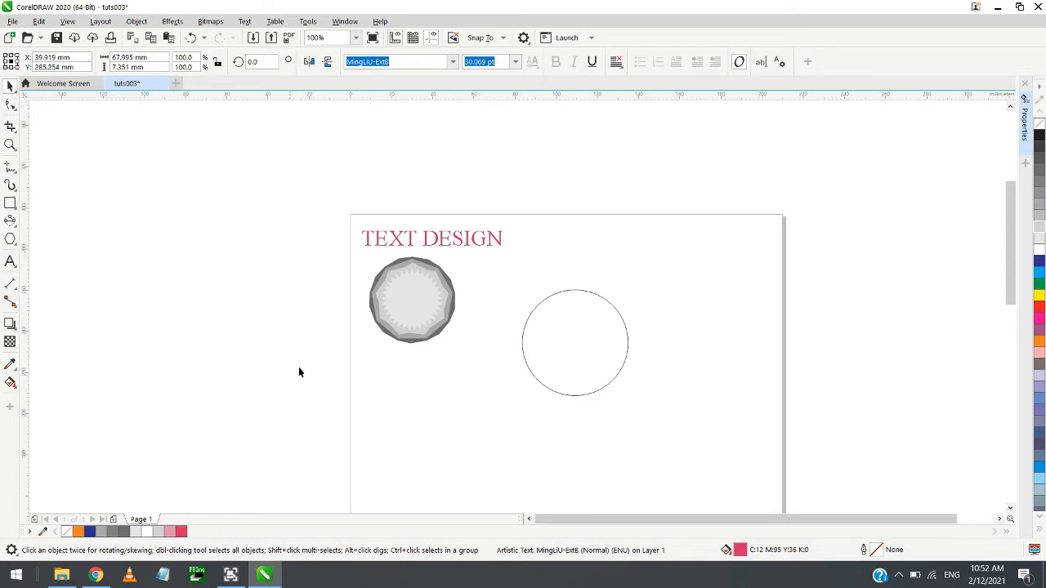
pyautogui.moveTo(300, 206); pyautogui.dragTo(510, 381)
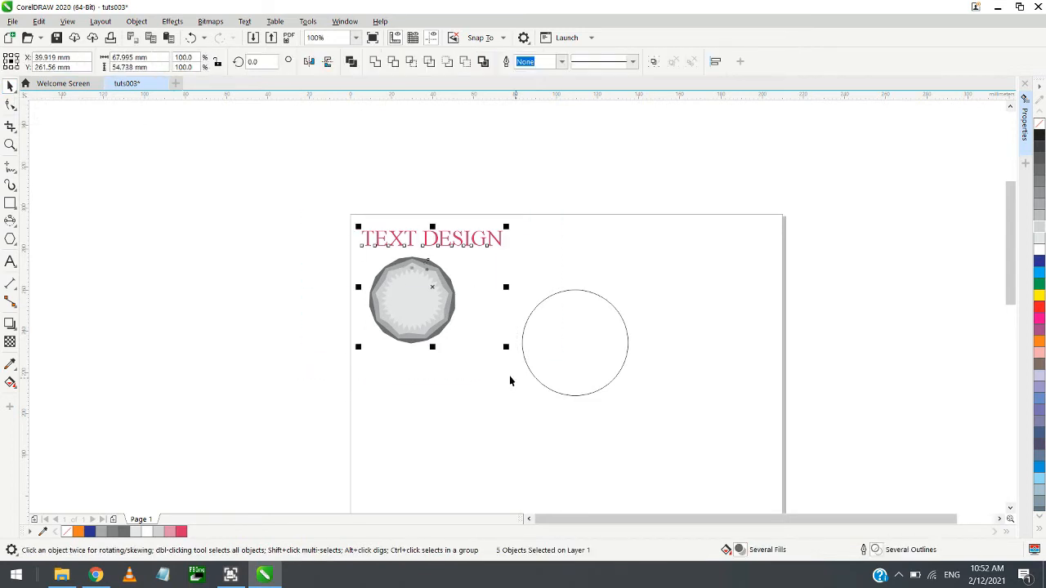
pyautogui.press('c')
pyautogui.click(490, 376)
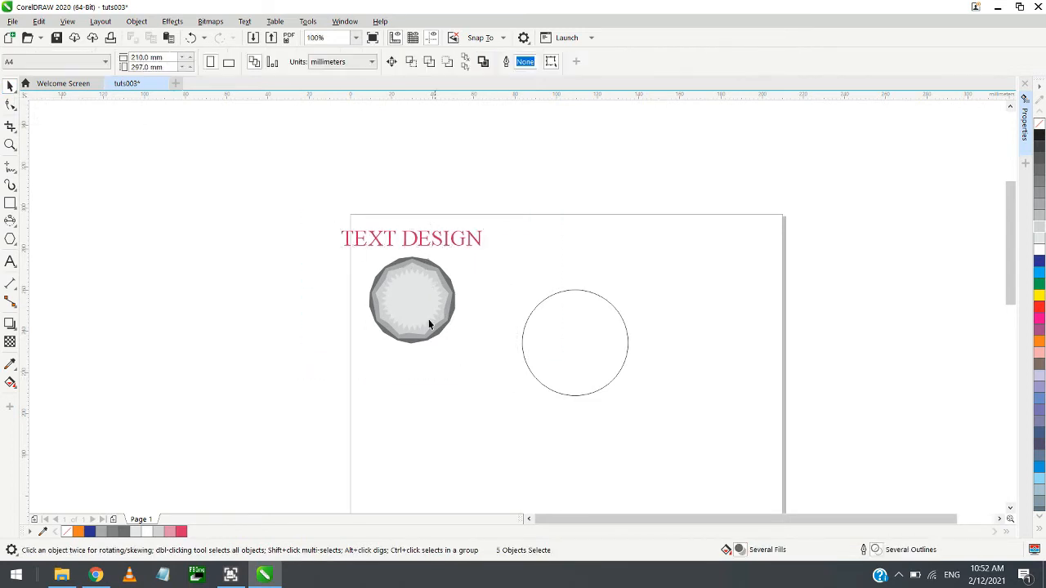
# Move the "TEXT DESIGN" text straight down to just beneath the gray badge and deselect it
pyautogui.click(422, 244)
pyautogui.moveTo(421, 246); pyautogui.dragTo(419, 362)
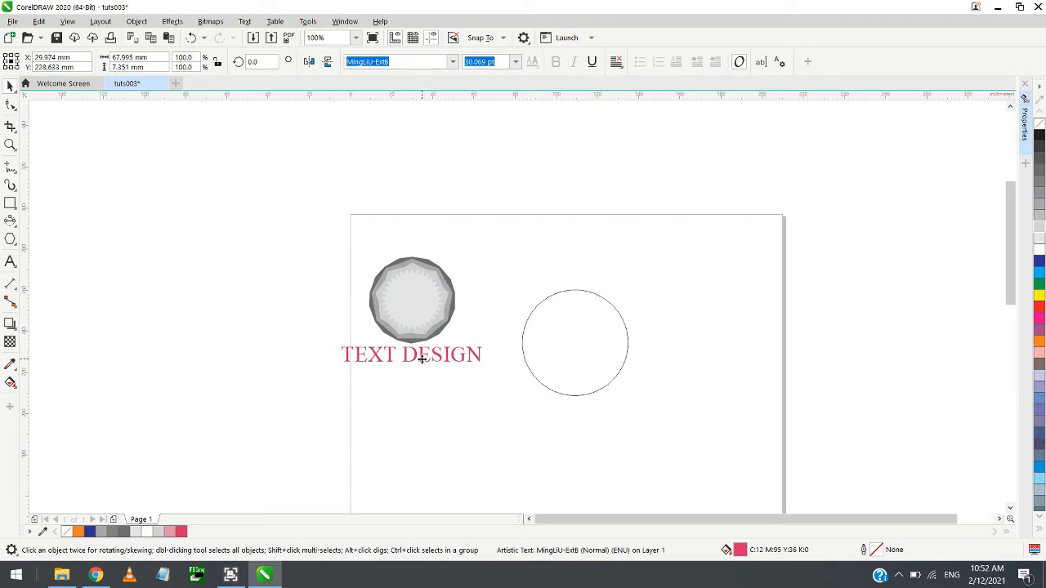
pyautogui.press('Escape')
# Examine up close how the text sits relative to the lowest point of the badge
pyautogui.hscroll(-1, 418, 356)
pyautogui.scroll(4, 474, 352)
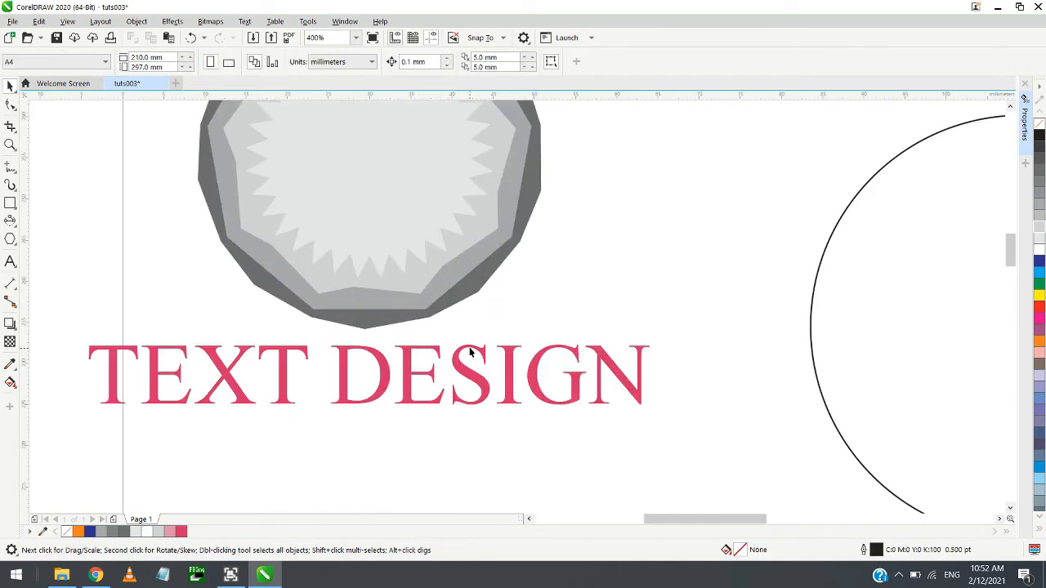
pyautogui.scroll(-2, 431, 296)
pyautogui.scroll(2, 444, 318)
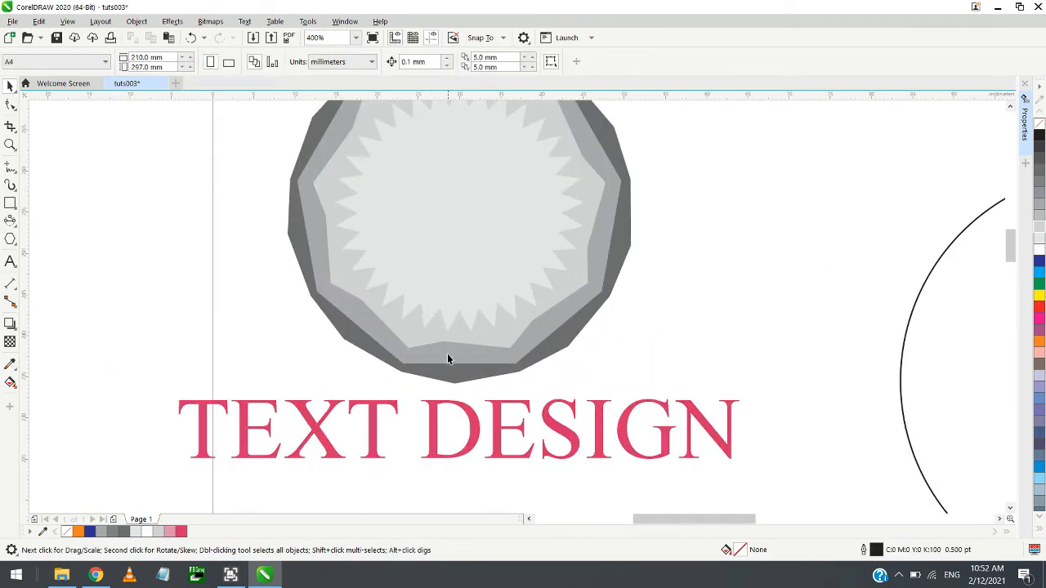
pyautogui.scroll(-2, 447, 353)
pyautogui.scroll(2, 450, 375)
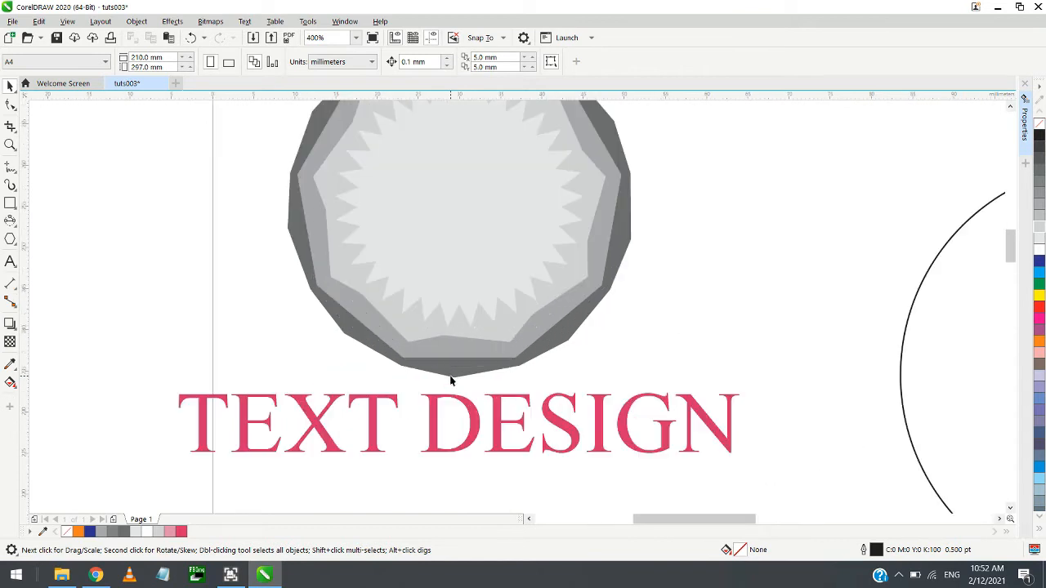
pyautogui.scroll(-2, 449, 375)
# Delete the word "TEXT" and its trailing space from the artistic text, leaving only "DESIGN"
pyautogui.click(440, 411)
pyautogui.doubleClick(440, 411)
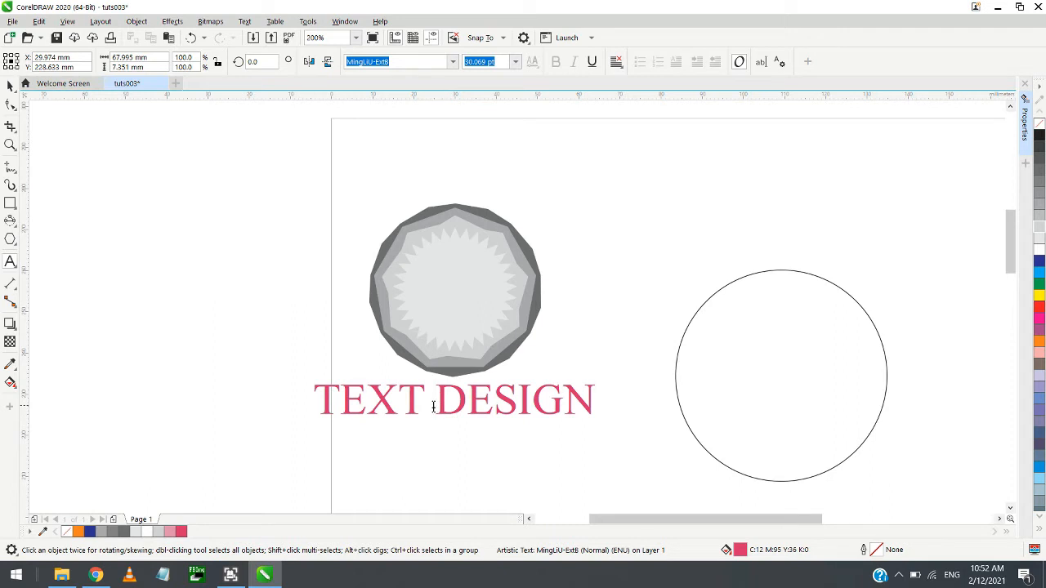
pyautogui.moveTo(433, 407); pyautogui.dragTo(331, 408)
pyautogui.press('BackSpace')
pyautogui.press('BackSpace')
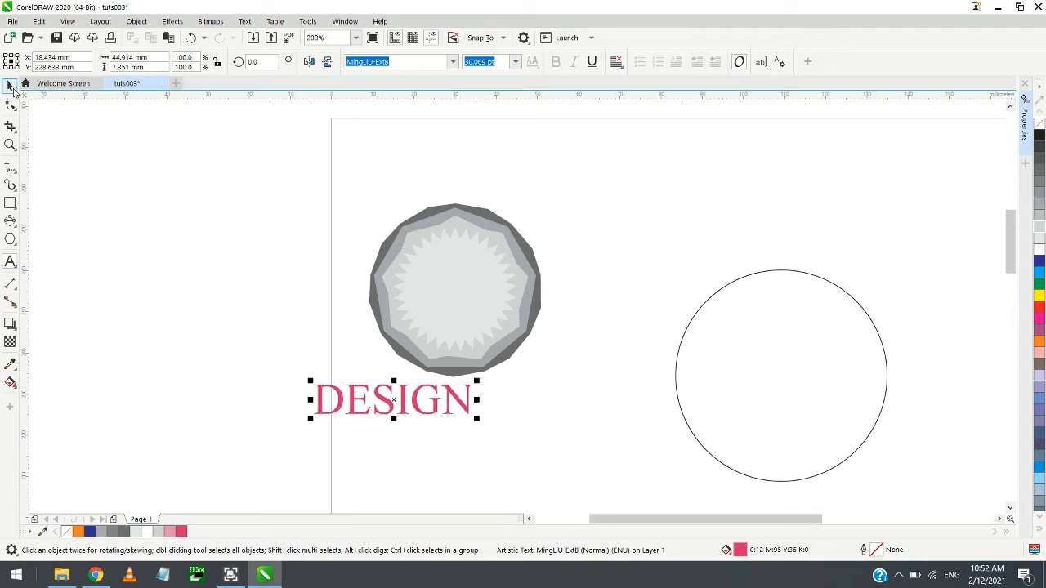
# Center the shortened "DESIGN" text under the gray badge by aligning it with the badge shapes, and check the result up close
pyautogui.click(9, 86)
pyautogui.moveTo(174, 153); pyautogui.dragTo(640, 491)
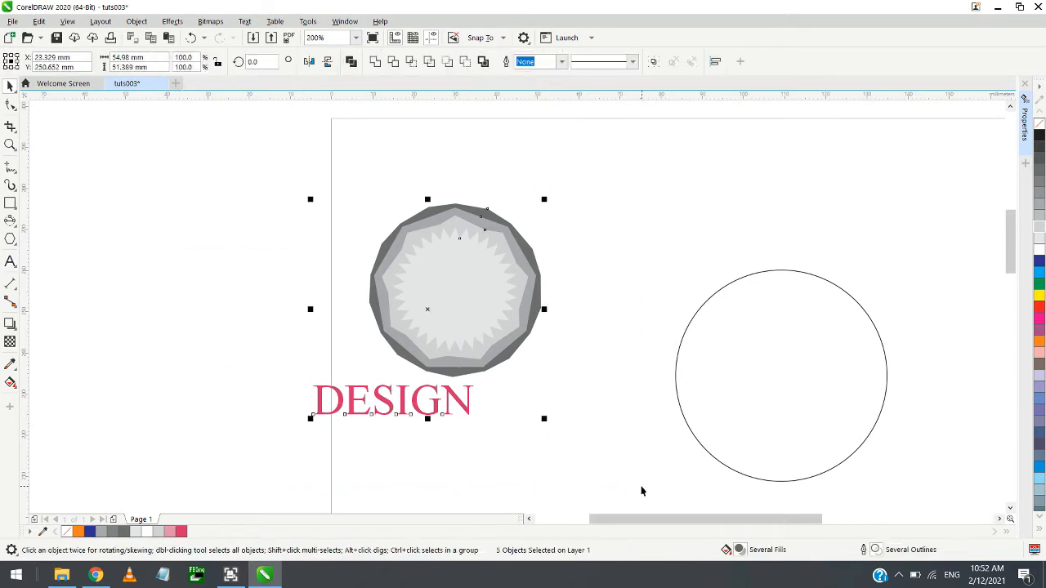
pyautogui.press('c')
pyautogui.click(470, 427)
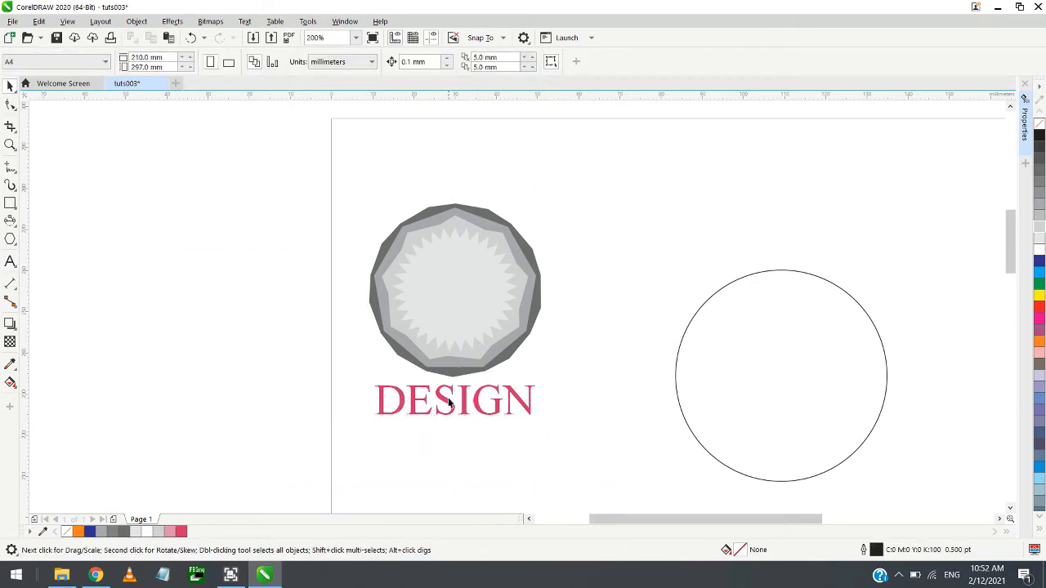
pyautogui.click(418, 351)
pyautogui.click(505, 362)
pyautogui.scroll(1, 494, 389)
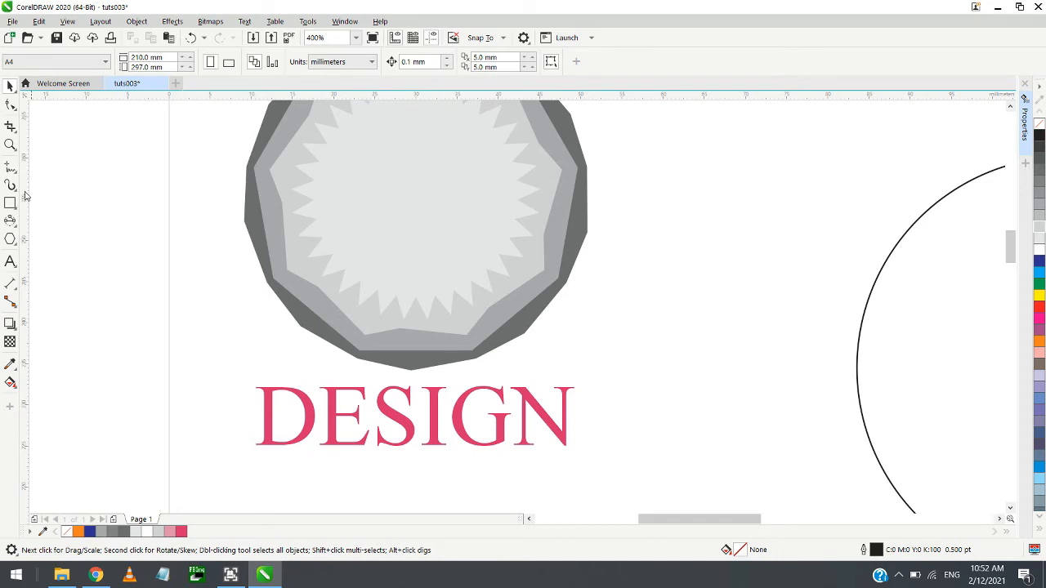
# Sample the pink of the "DESIGN" text with the Color Eyedropper and apply it to the badge's outermost polygon
pyautogui.click(10, 364)
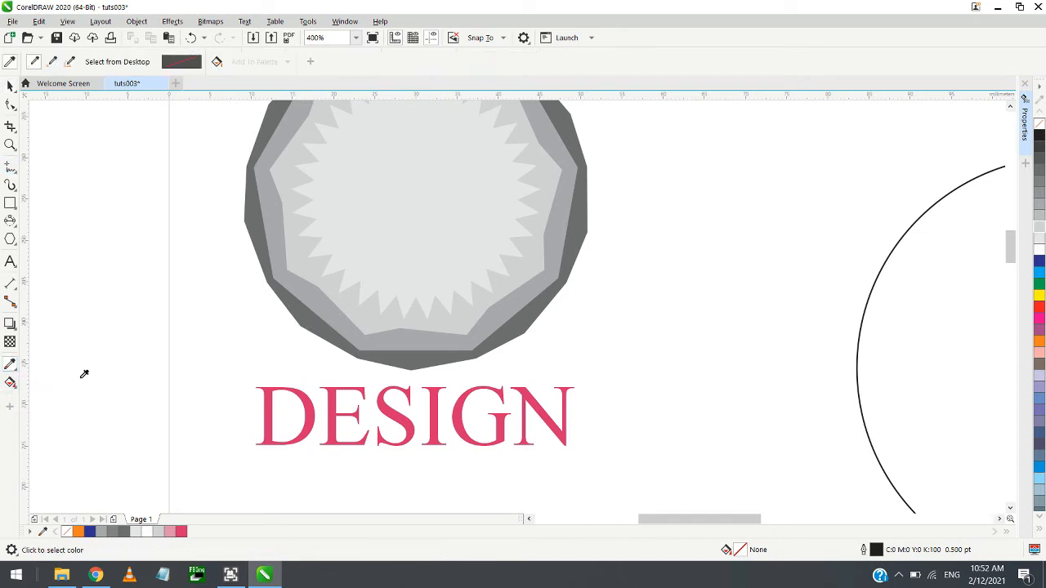
pyautogui.click(305, 408)
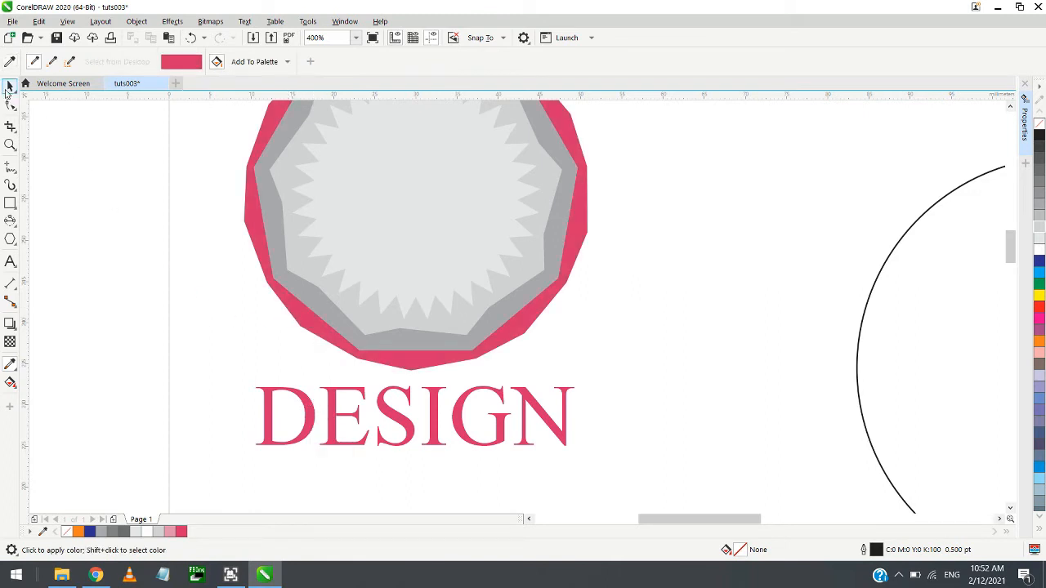
pyautogui.click(10, 86)
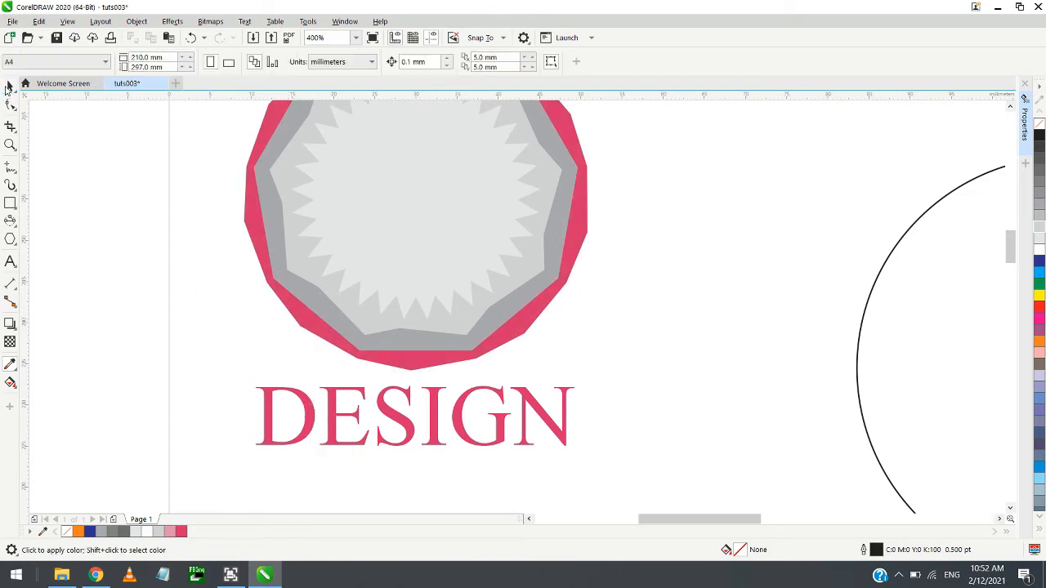
# Darken the outermost polygon's pink fill to C 22, M 93, Y 42, K 3 and deselect it
pyautogui.click(408, 361)
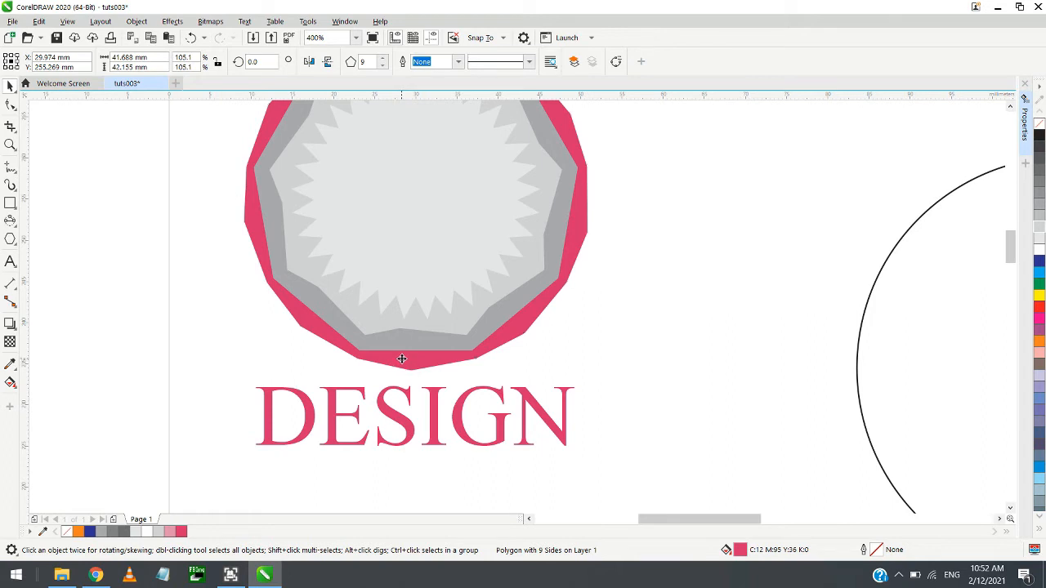
pyautogui.click(401, 363)
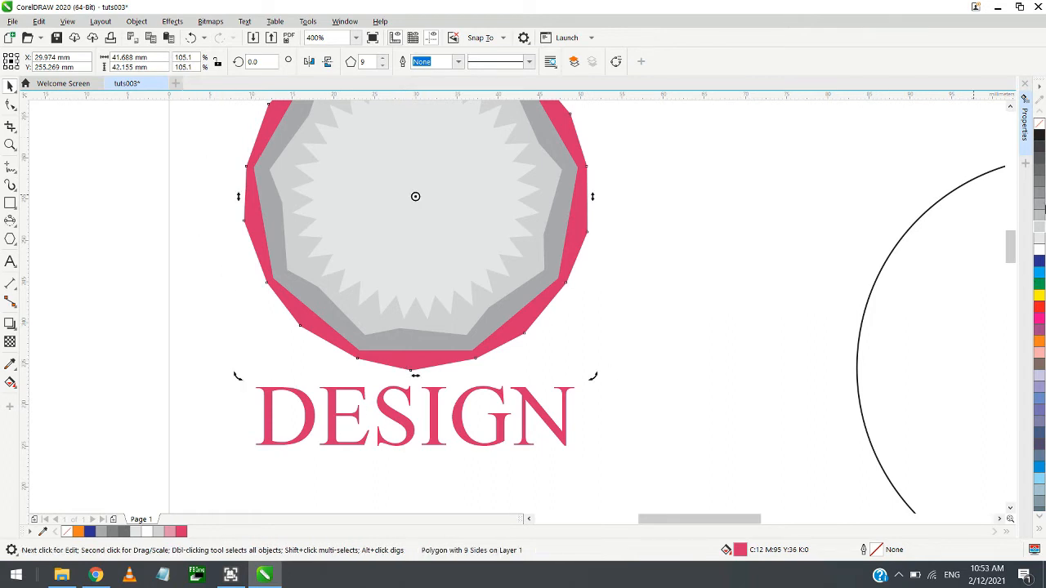
pyautogui.click(1027, 119)
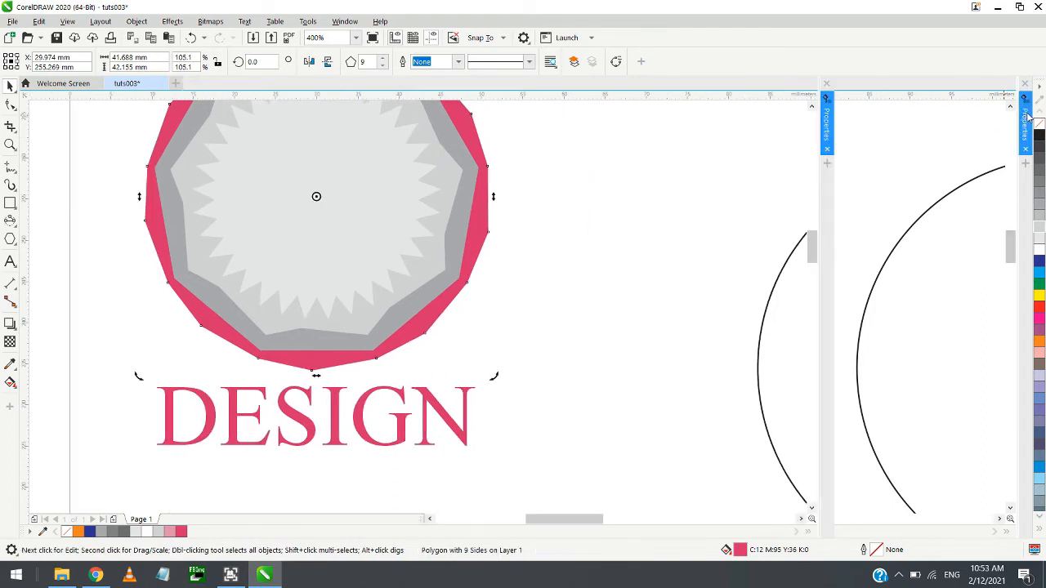
pyautogui.moveTo(891, 206)
pyautogui.mouseDown()
pyautogui.moveTo(890, 230)
pyautogui.moveTo(884, 212)
pyautogui.mouseUp()
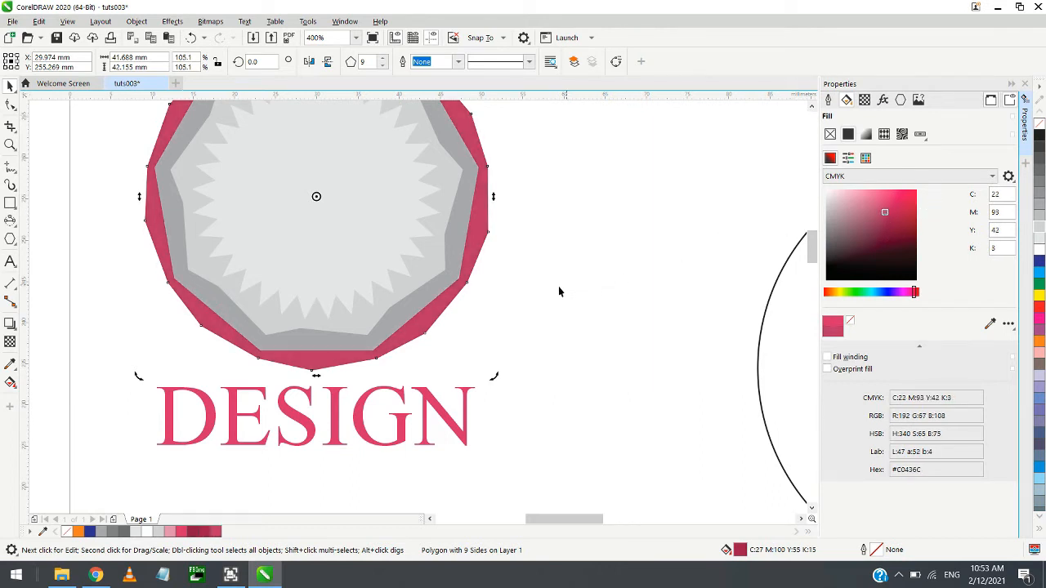
pyautogui.click(488, 312)
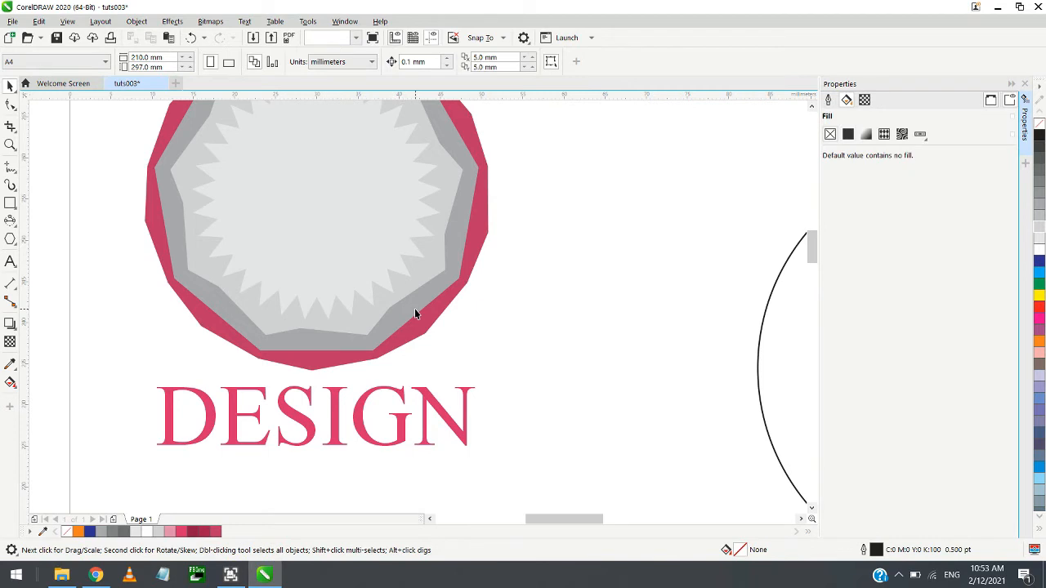
# Sample the outer polygon's darker pink and apply it to the two gray rings inside it, surrounding the jagged center shape
pyautogui.click(414, 313)
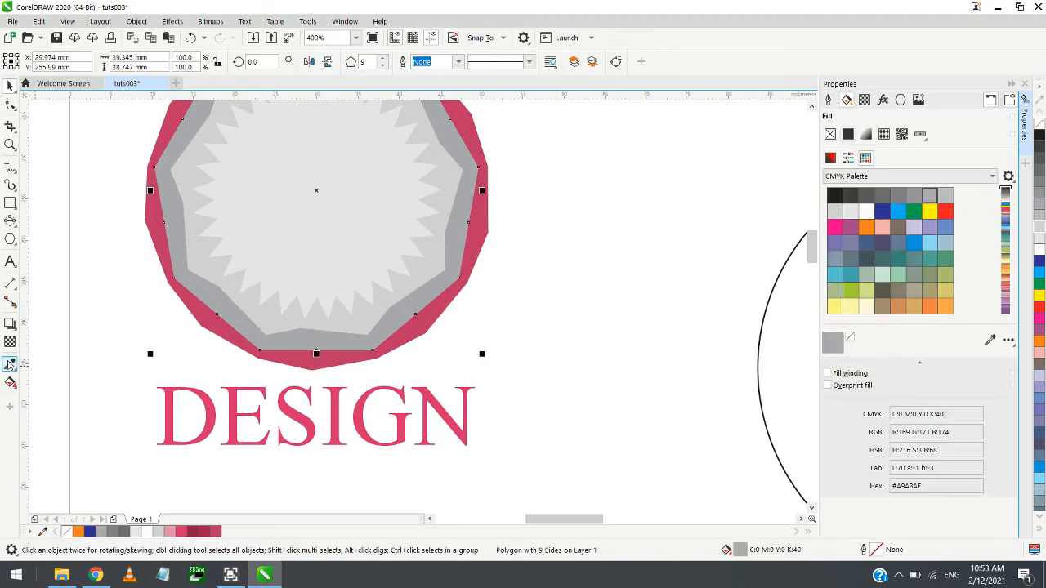
pyautogui.click(10, 364)
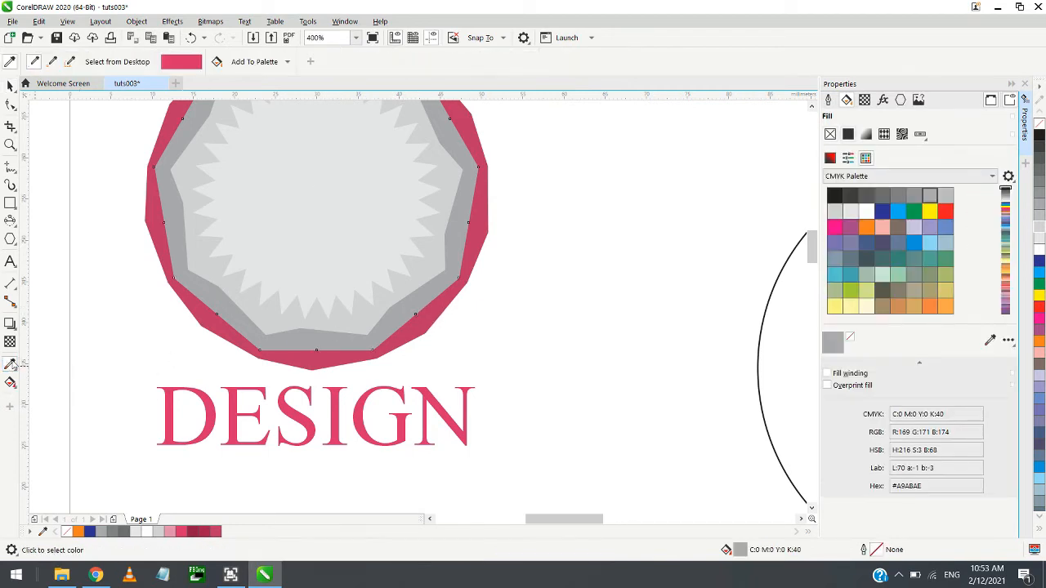
pyautogui.click(210, 296)
pyautogui.click(205, 263)
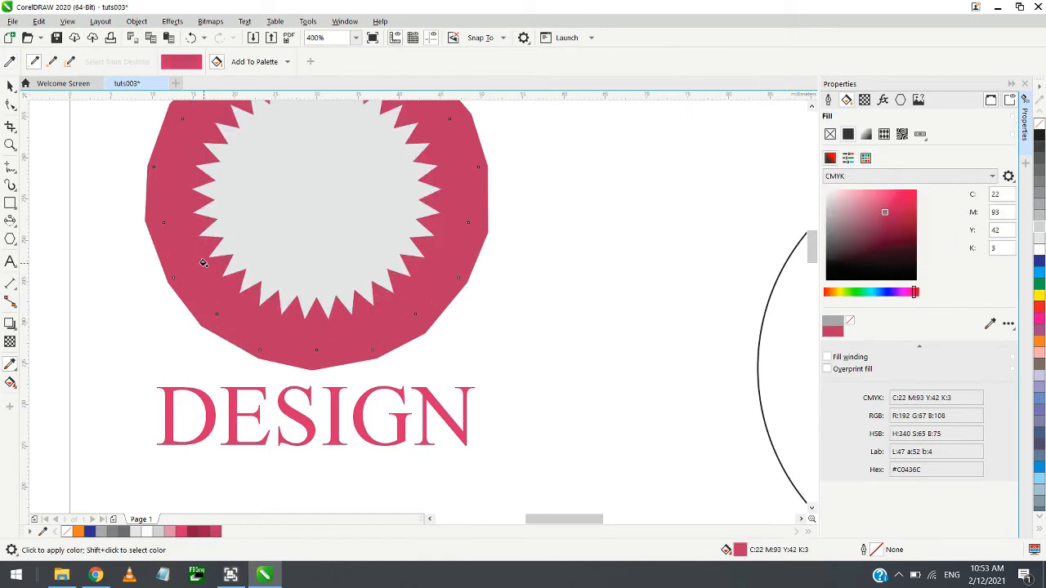
# Fill the light grey 33-point star at the badge's centre with the sampled dark pink (C22 M93 Y42 K3)
pyautogui.click(246, 232)
pyautogui.click(9, 86)
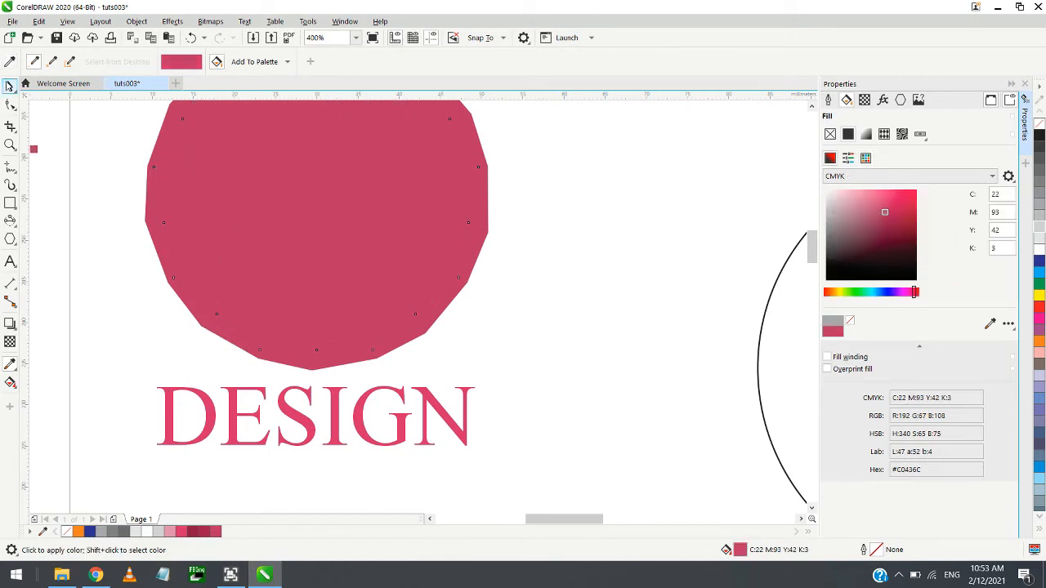
pyautogui.click(225, 317)
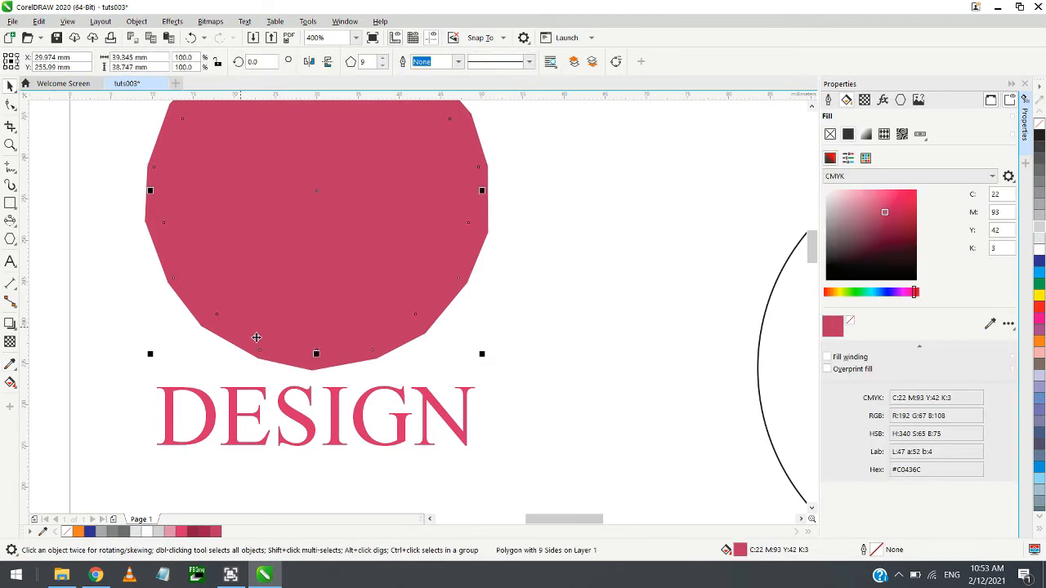
# Give all four nested badge shapes a black outline
pyautogui.scroll(-2, 256, 337)
pyautogui.click(187, 205)
pyautogui.moveTo(210, 164); pyautogui.dragTo(450, 343)
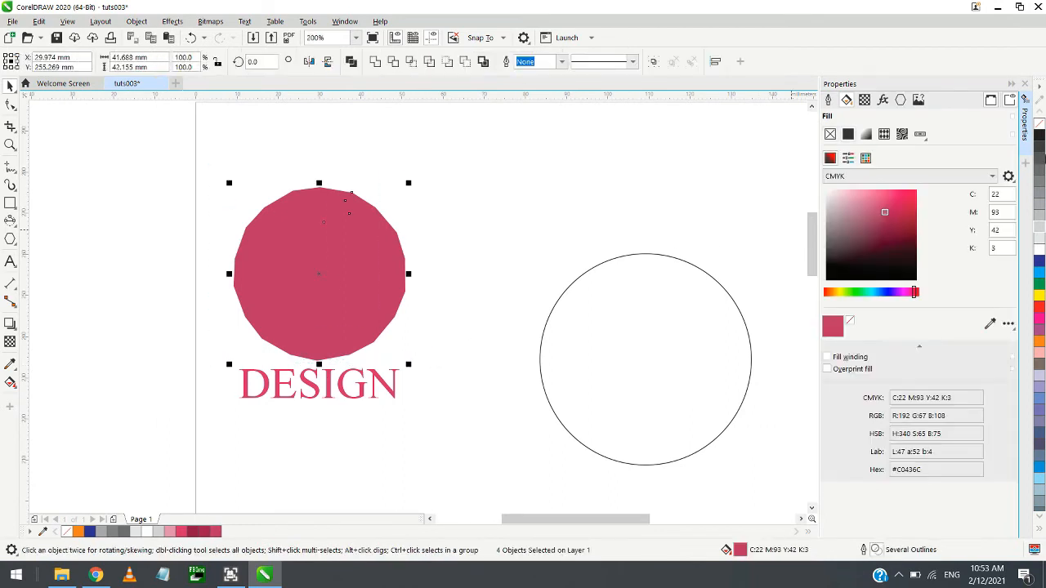
pyautogui.rightClick(1041, 139)
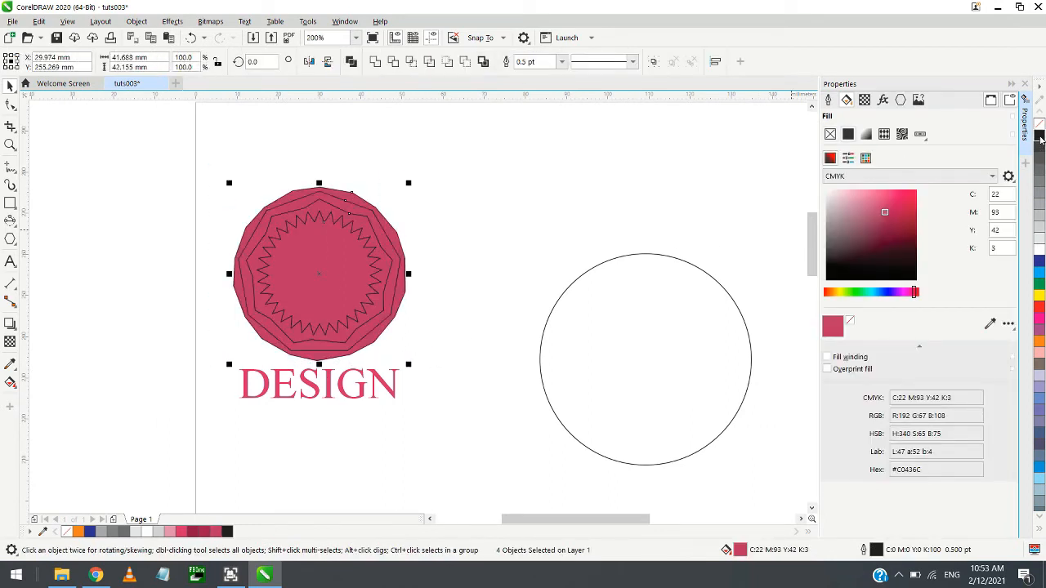
pyautogui.click(440, 406)
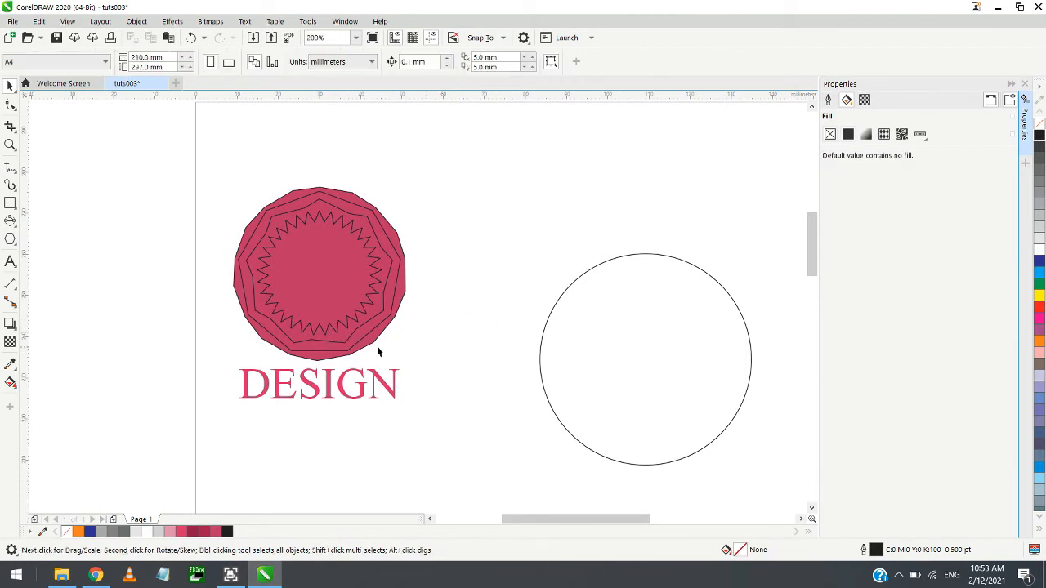
# Lighten the larger nine-sided polygon's fill to C13 M91 Y33 K0 and the smaller one's to C8 M89 Y27 K0
pyautogui.click(365, 342)
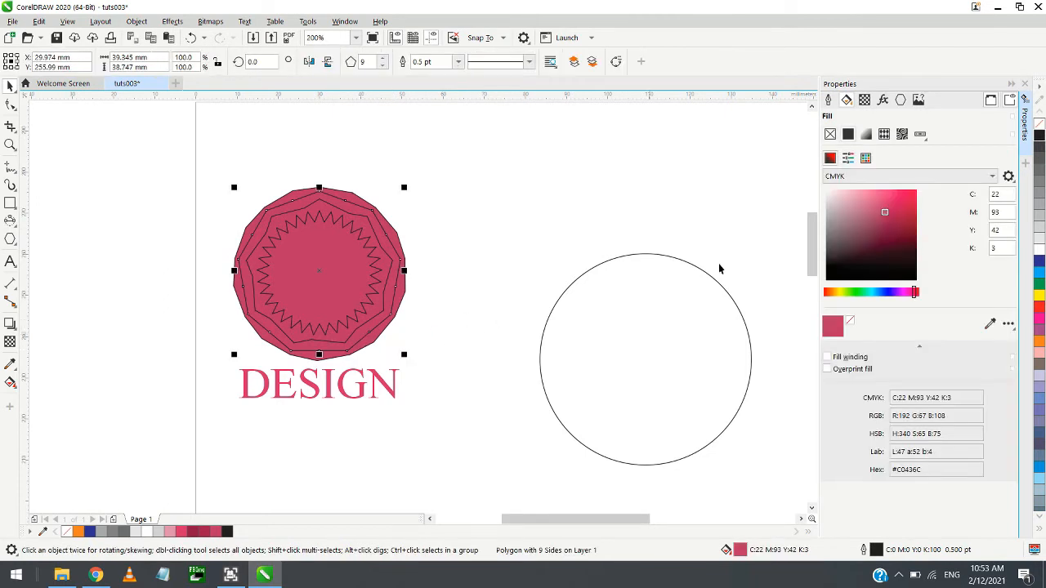
pyautogui.moveTo(882, 211); pyautogui.dragTo(882, 203)
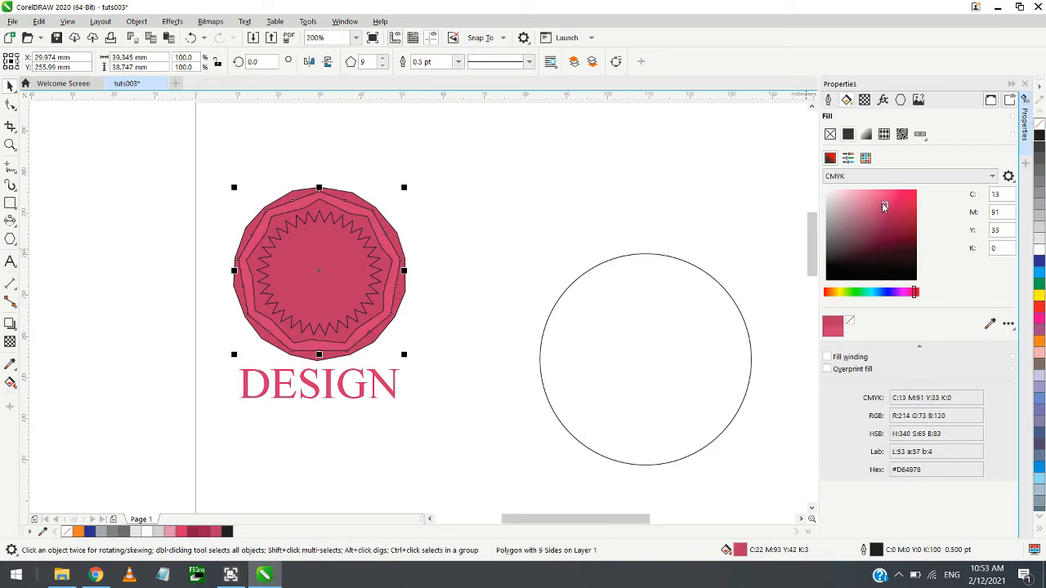
pyautogui.click(377, 303)
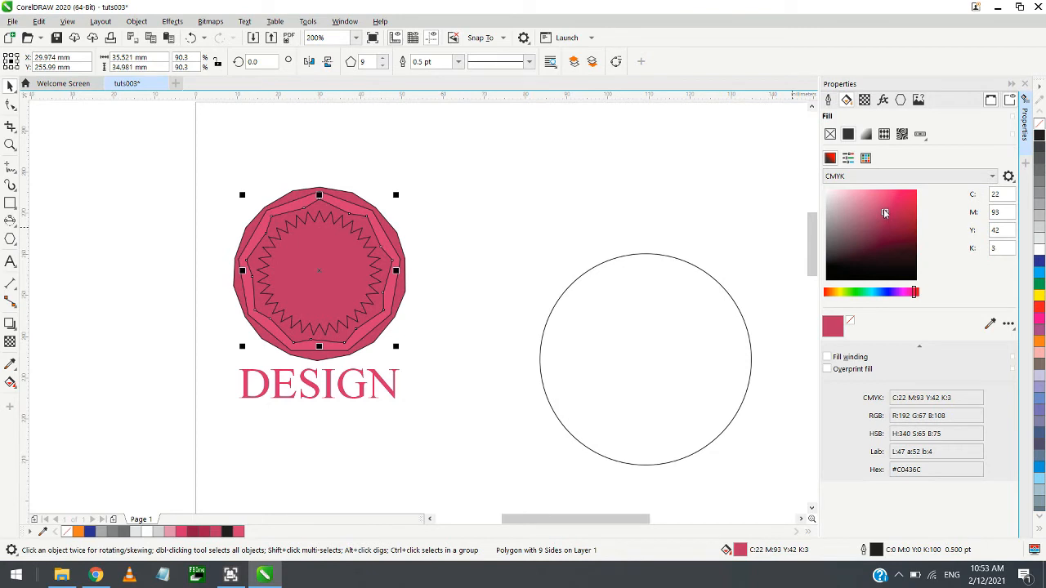
pyautogui.moveTo(885, 213); pyautogui.dragTo(884, 201)
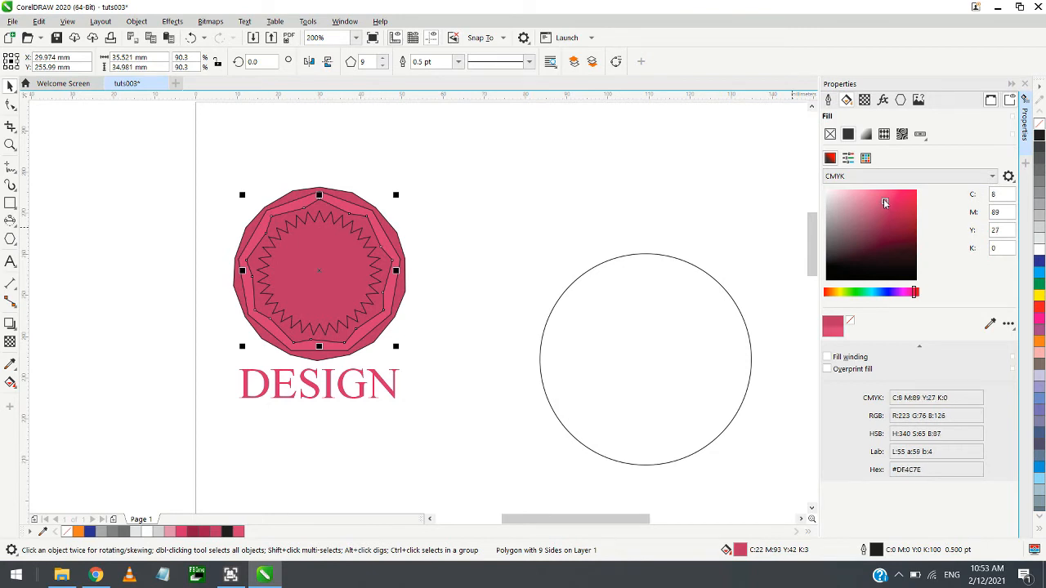
# Lighten the central star's fill to C1 M78 Y15 K0
pyautogui.click(352, 289)
pyautogui.moveTo(886, 214); pyautogui.dragTo(884, 202)
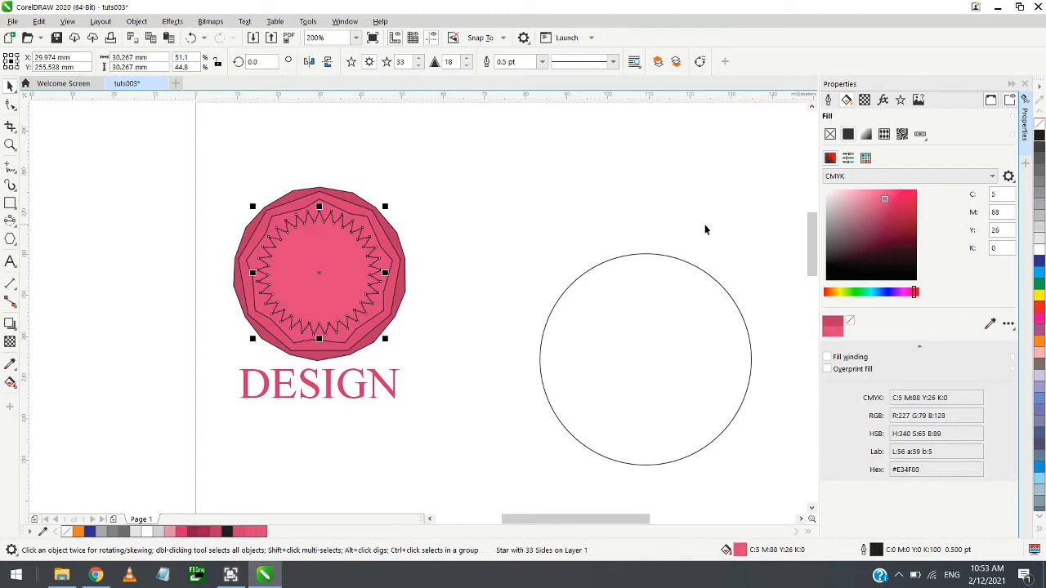
pyautogui.click(545, 224)
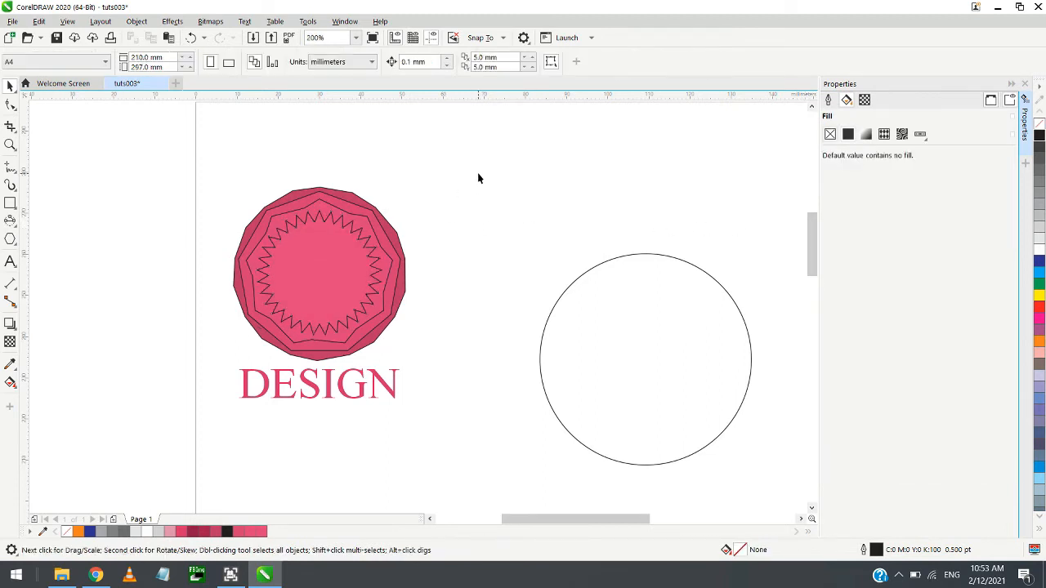
pyautogui.click(369, 260)
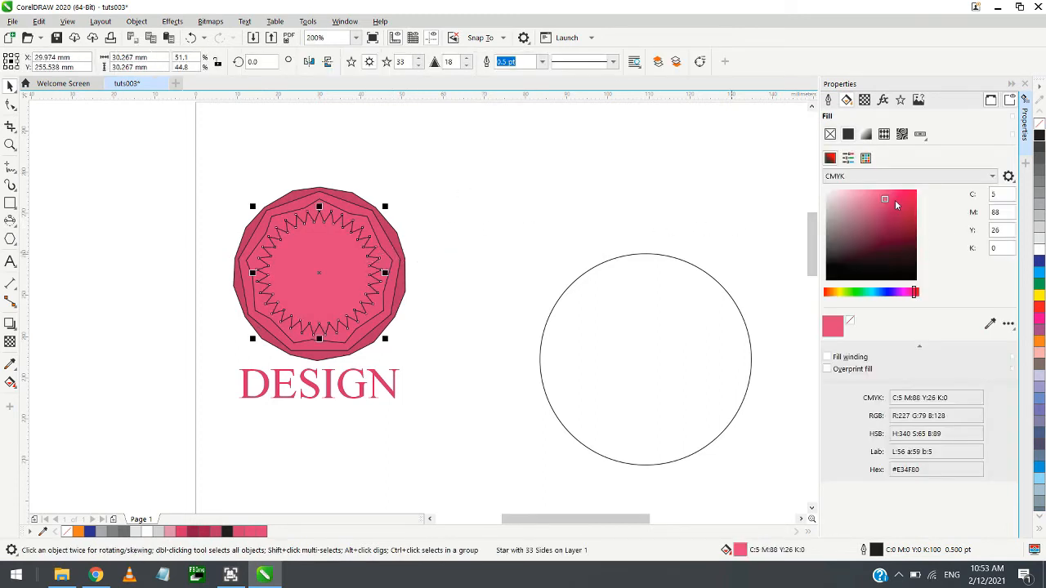
pyautogui.moveTo(884, 202); pyautogui.dragTo(877, 196)
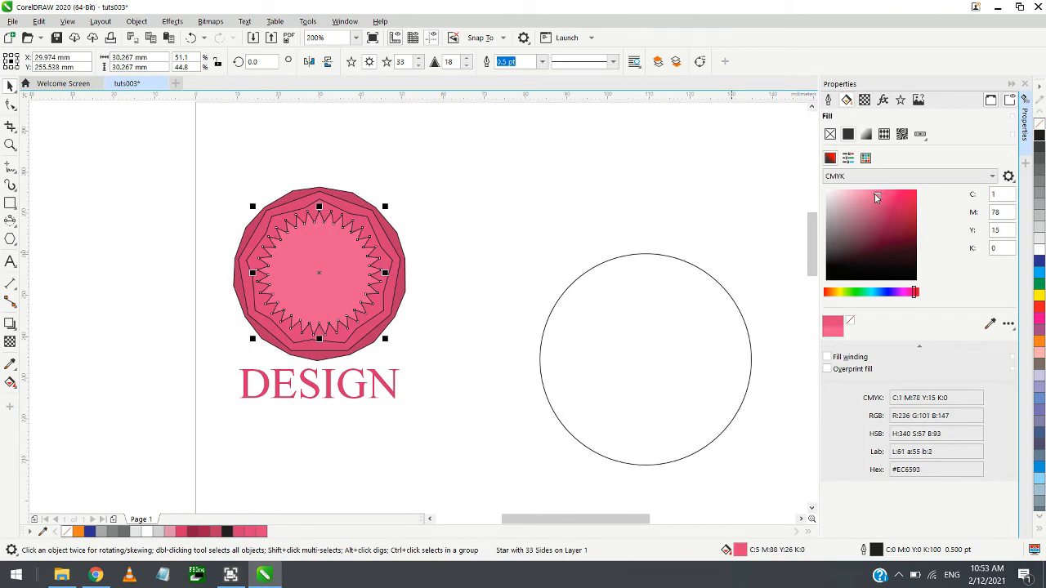
# Remove the outlines from the badge shapes and the DESIGN text
pyautogui.moveTo(168, 165); pyautogui.dragTo(523, 465)
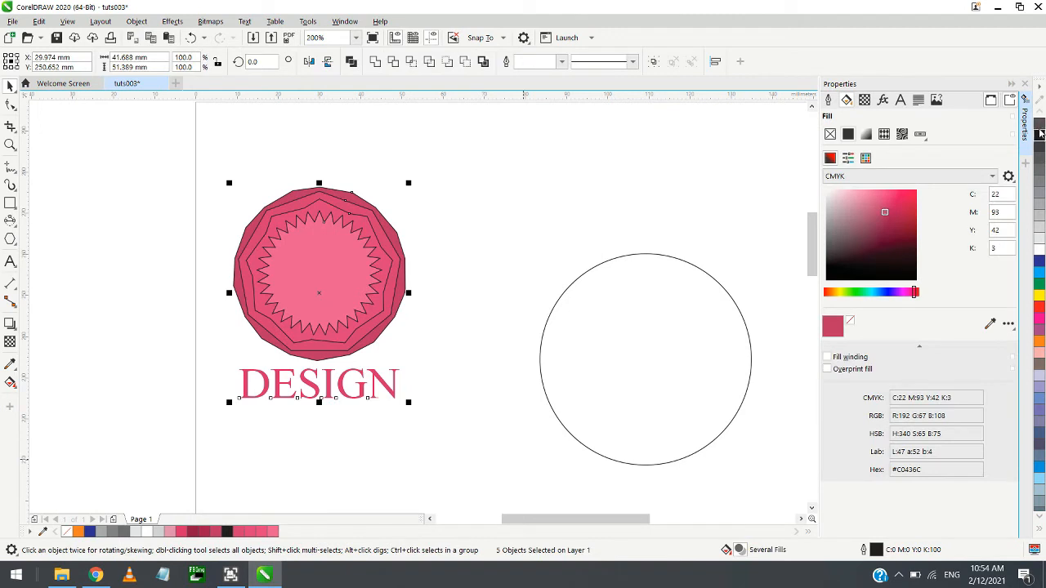
pyautogui.rightClick(1039, 122)
pyautogui.click(449, 360)
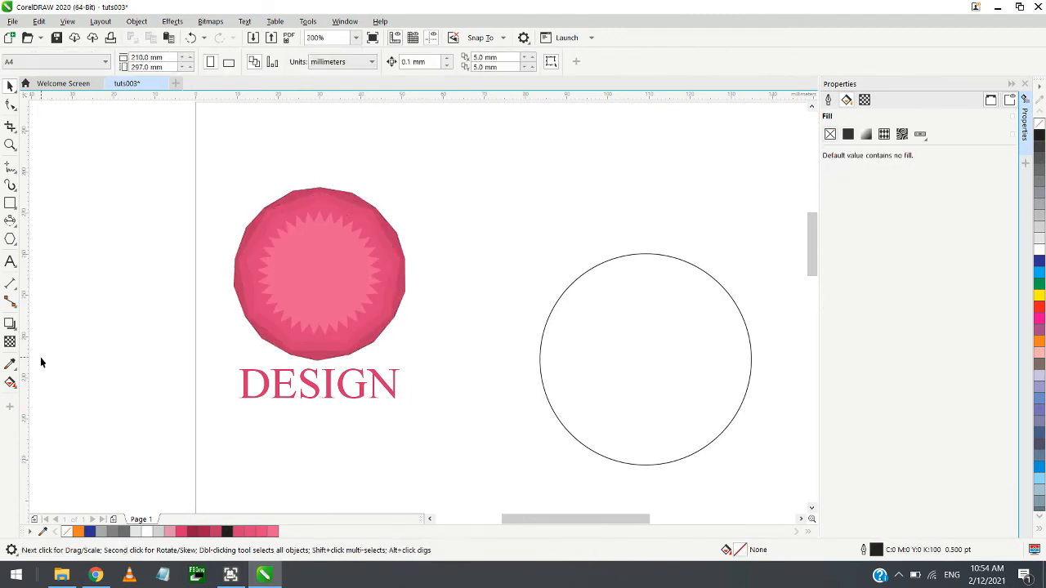
# Reduce the central star to 11 points
pyautogui.scroll(2, 76, 353)
pyautogui.scroll(-2, 301, 362)
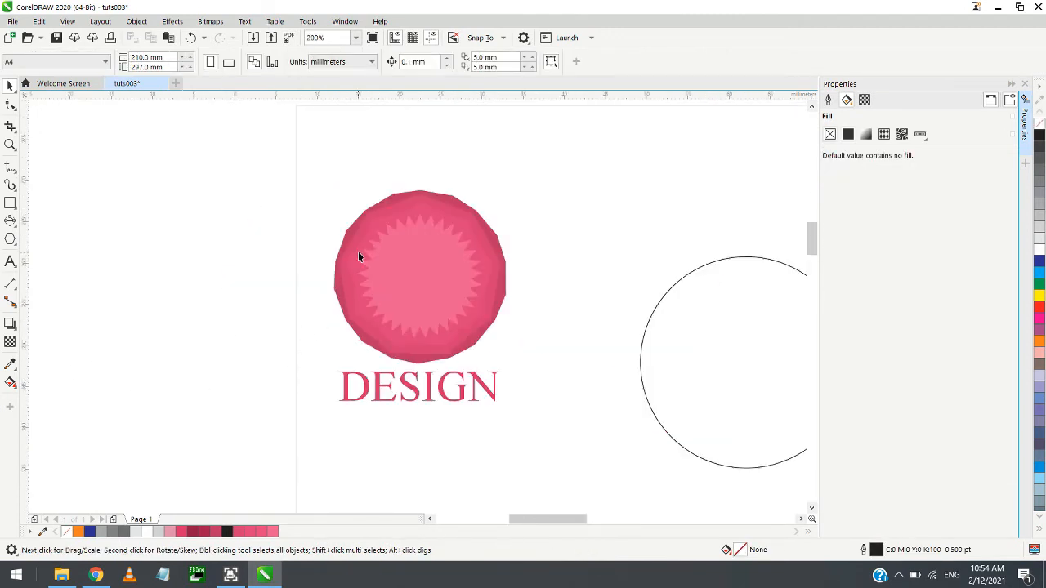
pyautogui.scroll(4, 360, 249)
pyautogui.scroll(-1, 346, 258)
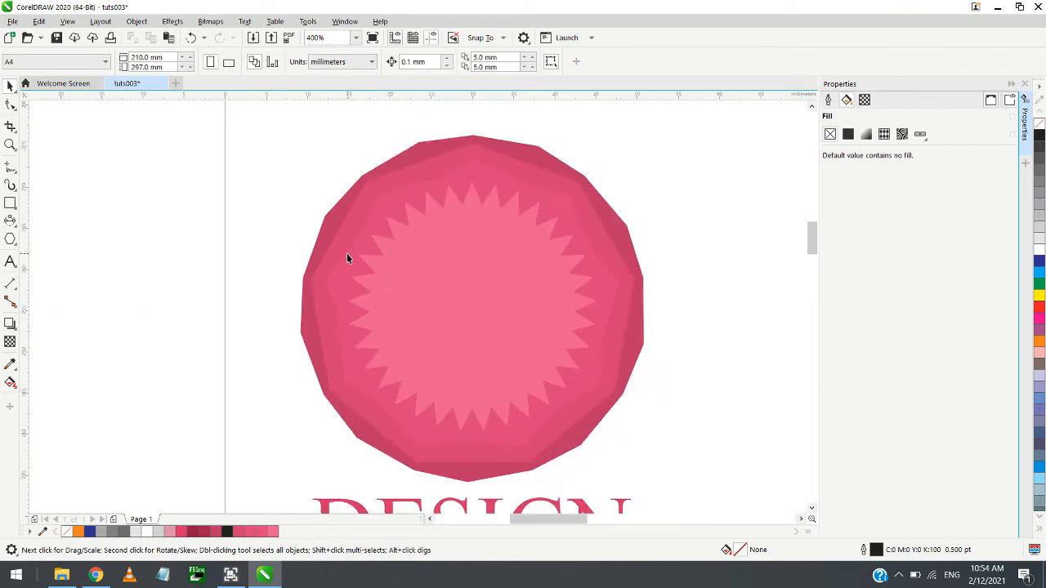
pyautogui.click(381, 285)
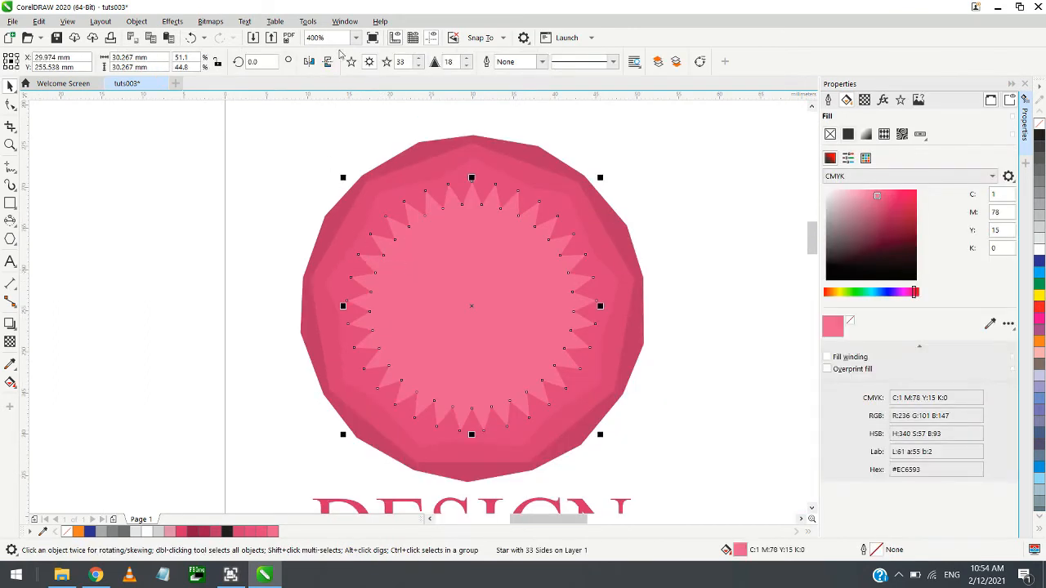
pyautogui.doubleClick(400, 61)
pyautogui.write('11')
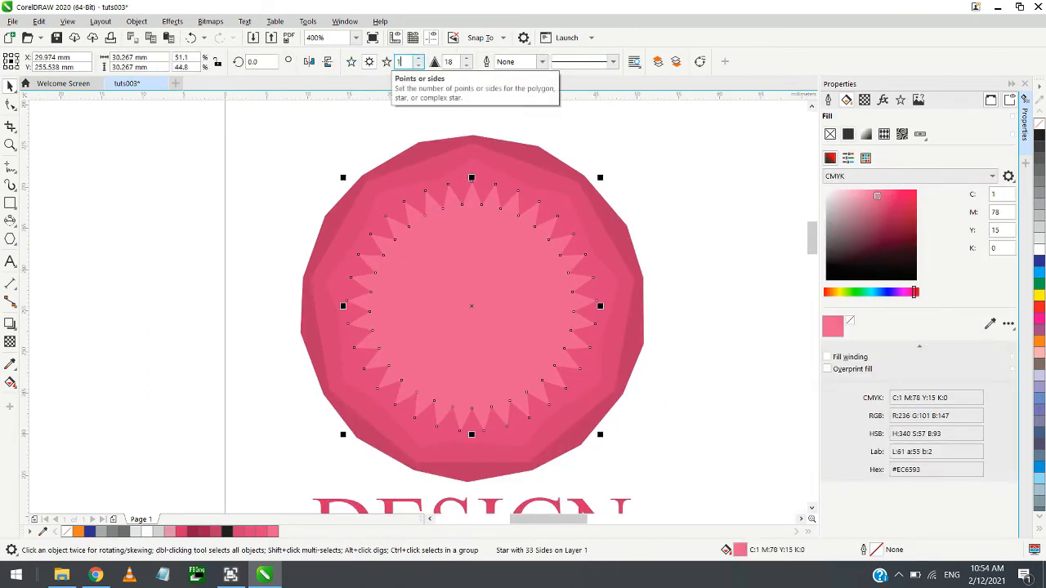
pyautogui.press('Return')
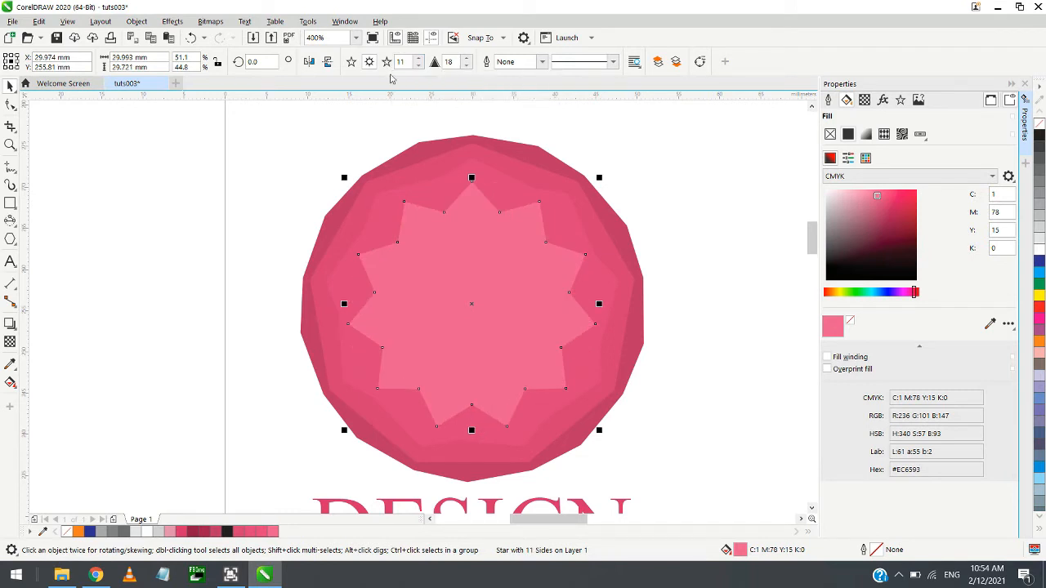
pyautogui.click(119, 159)
# Pull the star's inner nodes outward to soften its points to a sharpness of 7
pyautogui.scroll(-1, 560, 295)
pyautogui.scroll(1, 519, 292)
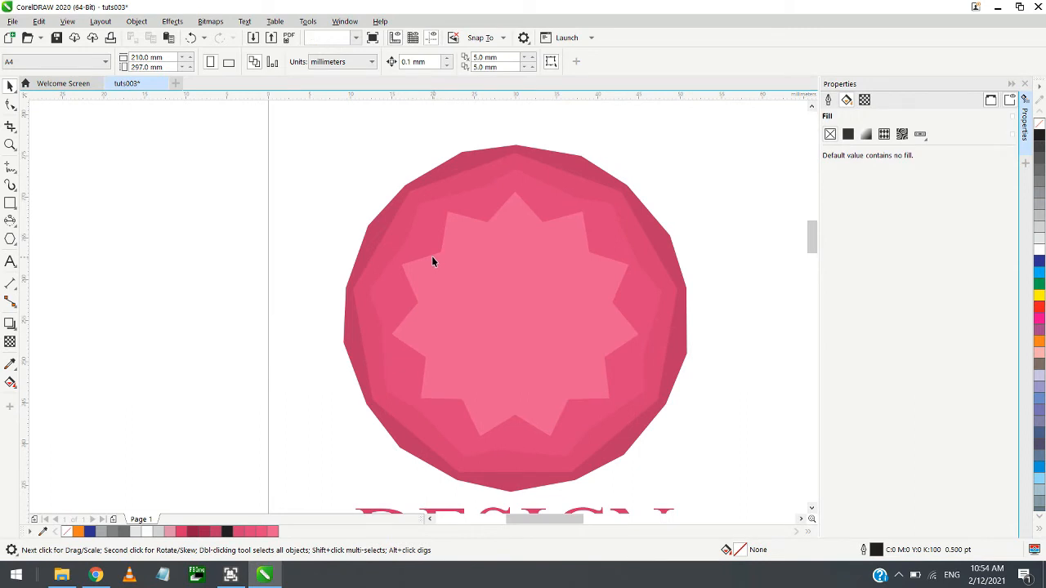
pyautogui.click(431, 261)
pyautogui.click(10, 104)
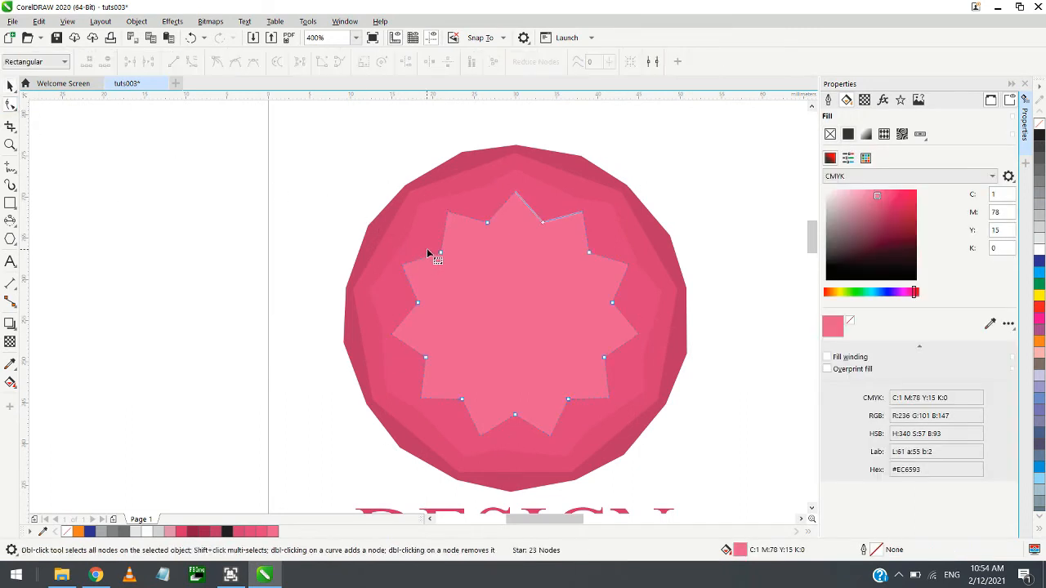
pyautogui.moveTo(440, 252); pyautogui.dragTo(430, 245)
pyautogui.click(9, 85)
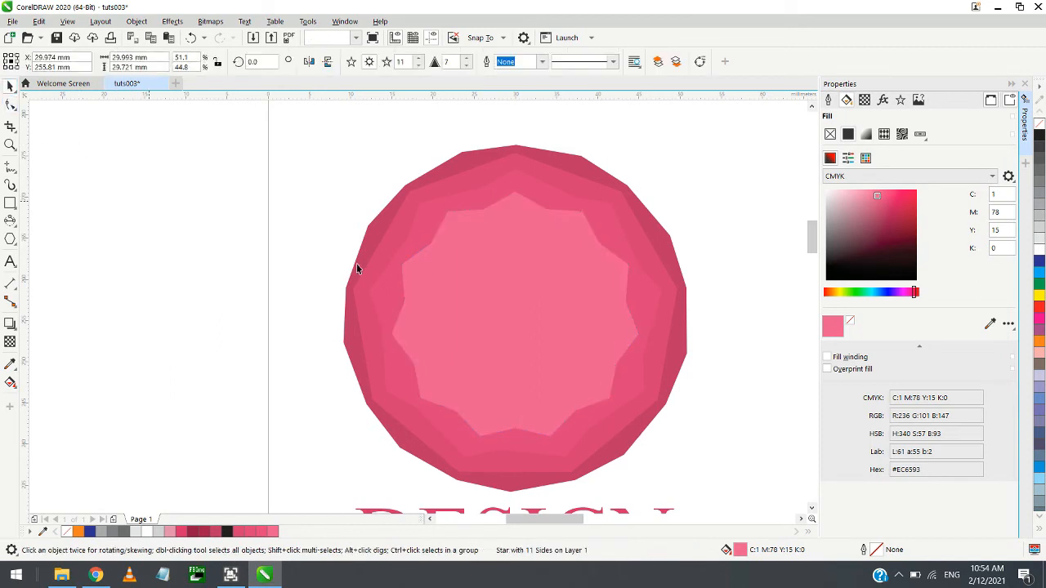
# Scale all four badge shapes down together about their centre to about 37.0 × 37.4 mm
pyautogui.press('Escape')
pyautogui.scroll(-2, 435, 281)
pyautogui.scroll(-1, 423, 291)
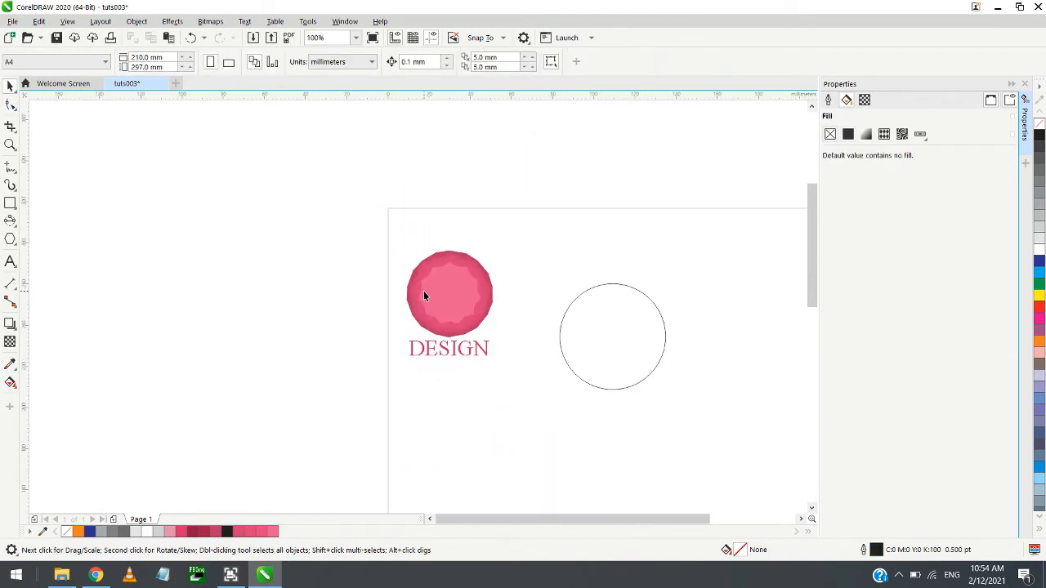
pyautogui.scroll(1, 423, 291)
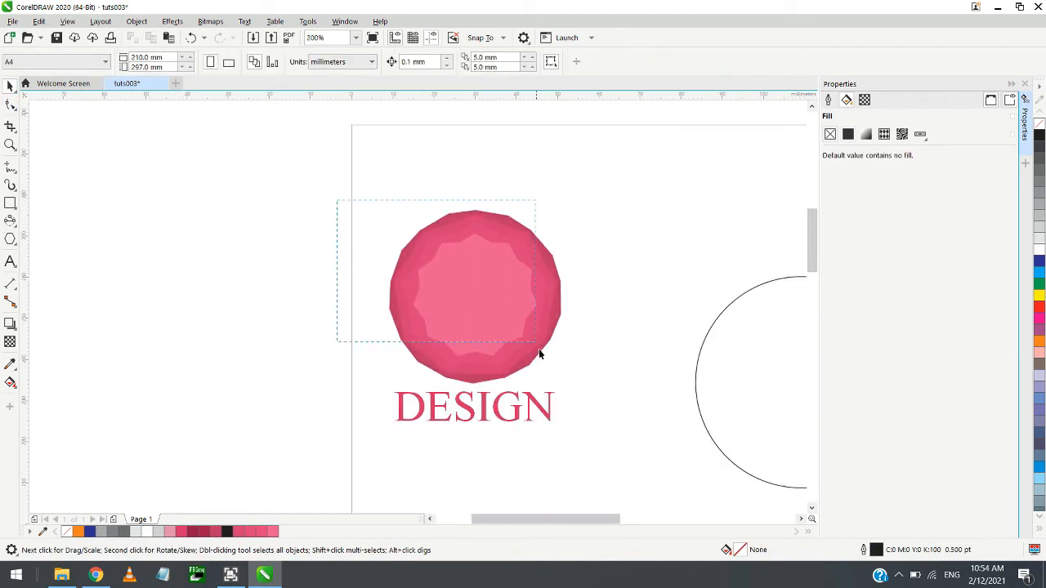
pyautogui.moveTo(540, 353)
pyautogui.mouseDown()
pyautogui.moveTo(591, 390)
pyautogui.moveTo(554, 368)
pyautogui.mouseUp()
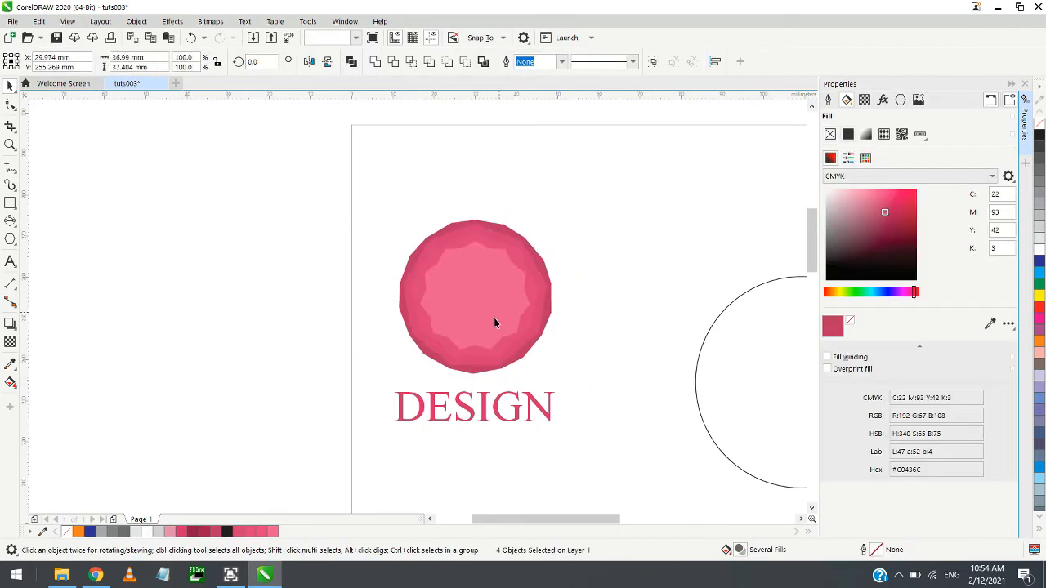
pyautogui.press('Escape')
# Shrink the two nine-sided polygons and the star together about their centre to about 32.5 × 32.0 mm
pyautogui.scroll(2, 494, 323)
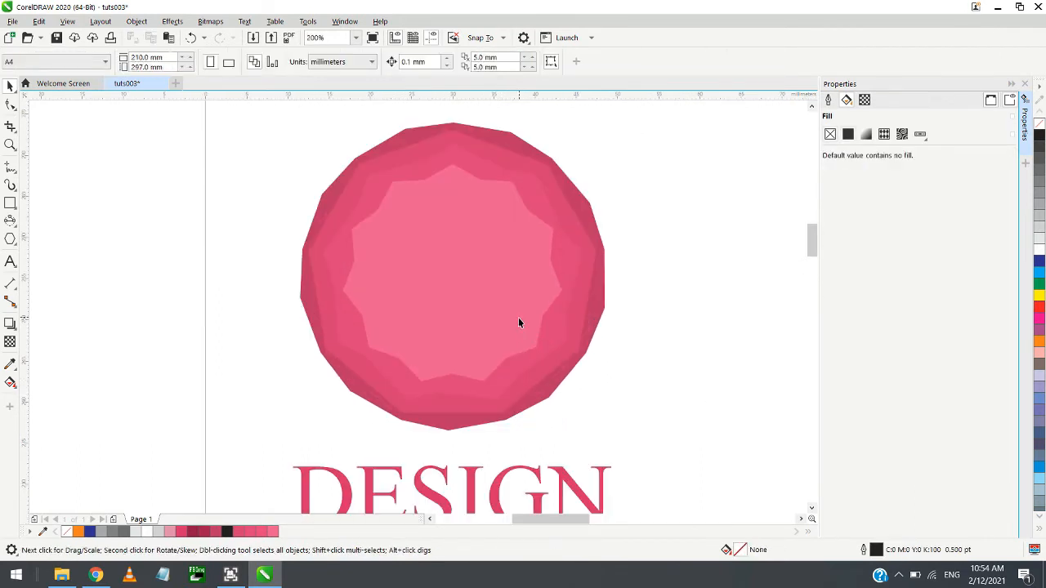
pyautogui.click(564, 333)
pyautogui.keyDown('shift'); pyautogui.click(562, 337); pyautogui.keyUp('shift')
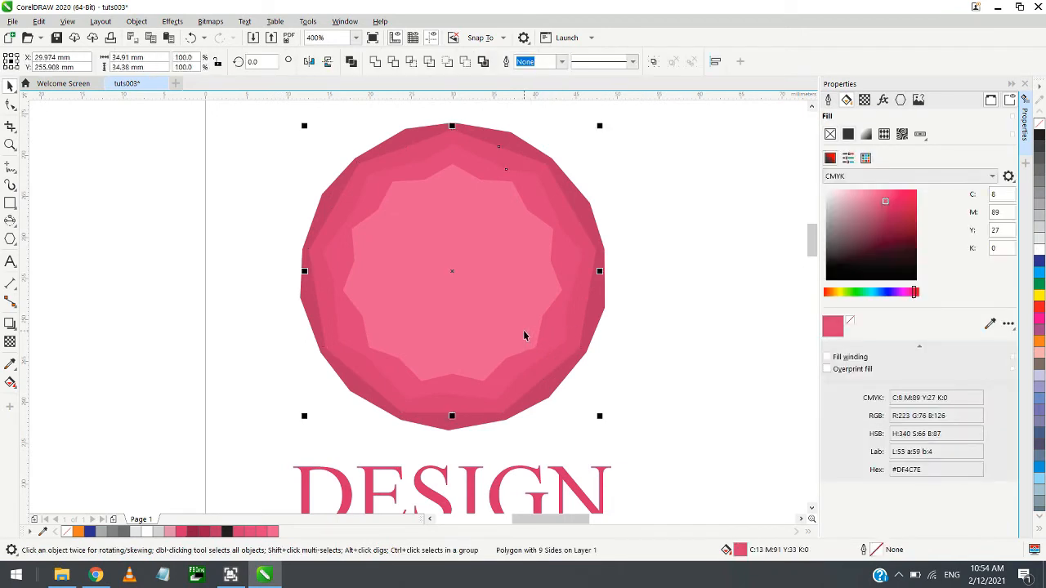
pyautogui.keyDown('shift'); pyautogui.click(526, 334); pyautogui.keyUp('shift')
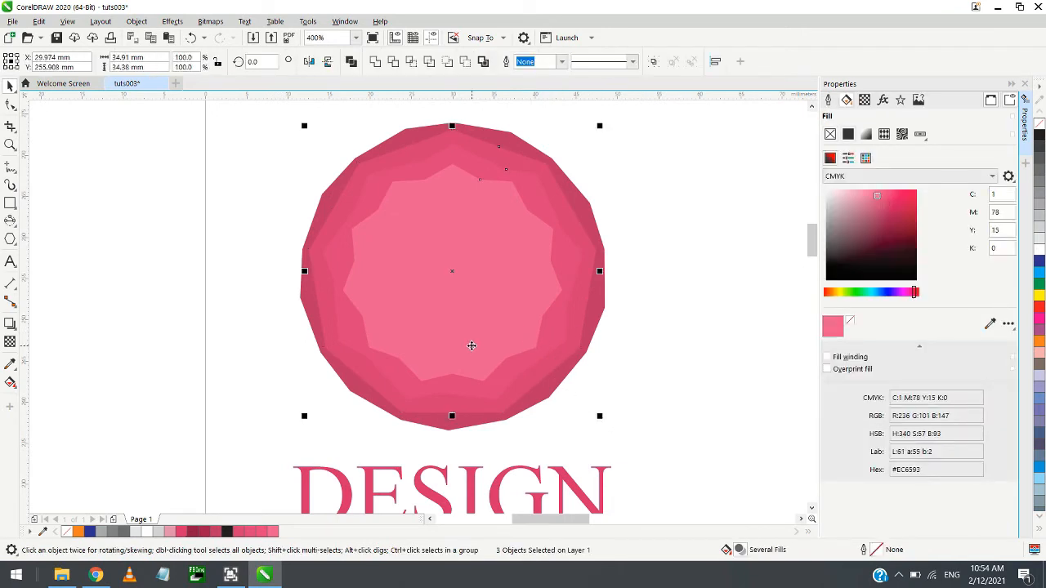
pyautogui.moveTo(470, 346); pyautogui.dragTo(210, 339)
pyautogui.hotkey('ctrl', 'z')
pyautogui.moveTo(600, 418); pyautogui.dragTo(594, 415)
pyautogui.click(594, 419)
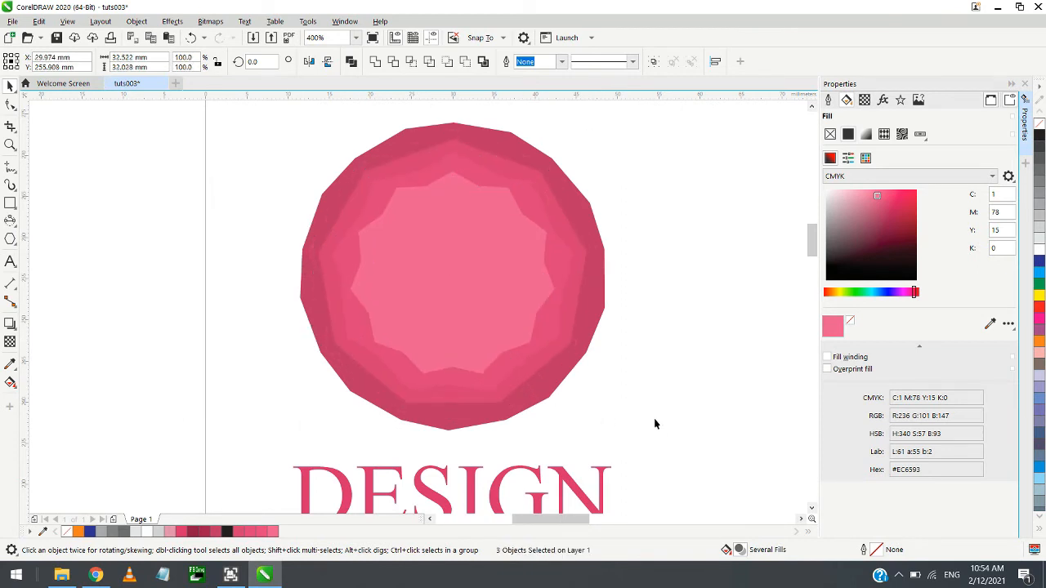
# Examine the resized badge's layered facets and its proportions against the DESIGN text
pyautogui.scroll(-2, 405, 336)
pyautogui.scroll(2, 407, 340)
pyautogui.scroll(-2, 399, 338)
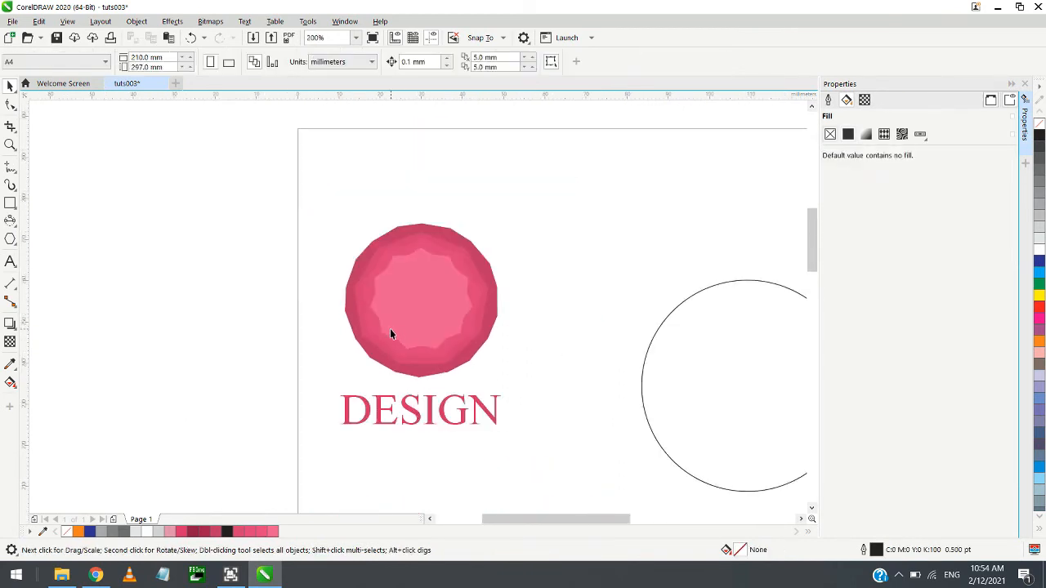
pyautogui.moveTo(285, 210); pyautogui.dragTo(600, 474)
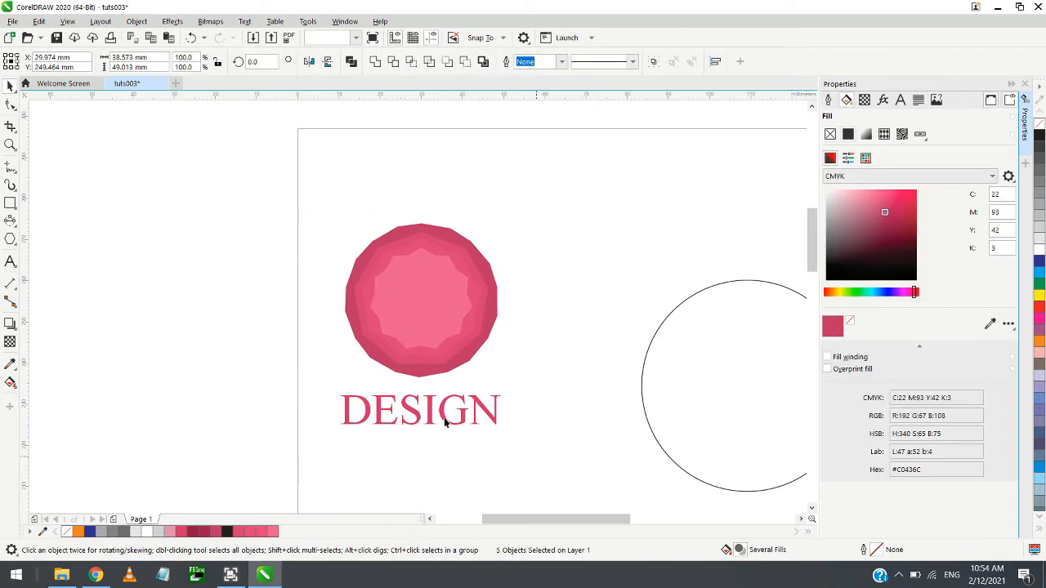
pyautogui.click(365, 234)
pyautogui.scroll(2, 329, 215)
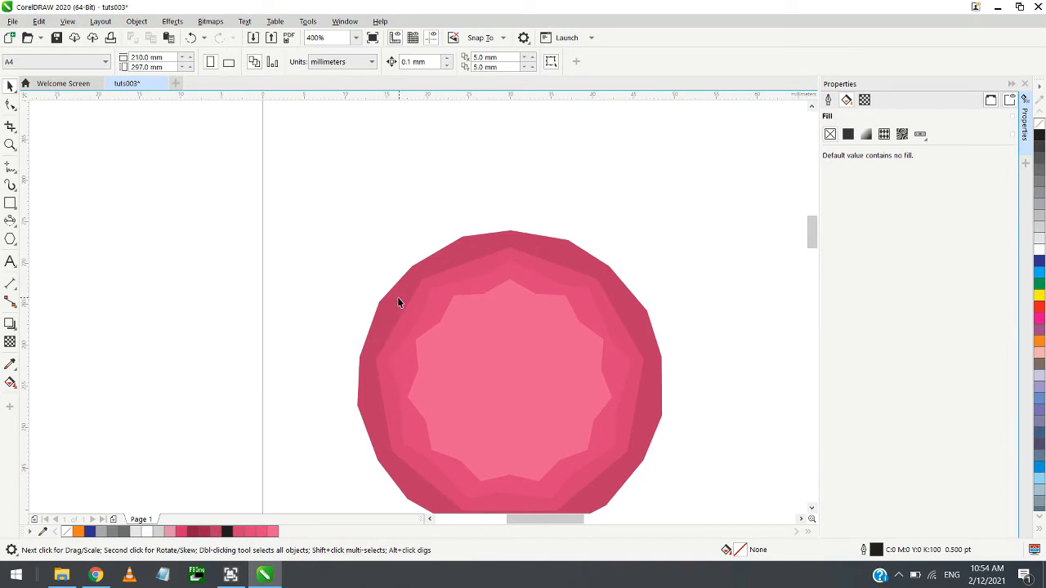
pyautogui.scroll(-2, 462, 358)
pyautogui.scroll(2, 460, 360)
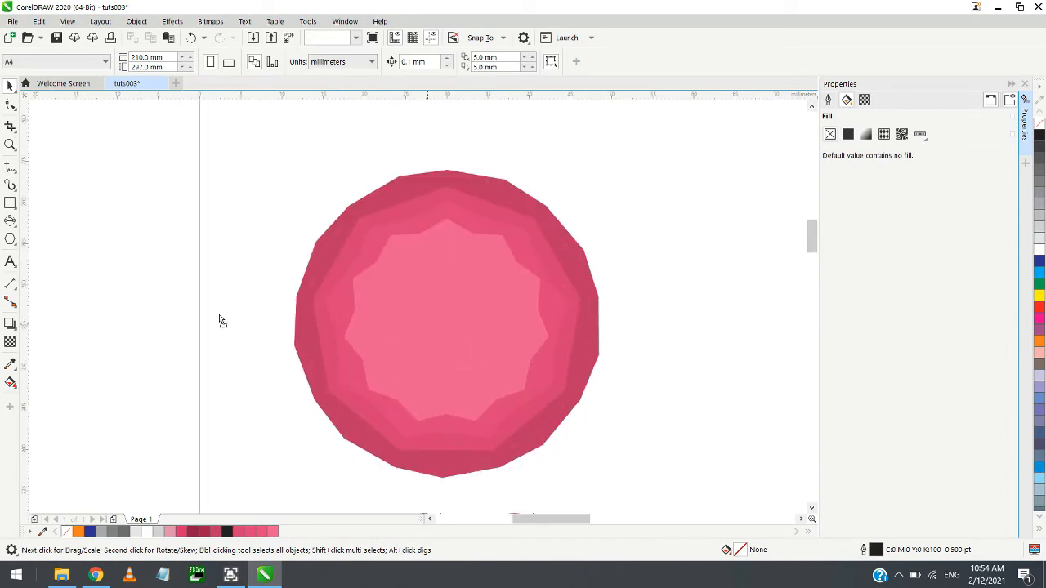
# Try moving the central star out of the badge and undo the move
pyautogui.moveTo(219, 317); pyautogui.dragTo(220, 314)
pyautogui.hotkey('ctrl', 'z')
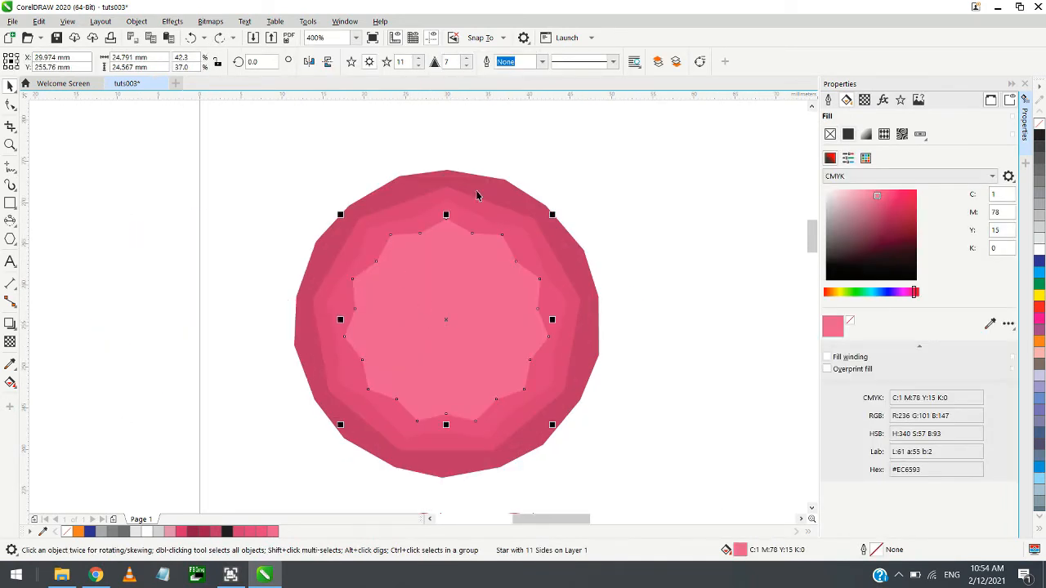
# Group the four badge shapes above the DESIGN text into one object
pyautogui.scroll(-2, 505, 249)
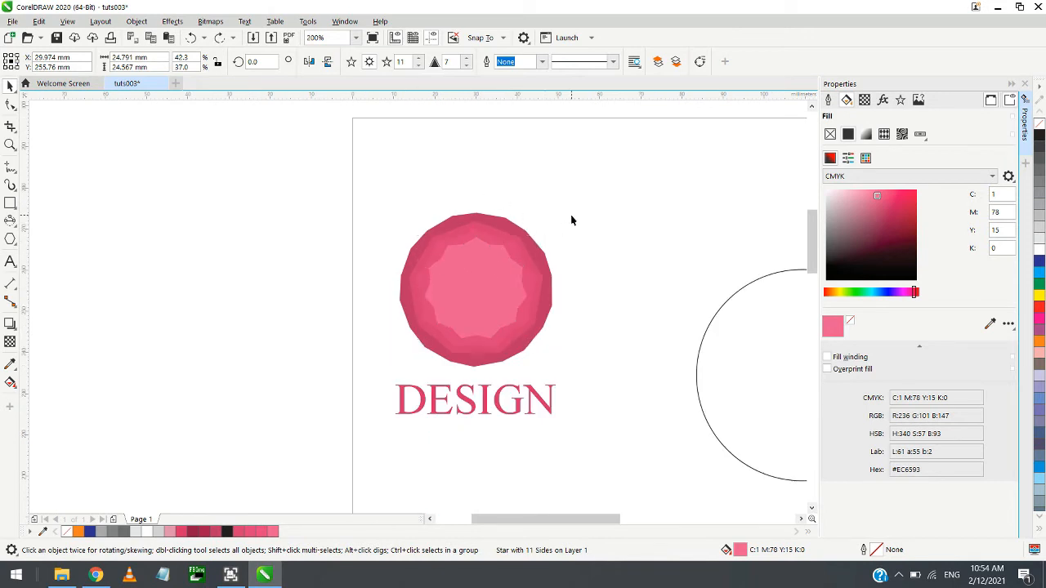
pyautogui.moveTo(565, 198); pyautogui.dragTo(370, 377)
pyautogui.rightClick(459, 281)
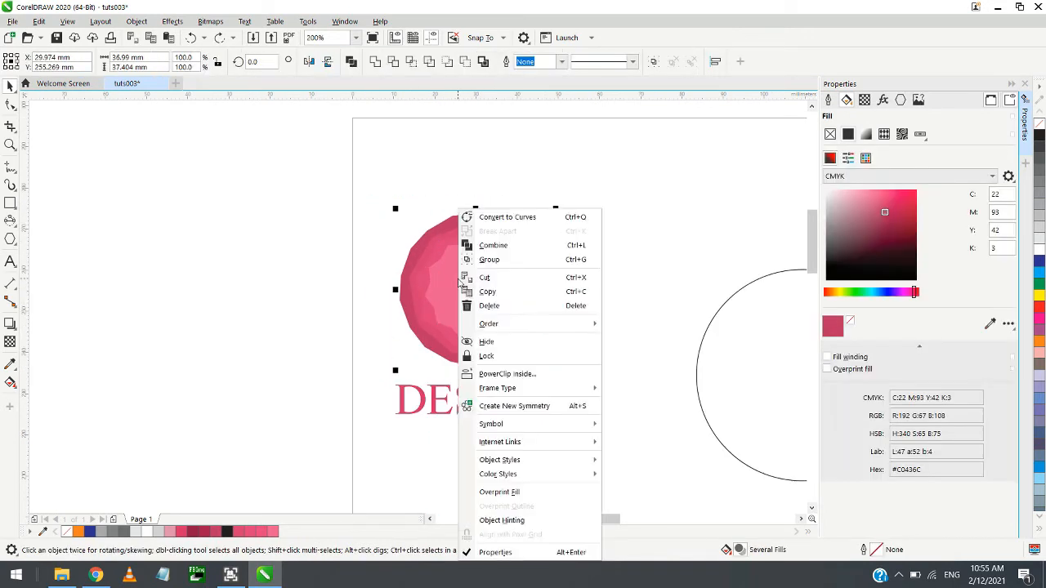
pyautogui.click(489, 259)
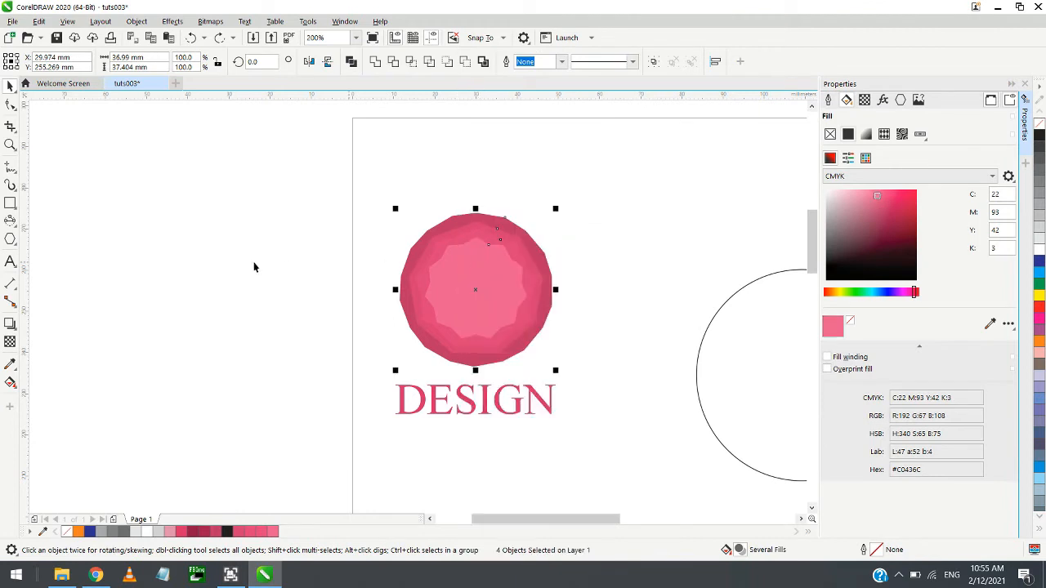
# Try moving the grouped badge off the page and undo the move
pyautogui.moveTo(474, 289); pyautogui.dragTo(224, 235)
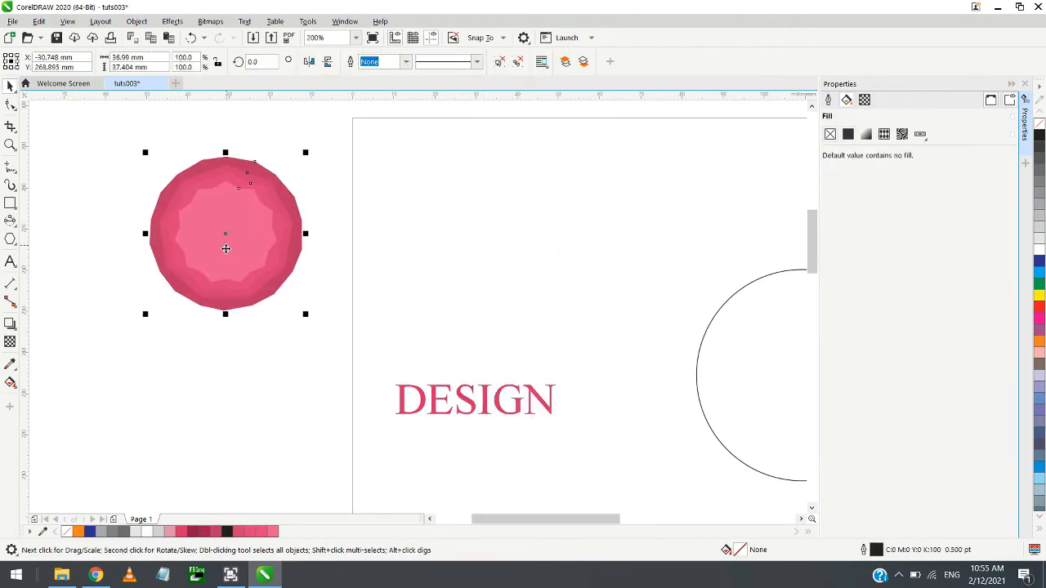
pyautogui.click(293, 329)
pyautogui.hotkey('ctrl', 'z')
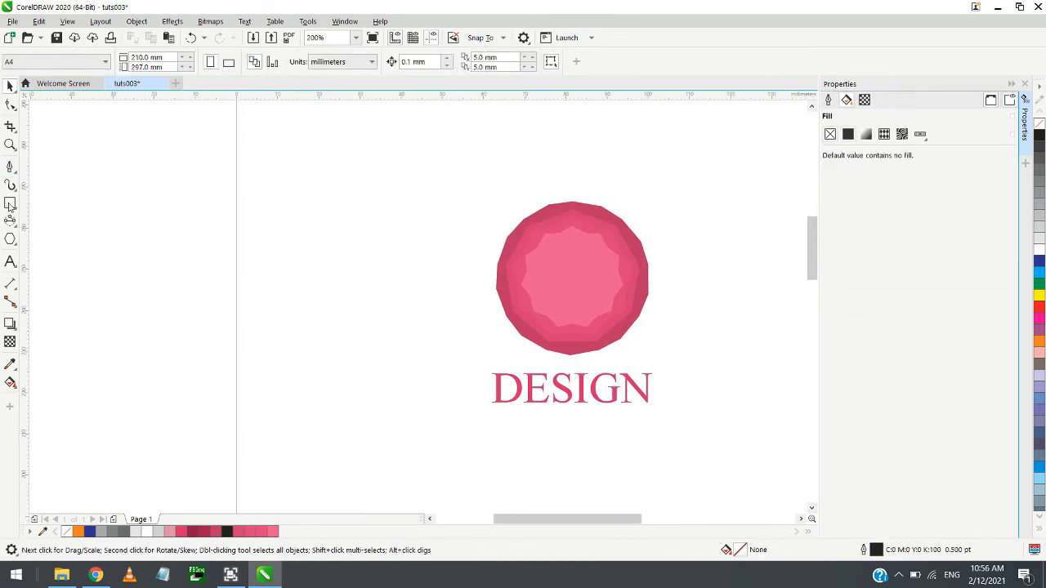
# Draw a closed irregular 11-node polygon about 43.9 × 46.4 mm with the Pen tool in the empty area beside the badge
pyautogui.click(10, 168)
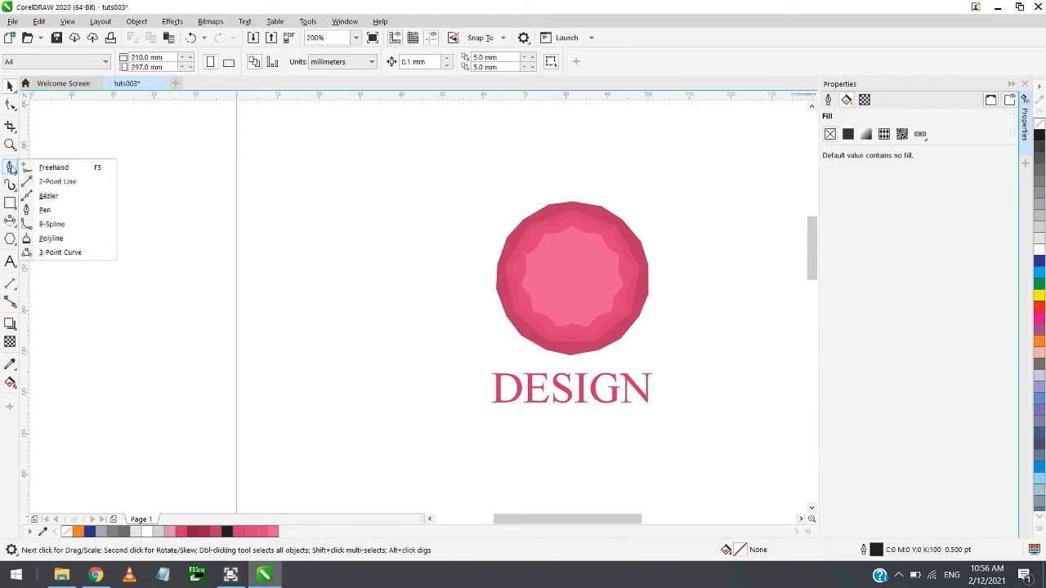
pyautogui.click(45, 210)
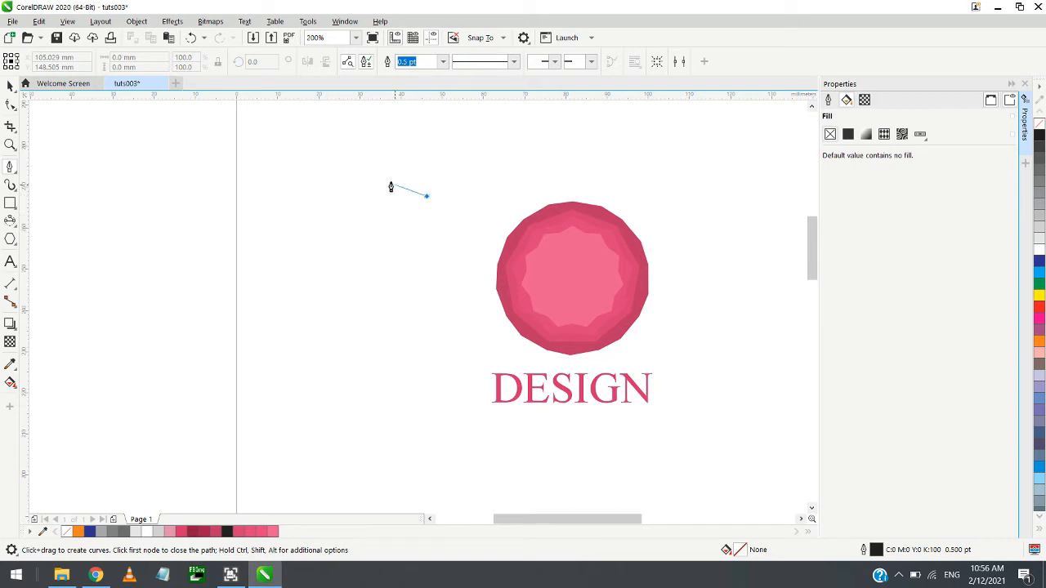
pyautogui.click(357, 148)
pyautogui.doubleClick(300, 167)
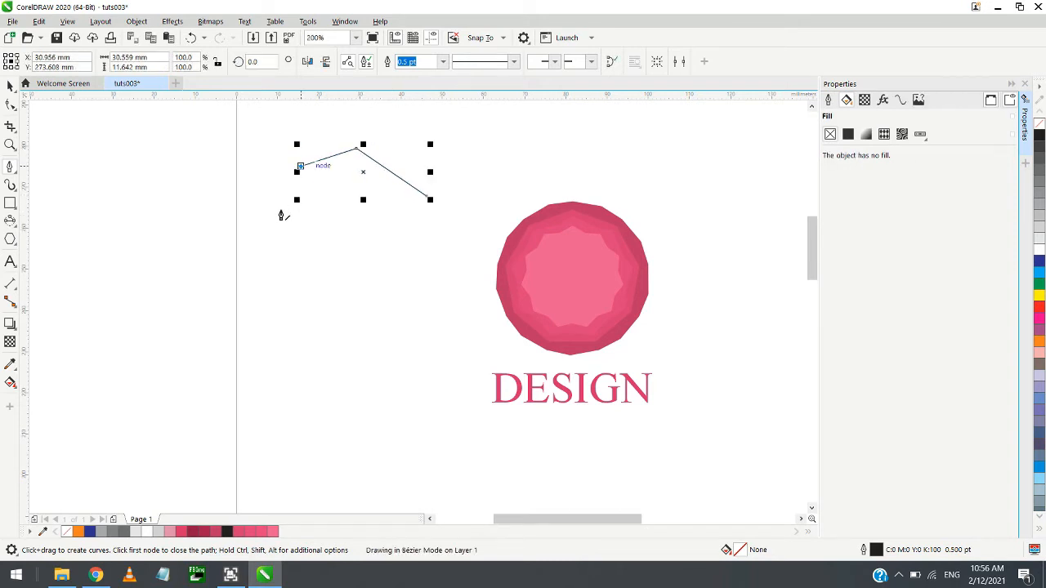
pyautogui.click(277, 217)
pyautogui.click(262, 261)
pyautogui.click(269, 286)
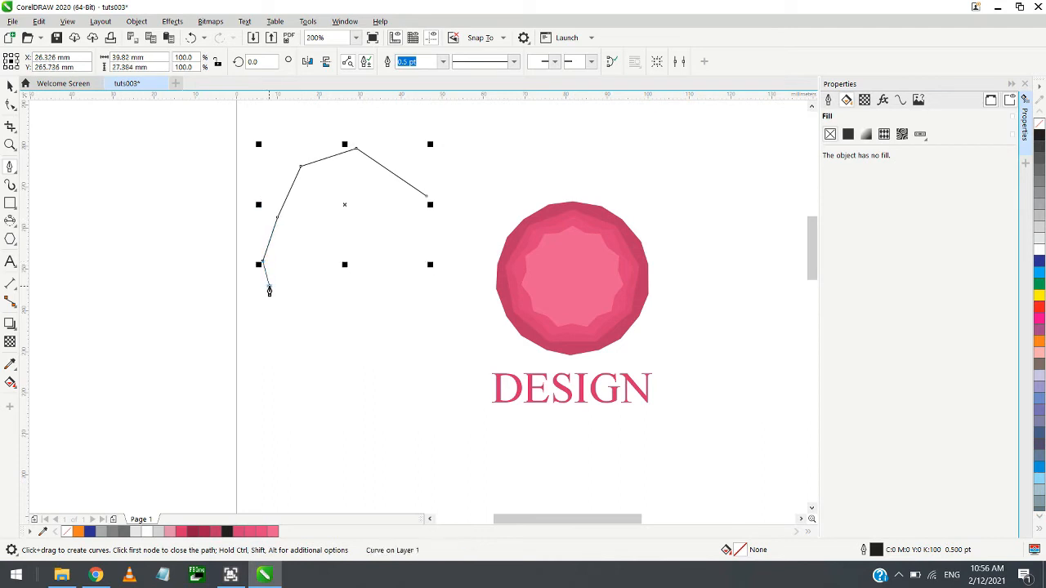
pyautogui.click(278, 305)
pyautogui.click(326, 339)
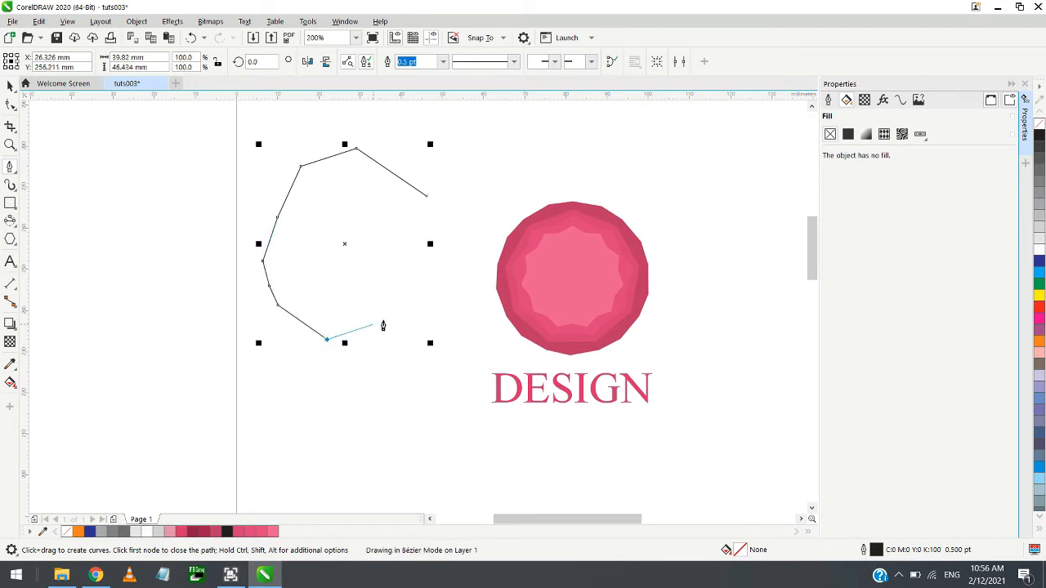
pyautogui.click(387, 317)
pyautogui.click(444, 265)
pyautogui.click(439, 210)
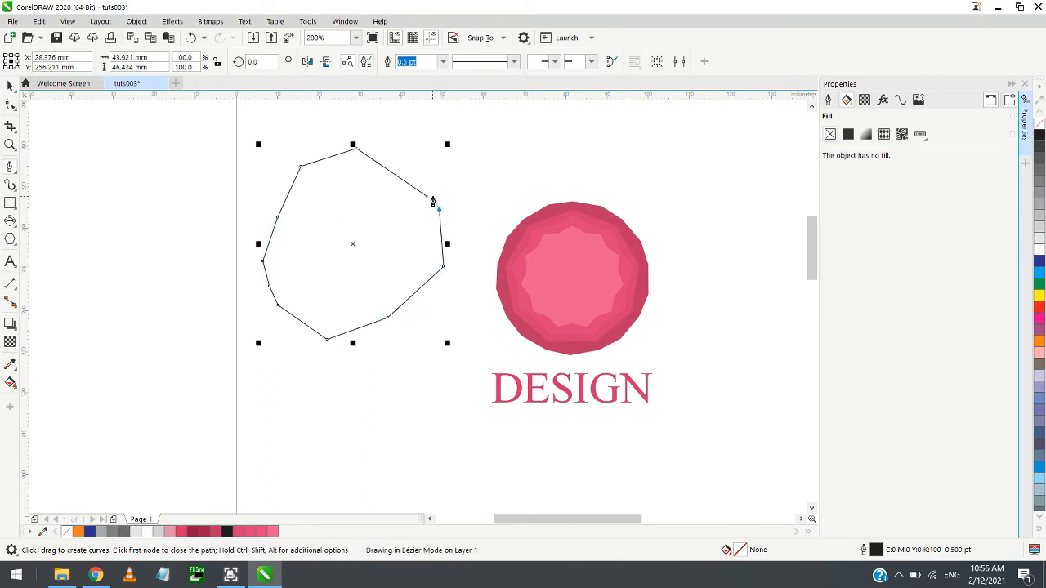
pyautogui.click(427, 198)
pyautogui.click(427, 197)
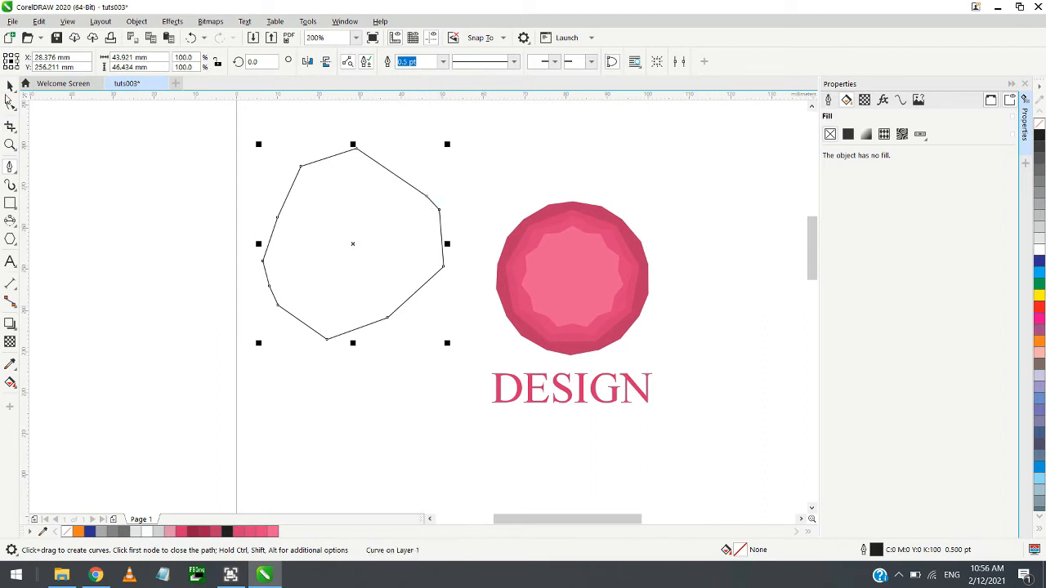
# Move the nodes on the polygon's upper-left side with the Shape tool so its outline rises to a pointed peak
pyautogui.click(12, 104)
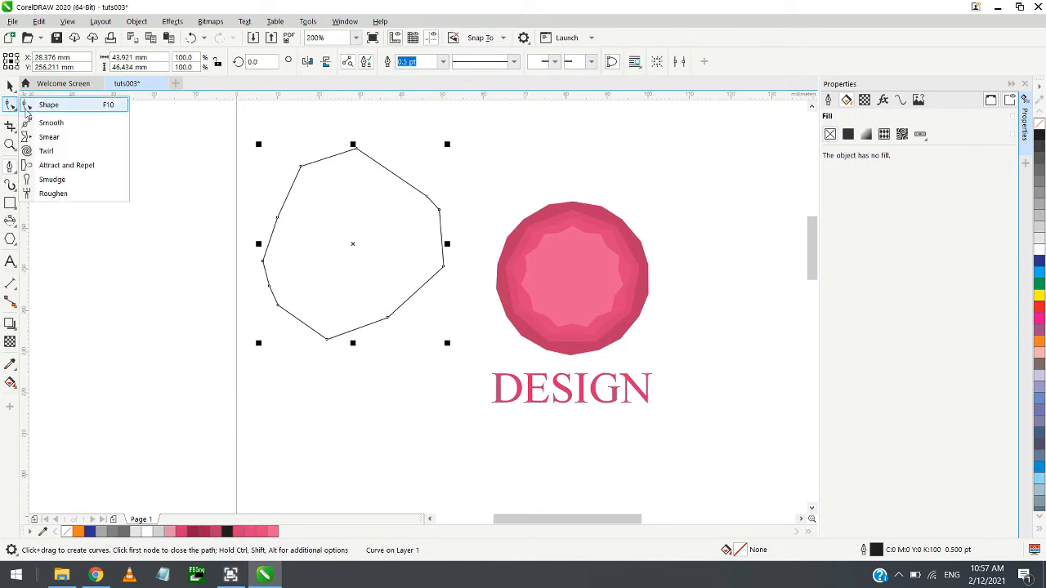
pyautogui.click(33, 106)
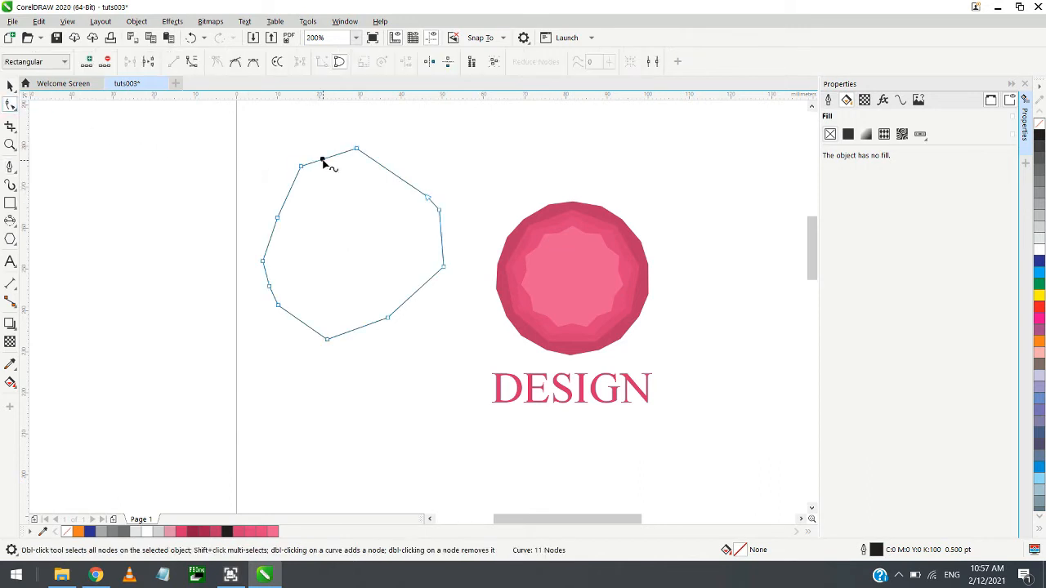
pyautogui.moveTo(323, 161); pyautogui.dragTo(287, 206)
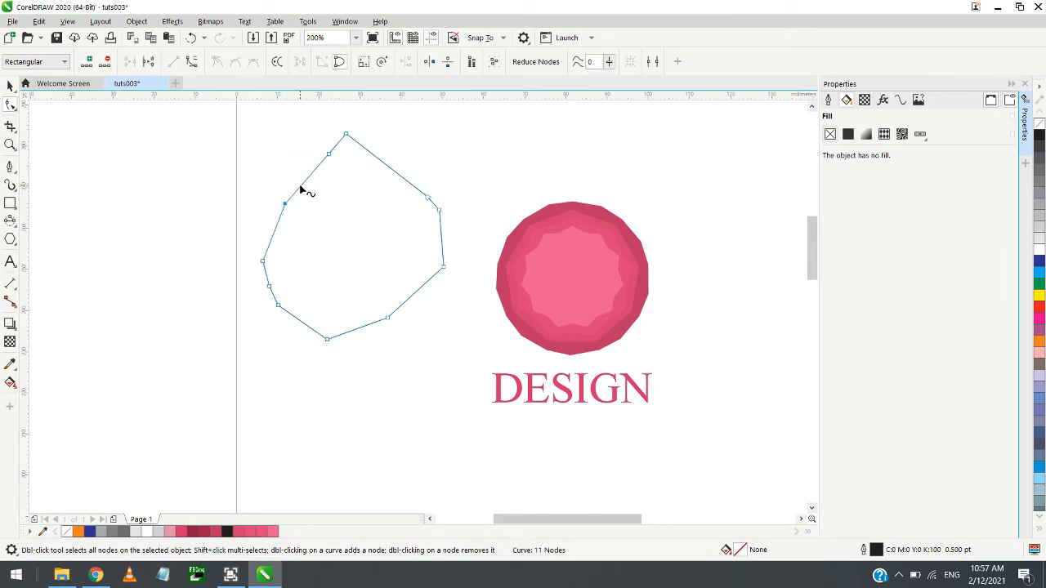
# Convert the polygon's two sloping edges beside the peak to curves and bend both inward
pyautogui.rightClick(300, 188)
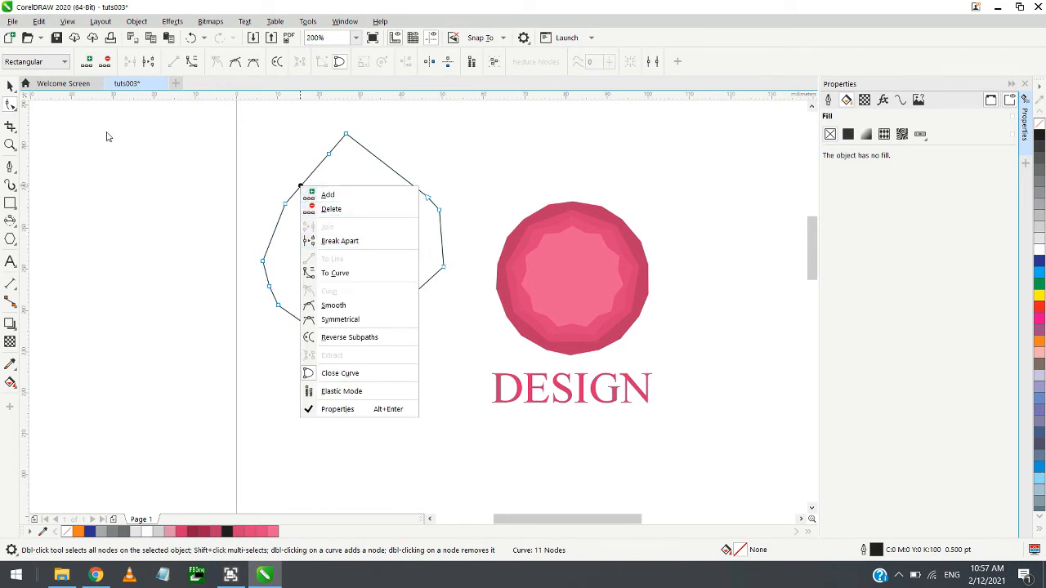
pyautogui.click(333, 278)
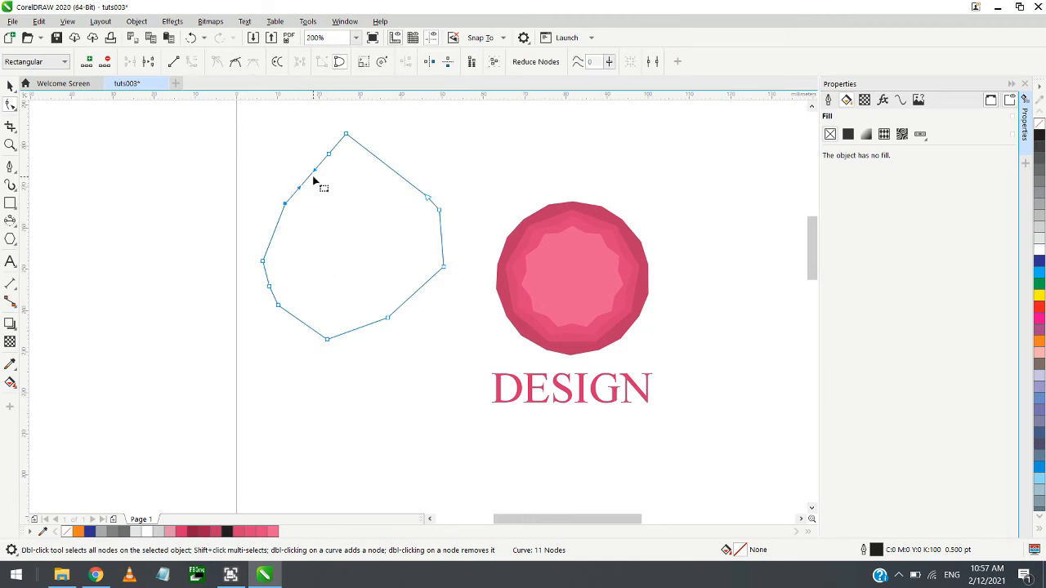
pyautogui.moveTo(316, 177); pyautogui.dragTo(347, 211)
pyautogui.click(311, 238)
pyautogui.rightClick(386, 170)
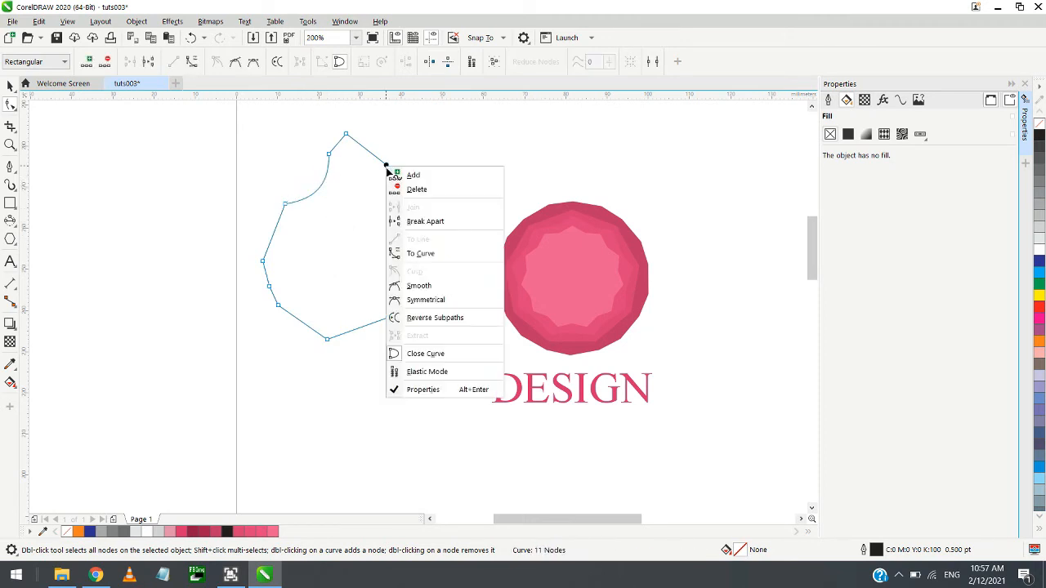
pyautogui.click(421, 253)
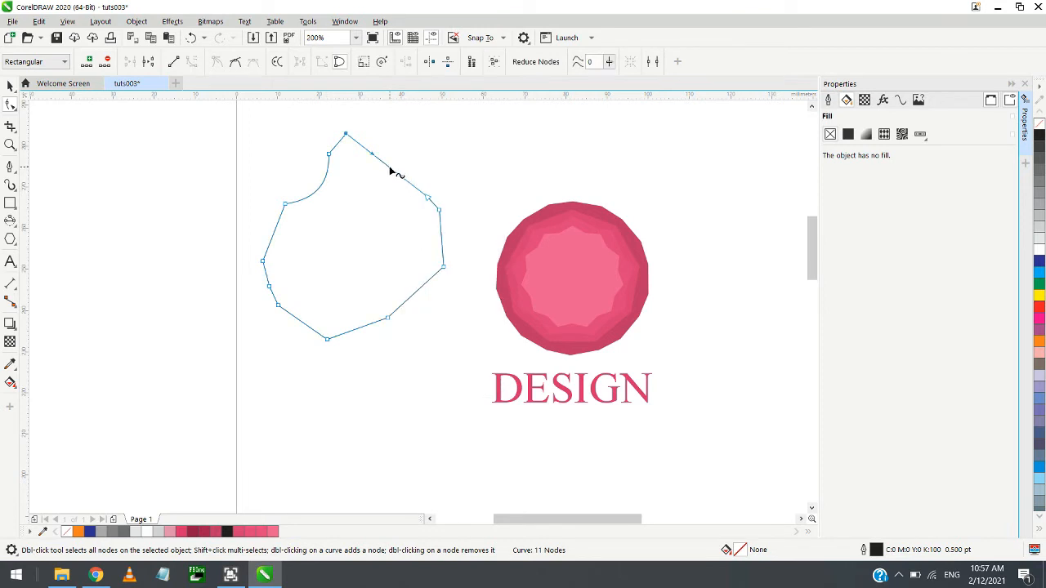
pyautogui.moveTo(393, 170); pyautogui.dragTo(369, 190)
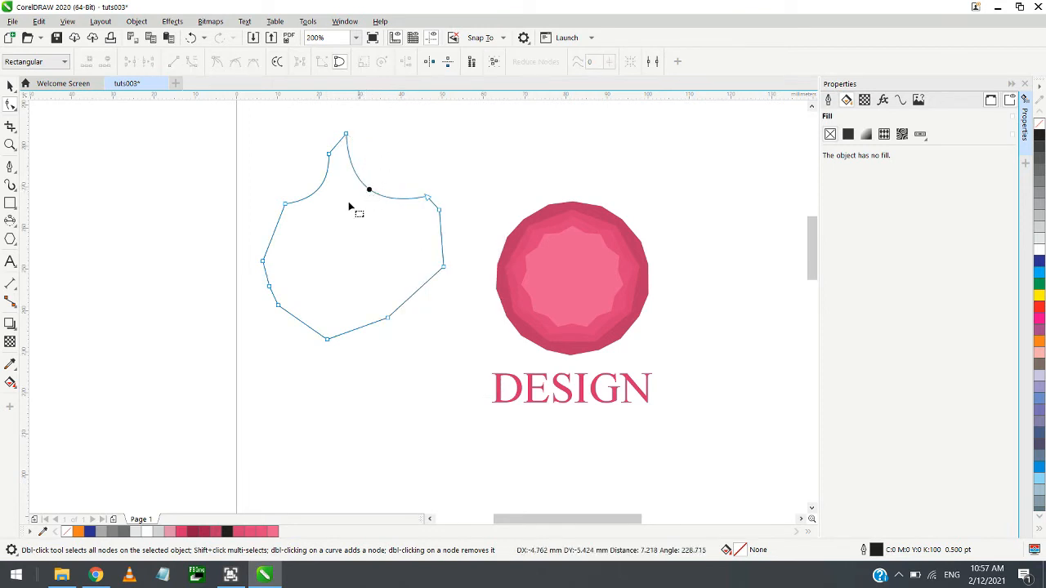
# Convert the edge below the shape's upper-left corner to a curve, bend it inward, and activate the Pen tool
pyautogui.rightClick(276, 237)
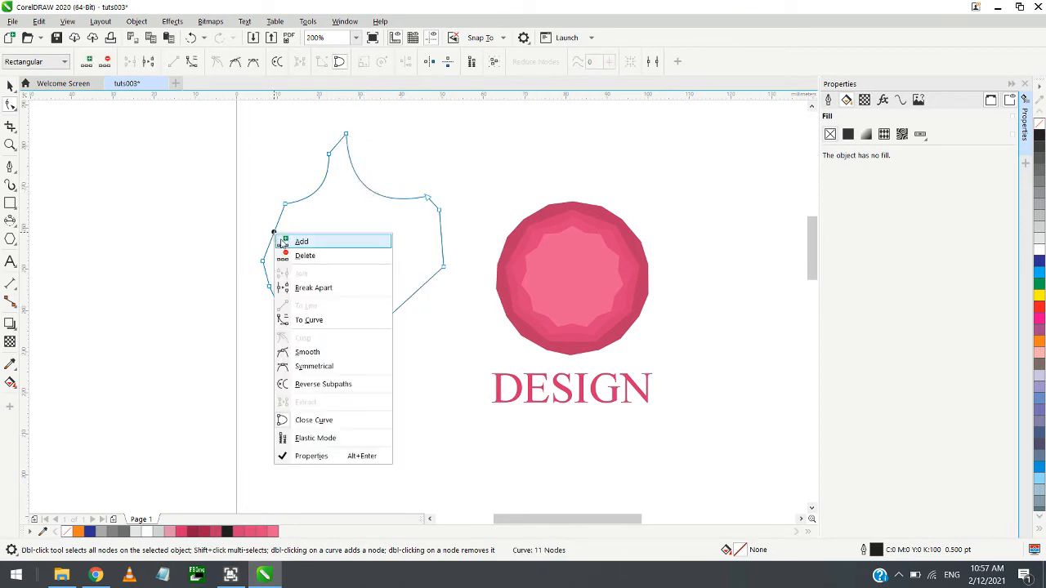
pyautogui.click(307, 319)
pyautogui.moveTo(278, 237); pyautogui.dragTo(292, 245)
pyautogui.click(11, 168)
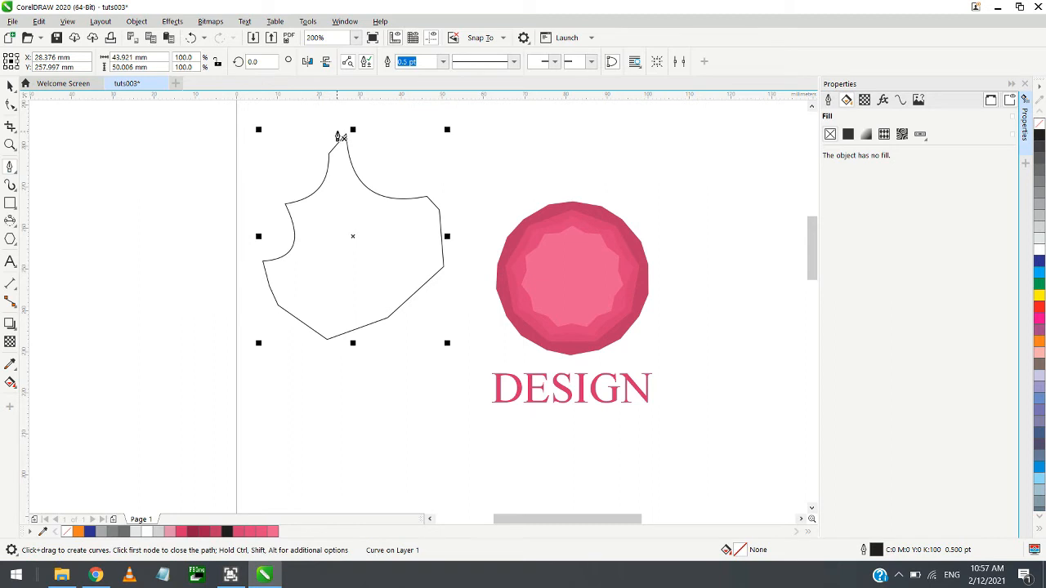
pyautogui.click(341, 134)
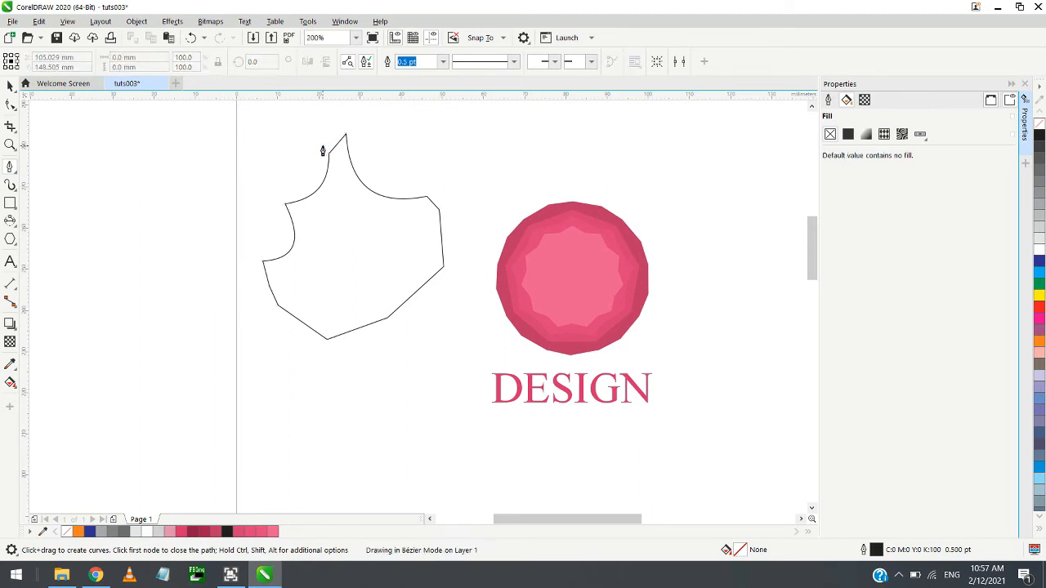
pyautogui.hotkey('ctrl', 'z')
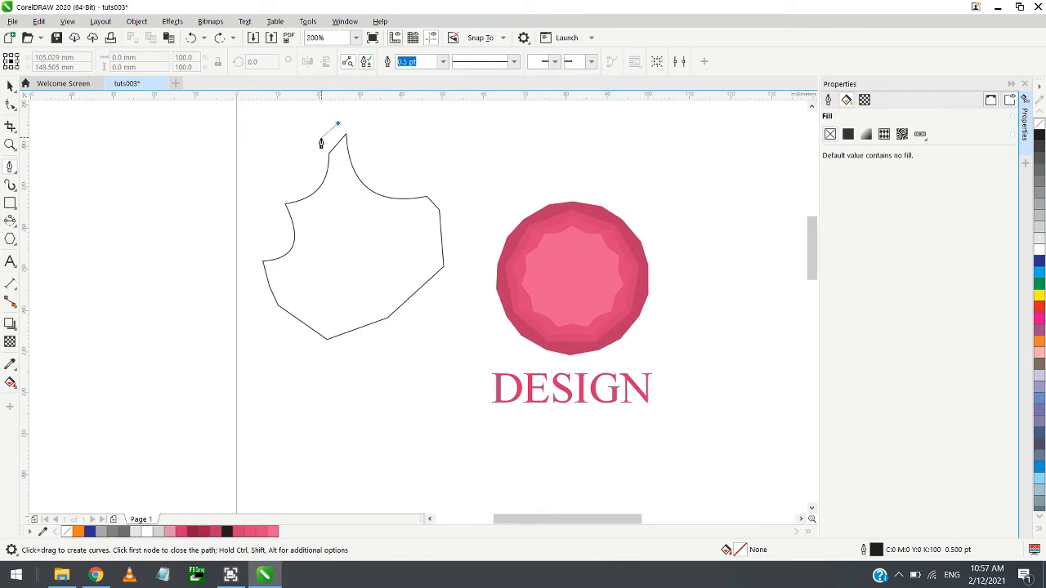
pyautogui.moveTo(319, 139); pyautogui.dragTo(326, 164)
pyautogui.hotkey('ctrl', 'z')
# Trace an open second outline just outside the shape, from the peak down its curved left side, about 21.4 × 32.7 mm
pyautogui.click(324, 149)
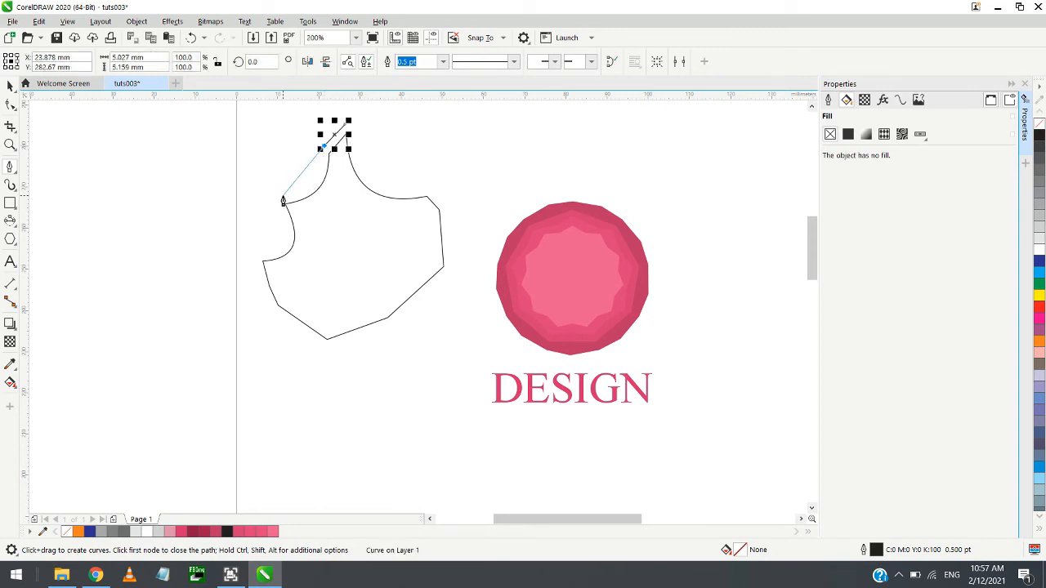
pyautogui.moveTo(279, 201); pyautogui.dragTo(225, 206)
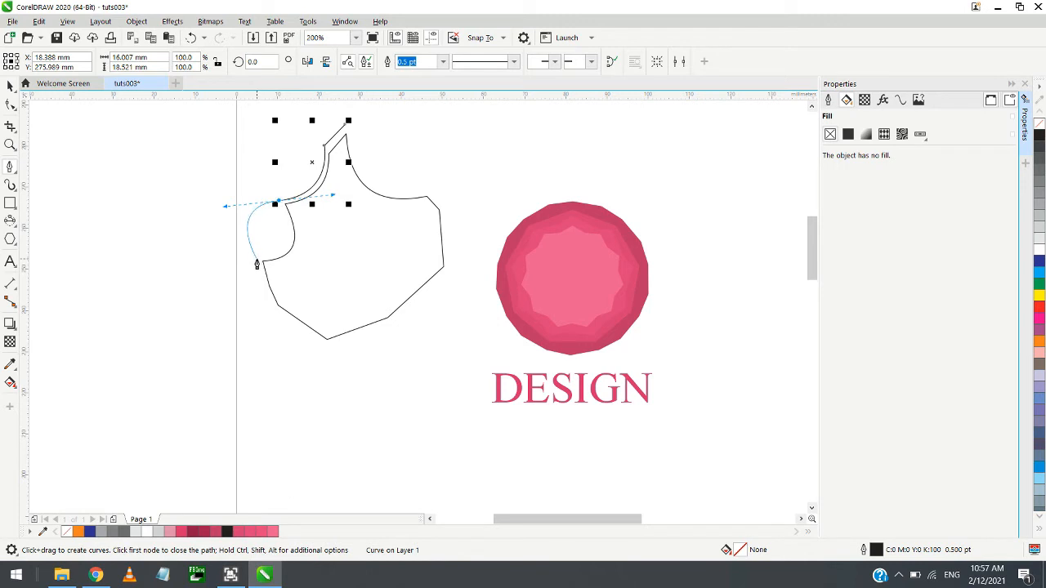
pyautogui.moveTo(257, 260); pyautogui.dragTo(183, 286)
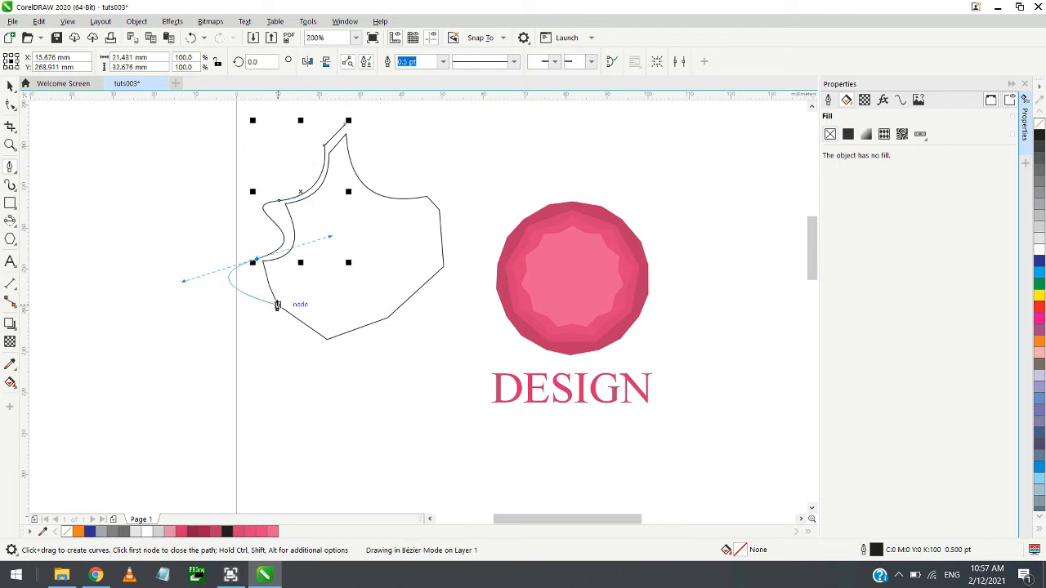
pyautogui.press('ctrl')
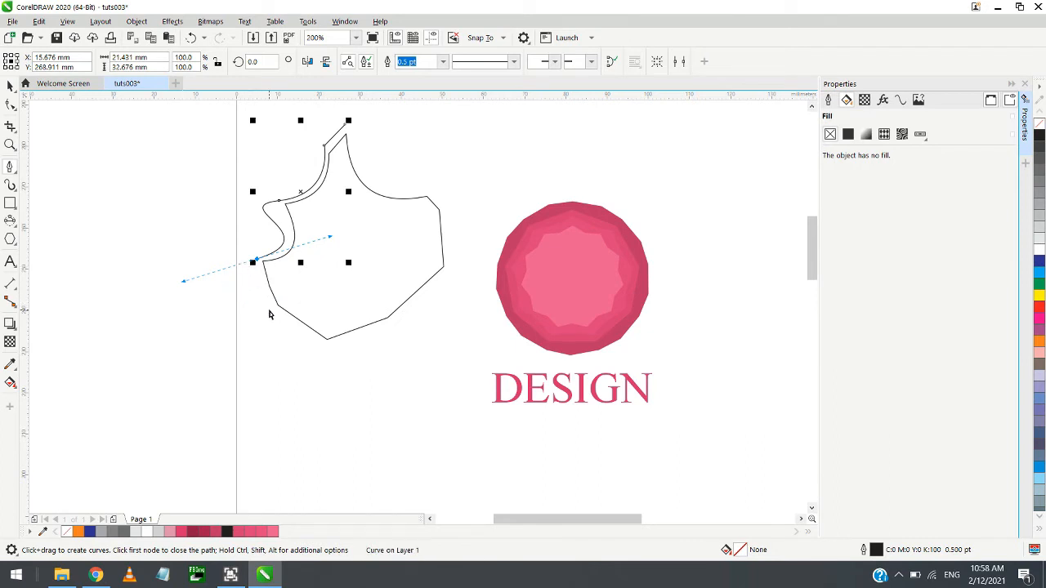
pyautogui.press('Escape')
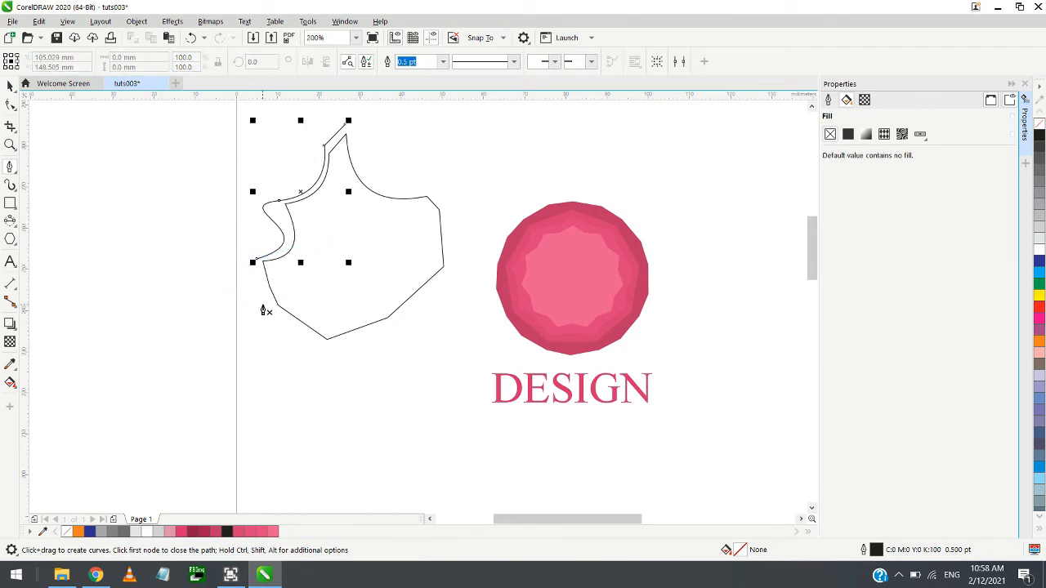
pyautogui.click(257, 259)
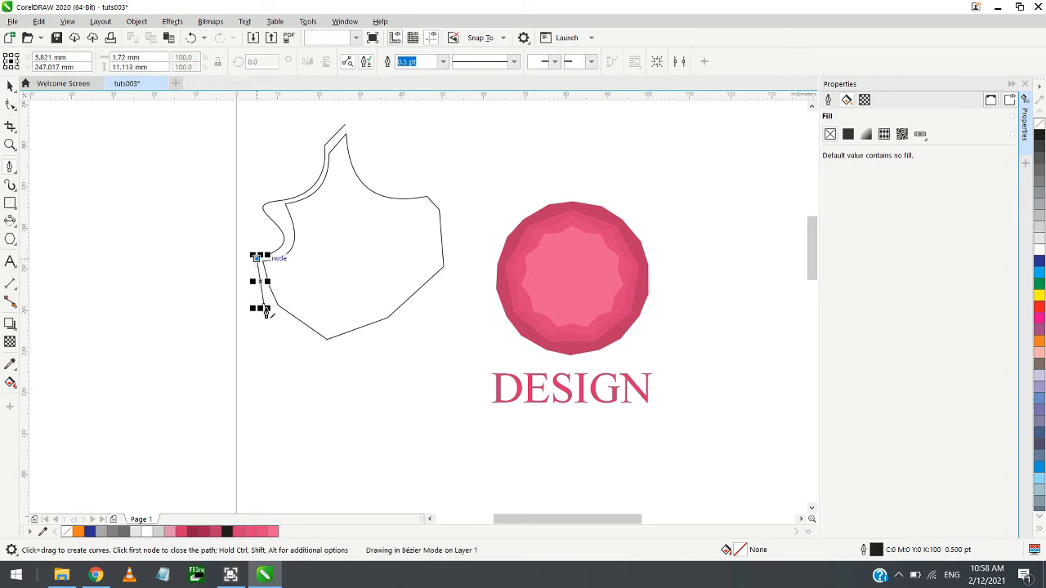
pyautogui.hotkey('ctrl', 'z')
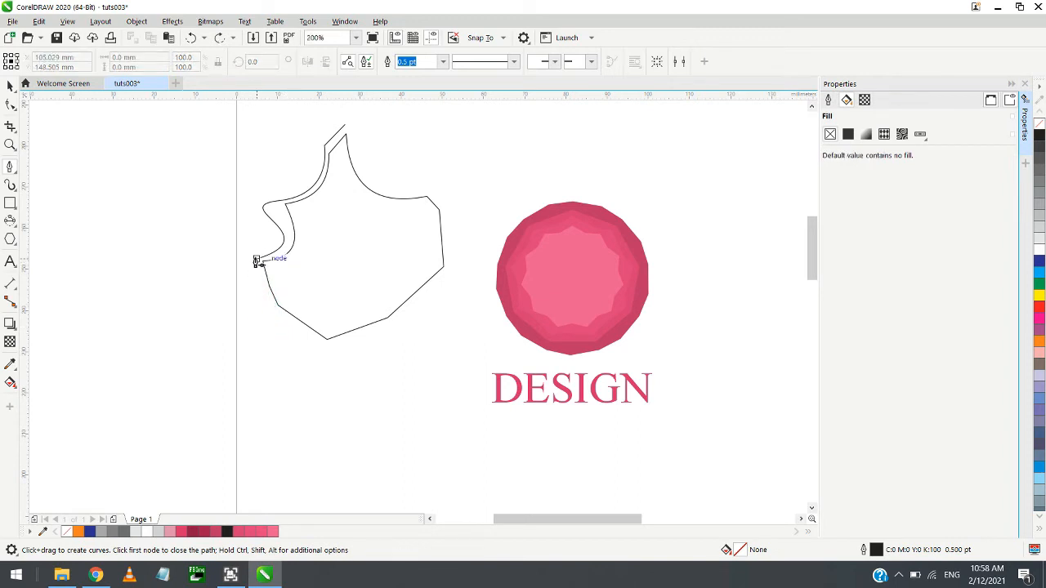
pyautogui.click(254, 263)
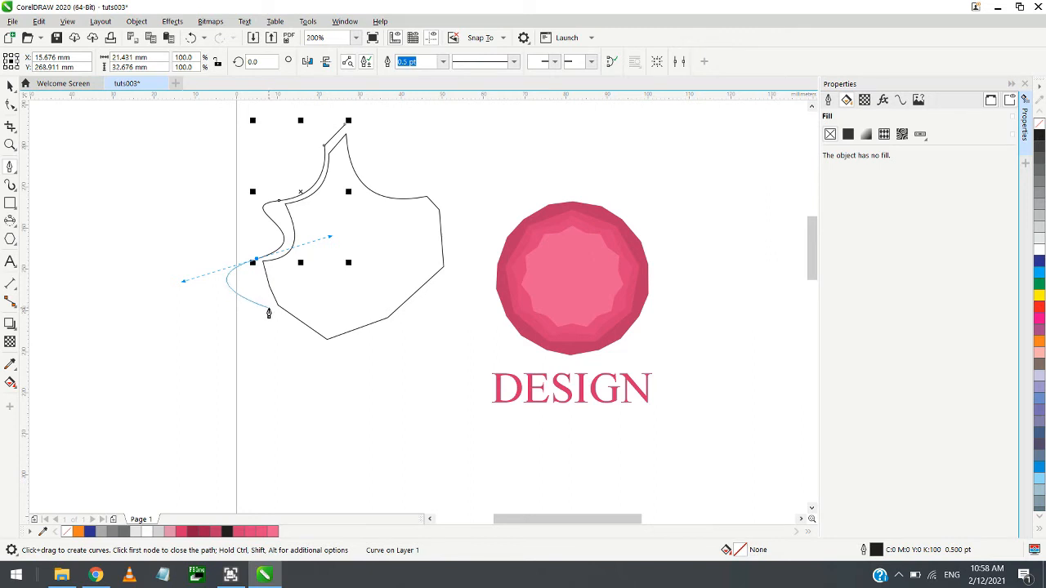
# Continue the outer outline around the shape's lower and right sides and close it at the peak with an inward curve, about 57 × 53.8 mm overall
pyautogui.click(266, 304)
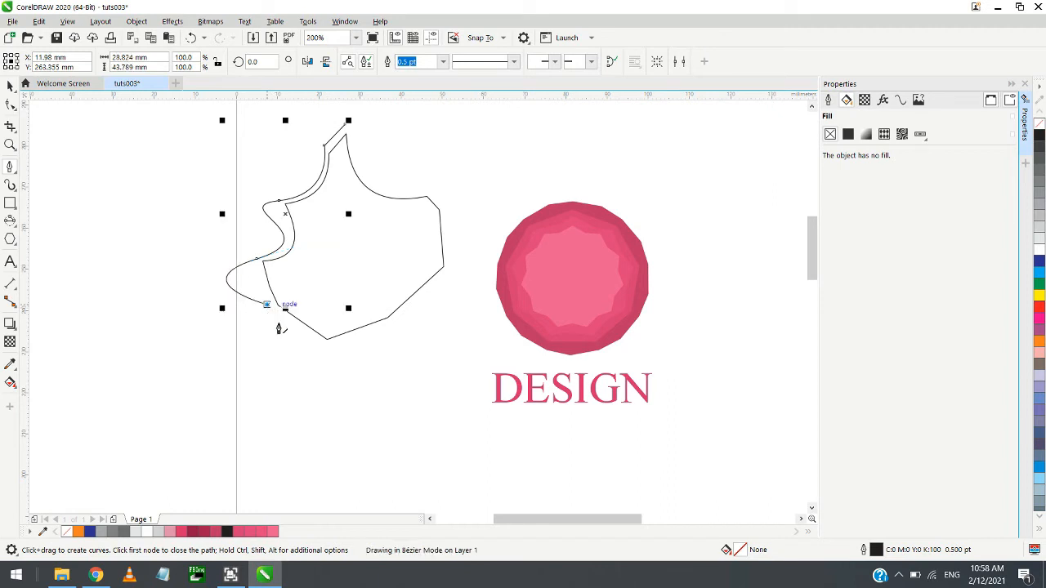
pyautogui.click(322, 345)
pyautogui.click(387, 318)
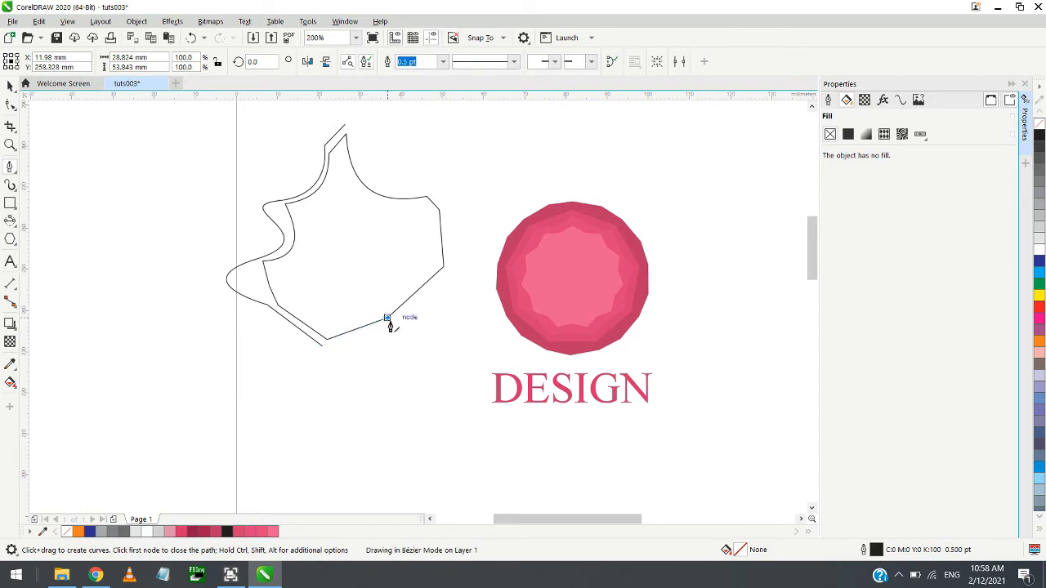
pyautogui.click(452, 275)
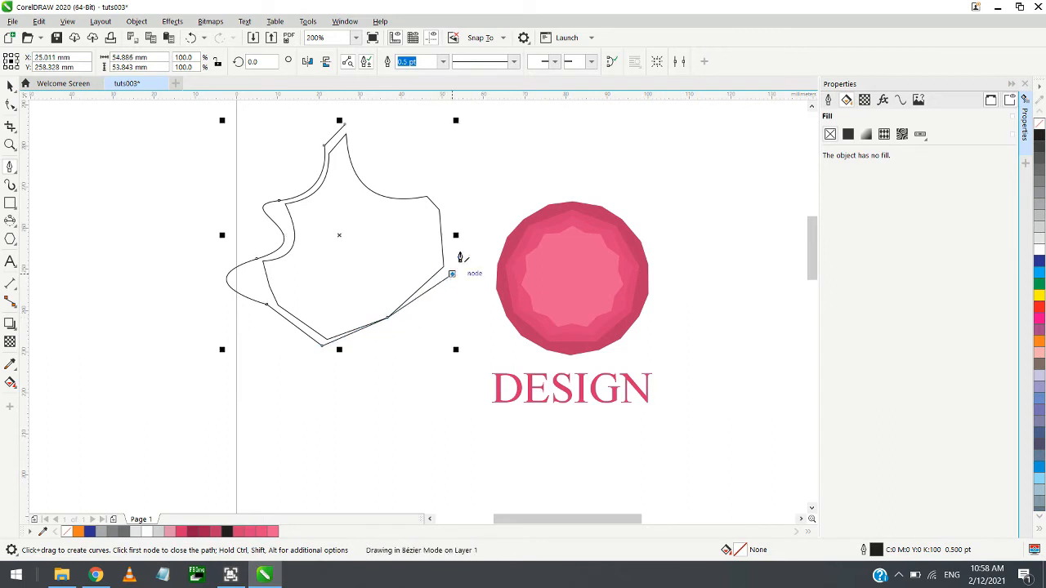
pyautogui.click(460, 214)
pyautogui.click(442, 194)
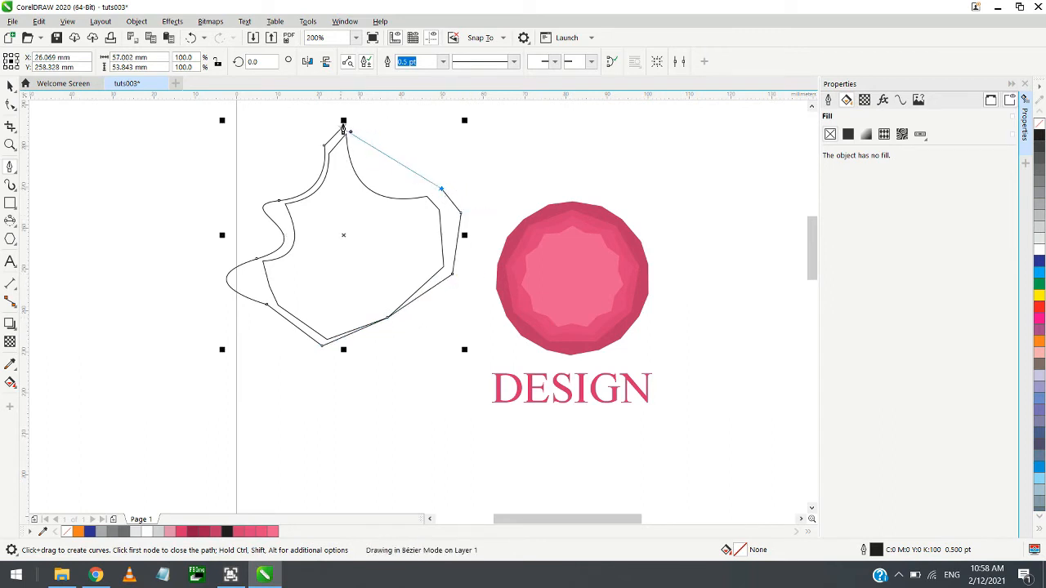
pyautogui.moveTo(344, 121); pyautogui.dragTo(368, 275)
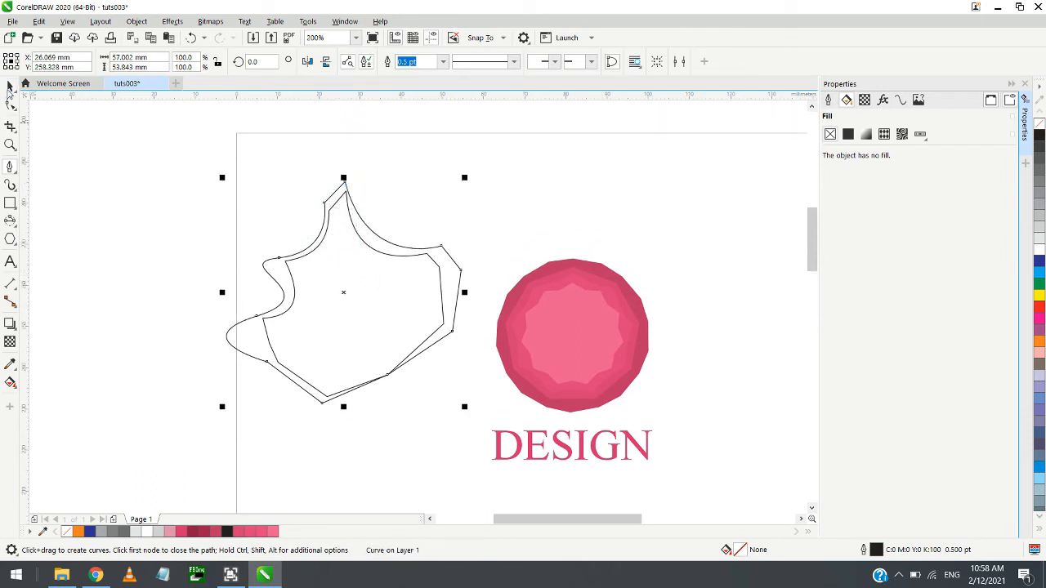
# Convert the outer outline's bulging lower-left segment to a line and reshape the left side around the inner shape's notch
pyautogui.click(10, 103)
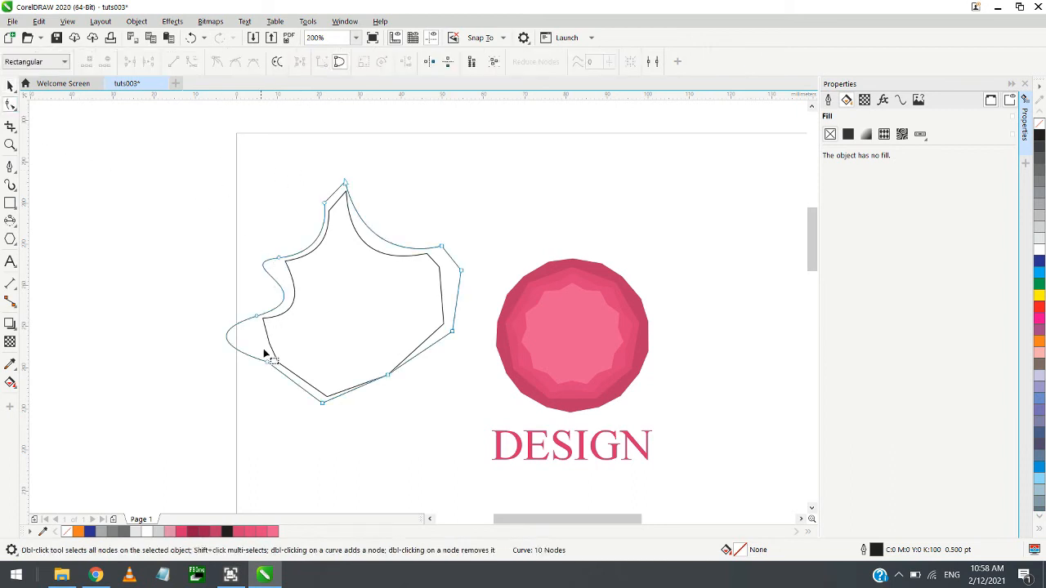
pyautogui.click(278, 374)
pyautogui.scroll(1, 250, 355)
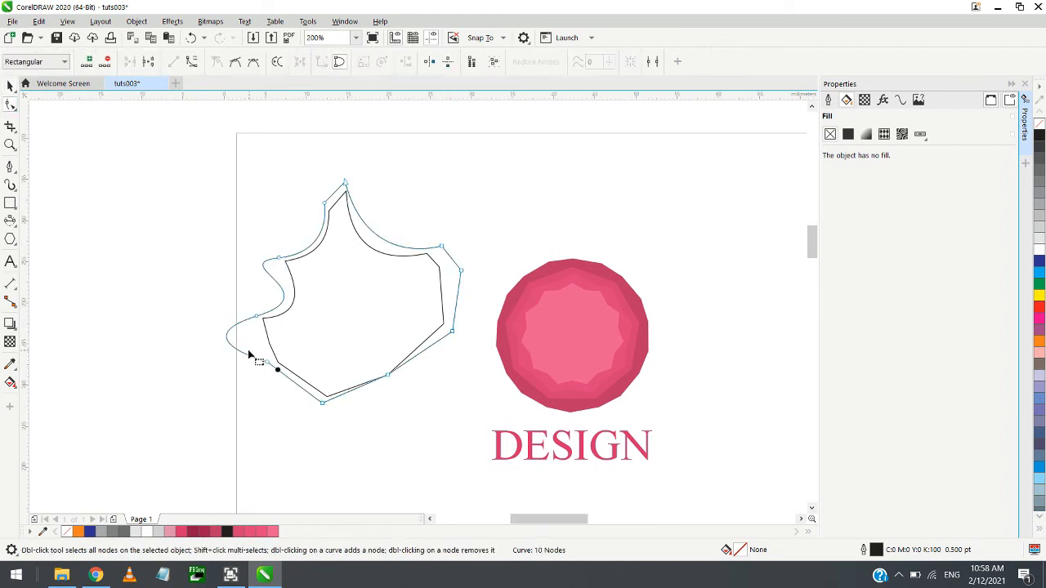
pyautogui.rightClick(204, 331)
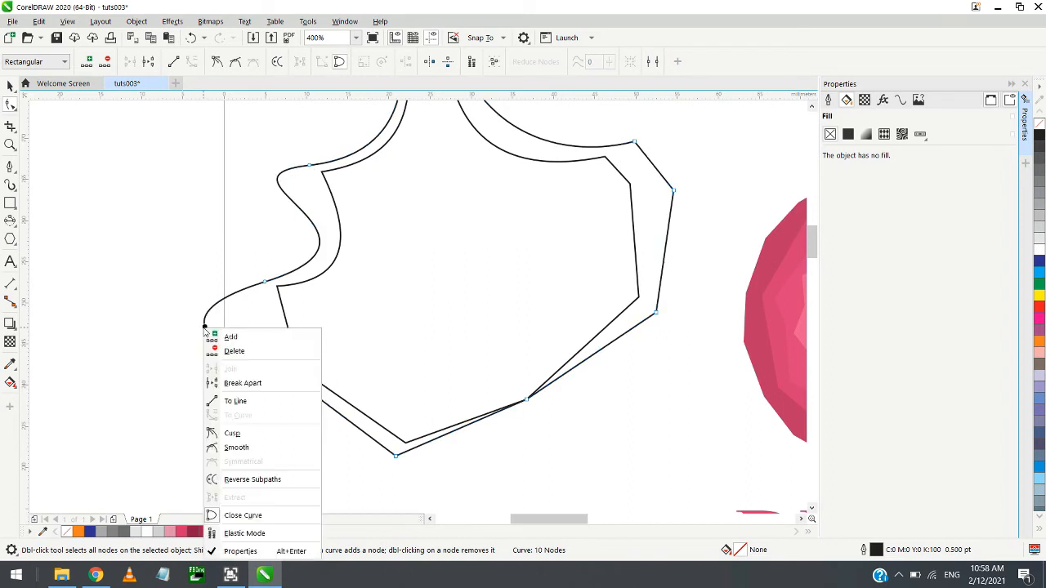
pyautogui.click(240, 399)
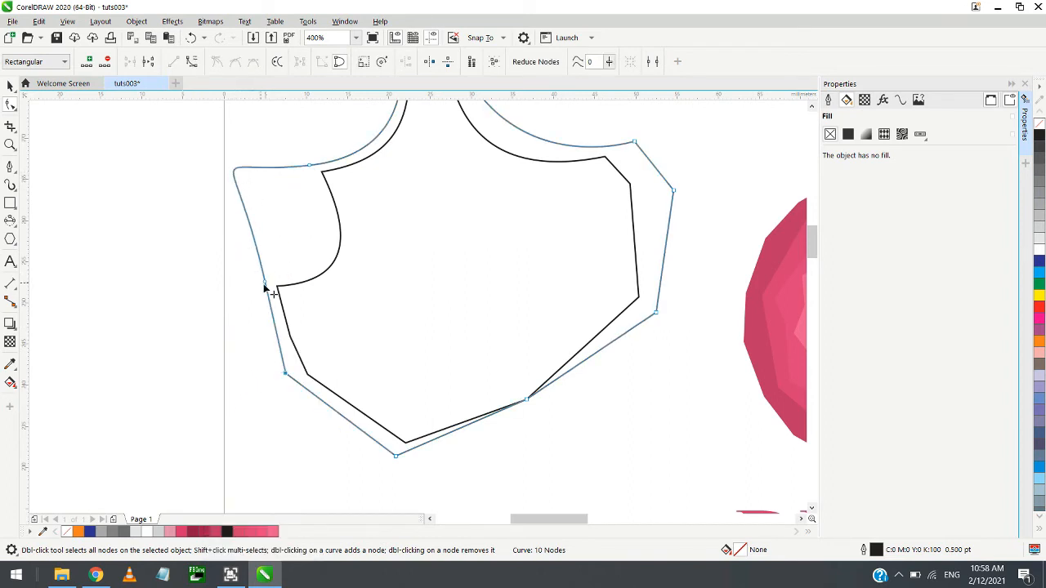
pyautogui.moveTo(266, 286); pyautogui.dragTo(368, 301)
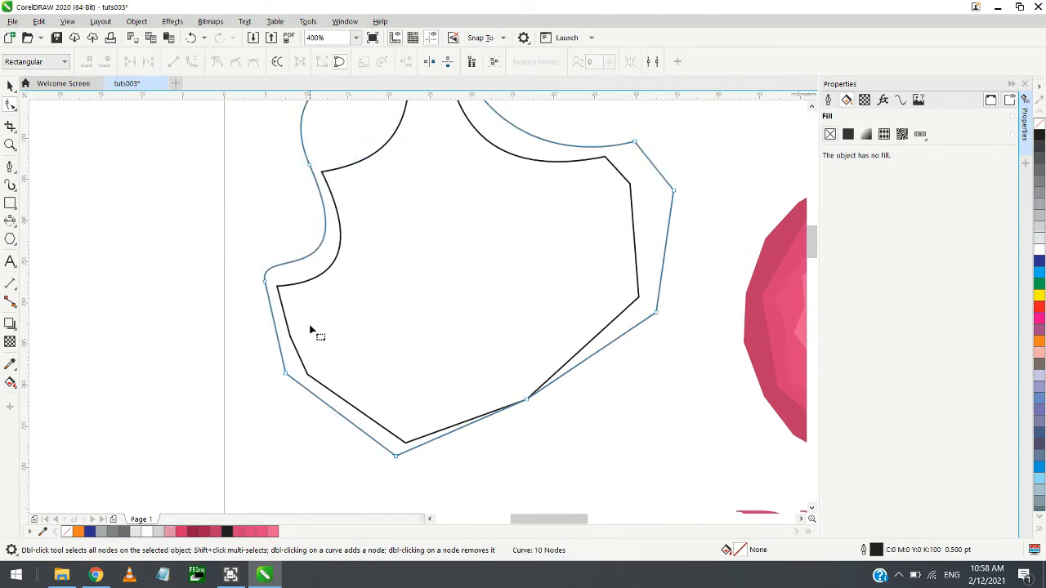
pyautogui.scroll(-2, 311, 331)
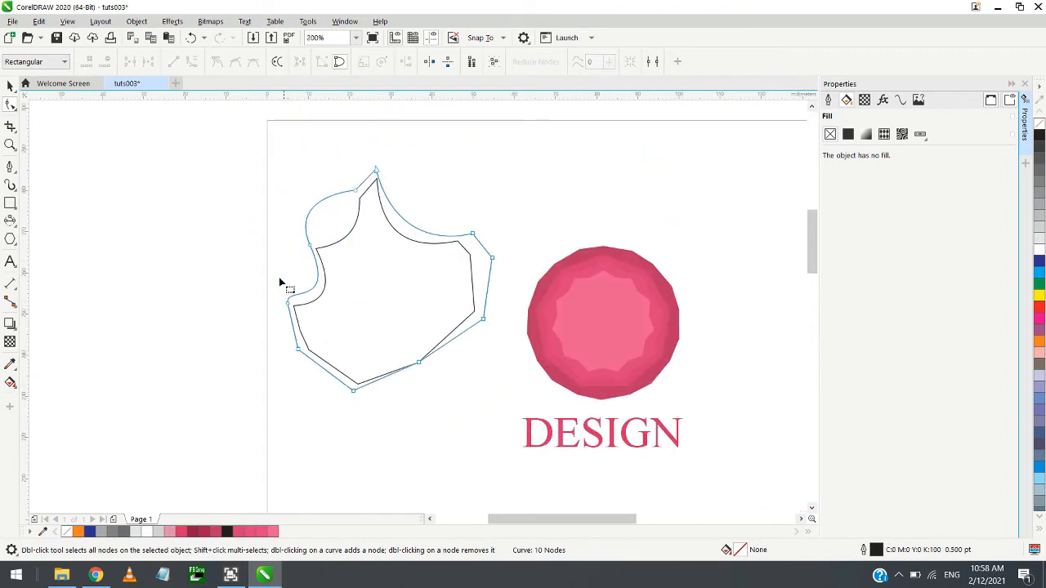
# Start a third outline with the Bézier tool just inside the original shape, from its peak down the curved left side
pyautogui.click(14, 174)
pyautogui.click(47, 191)
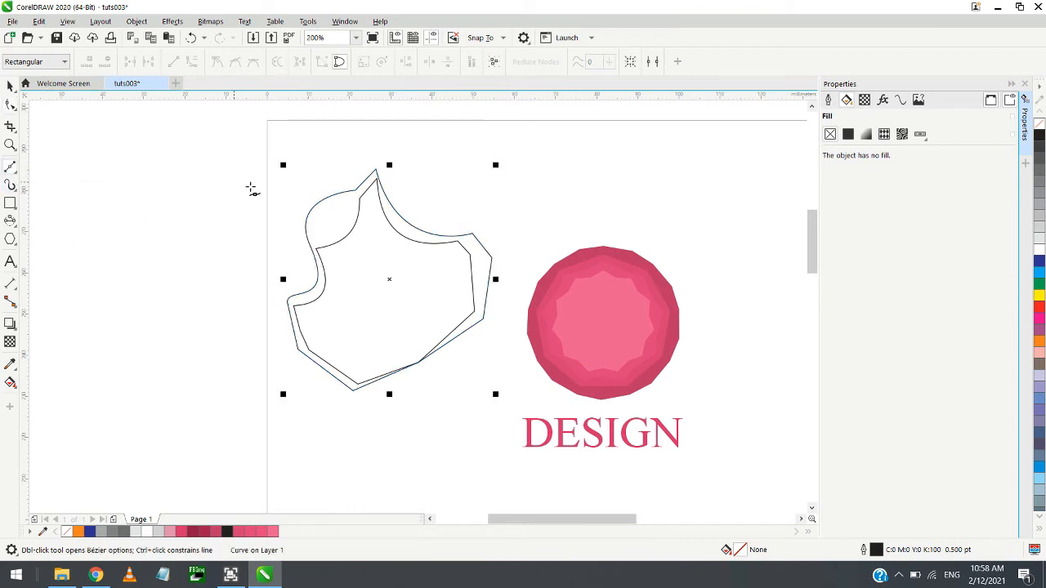
pyautogui.click(369, 199)
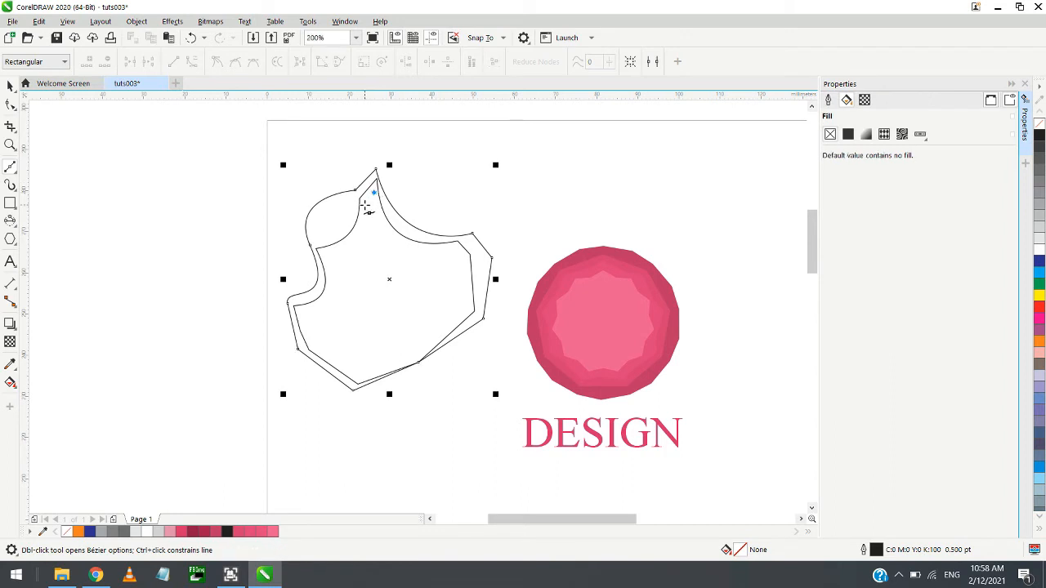
pyautogui.moveTo(338, 255); pyautogui.dragTo(301, 259)
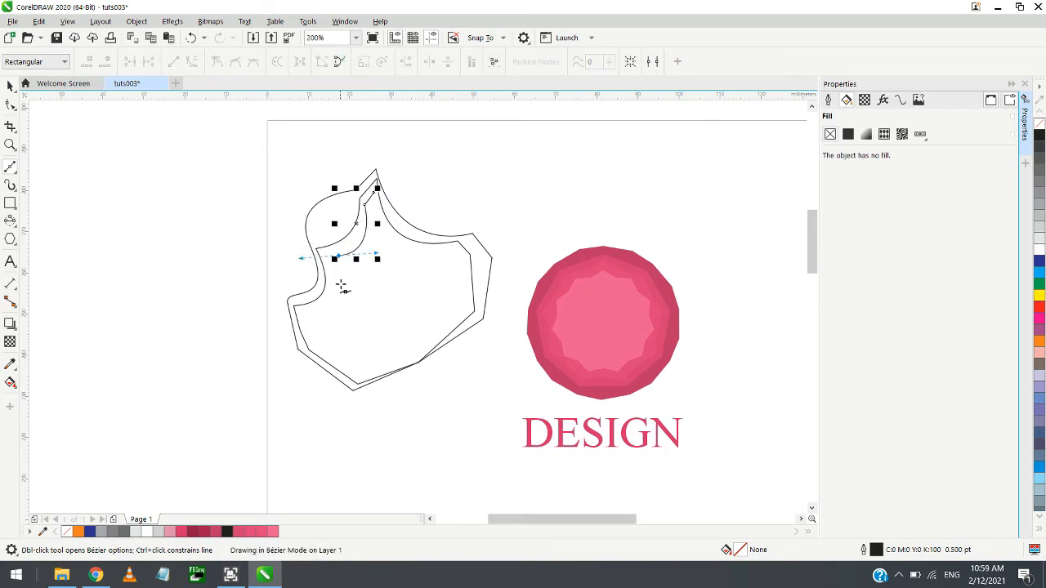
pyautogui.moveTo(307, 309); pyautogui.dragTo(237, 331)
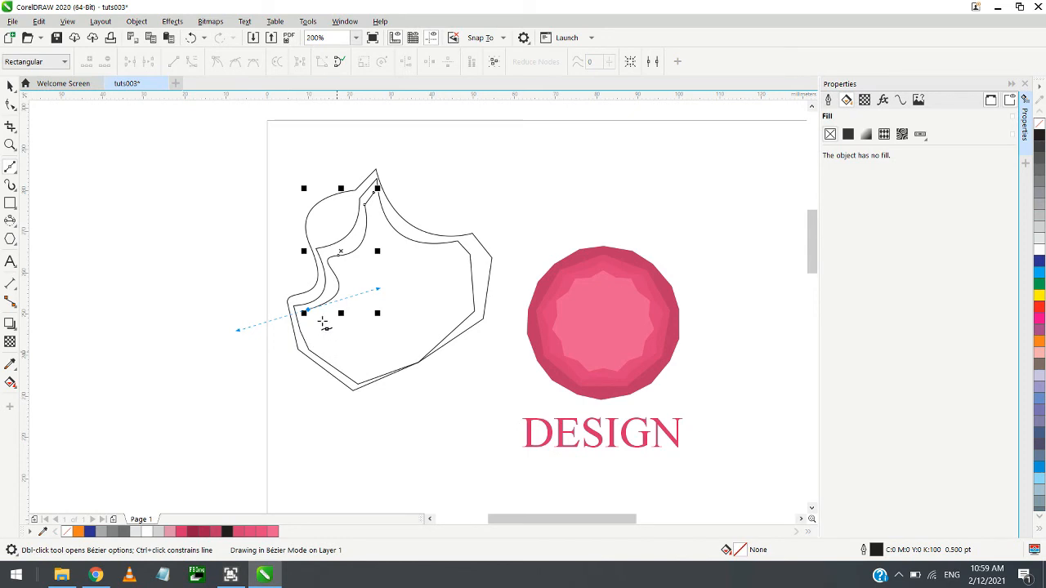
# Continue the inner Bézier outline around the lower and right sides and close it at its peak with an inward curve
pyautogui.scroll(1, 319, 312)
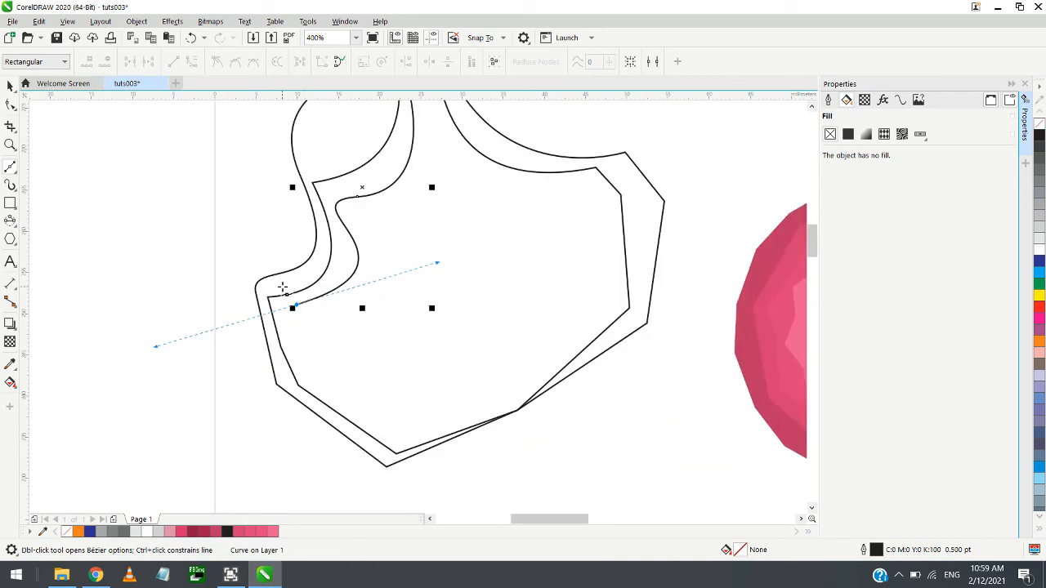
pyautogui.click(309, 383)
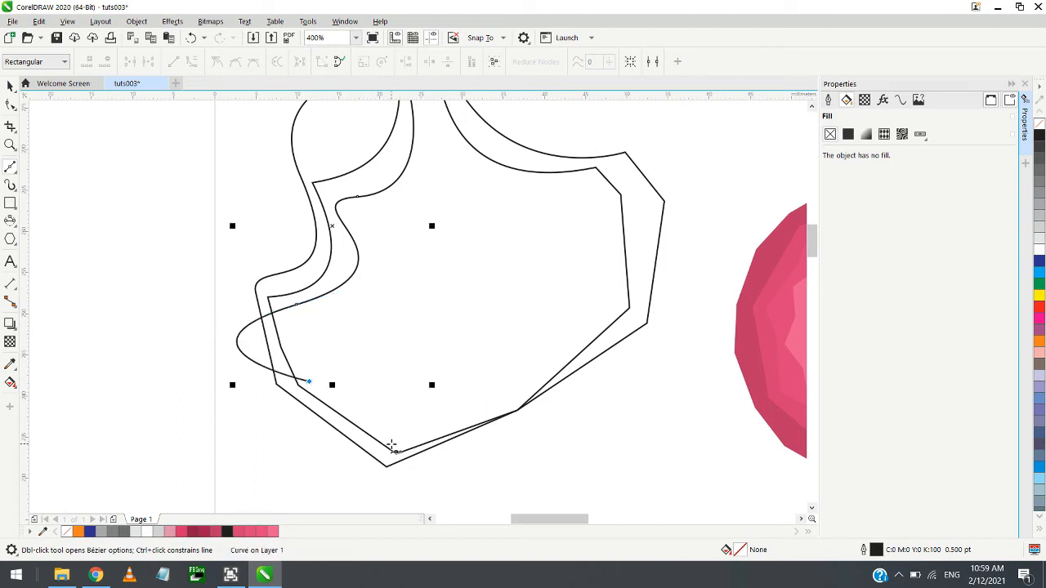
pyautogui.click(395, 442)
pyautogui.click(512, 406)
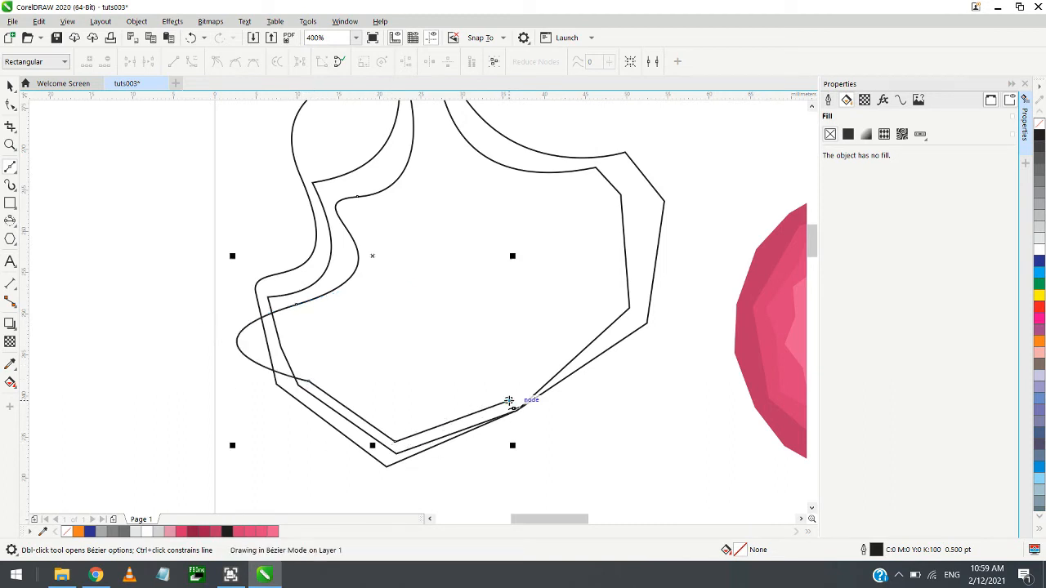
pyautogui.click(614, 306)
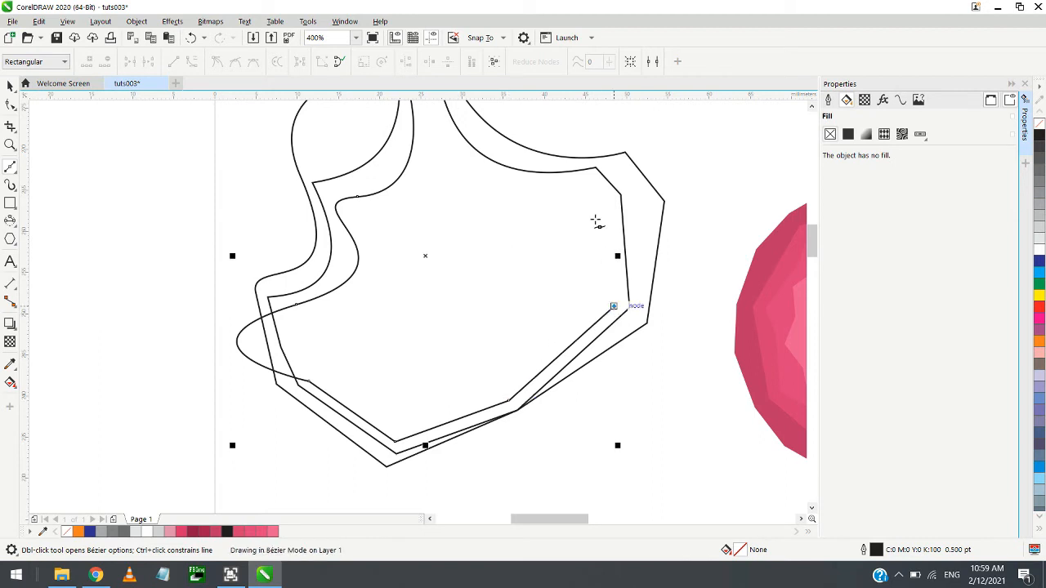
pyautogui.click(589, 179)
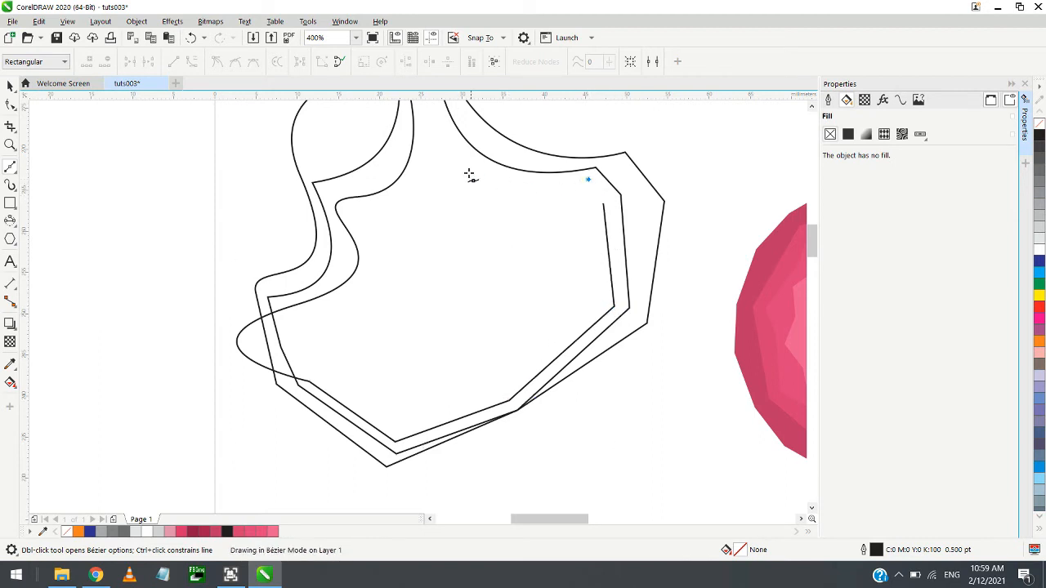
pyautogui.scroll(-2, 460, 200)
pyautogui.scroll(2, 455, 180)
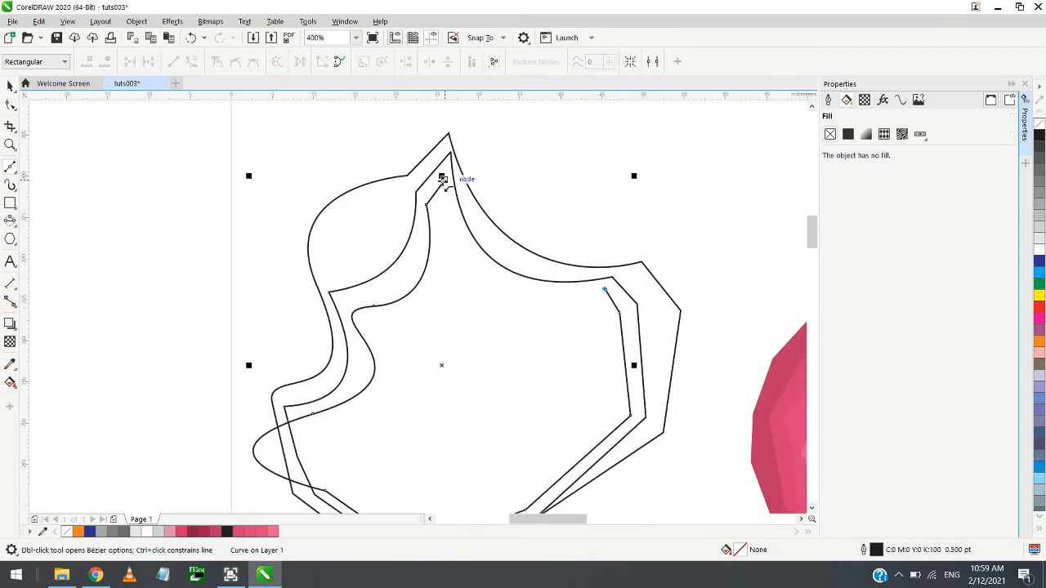
pyautogui.moveTo(442, 178)
pyautogui.mouseDown()
pyautogui.moveTo(465, 148)
pyautogui.moveTo(398, 286)
pyautogui.moveTo(460, 334)
pyautogui.moveTo(454, 327)
pyautogui.mouseUp()
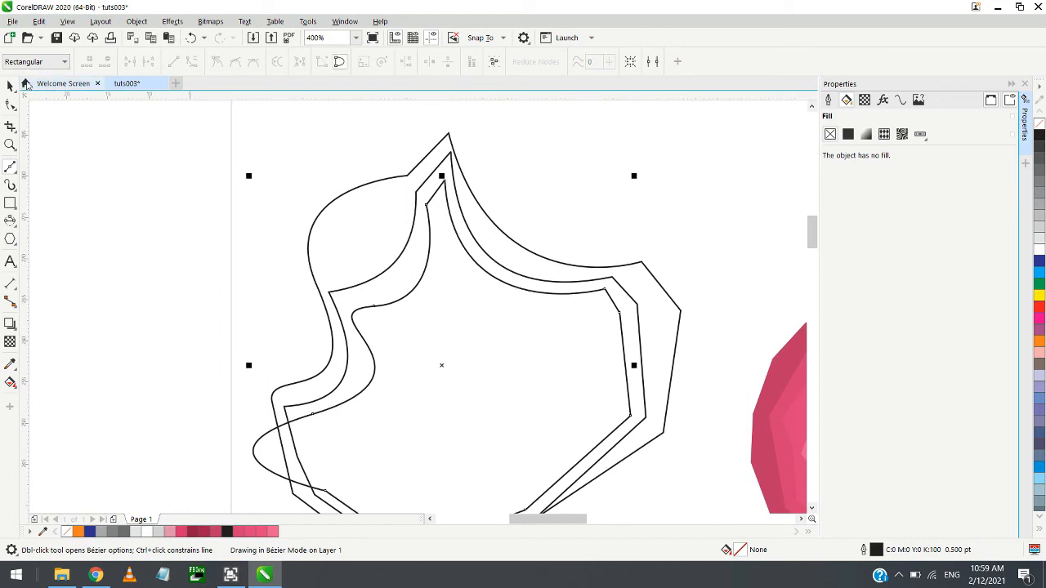
# Separate the three nested outlines, moving the outer one left off the page, the inner one down and the original one up
pyautogui.click(10, 86)
pyautogui.click(573, 233)
pyautogui.scroll(-2, 573, 233)
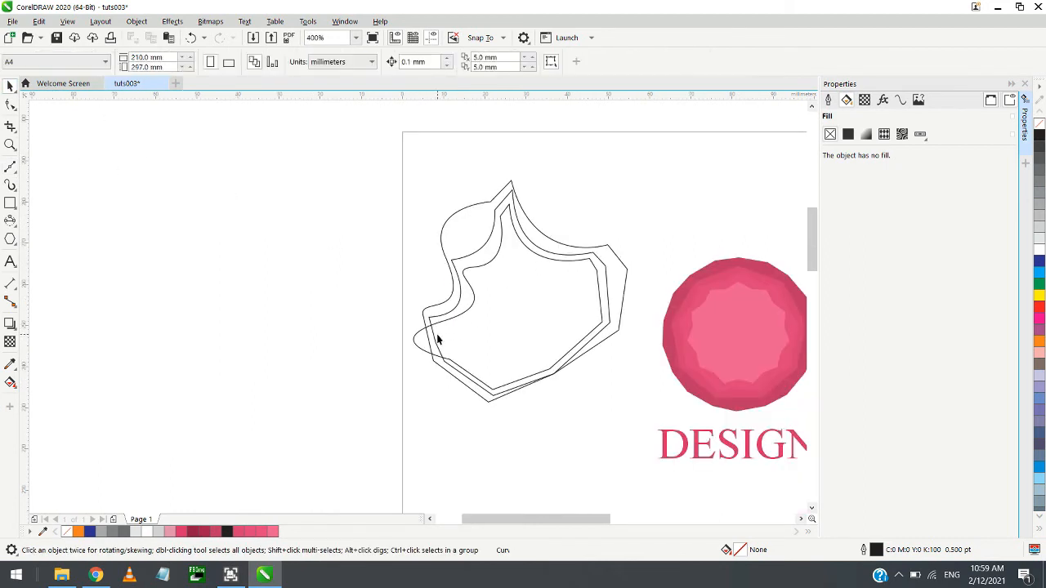
pyautogui.click(477, 256)
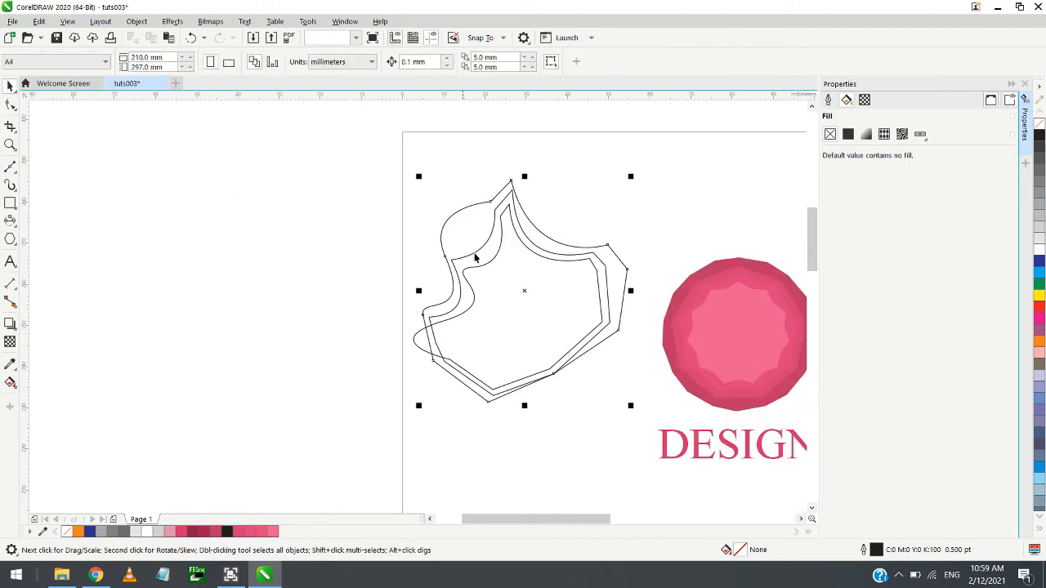
pyautogui.moveTo(476, 256); pyautogui.dragTo(324, 250)
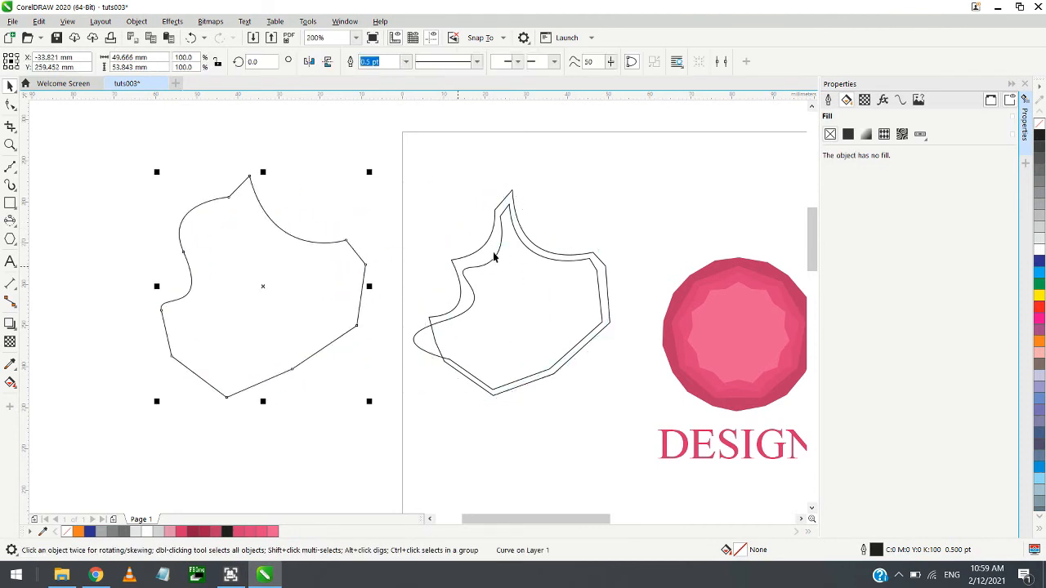
pyautogui.click(468, 281)
pyautogui.moveTo(469, 281); pyautogui.dragTo(401, 366)
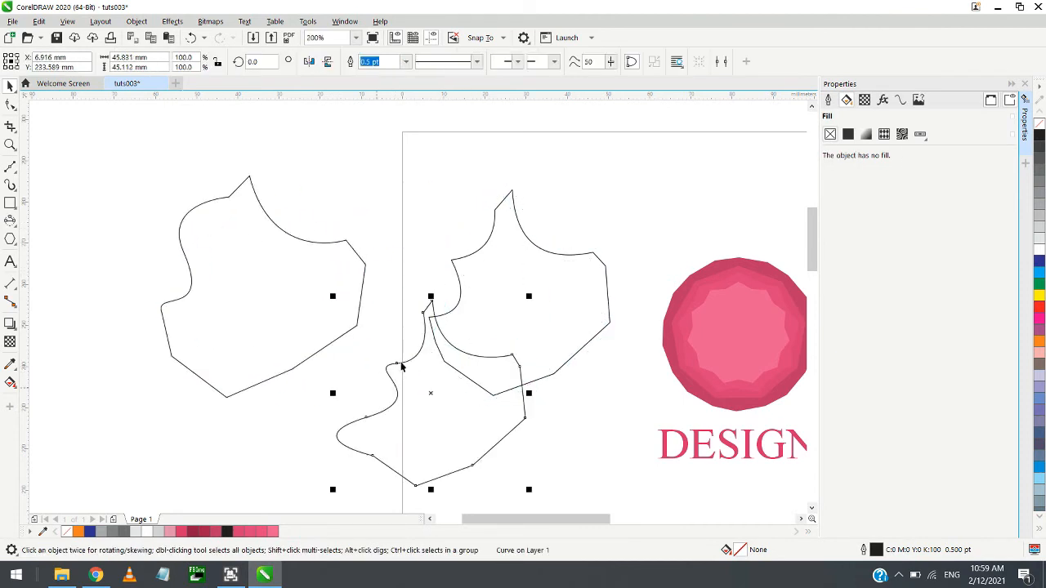
pyautogui.moveTo(460, 276); pyautogui.dragTo(472, 202)
pyautogui.click(403, 231)
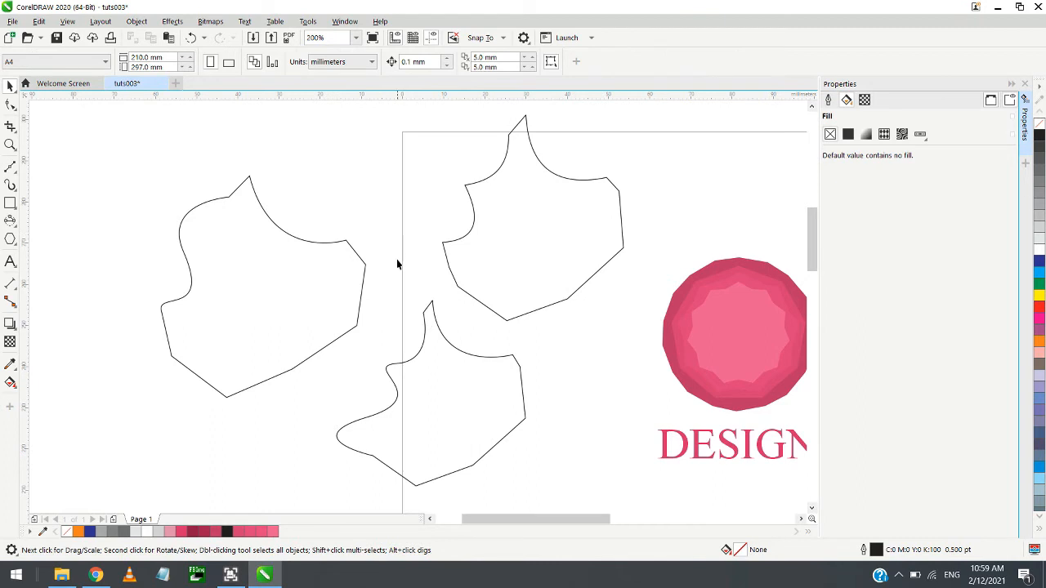
# Select all three practice outlines together and delete them
pyautogui.scroll(-2, 463, 275)
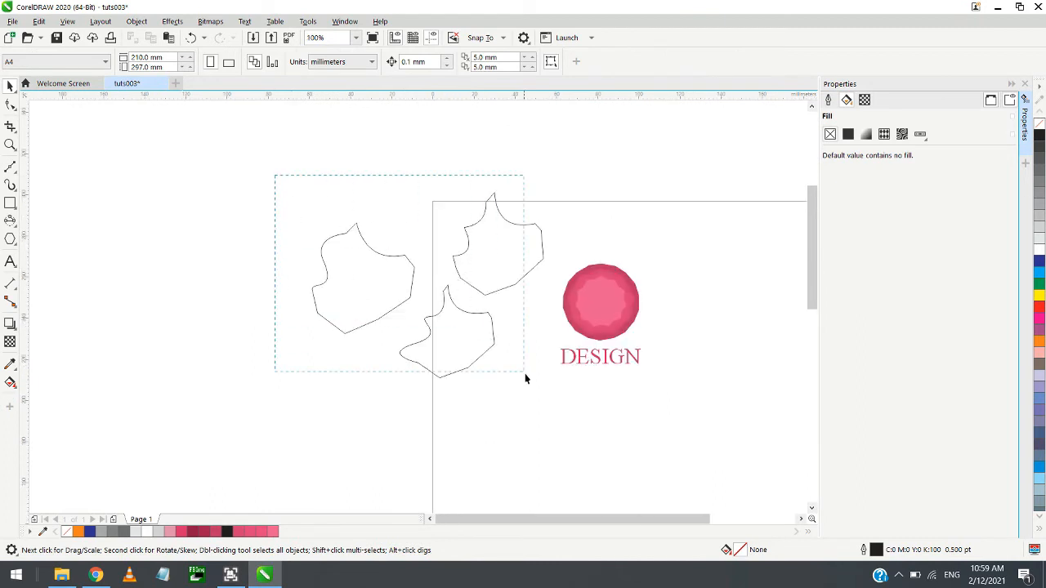
pyautogui.moveTo(525, 373); pyautogui.dragTo(553, 398)
pyautogui.press('Delete')
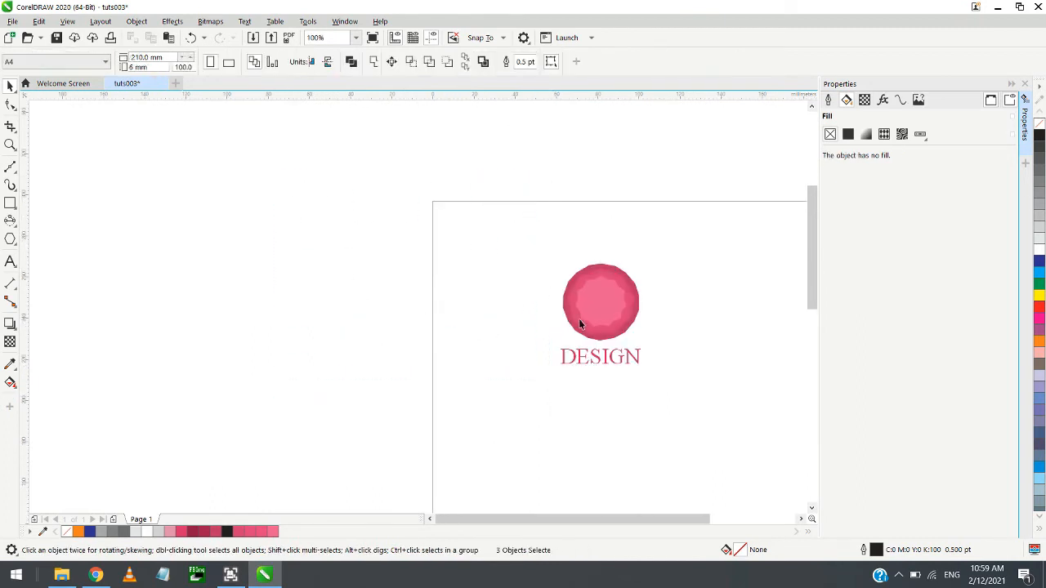
# Draw a nearly square rectangle about 22.4 × 22.9 mm in the empty area left of the pink badge
pyautogui.scroll(4, 581, 319)
pyautogui.scroll(-2, 384, 198)
pyautogui.press('F6')
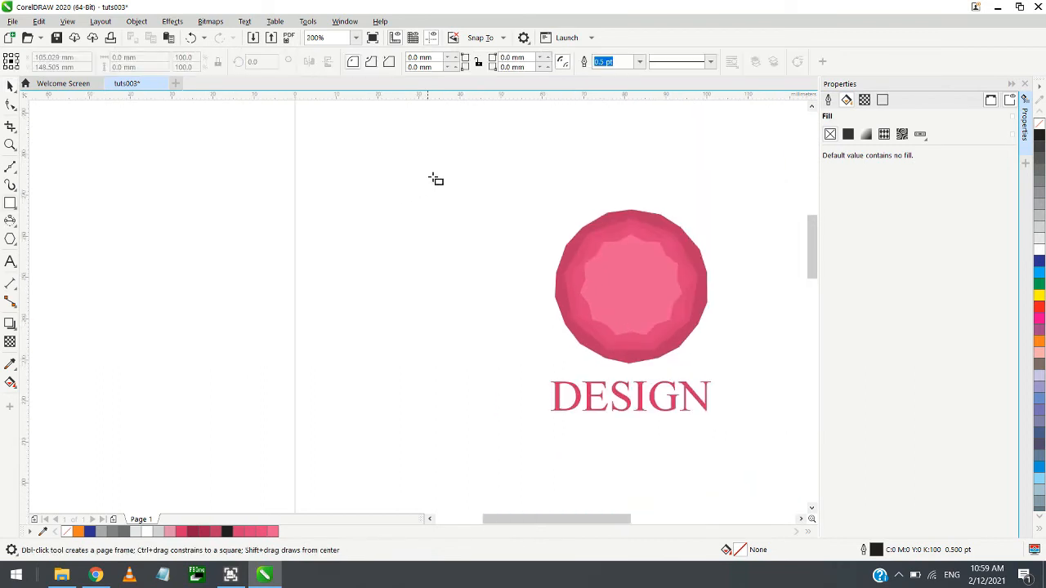
pyautogui.moveTo(446, 168)
pyautogui.mouseDown()
pyautogui.moveTo(357, 234)
pyautogui.moveTo(348, 270)
pyautogui.mouseUp()
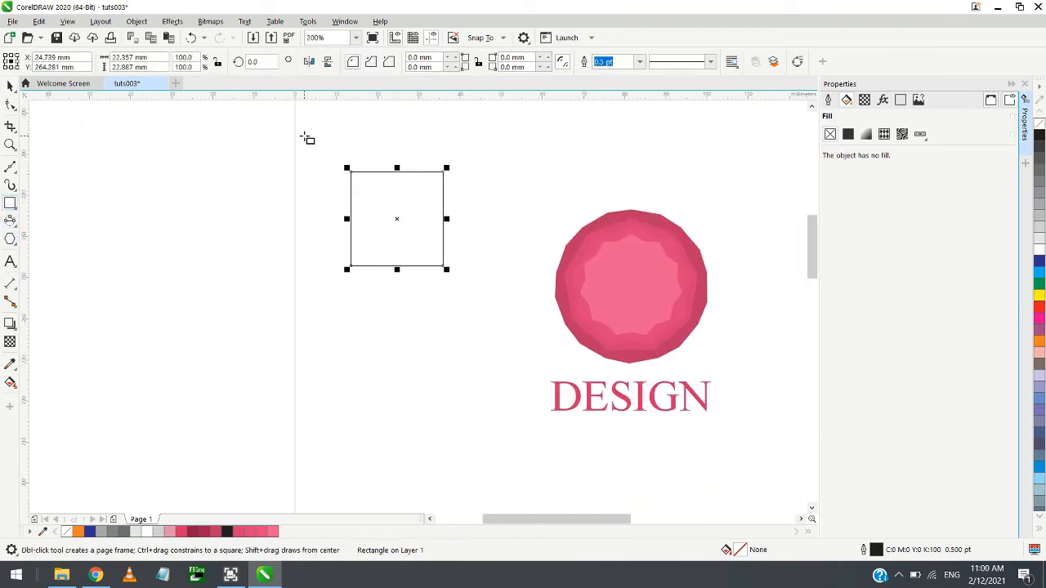
# Draw a second rectangle about 22.6 × 20.2 mm overlapping the first one's upper-left corner, and delete it
pyautogui.moveTo(304, 136)
pyautogui.mouseDown()
pyautogui.moveTo(378, 215)
pyautogui.moveTo(397, 219)
pyautogui.mouseUp()
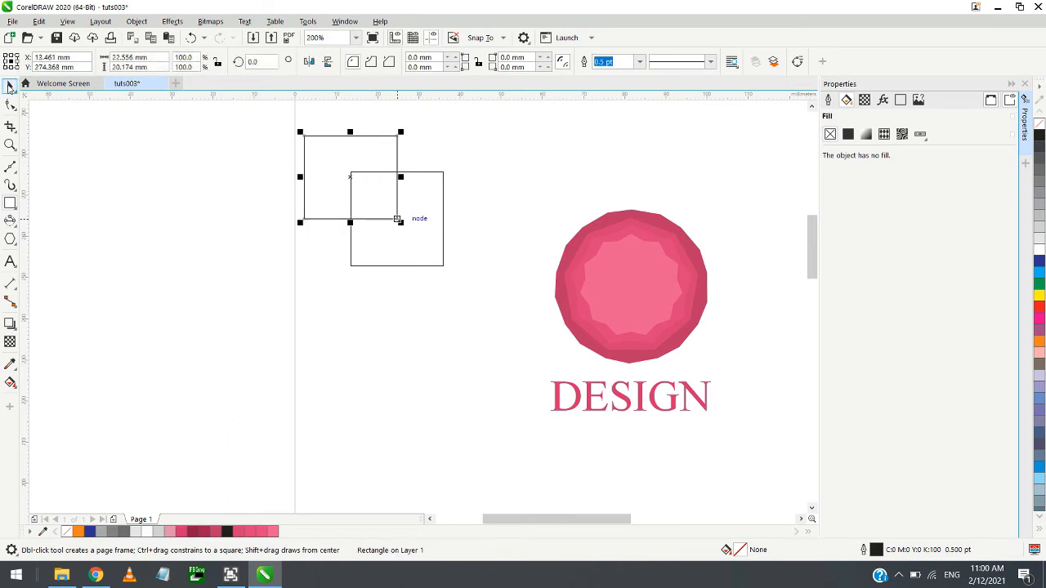
pyautogui.click(9, 86)
pyautogui.click(279, 173)
pyautogui.click(329, 179)
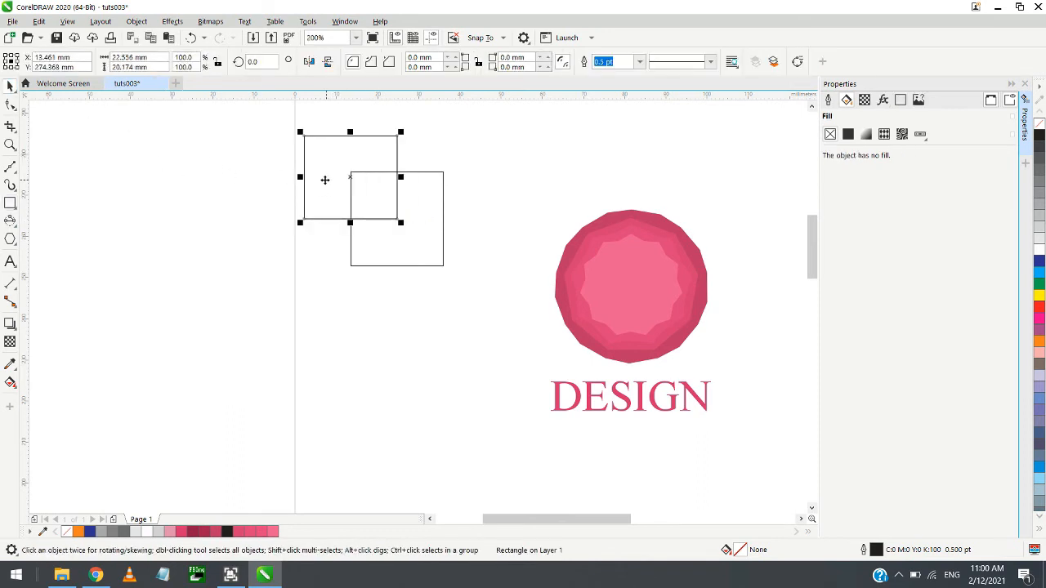
pyautogui.press('Delete')
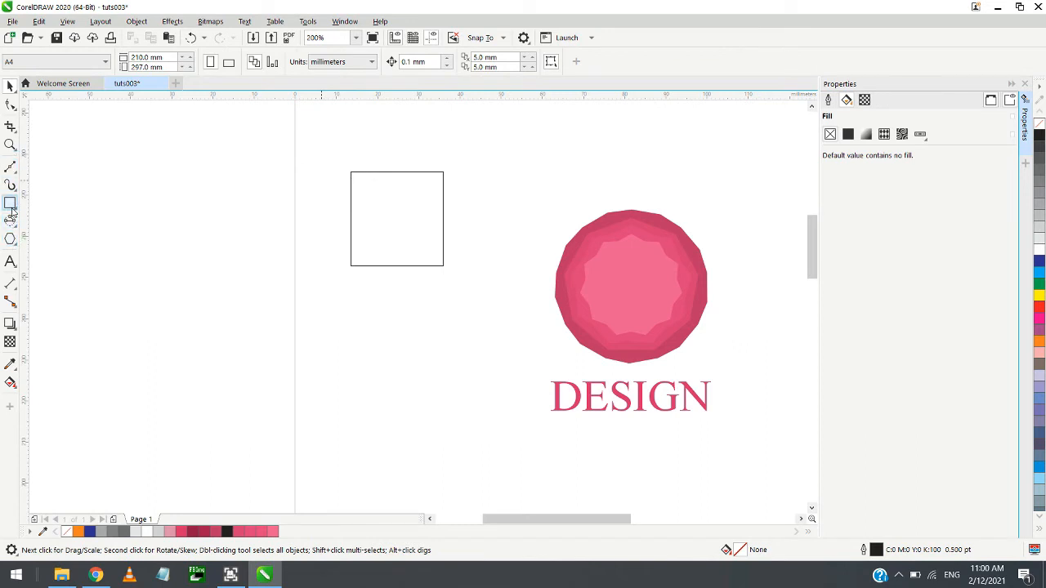
# Draw a circle about 20.8 mm in diameter overlapping the upper part of the rectangle, and return to the Pick tool
pyautogui.click(10, 221)
pyautogui.click(34, 222)
pyautogui.moveTo(344, 135)
pyautogui.mouseDown()
pyautogui.moveTo(385, 179)
pyautogui.moveTo(392, 164)
pyautogui.moveTo(428, 199)
pyautogui.moveTo(432, 221)
pyautogui.mouseUp()
pyautogui.click(10, 85)
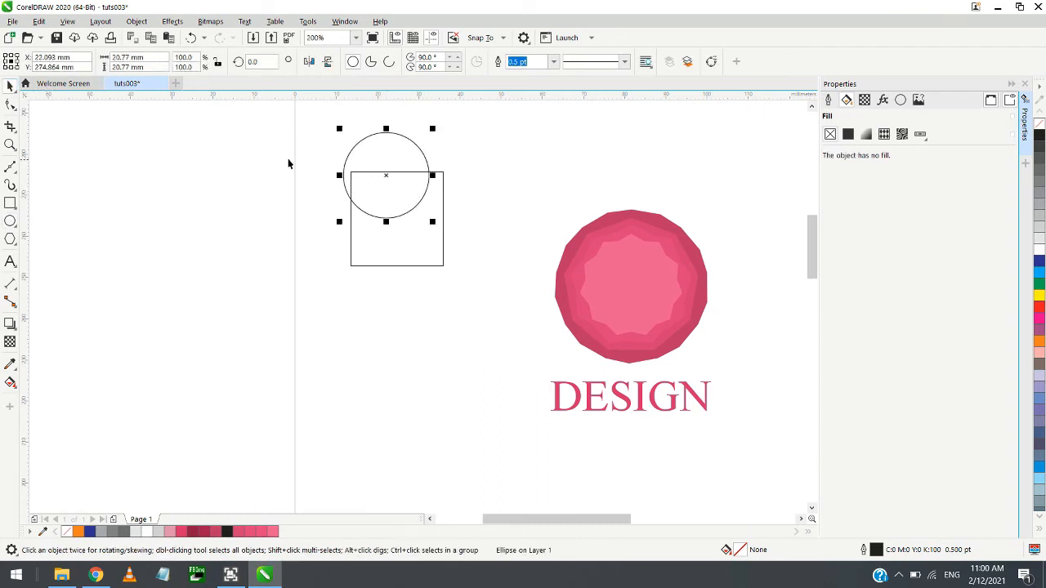
# Centre the circle and rectangle on each other and move the pair down beside the pink badge
pyautogui.moveTo(321, 123); pyautogui.dragTo(496, 299)
pyautogui.press('c')
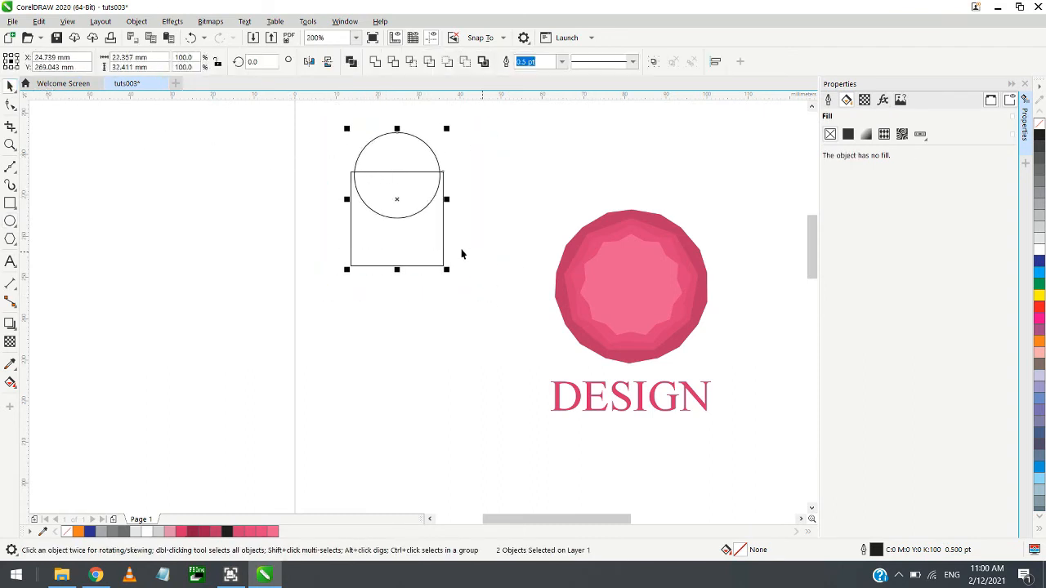
pyautogui.moveTo(380, 229); pyautogui.dragTo(380, 316)
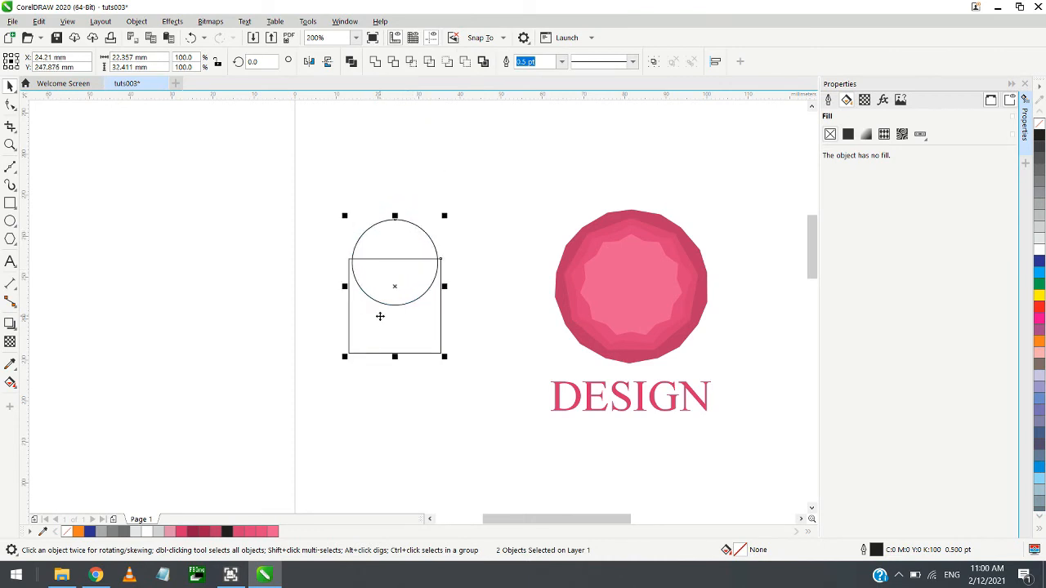
pyautogui.press('e')
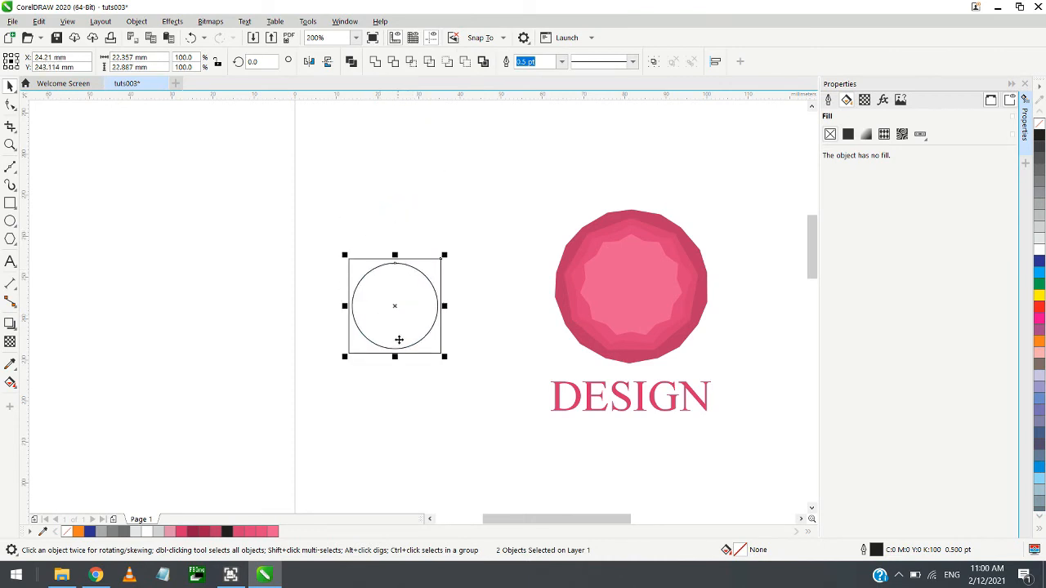
# Move the circle up across the rectangle's upper edge and centre the two shapes horizontally
pyautogui.click(392, 369)
pyautogui.click(416, 341)
pyautogui.click(418, 343)
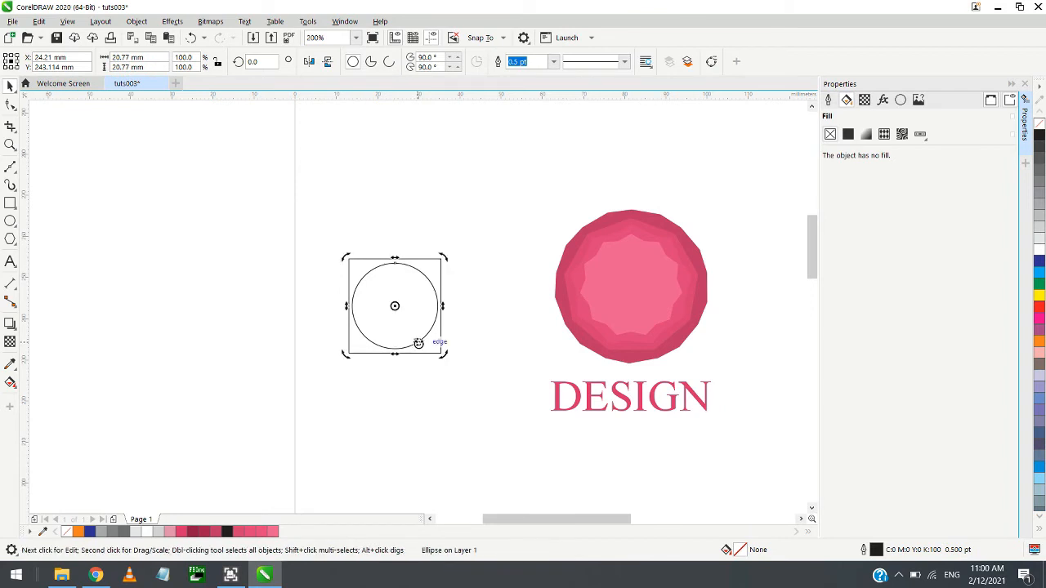
pyautogui.moveTo(417, 343); pyautogui.dragTo(418, 316)
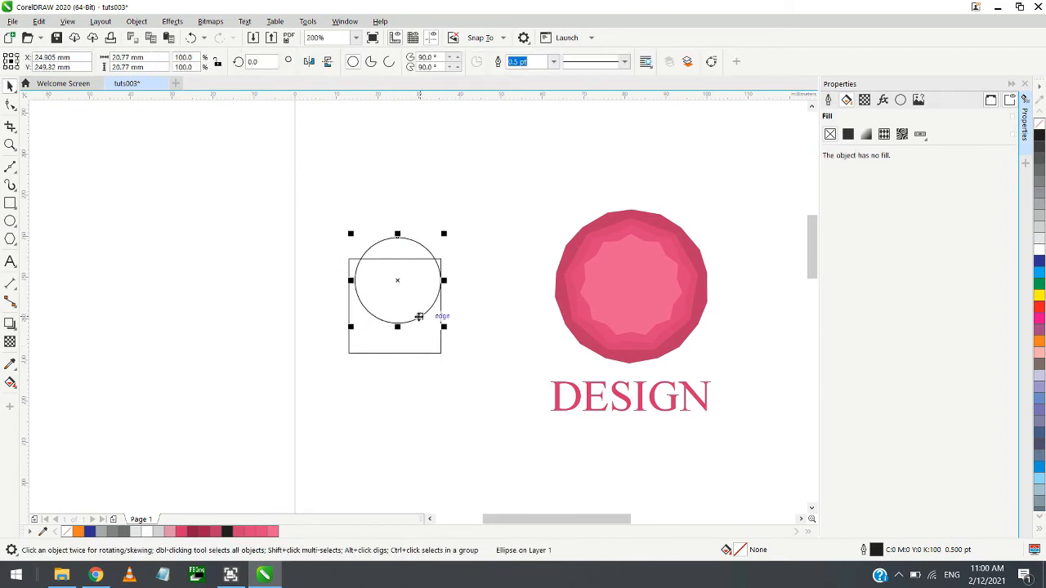
pyautogui.moveTo(288, 216); pyautogui.dragTo(500, 423)
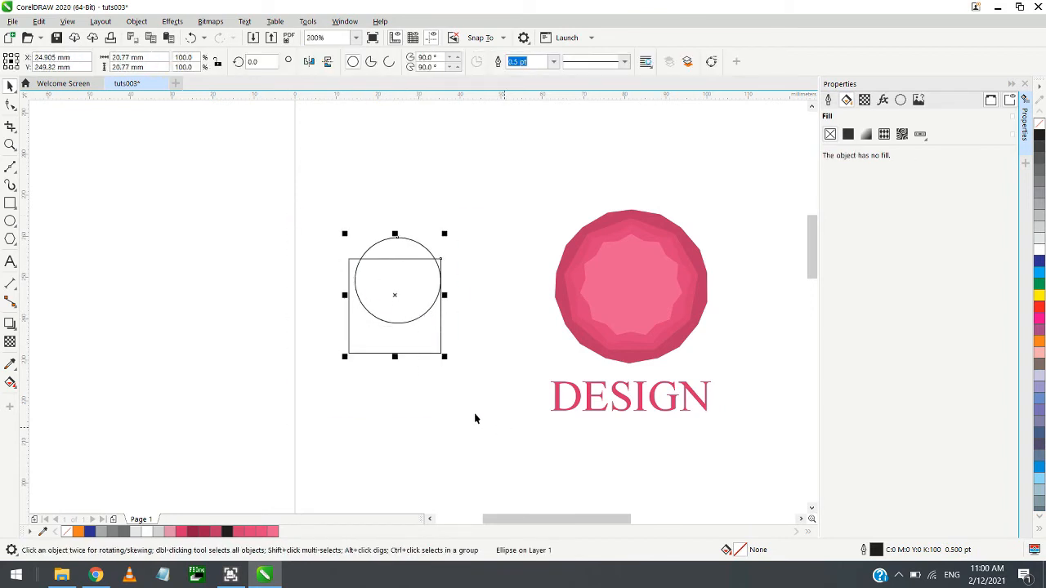
pyautogui.press('c')
# Duplicate the circle and rectangle pair and place one pair in the empty area left of the page edge
pyautogui.moveTo(318, 218); pyautogui.dragTo(454, 401)
pyautogui.hotkey('ctrl', 'd')
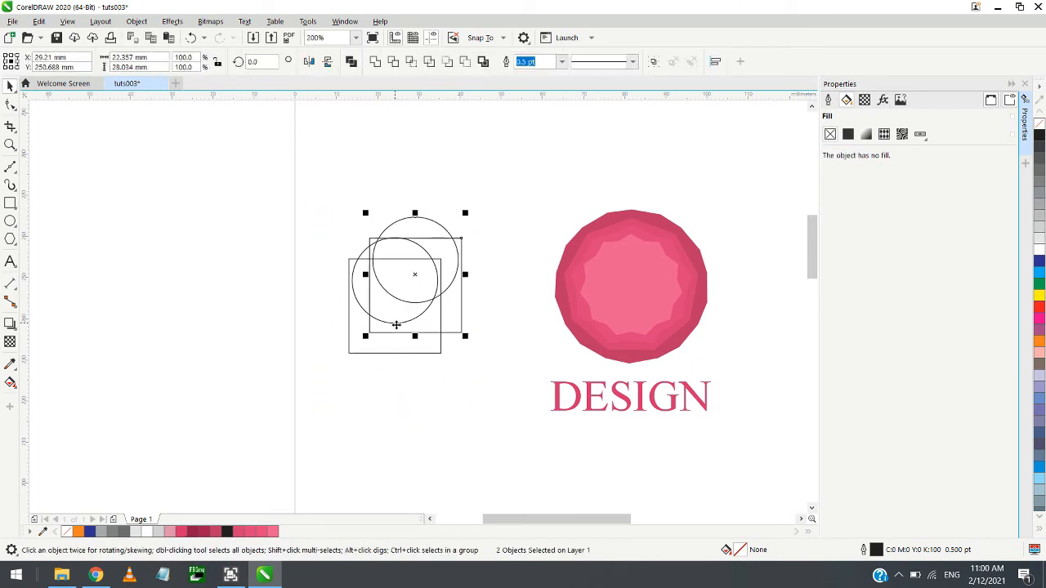
pyautogui.moveTo(402, 292); pyautogui.dragTo(198, 301)
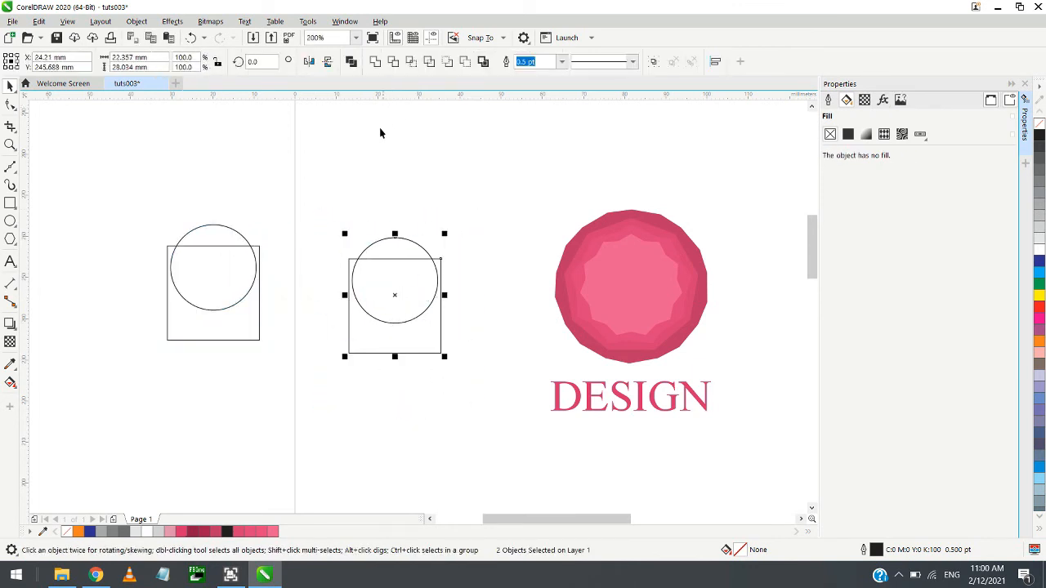
# Weld the circle and rectangle nearest the badge into a single outline
pyautogui.moveTo(318, 226); pyautogui.dragTo(467, 398)
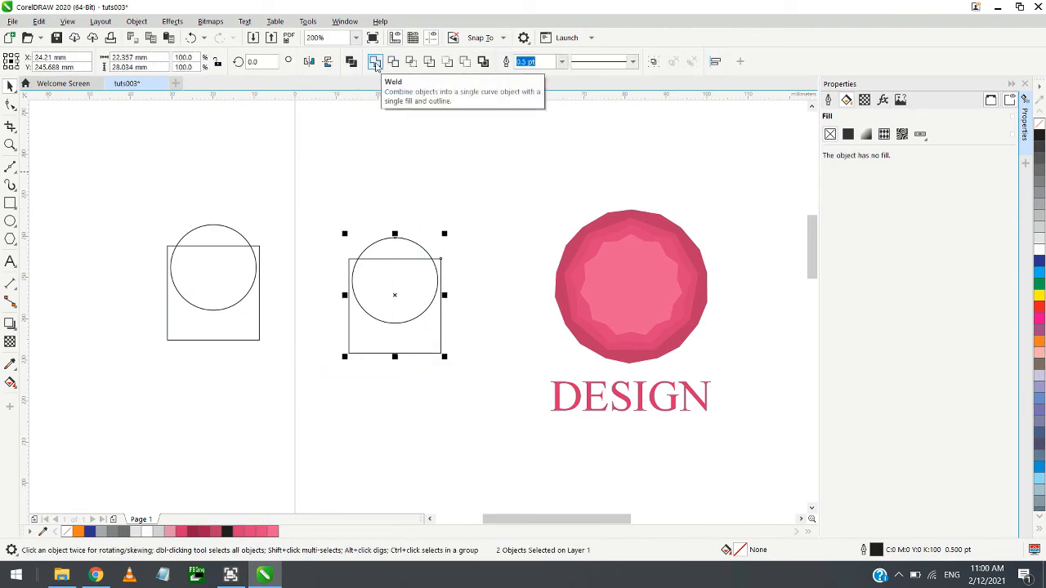
pyautogui.click(375, 64)
pyautogui.click(399, 255)
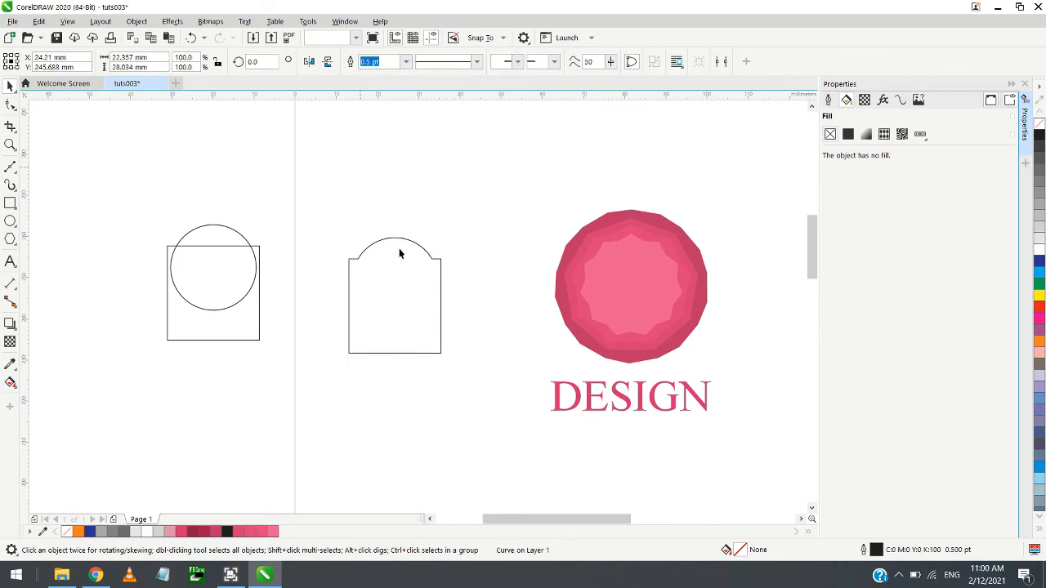
pyautogui.click(386, 263)
pyautogui.click(360, 196)
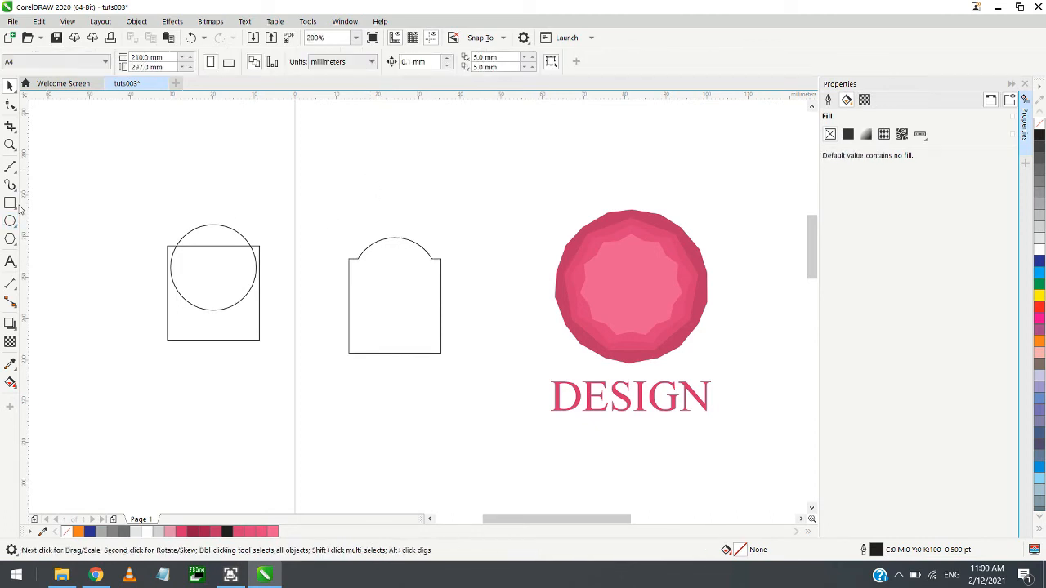
# Trim the other rectangle with its overlapping circle and move the circle away to the area above
pyautogui.moveTo(295, 370); pyautogui.dragTo(296, 373)
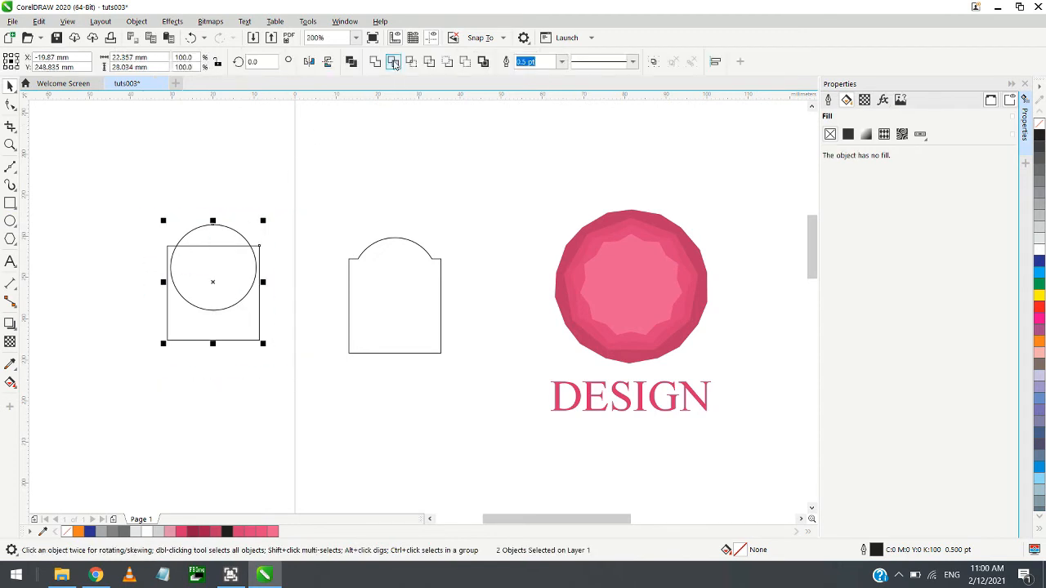
pyautogui.click(392, 65)
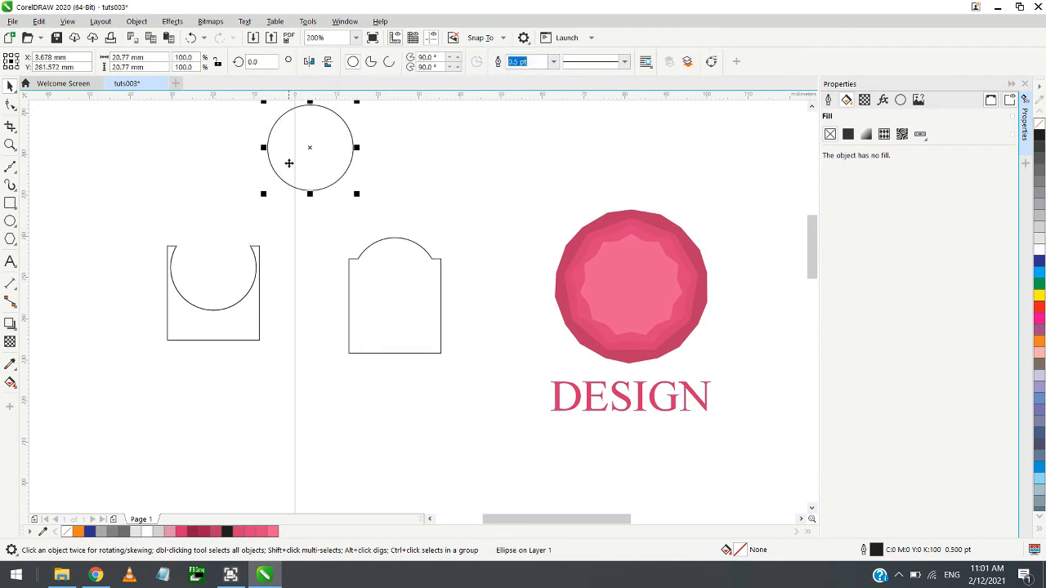
pyautogui.click(260, 386)
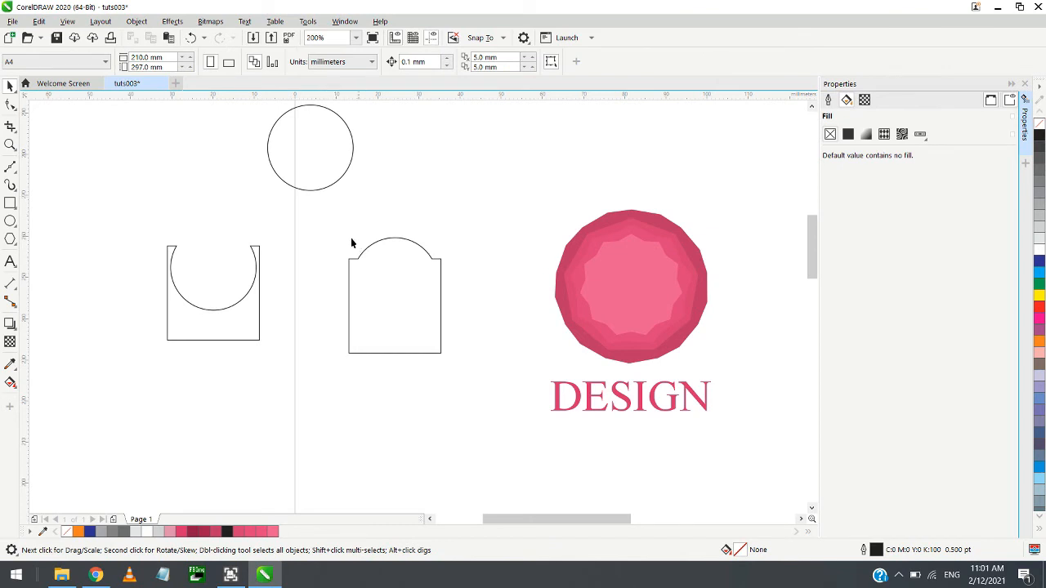
# Duplicate the loose circle and place both circles above the welded shape so that they largely overlap
pyautogui.click(331, 185)
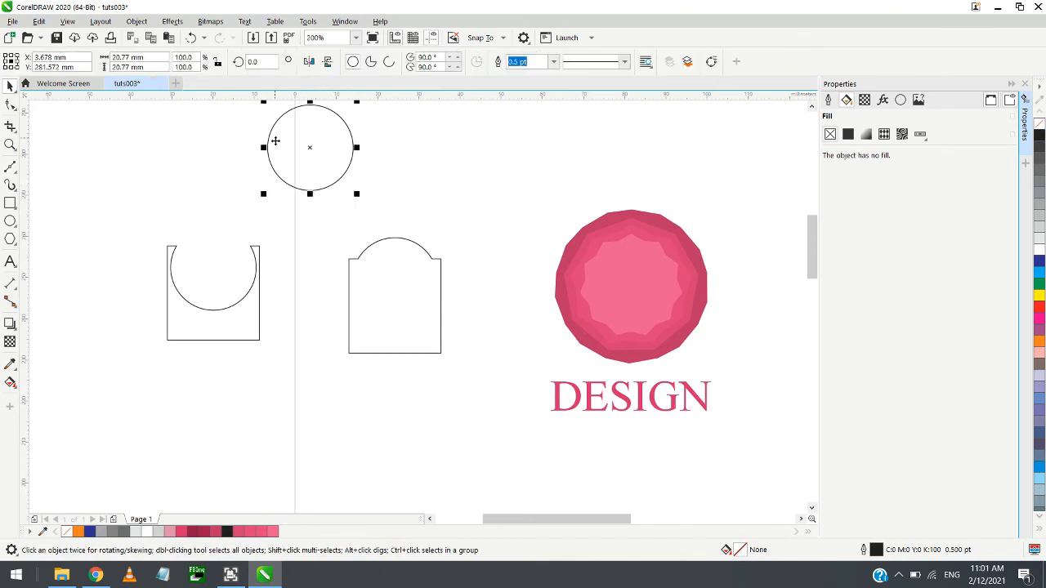
pyautogui.hotkey('ctrl', 'd')
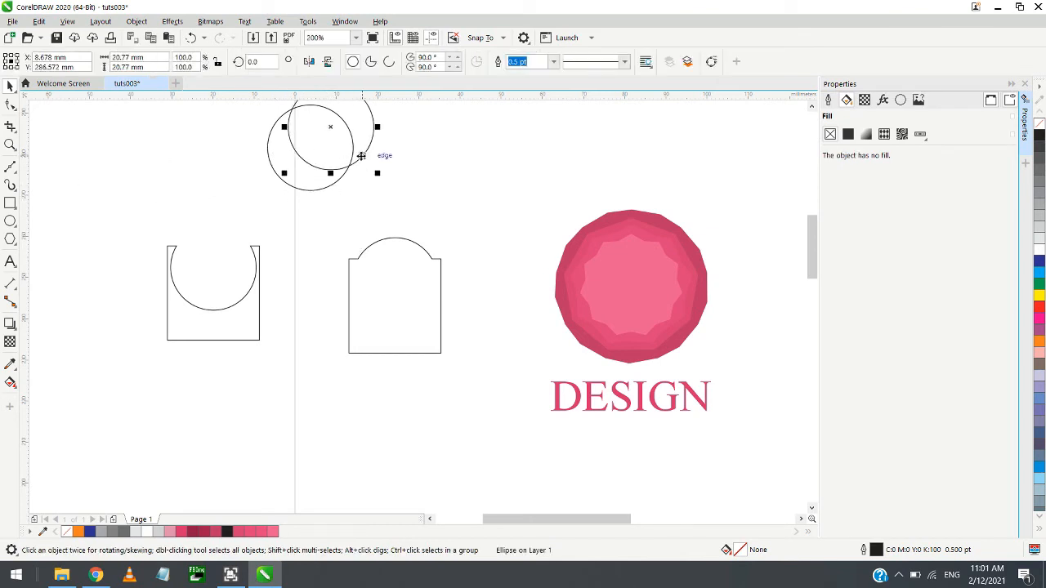
pyautogui.moveTo(308, 189); pyautogui.dragTo(456, 220)
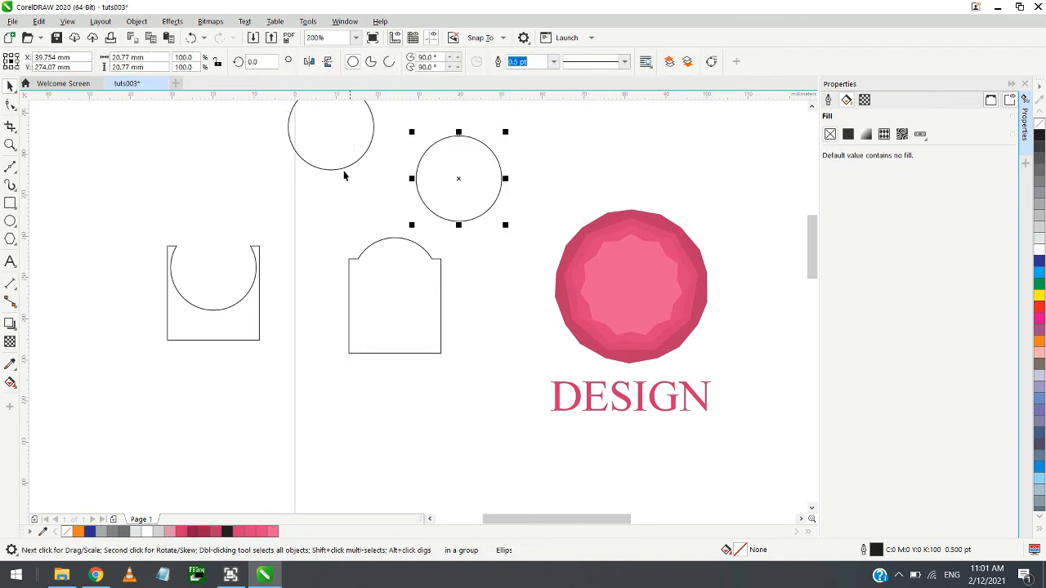
pyautogui.moveTo(359, 157); pyautogui.dragTo(480, 209)
pyautogui.click(399, 215)
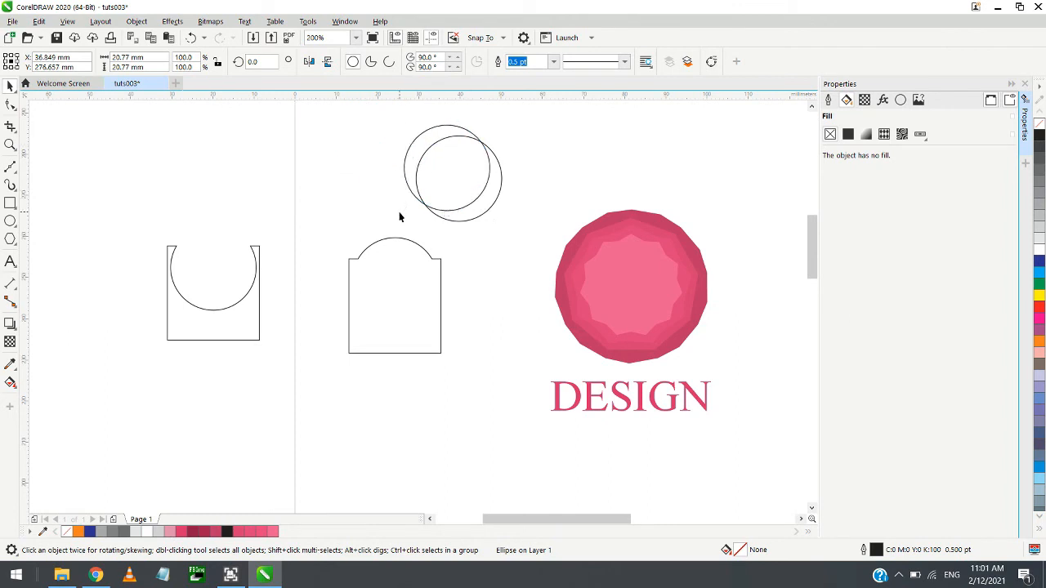
# Shrink one overlapping circle to about 19.6 mm in diameter and position it against the other circle's upper-left edge
pyautogui.scroll(2, 504, 155)
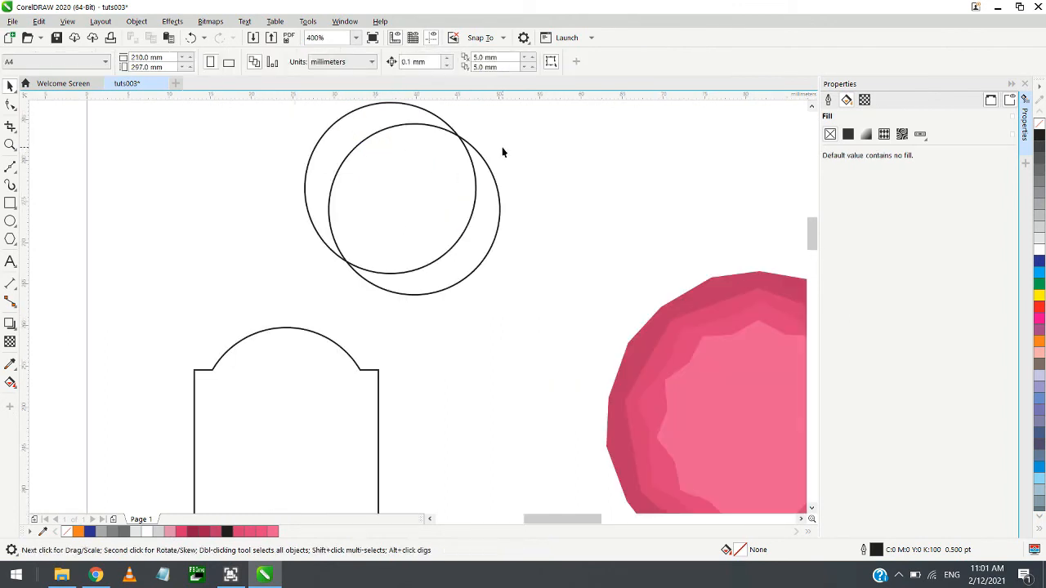
pyautogui.click(450, 129)
pyautogui.scroll(-1, 460, 197)
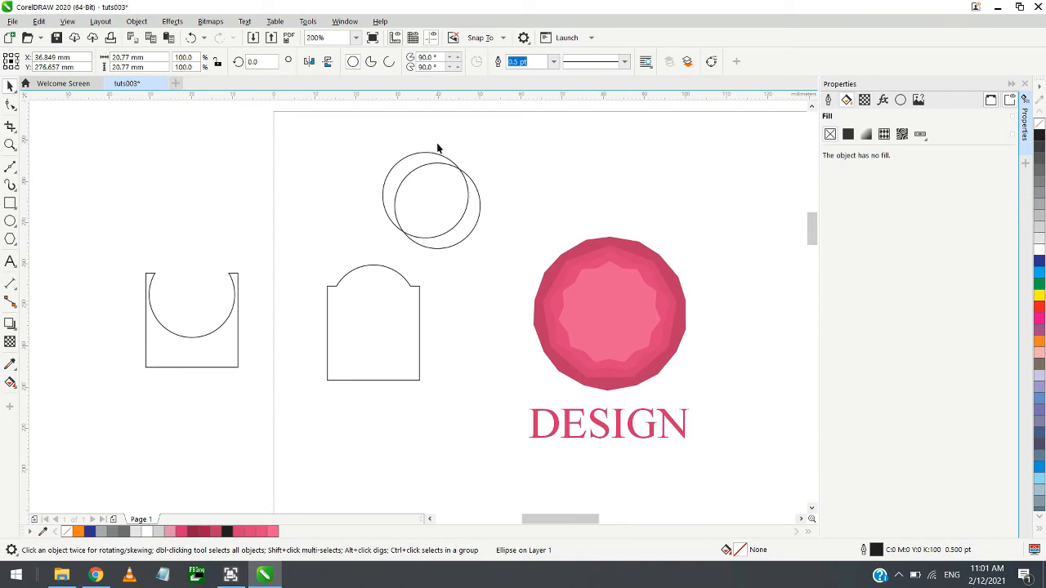
pyautogui.scroll(1, 441, 155)
pyautogui.moveTo(504, 155); pyautogui.dragTo(490, 213)
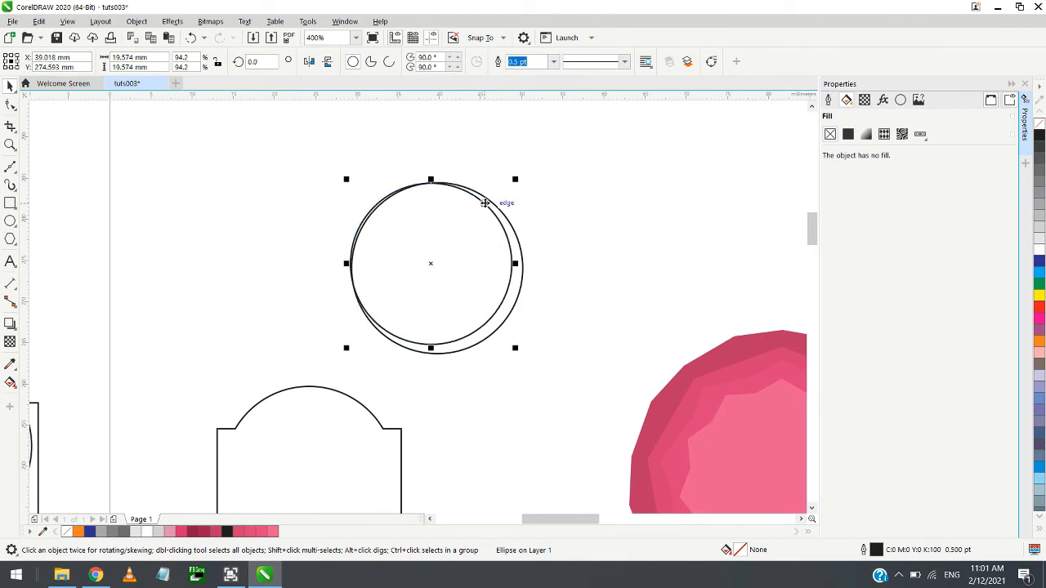
pyautogui.click(580, 259)
# Trim the larger circle with the smaller one to form a crescent, and move the smaller circle away to its left
pyautogui.moveTo(601, 372); pyautogui.dragTo(597, 369)
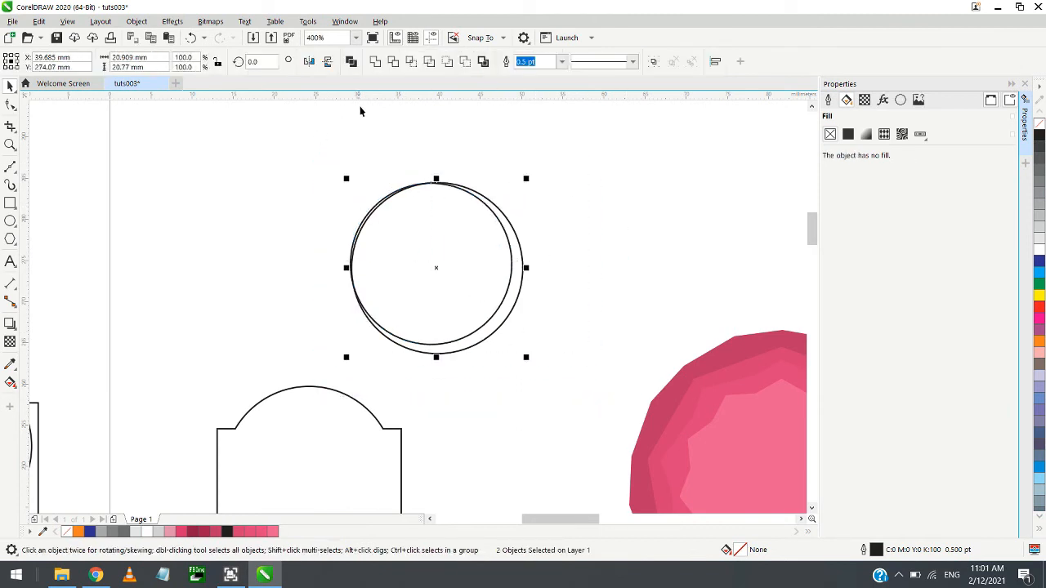
pyautogui.click(393, 61)
pyautogui.click(433, 267)
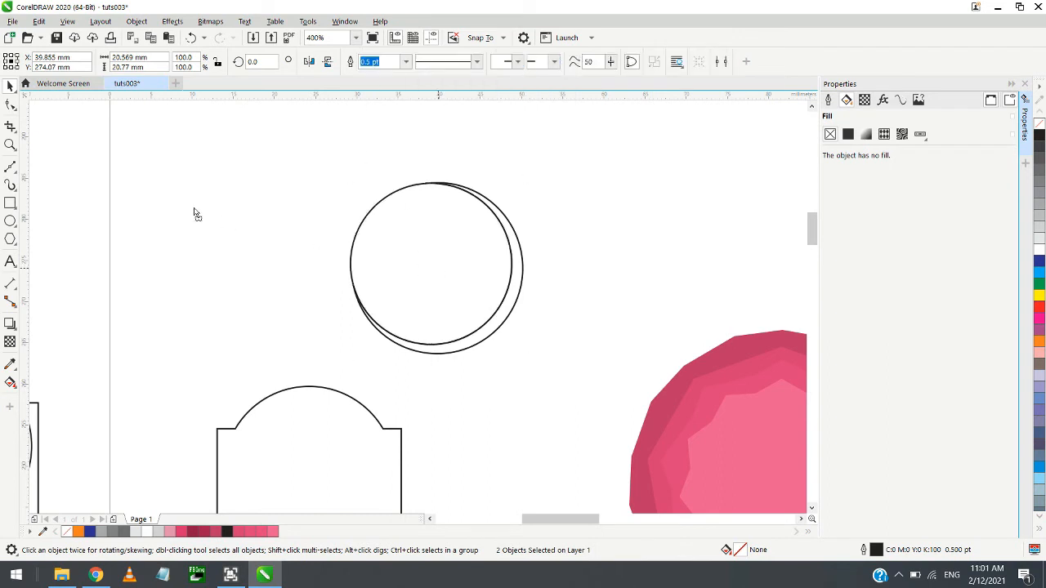
pyautogui.moveTo(193, 214); pyautogui.dragTo(187, 209)
pyautogui.scroll(-1, 541, 228)
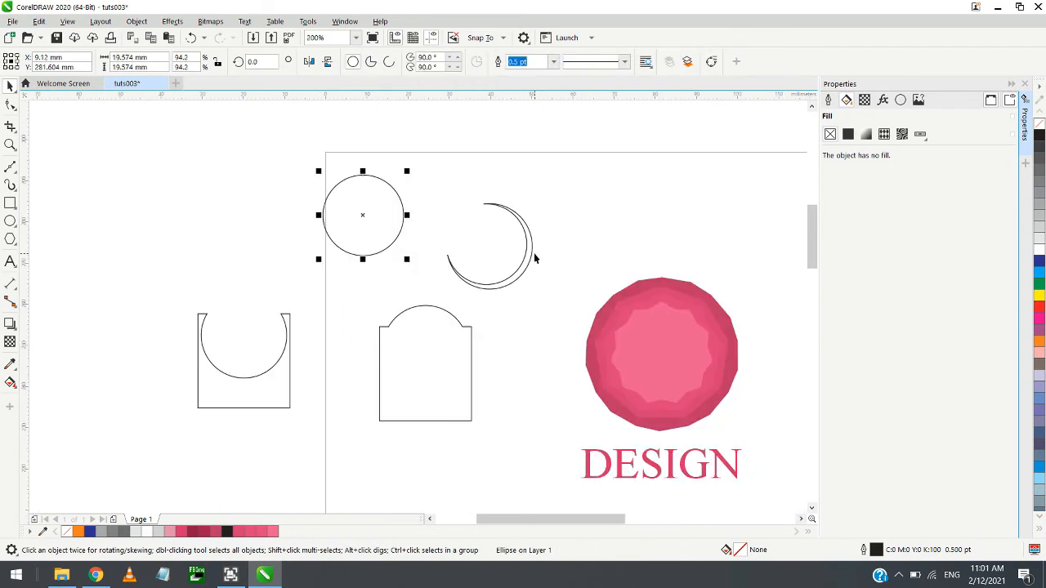
# Rotate the crescent clockwise so that its opening faces the upper right
pyautogui.click(527, 258)
pyautogui.click(529, 245)
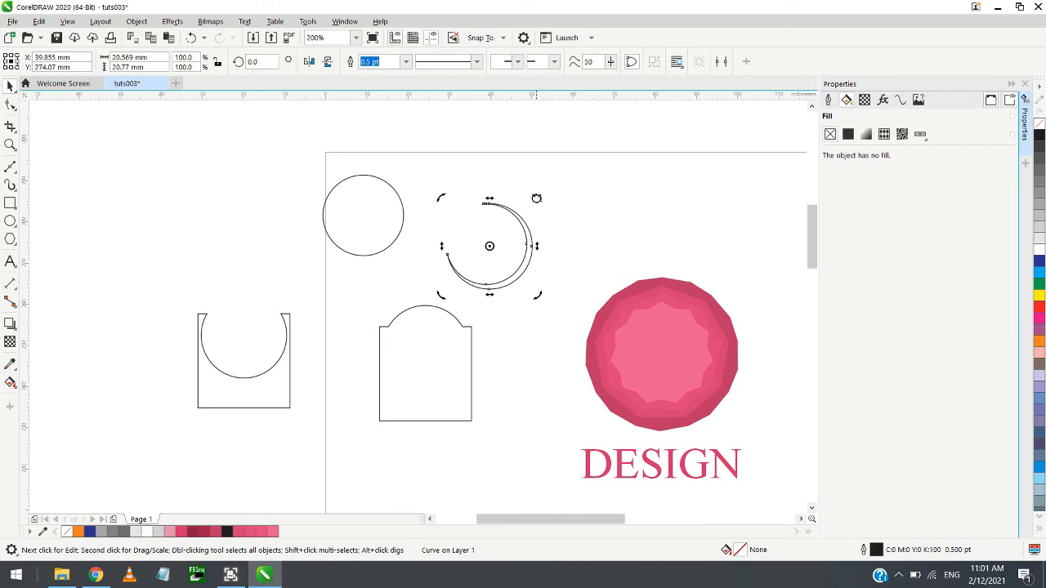
pyautogui.moveTo(536, 198); pyautogui.dragTo(512, 291)
pyautogui.click(425, 270)
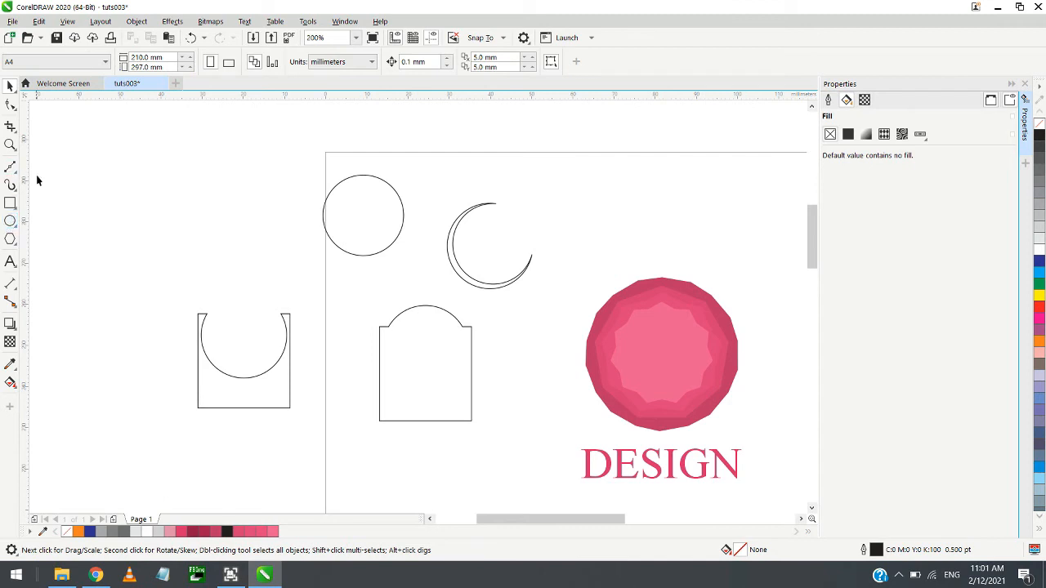
# Draw a five-pointed star about 9.0 × 10.1 mm in the crescent's opening
pyautogui.click(10, 239)
pyautogui.click(36, 252)
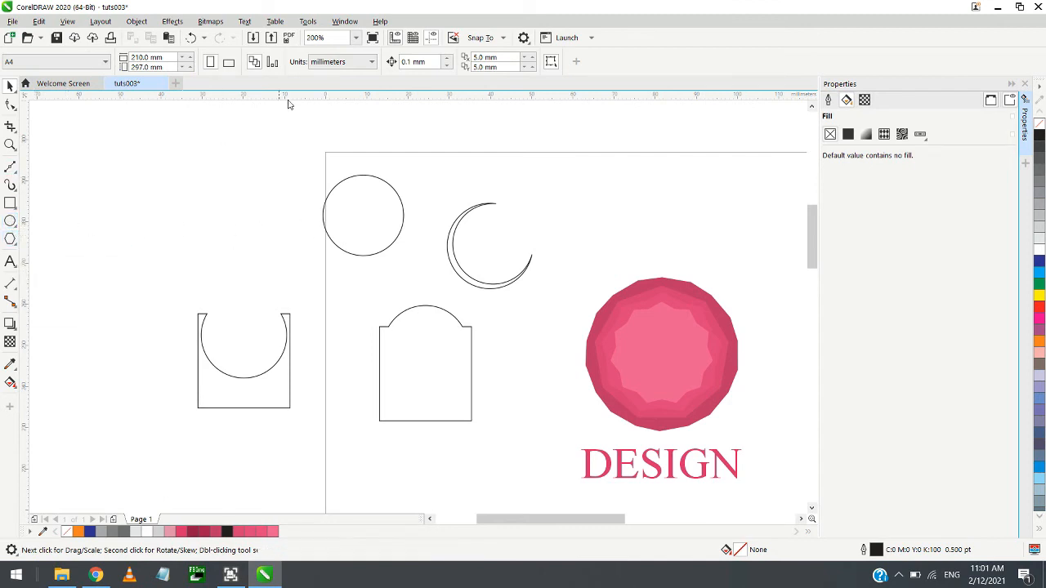
pyautogui.click(398, 62)
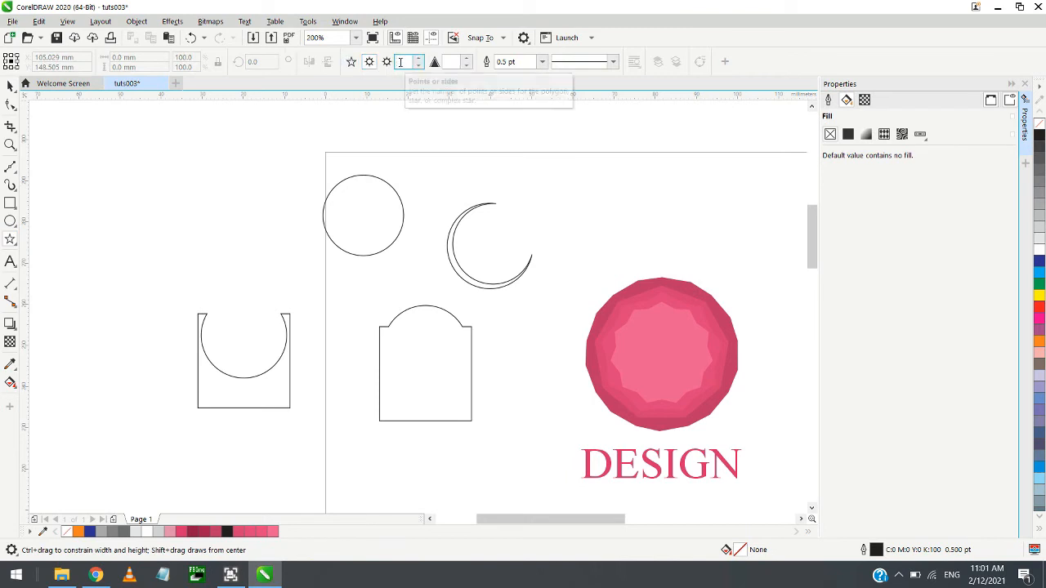
pyautogui.write('5')
pyautogui.press('Return')
pyautogui.moveTo(547, 191); pyautogui.dragTo(536, 257)
pyautogui.press('space')
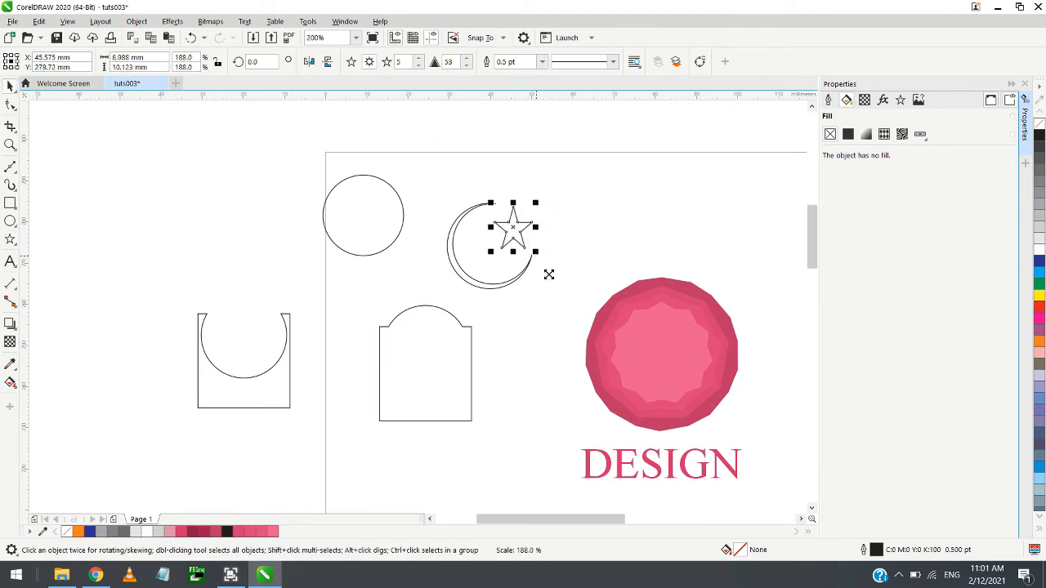
pyautogui.click(547, 273)
# Select all the practice shapes left of the badge, including the crescent and star, and delete them
pyautogui.scroll(-1, 519, 251)
pyautogui.scroll(1, 519, 255)
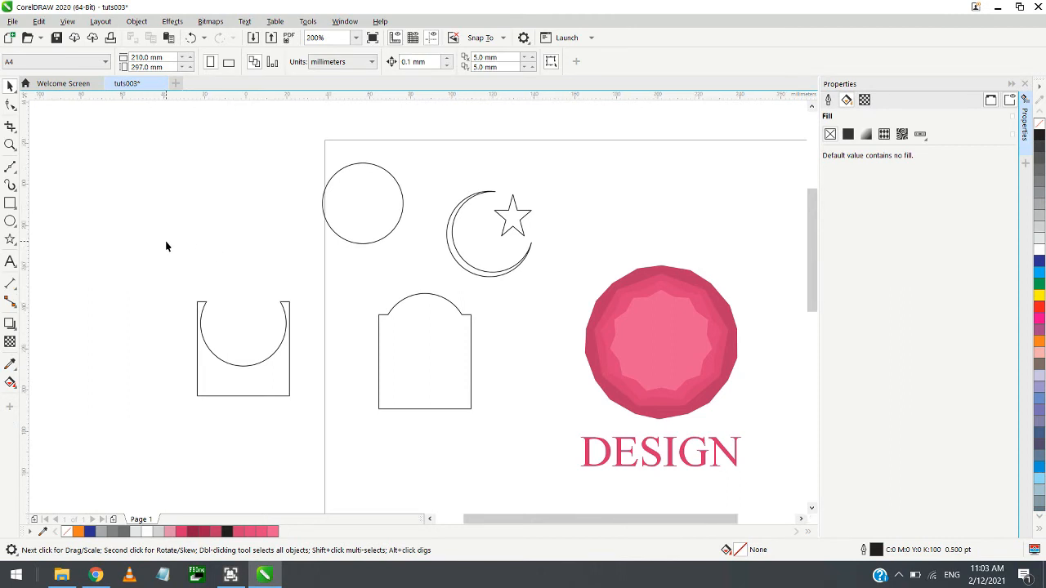
pyautogui.scroll(-2, 166, 242)
pyautogui.moveTo(310, 347); pyautogui.dragTo(351, 372)
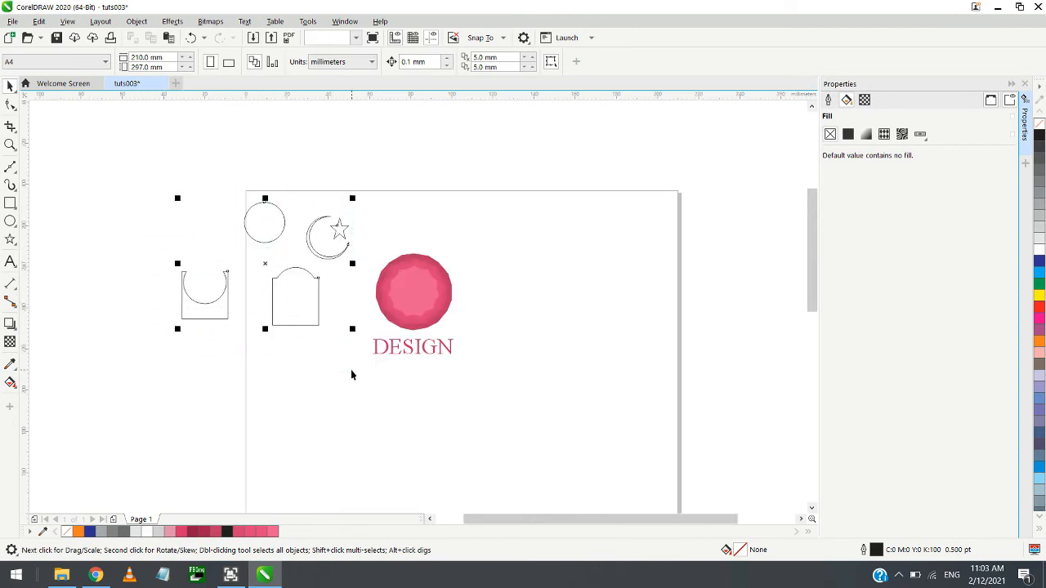
pyautogui.click(351, 375)
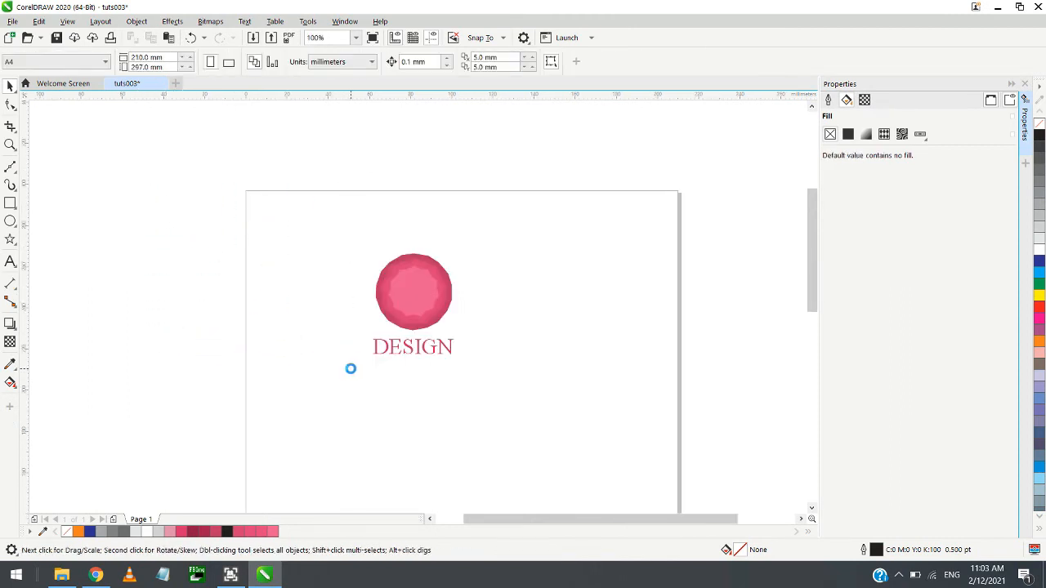
# Add the bitmap of eight black feathers to the drawing and move it to the left of the DESIGN logo
pyautogui.moveTo(426, 400); pyautogui.dragTo(453, 294)
pyautogui.scroll(-1, 475, 307)
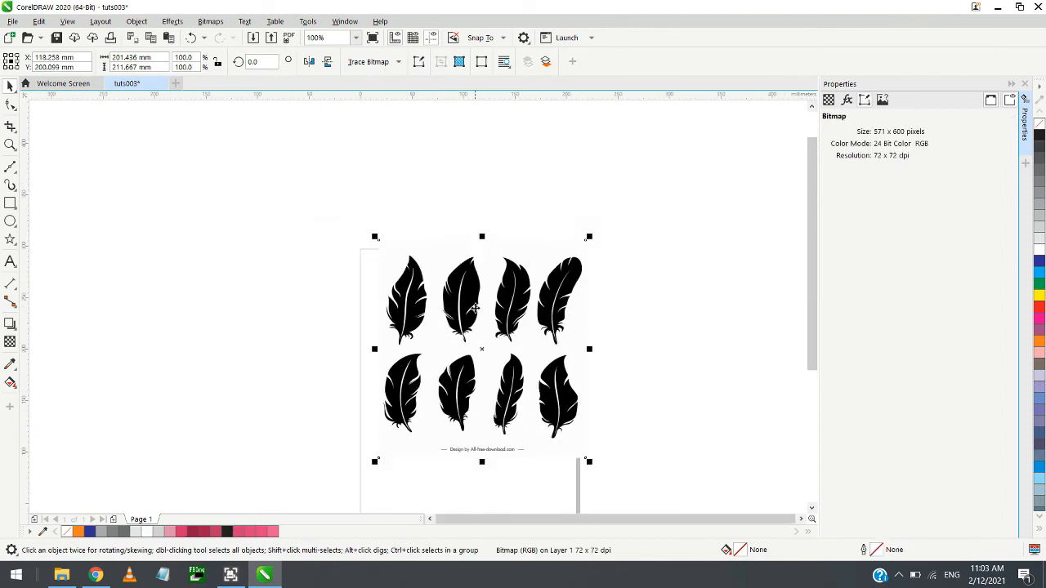
pyautogui.moveTo(460, 339); pyautogui.dragTo(239, 302)
pyautogui.scroll(1, 205, 278)
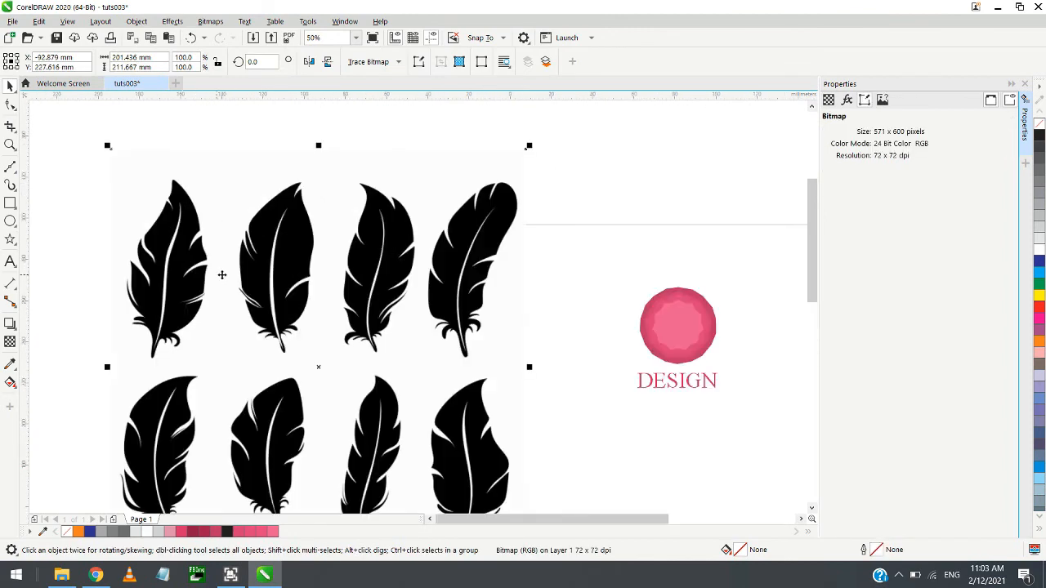
pyautogui.scroll(-1, 449, 267)
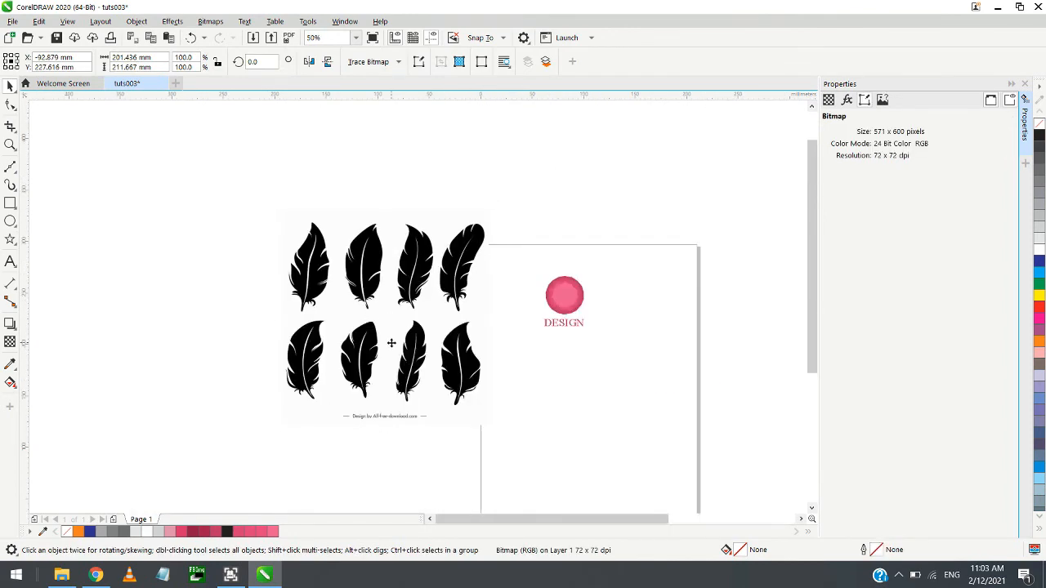
# Duplicate the eight-feather bitmap and place the copy to the right of the DESIGN logo, over the page's edge
pyautogui.scroll(1, 391, 343)
pyautogui.scroll(-1, 391, 343)
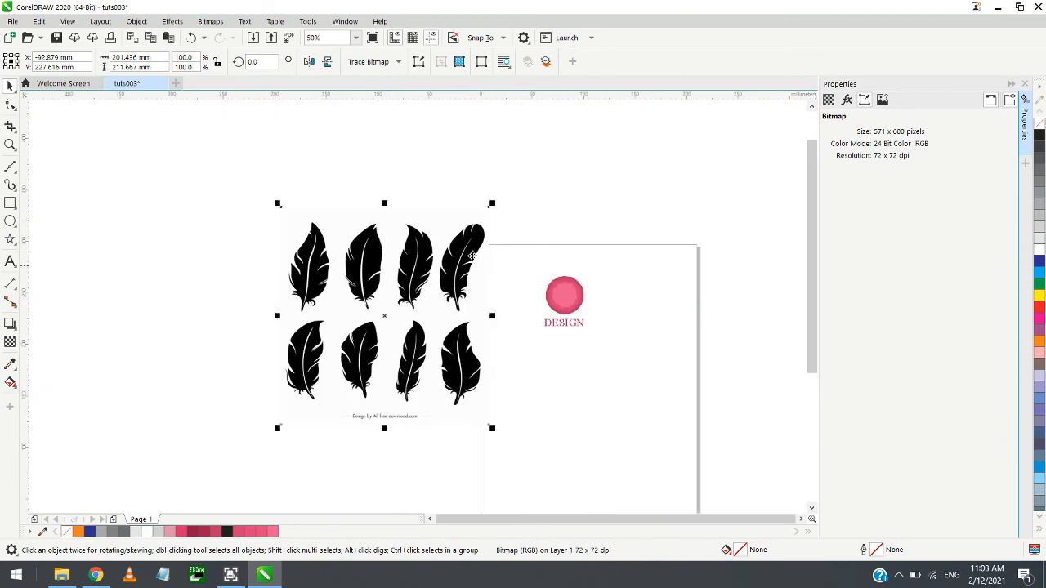
pyautogui.scroll(1, 473, 255)
pyautogui.scroll(-1, 346, 268)
pyautogui.rightClick(346, 268)
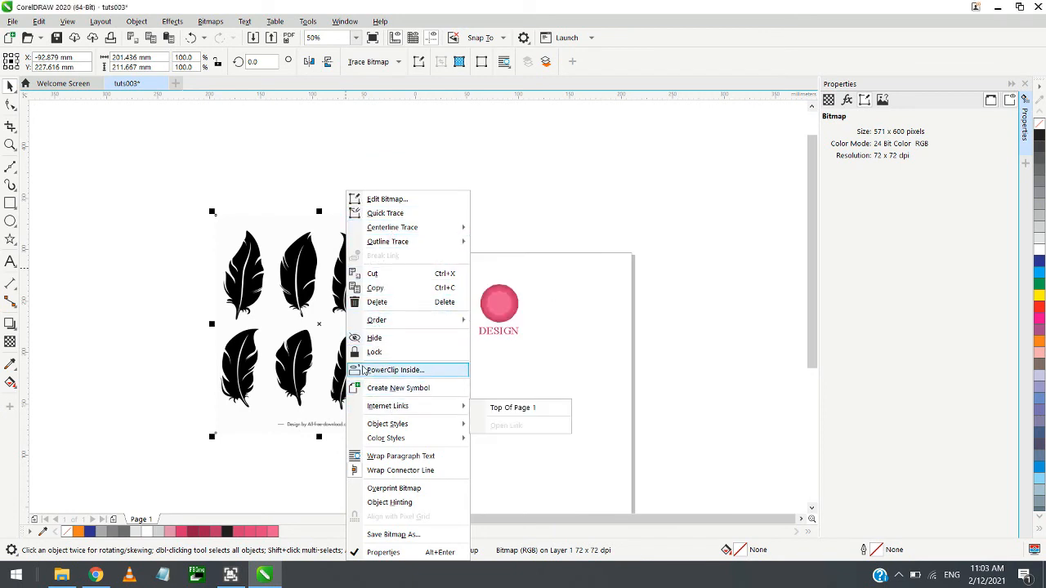
pyautogui.click(272, 324)
pyautogui.moveTo(268, 293); pyautogui.dragTo(720, 226)
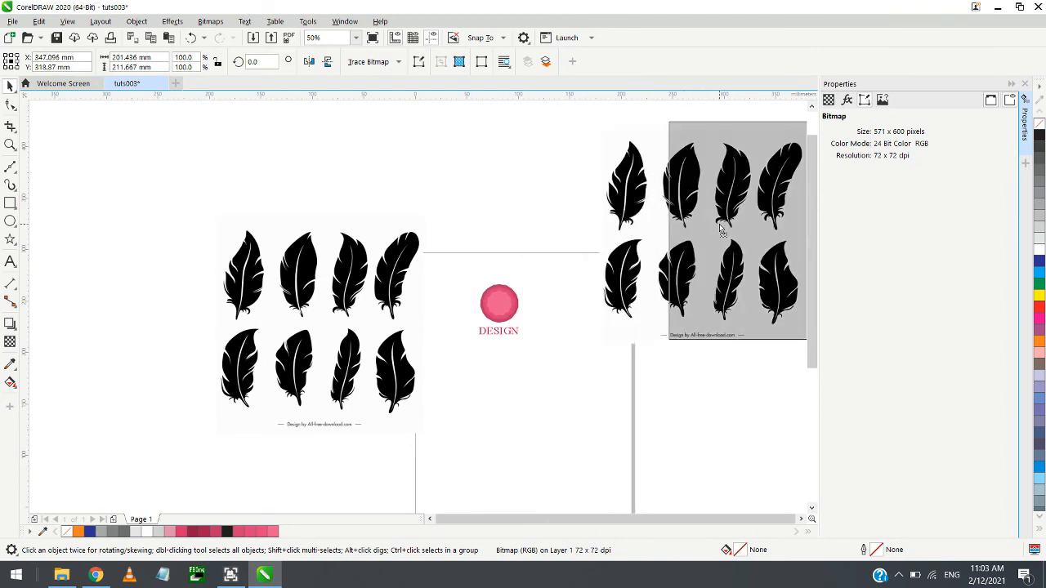
# Crop the original bitmap to its upper-right feather with a crop area of about 56.8 × 91.7 mm
pyautogui.click(360, 282)
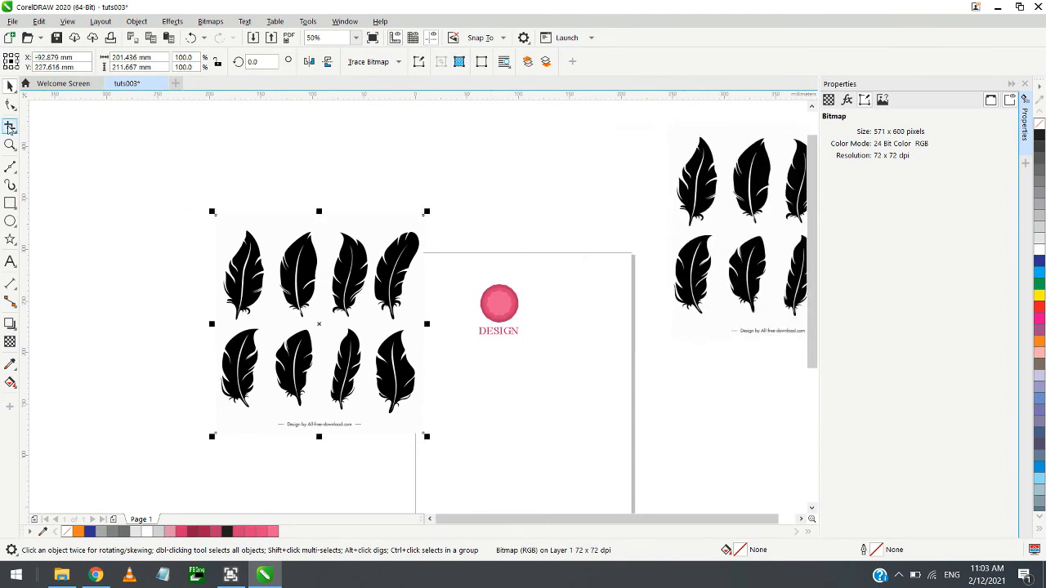
pyautogui.click(10, 128)
pyautogui.scroll(1, 340, 214)
pyautogui.moveTo(528, 223); pyautogui.dragTo(397, 433)
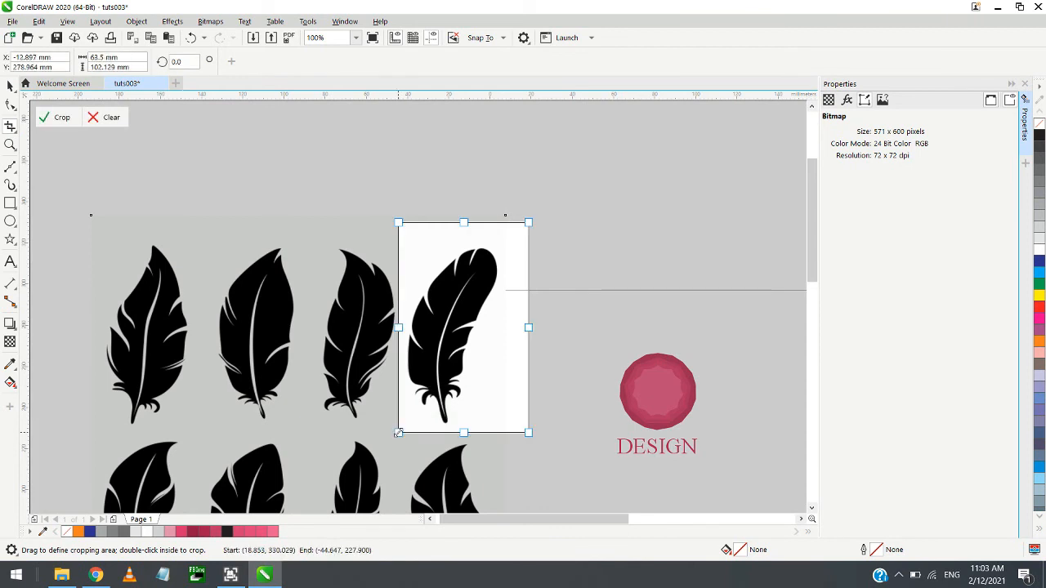
pyautogui.scroll(1, 430, 348)
pyautogui.scroll(-1, 477, 348)
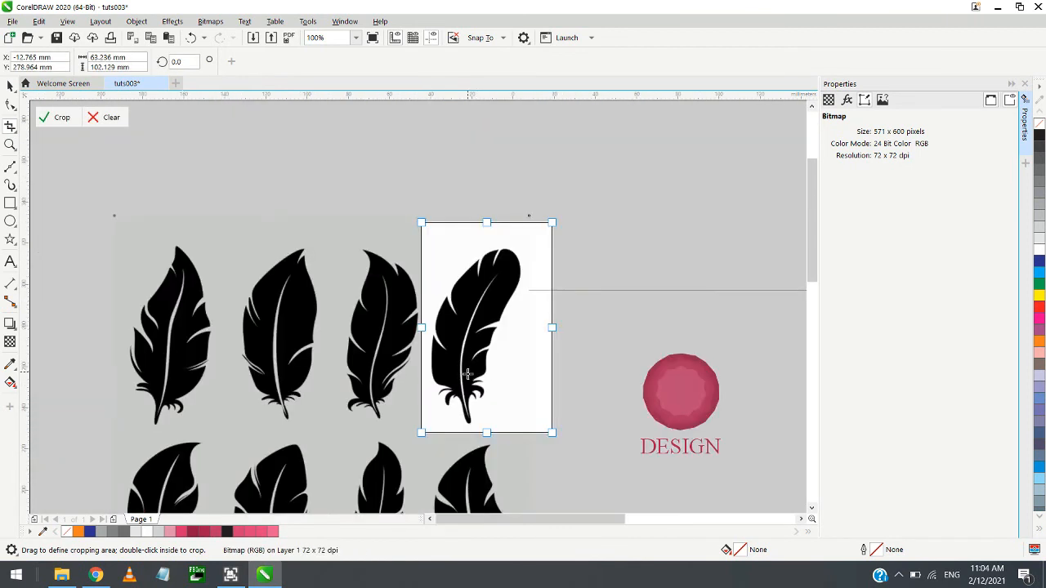
pyautogui.moveTo(552, 221)
pyautogui.mouseDown()
pyautogui.moveTo(531, 238)
pyautogui.moveTo(539, 222)
pyautogui.mouseUp()
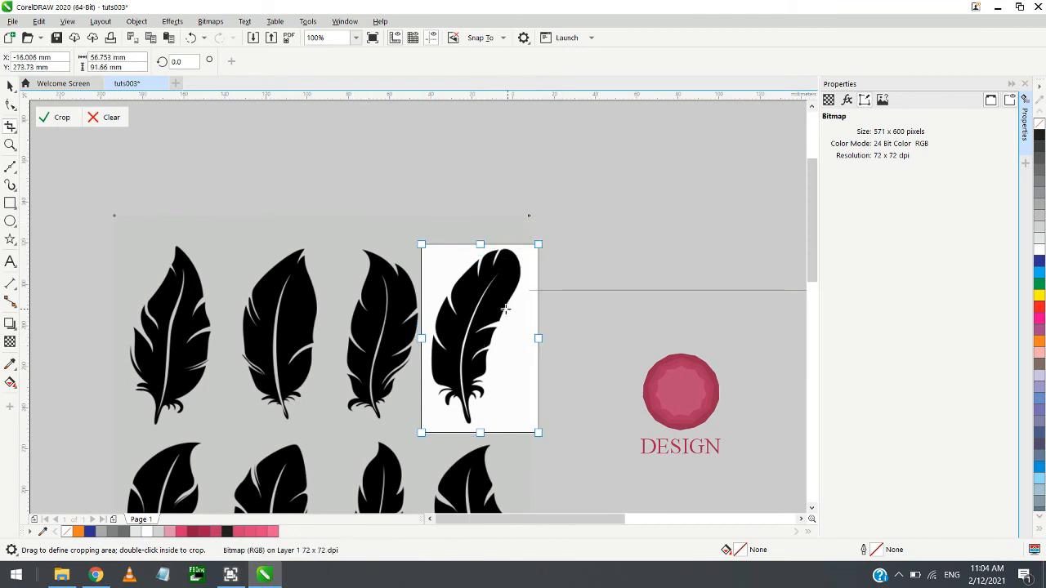
pyautogui.doubleClick(477, 348)
# Move the cropped feather up and to the left, clear of the page
pyautogui.moveTo(482, 342); pyautogui.dragTo(377, 298)
pyautogui.press('Escape')
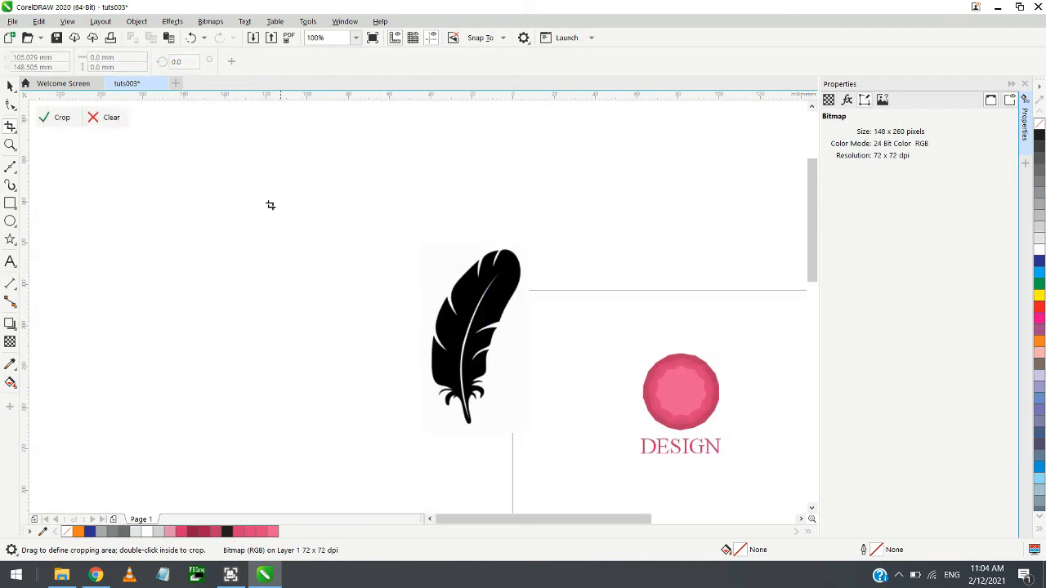
pyautogui.press('Escape')
pyautogui.click(13, 87)
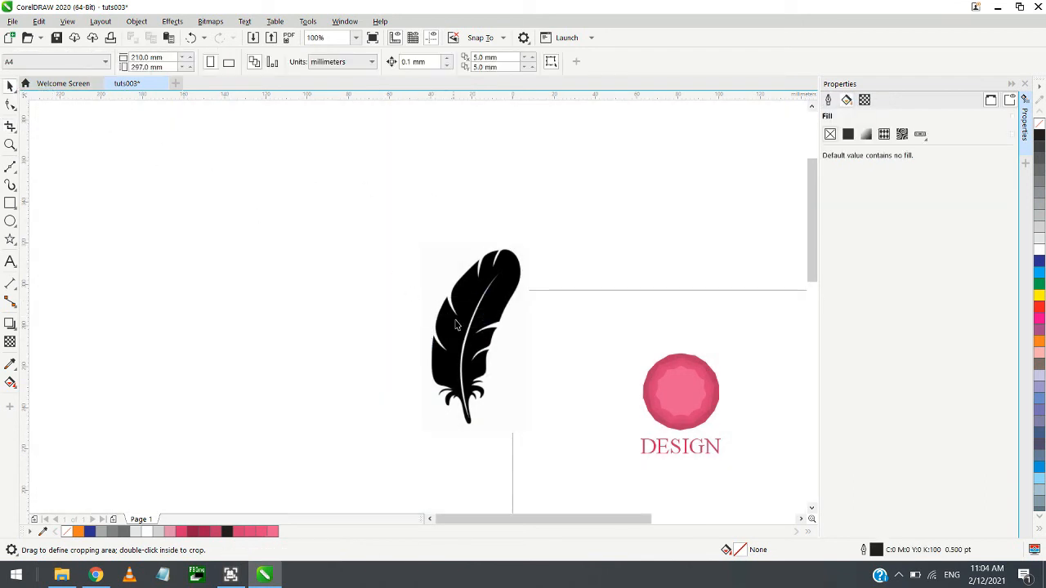
pyautogui.moveTo(456, 323); pyautogui.dragTo(361, 274)
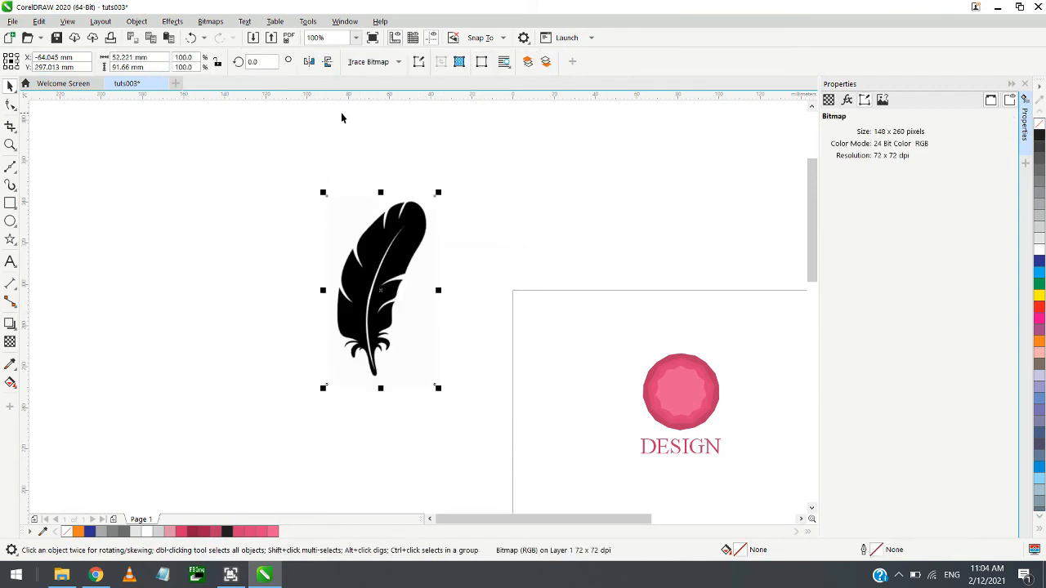
# Convert the cropped feather to vectors with Quick Trace, place the traced result right of the bitmap, and inspect its edges
pyautogui.click(370, 64)
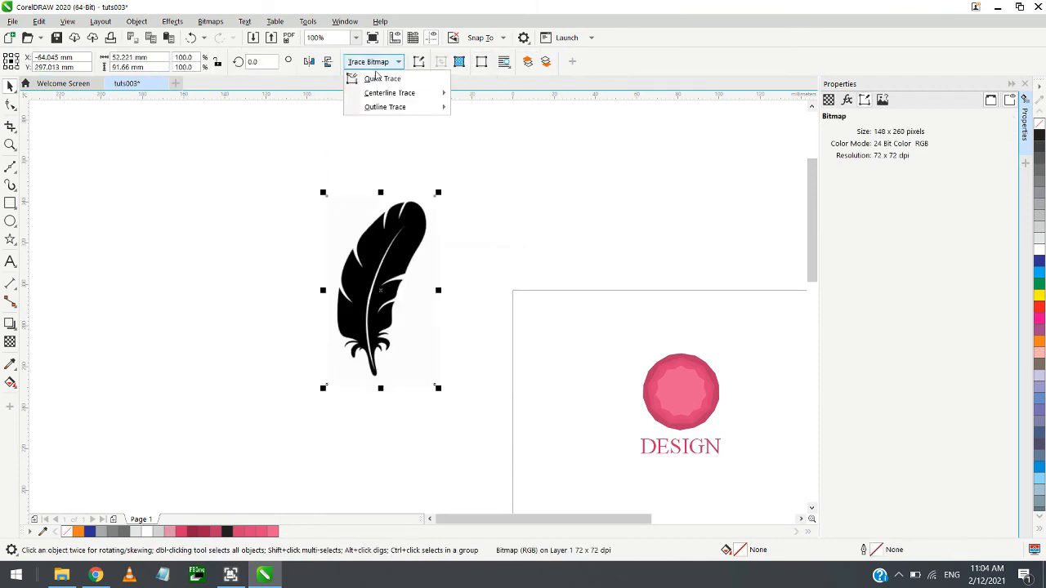
pyautogui.click(384, 79)
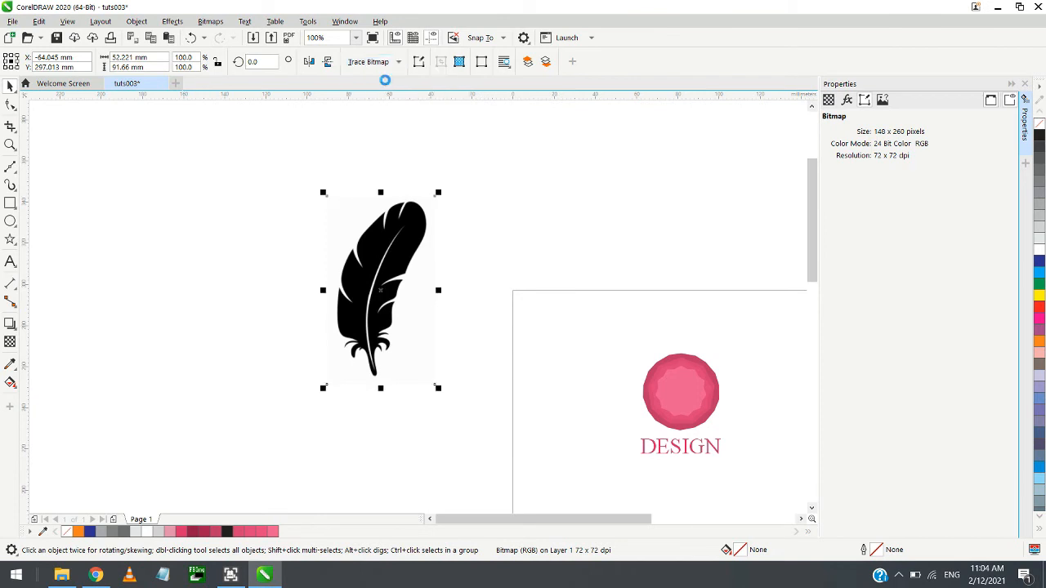
pyautogui.moveTo(406, 243)
pyautogui.mouseDown()
pyautogui.moveTo(556, 247)
pyautogui.moveTo(579, 263)
pyautogui.mouseUp()
pyautogui.click(617, 289)
pyautogui.scroll(1, 607, 291)
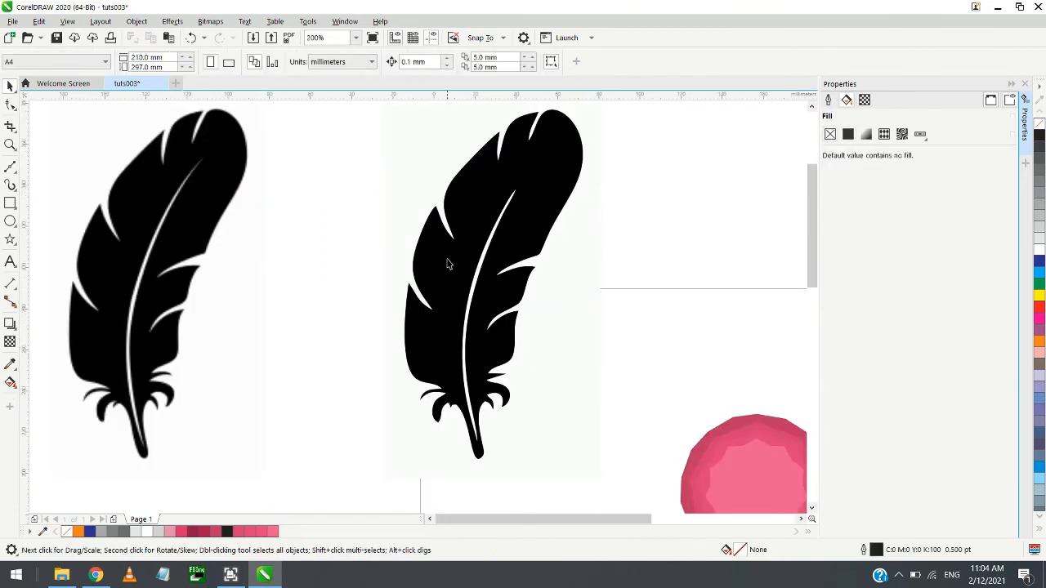
pyautogui.scroll(-1, 447, 264)
# Ungroup the traced vector feather
pyautogui.click(268, 264)
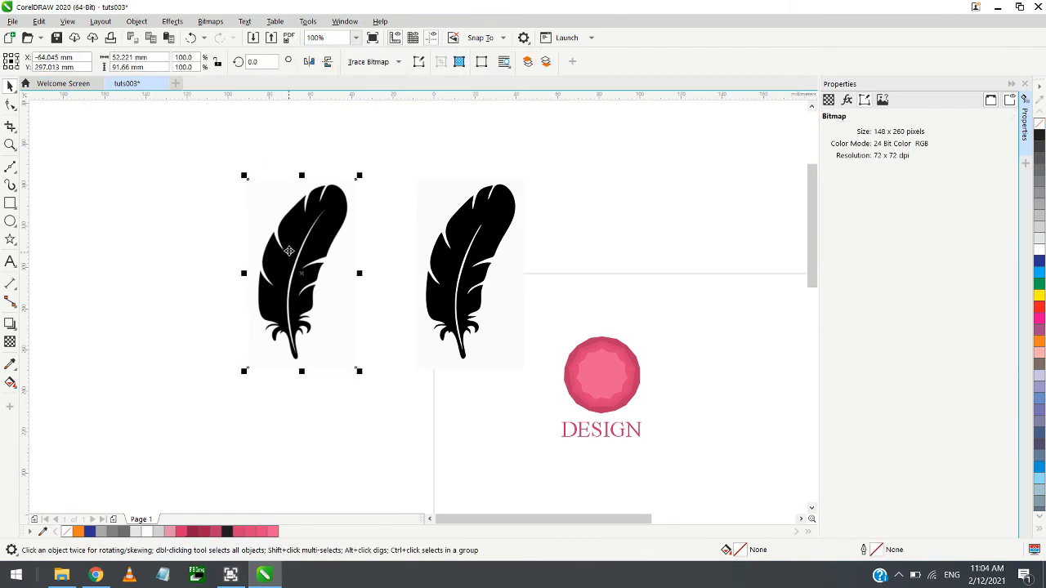
pyautogui.click(489, 239)
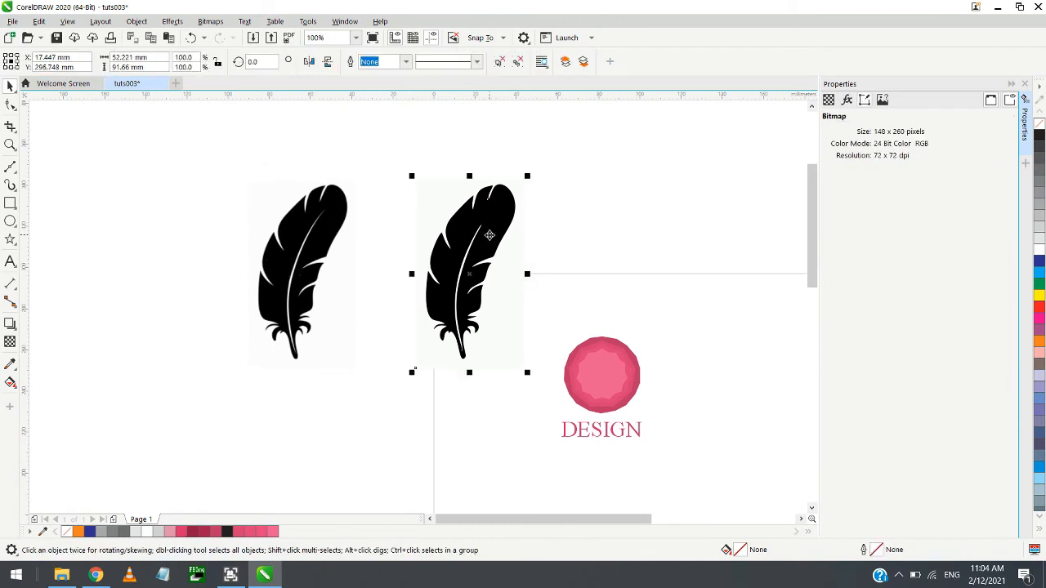
pyautogui.rightClick(490, 234)
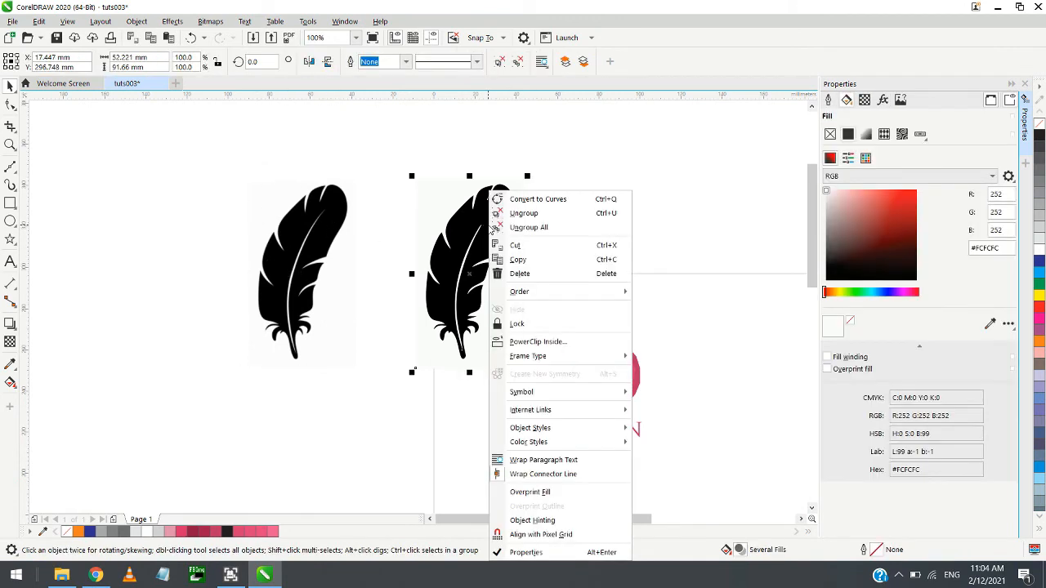
pyautogui.click(527, 214)
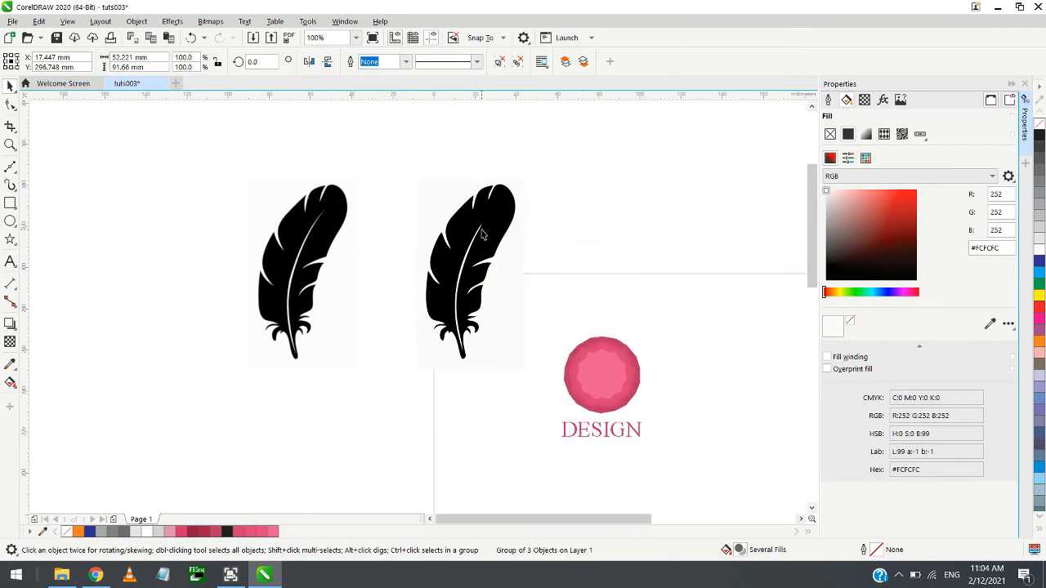
# Try moving the light quill curve out of the traced feather to the right, and undo it
pyautogui.click(684, 205)
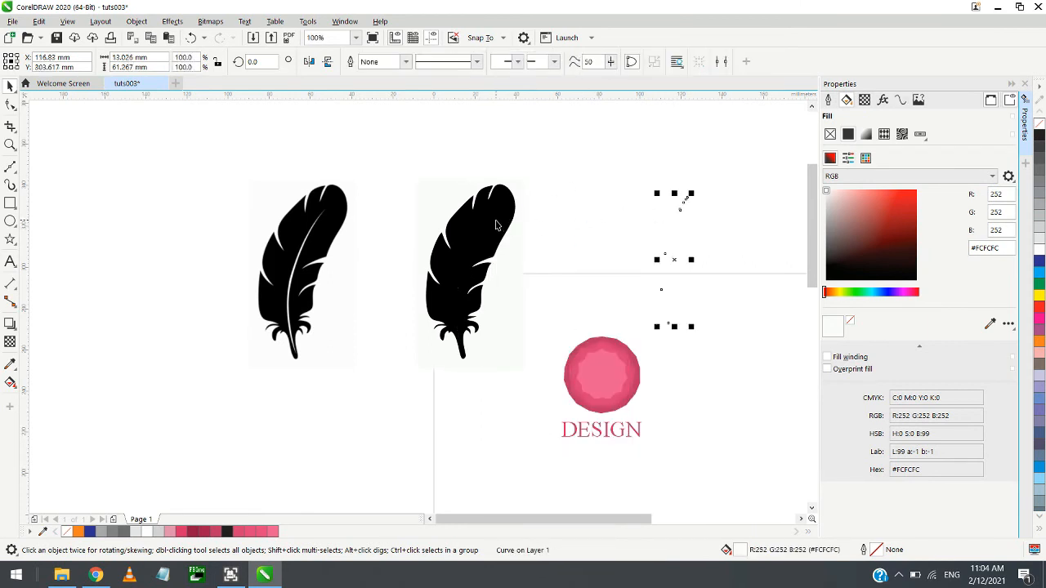
pyautogui.click(495, 225)
pyautogui.moveTo(381, 158); pyautogui.dragTo(581, 379)
pyautogui.click(608, 292)
# Pull the light background shape off the traced feather and delete it
pyautogui.click(512, 306)
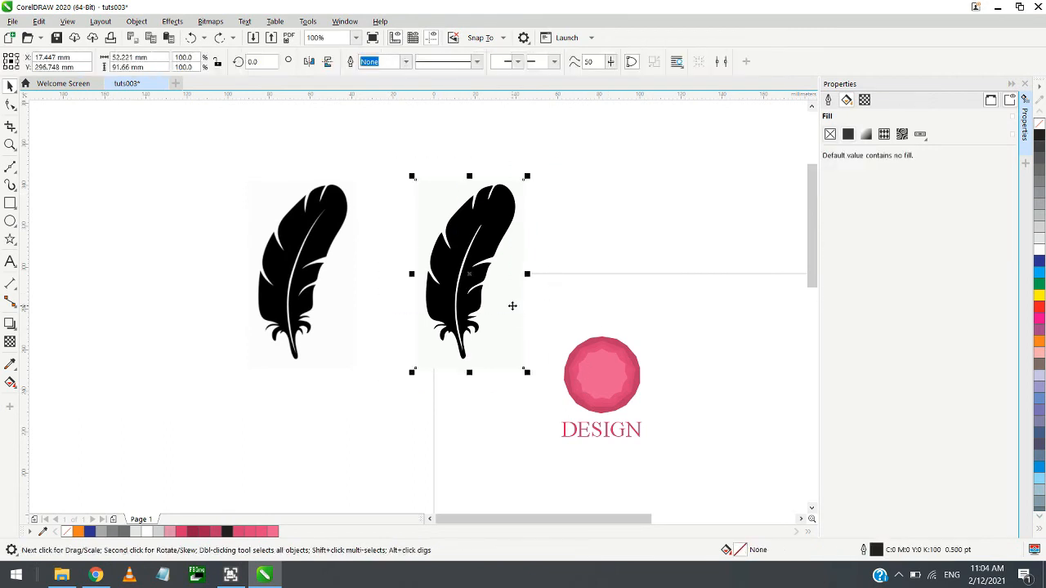
pyautogui.moveTo(513, 306); pyautogui.dragTo(359, 410)
pyautogui.press('Delete')
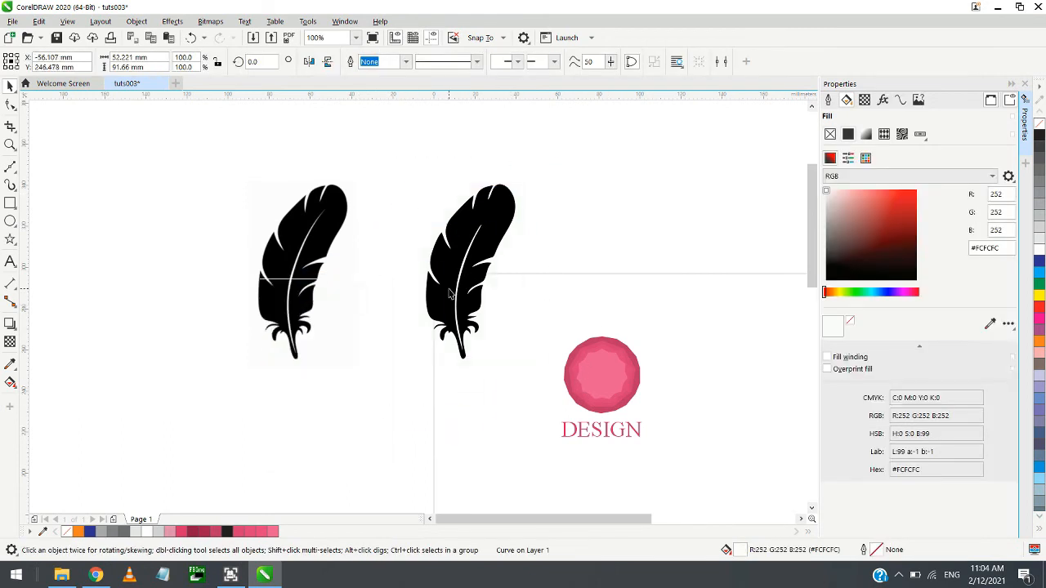
# Move the feather bitmap slightly up and to the right
pyautogui.moveTo(392, 158); pyautogui.dragTo(399, 170)
pyautogui.moveTo(519, 338); pyautogui.dragTo(512, 336)
pyautogui.moveTo(300, 270); pyautogui.dragTo(301, 255)
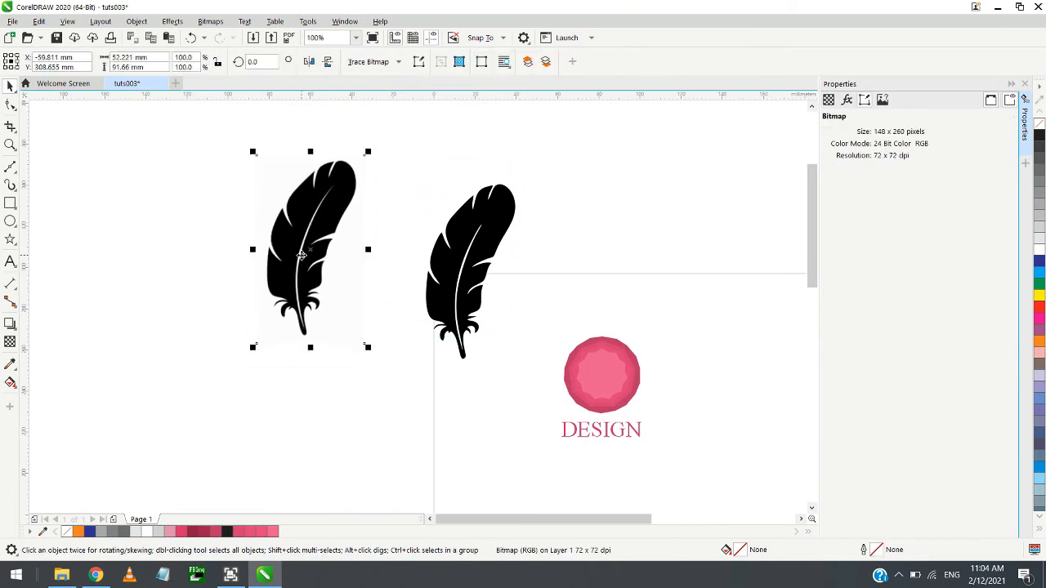
pyautogui.moveTo(390, 391); pyautogui.dragTo(214, 247)
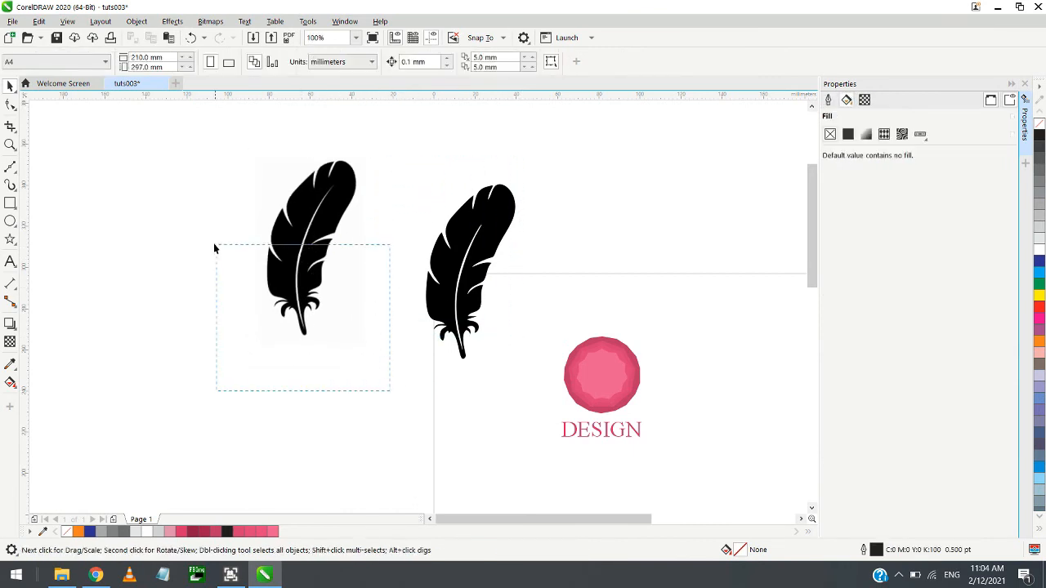
pyautogui.moveTo(392, 352); pyautogui.dragTo(391, 349)
# Move the traced feather's two curves together up and to the right, above the pink badge
pyautogui.moveTo(566, 156); pyautogui.dragTo(398, 363)
pyautogui.moveTo(437, 307); pyautogui.dragTo(513, 260)
pyautogui.hotkey('ctrl', 'z')
pyautogui.moveTo(694, 284); pyautogui.dragTo(580, 124)
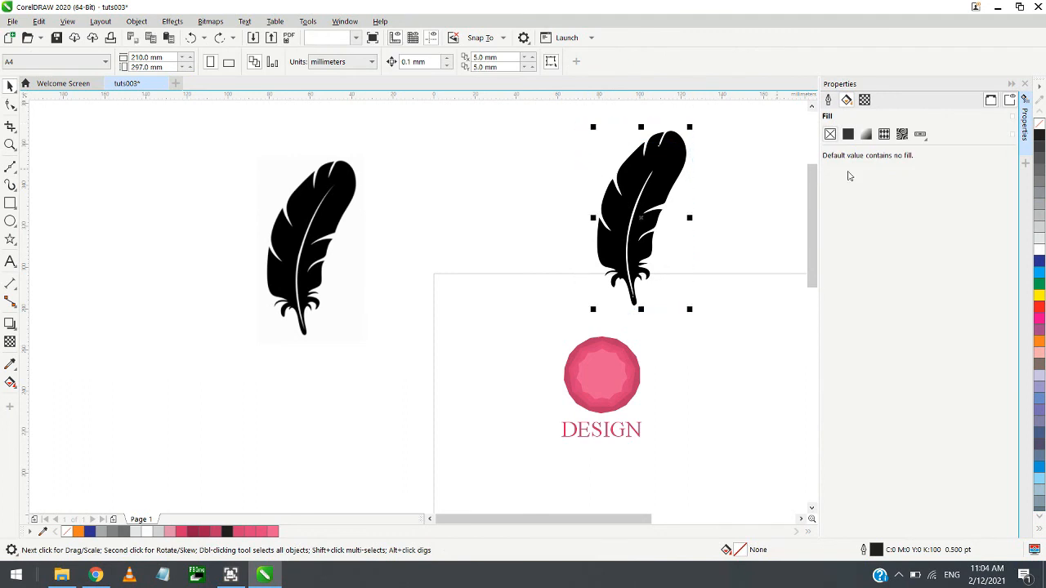
# Try a red fill and a 30% black fill on both traced feather curves, and undo them
pyautogui.click(1037, 316)
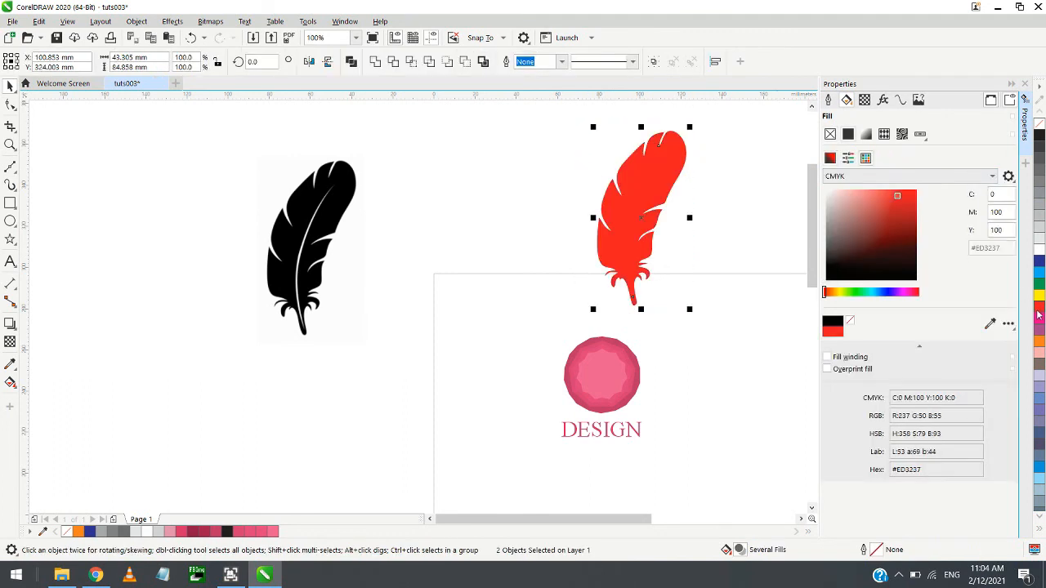
pyautogui.click(1038, 226)
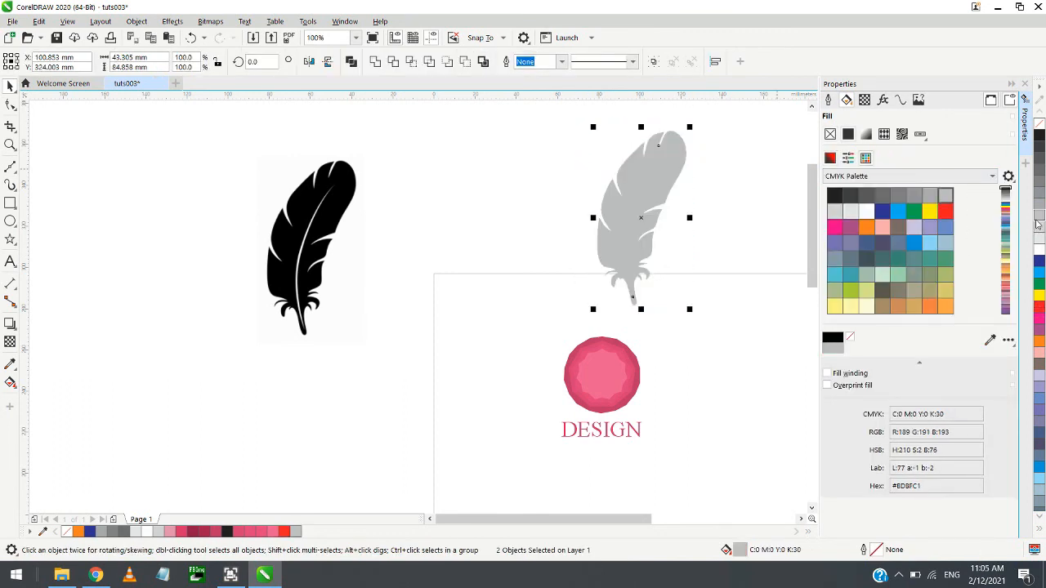
pyautogui.hotkey('ctrl', 'z')
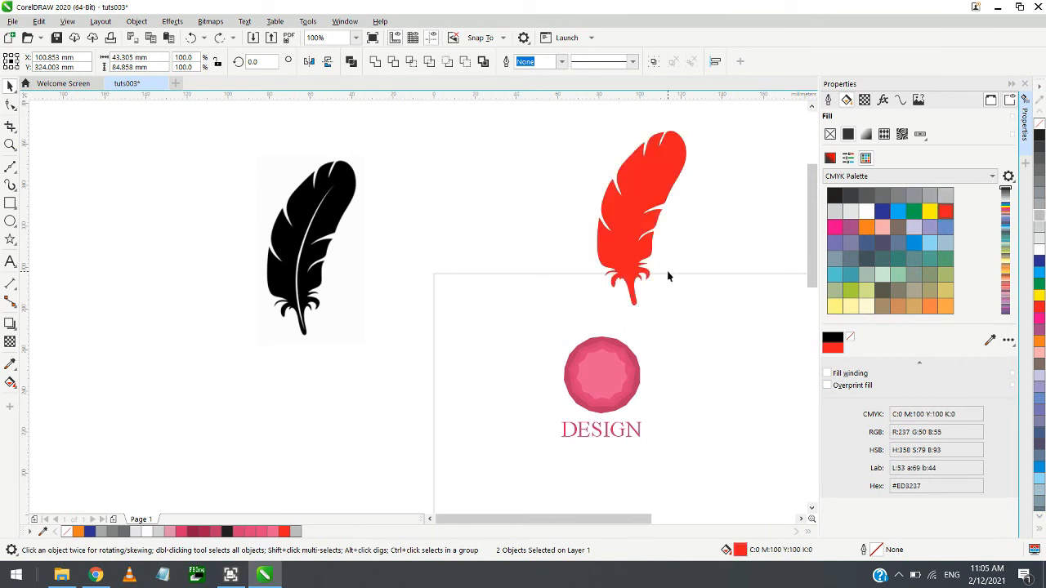
pyautogui.hotkey('ctrl', 'z')
pyautogui.click(578, 257)
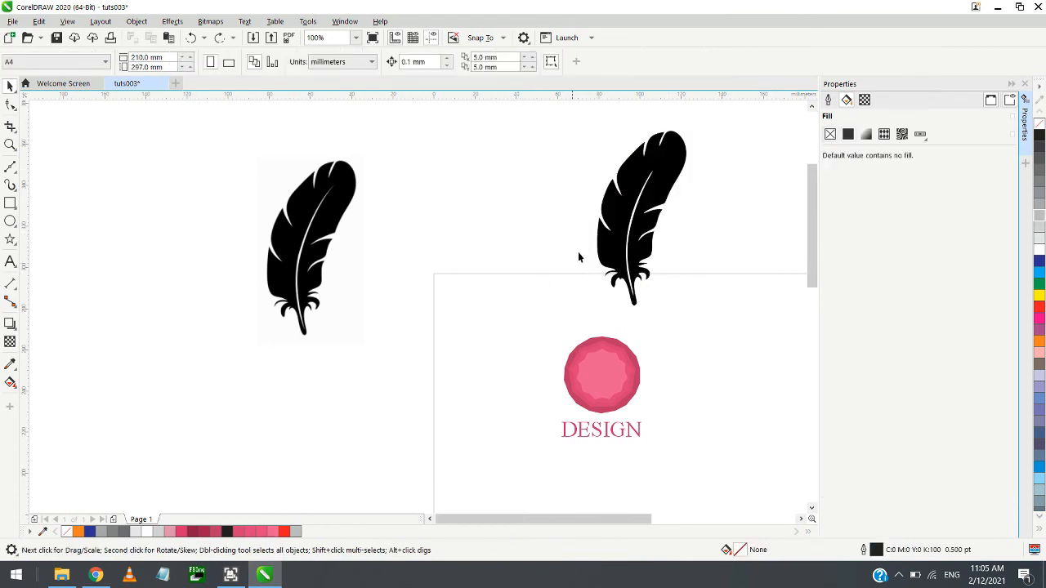
# Fill only the black feather curve with 90% black, leaving out the light quill curve
pyautogui.click(608, 258)
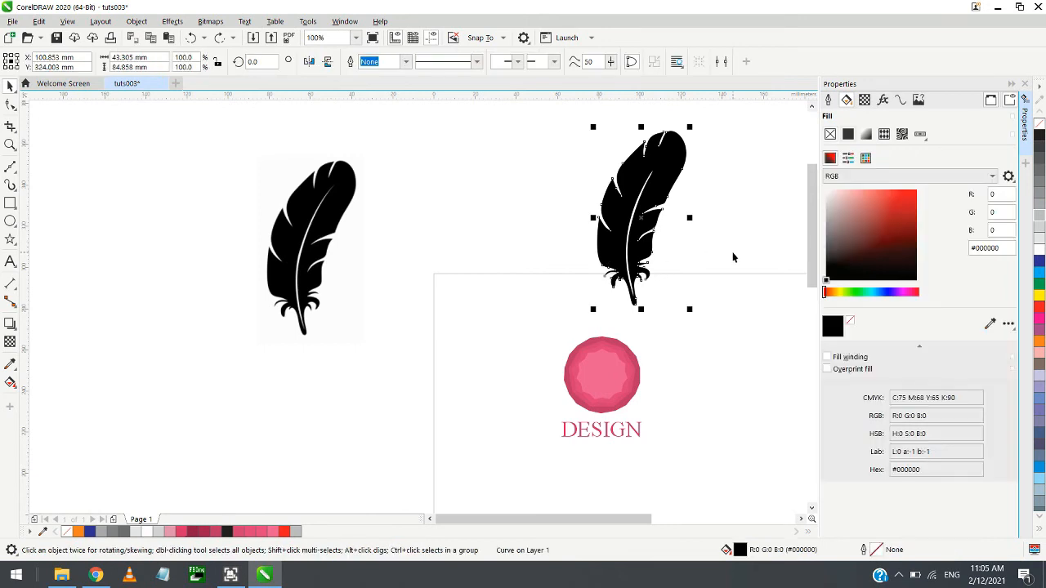
pyautogui.click(1039, 201)
pyautogui.click(1039, 180)
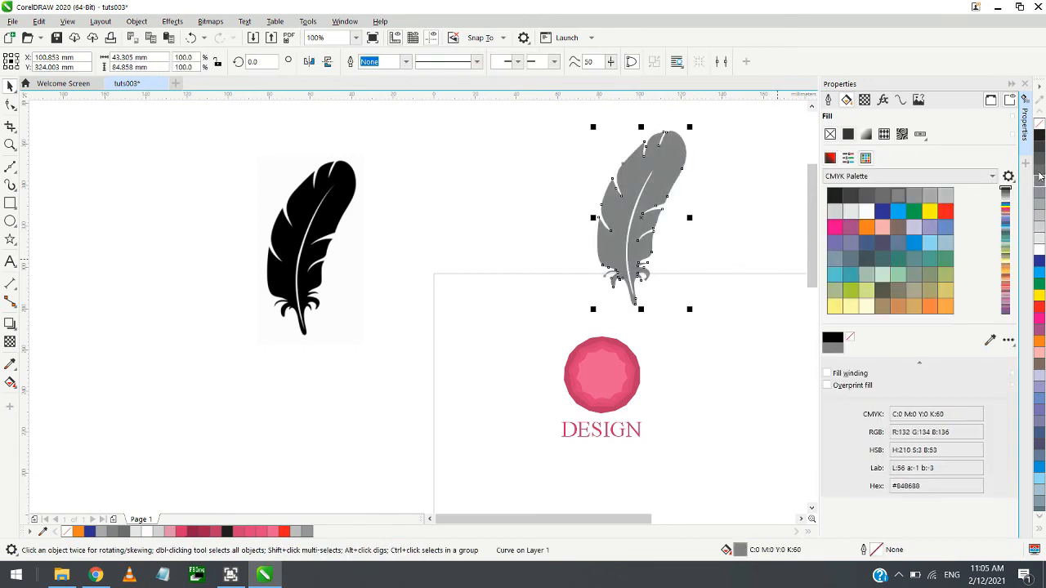
pyautogui.click(1039, 169)
pyautogui.click(1039, 157)
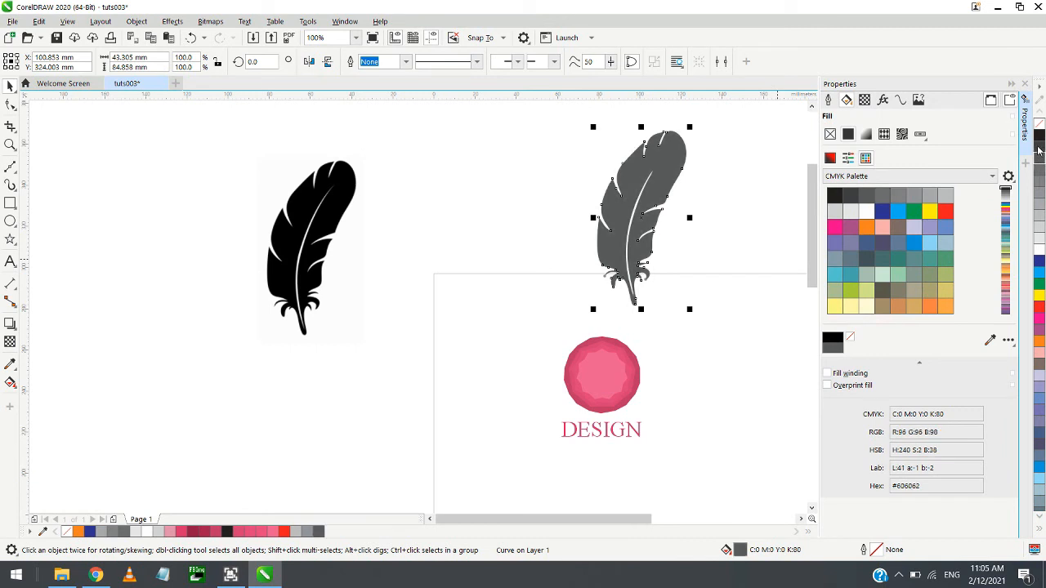
pyautogui.click(1039, 145)
pyautogui.click(561, 179)
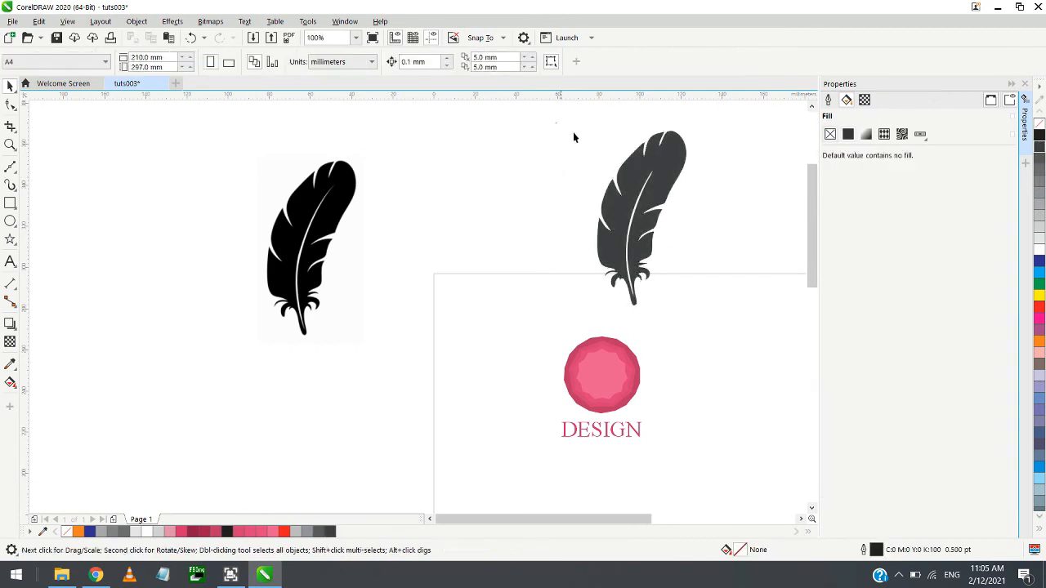
# Scale both traced feather curves together to about 27.9 × 54.7 mm and place them just above the page
pyautogui.moveTo(723, 331); pyautogui.dragTo(724, 331)
pyautogui.moveTo(628, 253); pyautogui.dragTo(559, 298)
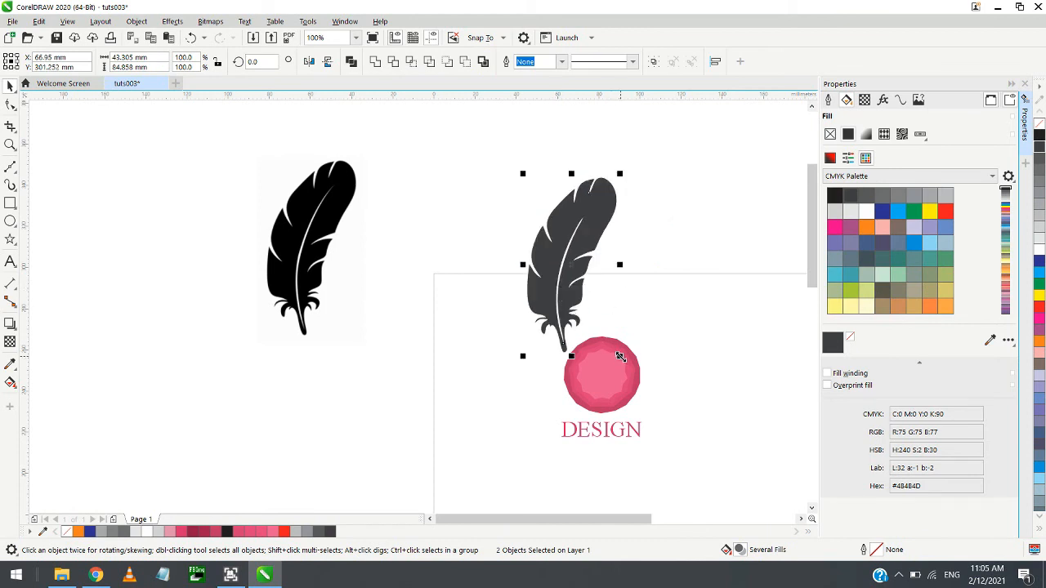
pyautogui.moveTo(621, 356); pyautogui.dragTo(589, 294)
pyautogui.moveTo(564, 229); pyautogui.dragTo(551, 202)
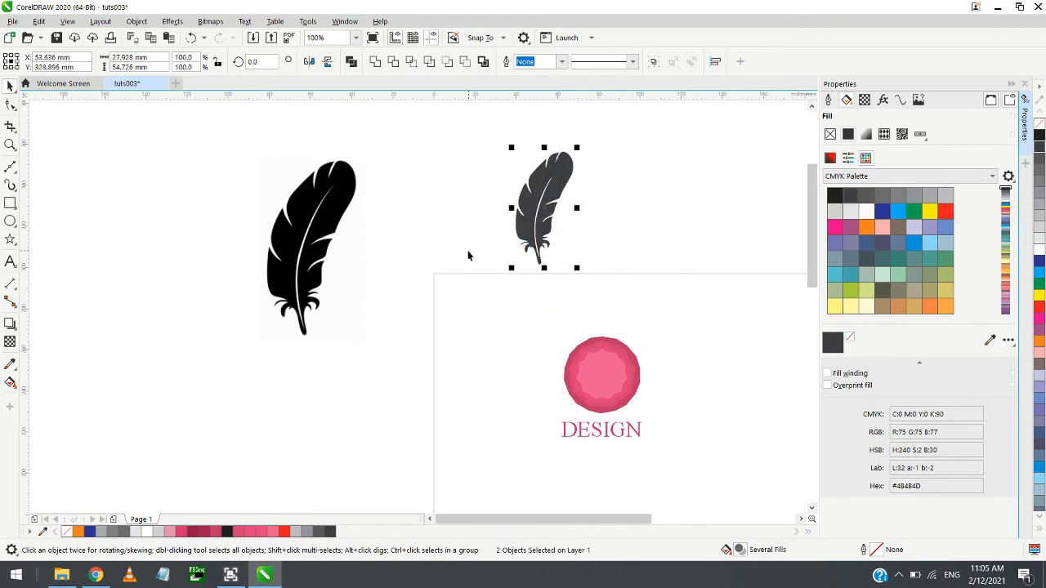
pyautogui.click(469, 256)
pyautogui.click(303, 282)
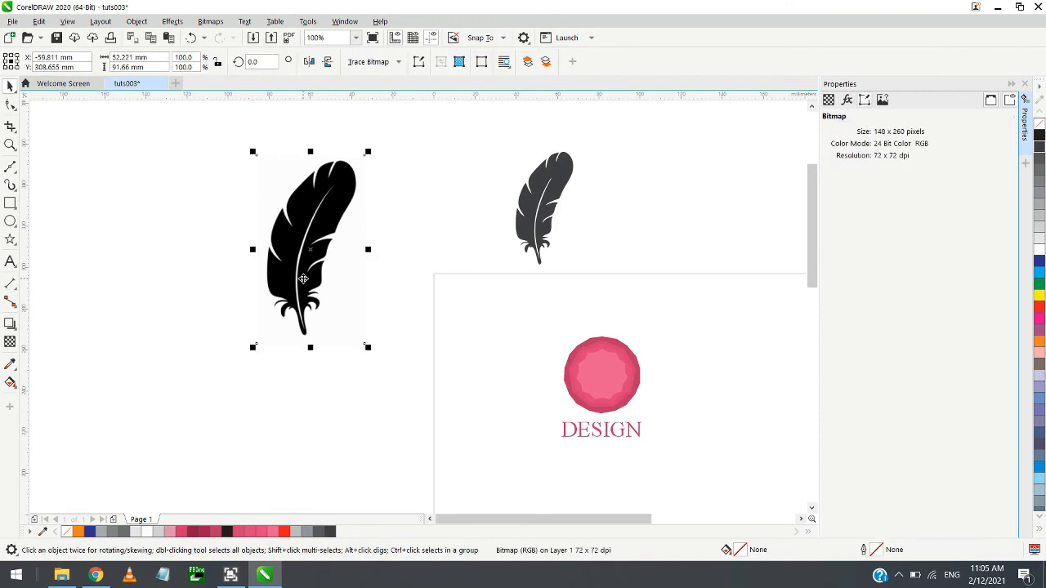
pyautogui.click(11, 125)
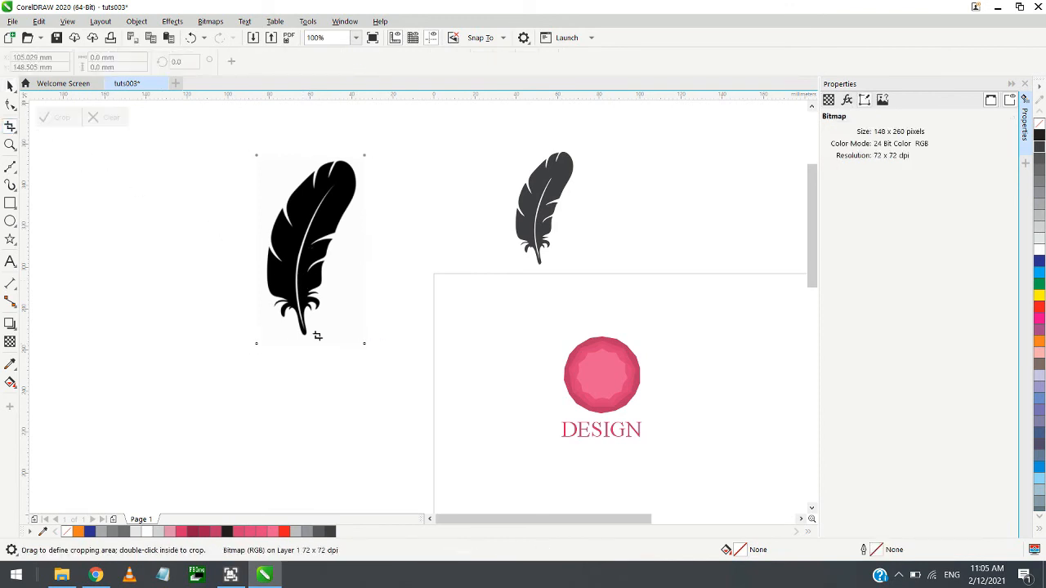
pyautogui.scroll(-3, 317, 336)
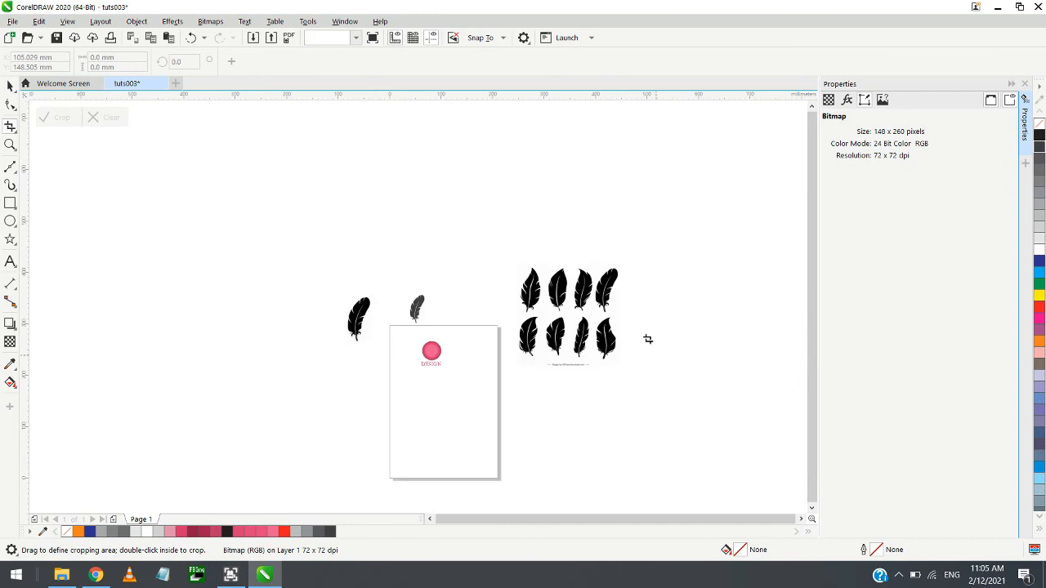
pyautogui.scroll(3, 648, 339)
pyautogui.scroll(-1, 624, 314)
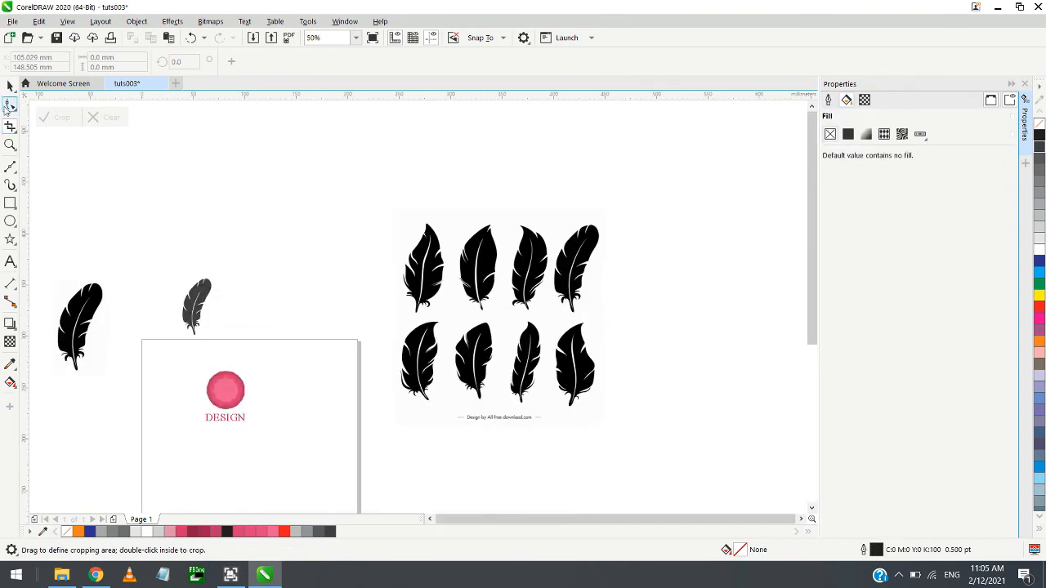
# Crop the eight-feather bitmap to the third feather in the lower row, with a crop area about 40.7 × 85.5 mm
pyautogui.click(10, 86)
pyautogui.click(548, 300)
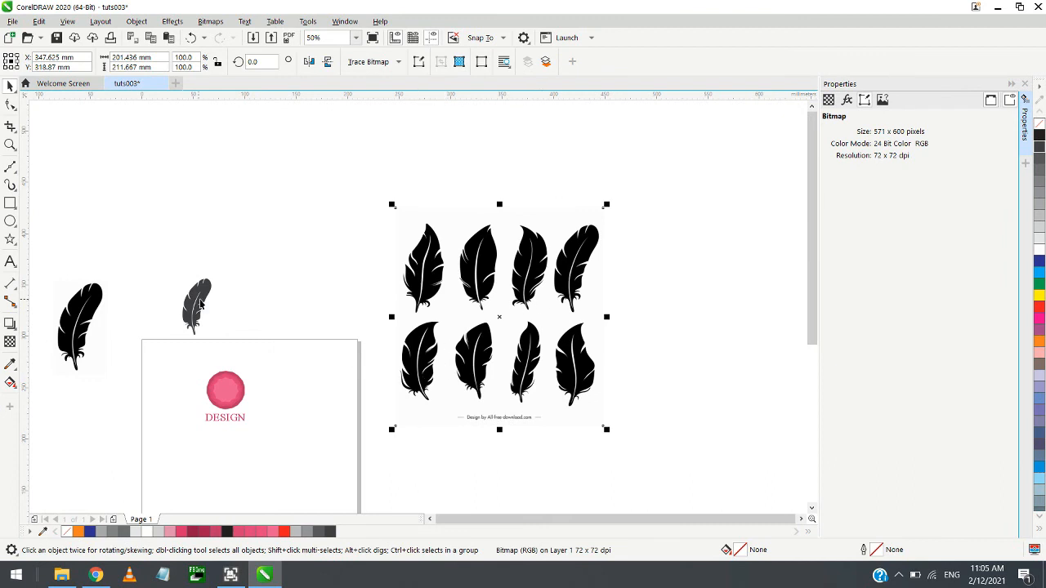
pyautogui.scroll(1, 446, 260)
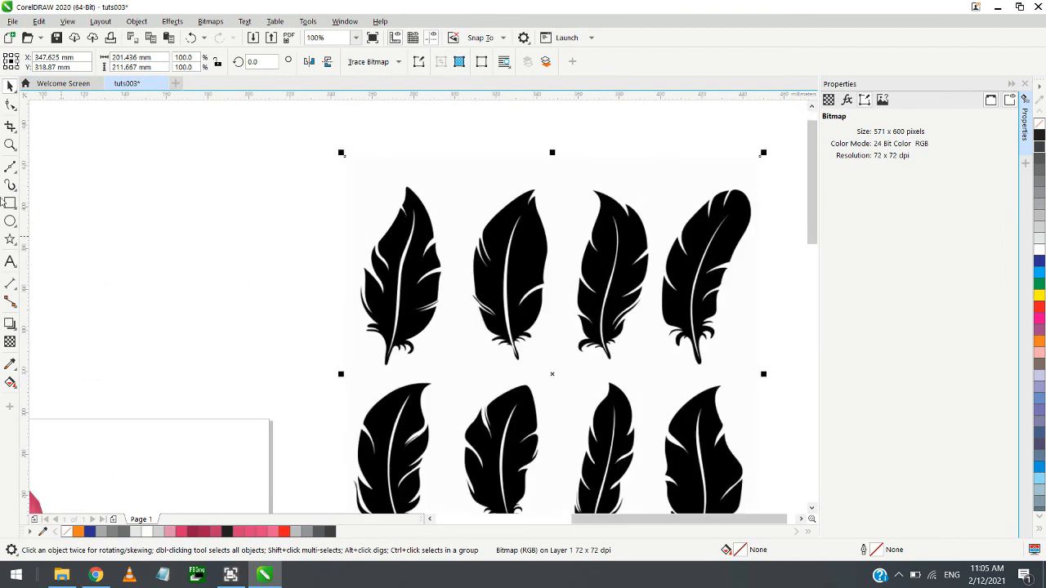
pyautogui.click(10, 127)
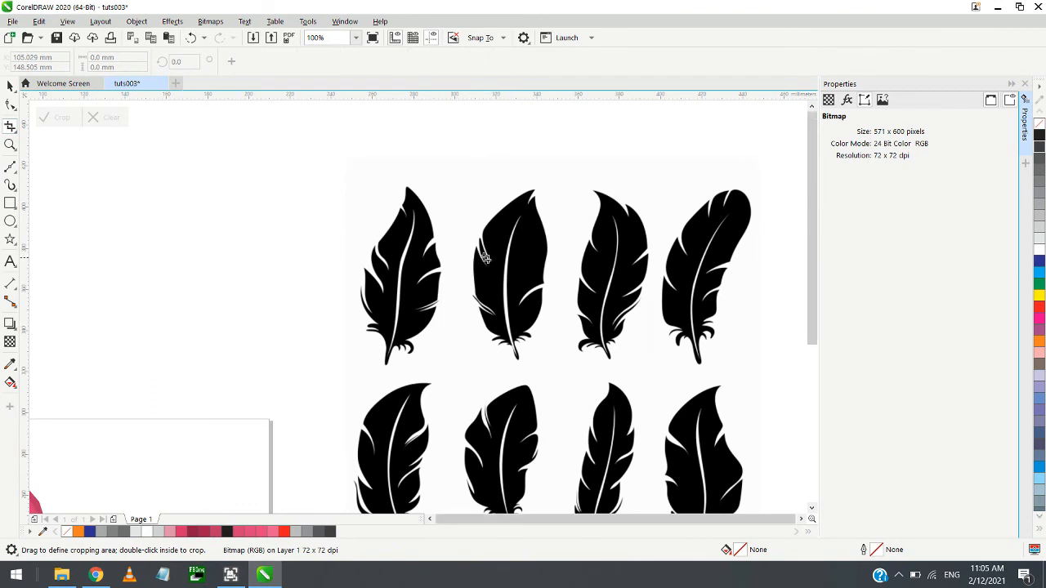
pyautogui.scroll(-1, 484, 260)
pyautogui.scroll(1, 522, 381)
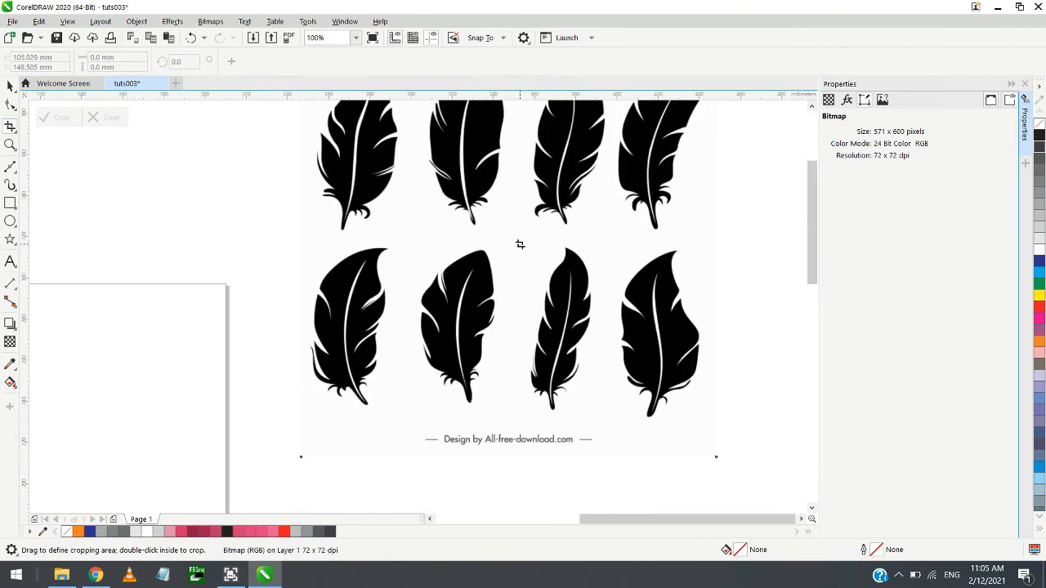
pyautogui.moveTo(520, 244); pyautogui.dragTo(604, 421)
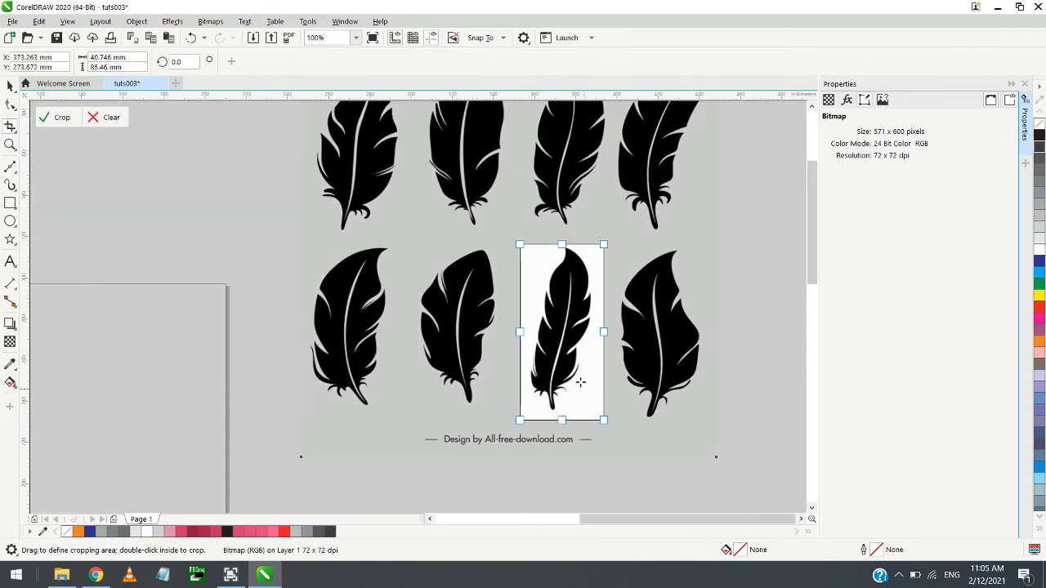
pyautogui.doubleClick(553, 340)
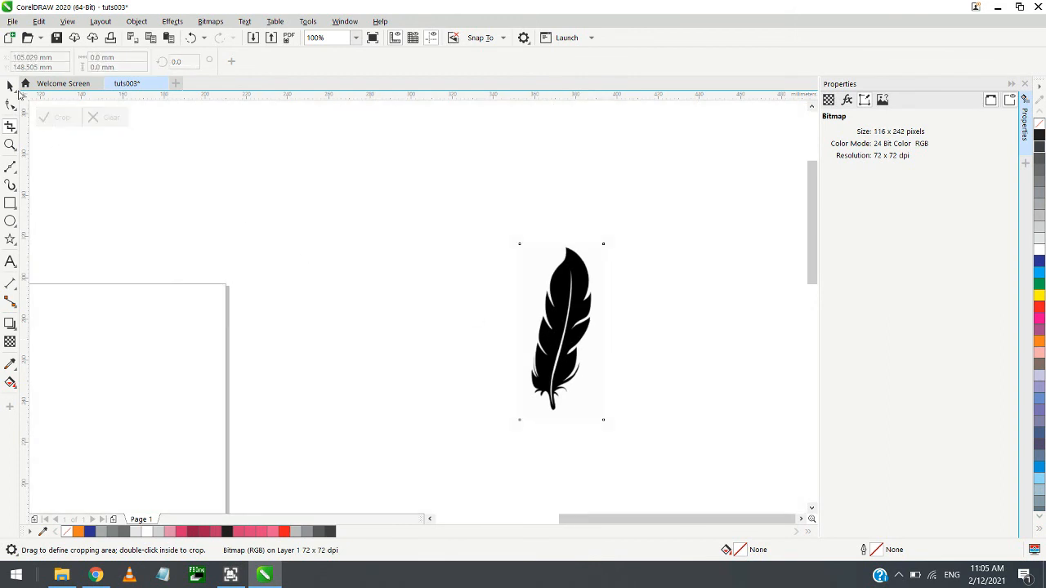
# Start an Outline Trace of the cropped feather bitmap using the Low Quality Image preset
pyautogui.click(10, 86)
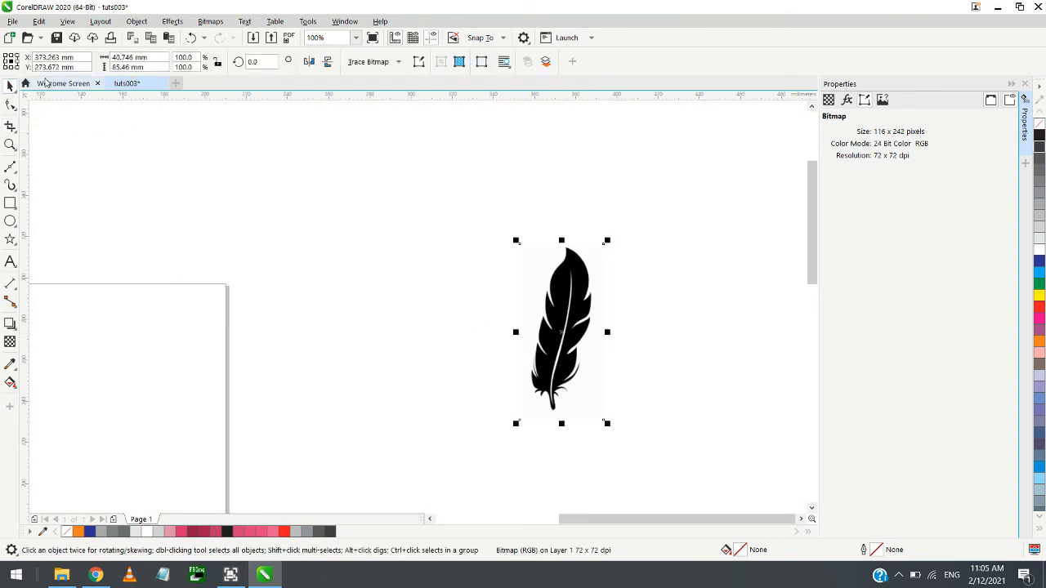
pyautogui.click(376, 65)
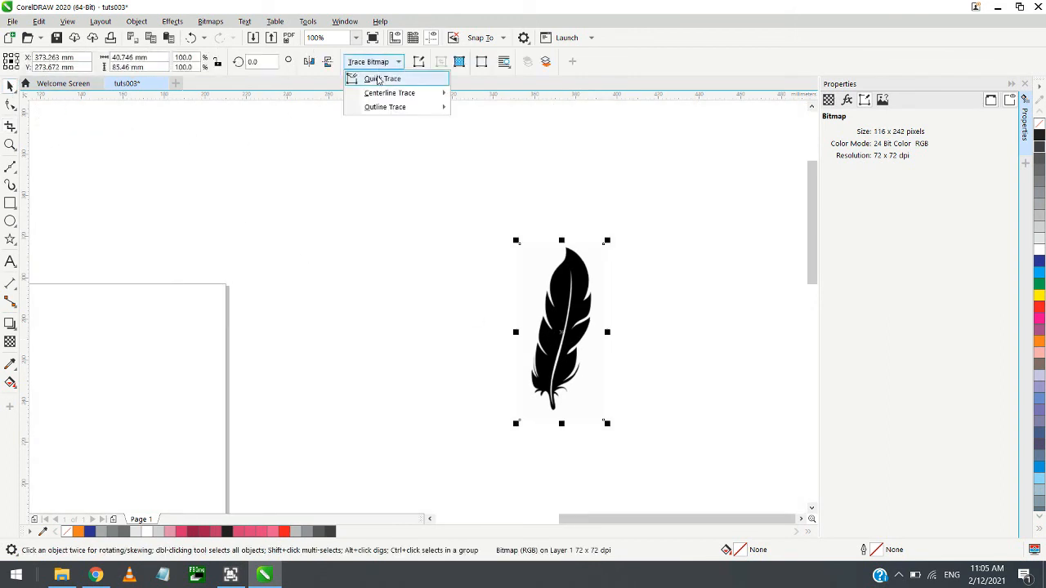
pyautogui.moveTo(384, 98)
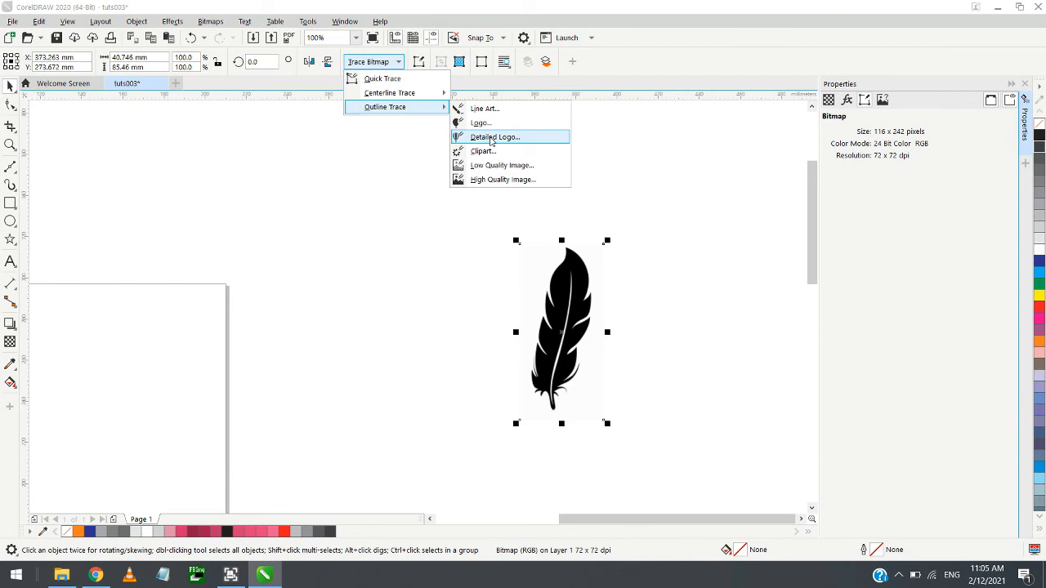
pyautogui.click(496, 166)
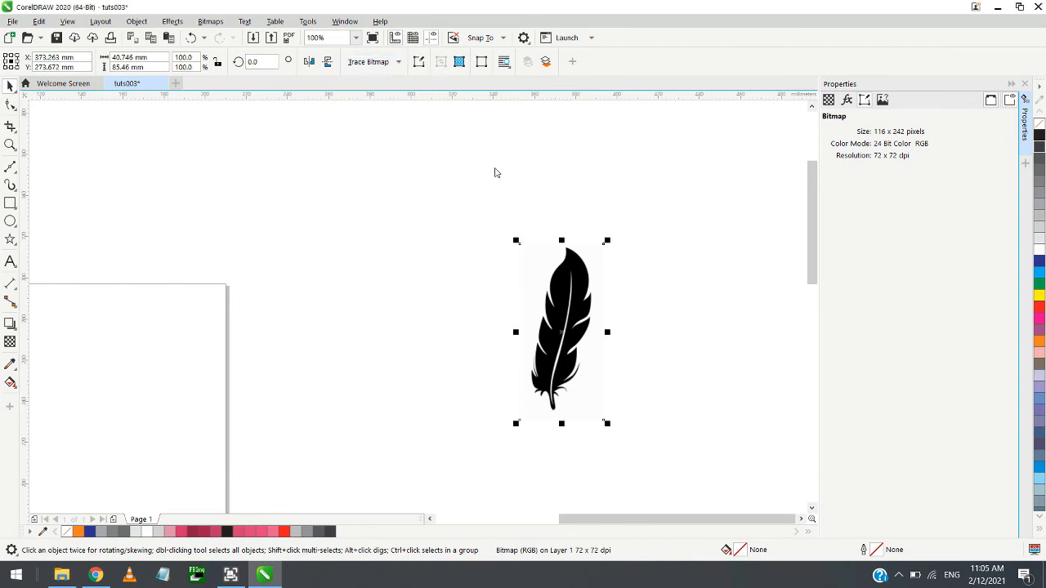
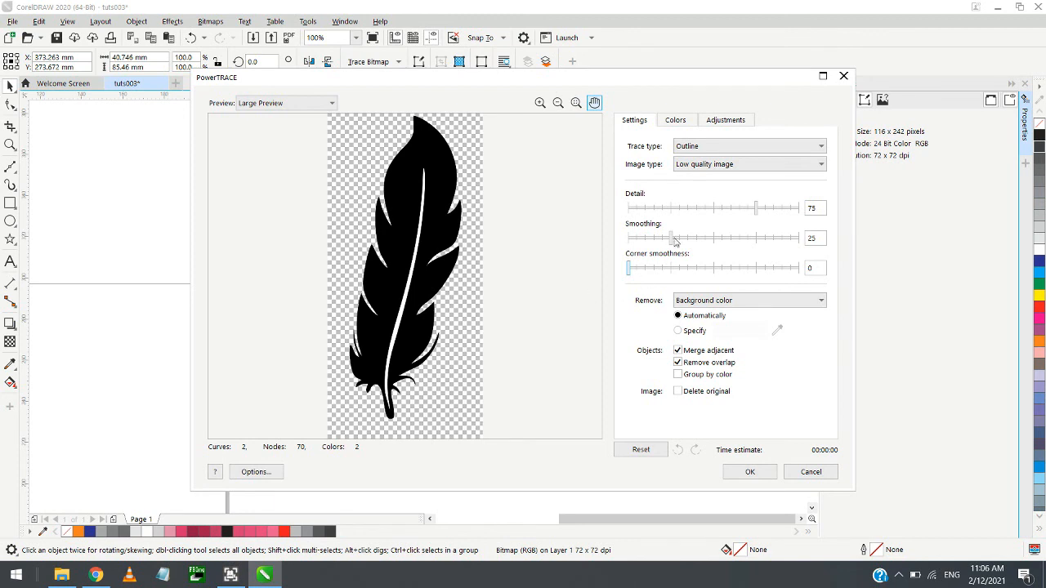
# Set the trace's color mode to Black and White, review its settings and adjustments, and apply the trace
pyautogui.click(677, 119)
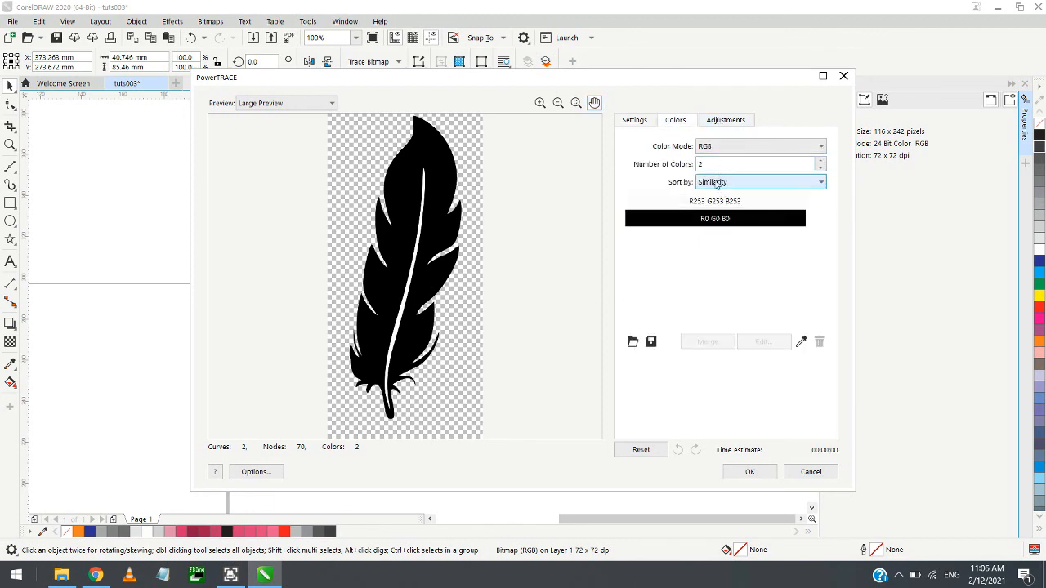
pyautogui.click(713, 148)
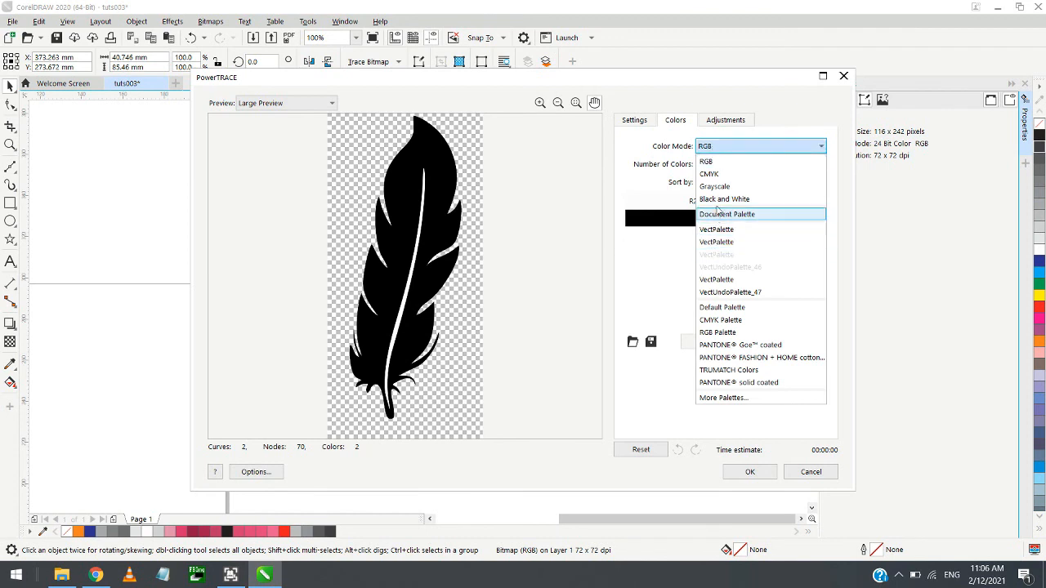
pyautogui.click(720, 203)
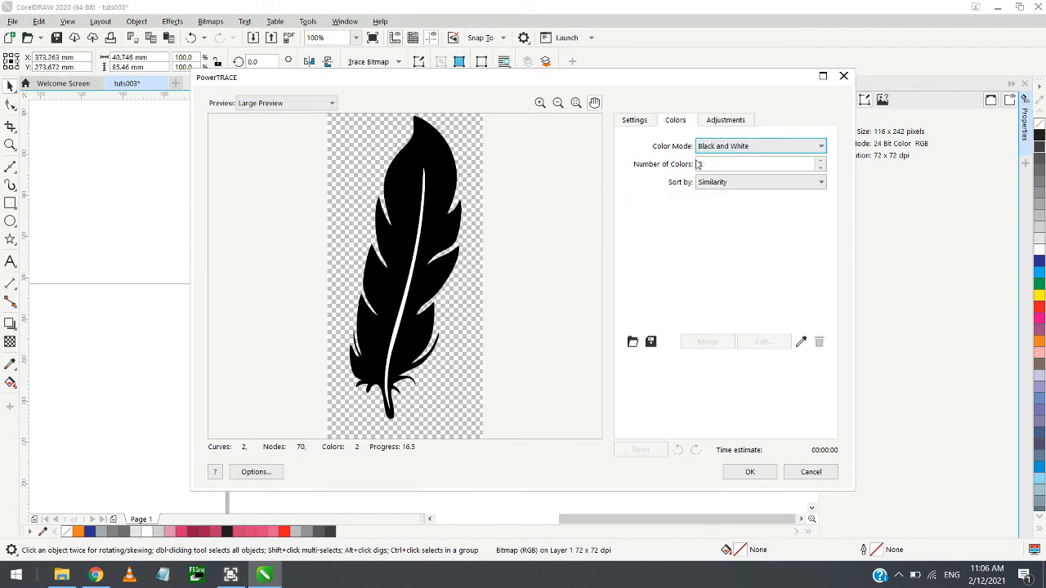
pyautogui.click(634, 121)
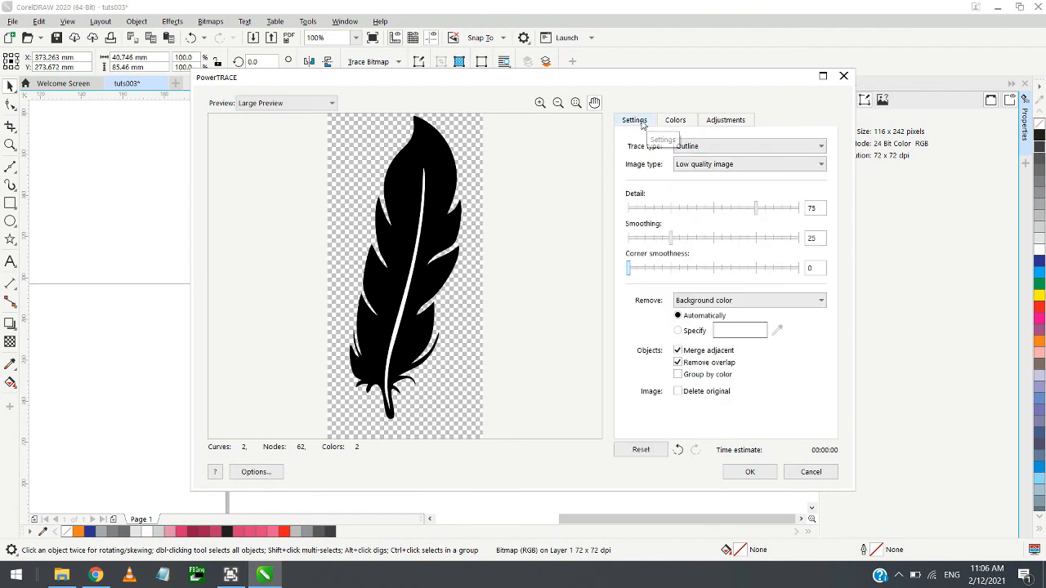
pyautogui.click(675, 120)
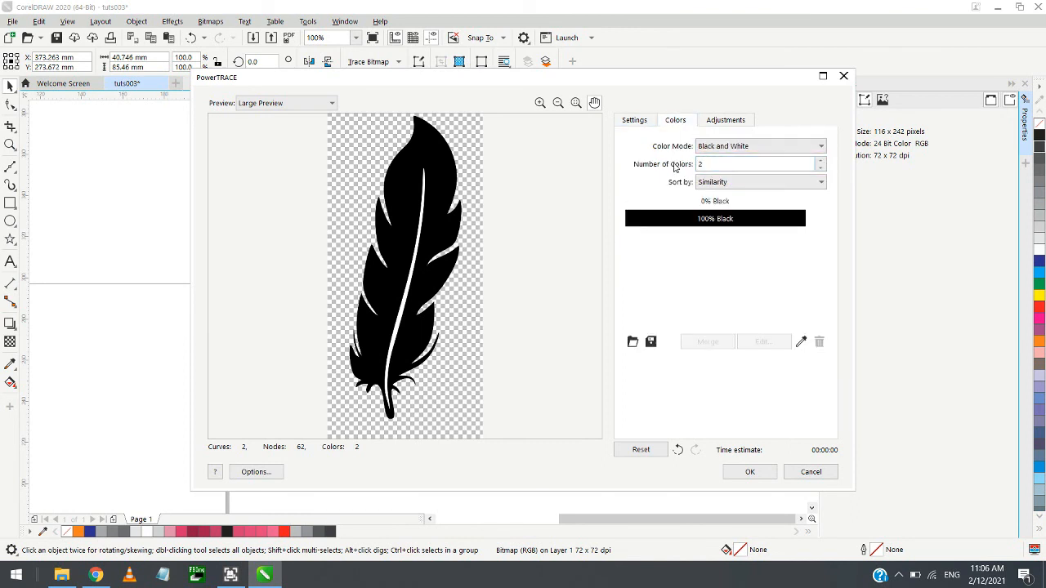
pyautogui.click(720, 123)
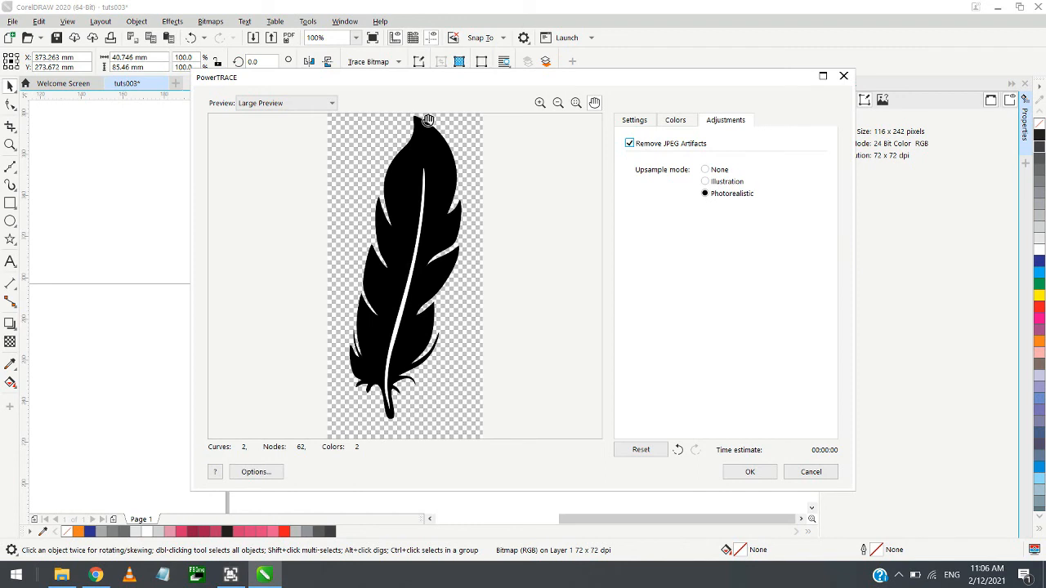
pyautogui.click(635, 121)
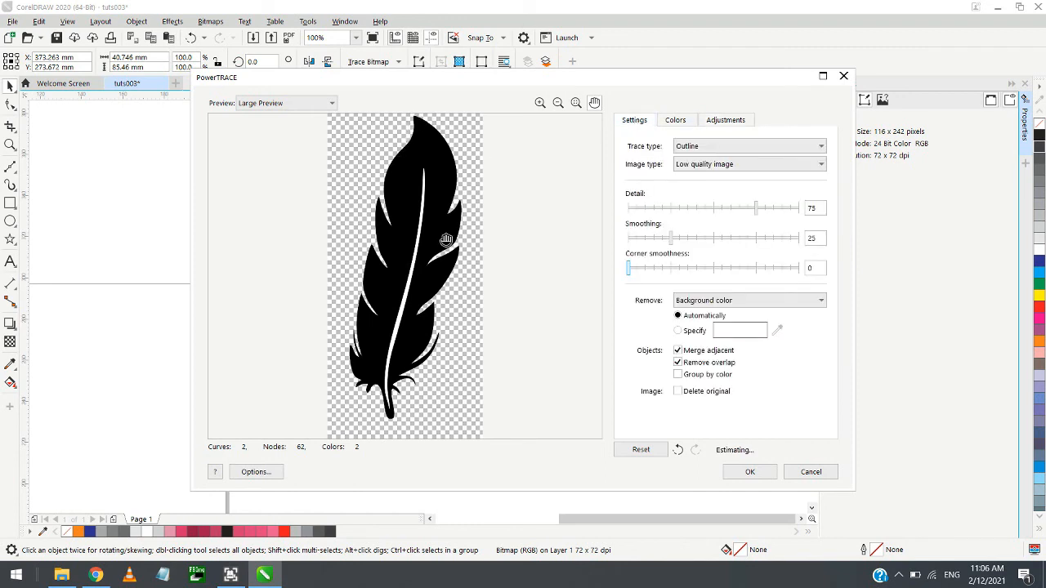
pyautogui.click(750, 472)
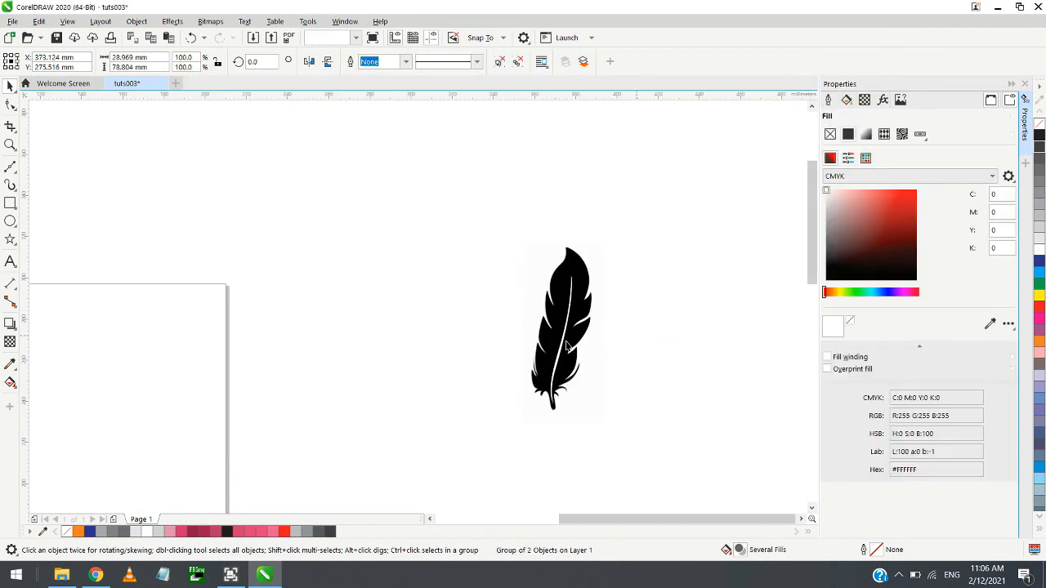
# Move the newly traced feather group off its bitmap and place it above the page, just right of the dark gray feather
pyautogui.moveTo(564, 345); pyautogui.dragTo(428, 331)
pyautogui.click(390, 348)
pyautogui.scroll(1, 401, 335)
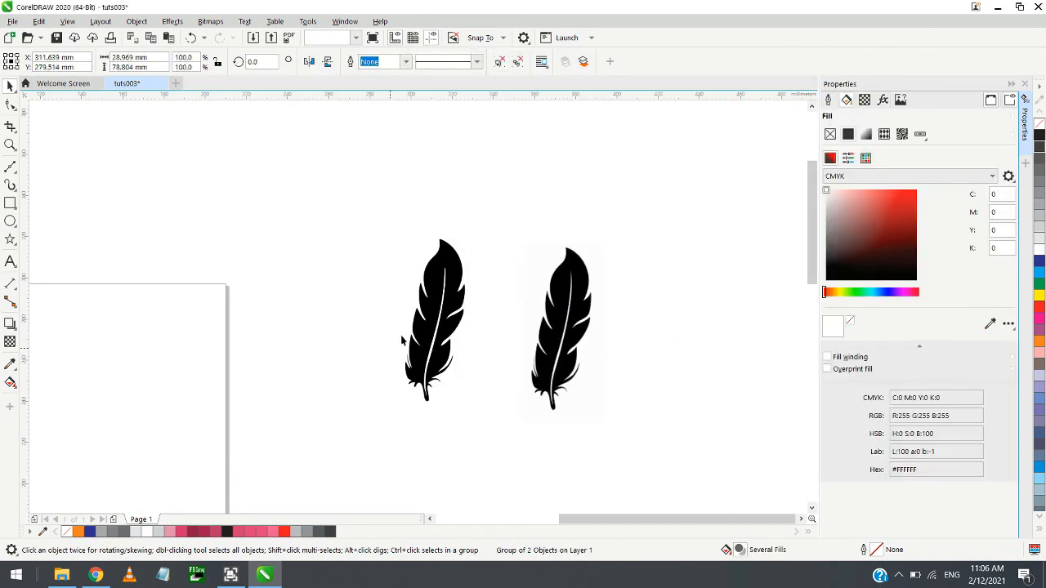
pyautogui.scroll(-2, 622, 344)
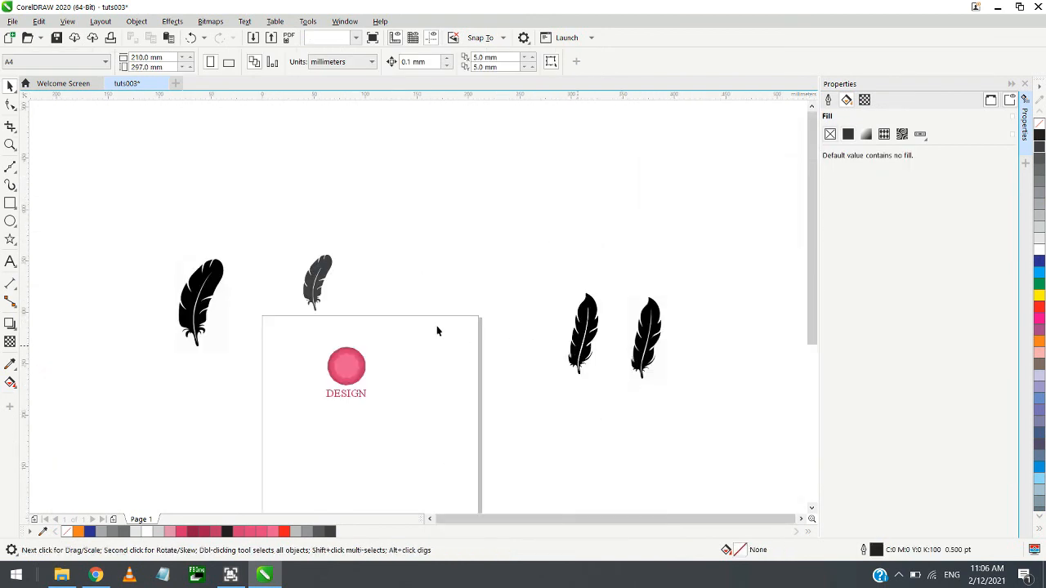
pyautogui.moveTo(573, 343); pyautogui.dragTo(340, 286)
pyautogui.scroll(1, 339, 286)
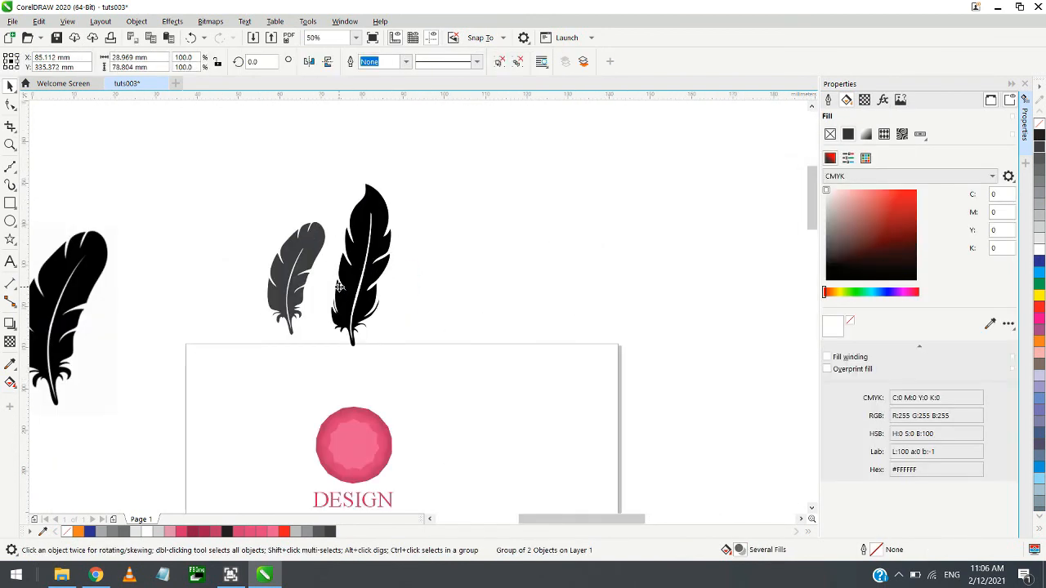
# Sample the black of the newly traced feather with the Color Eyedropper and apply it to the dark gray feather curve
pyautogui.scroll(3, 339, 287)
pyautogui.scroll(-1, 351, 292)
pyautogui.click(261, 295)
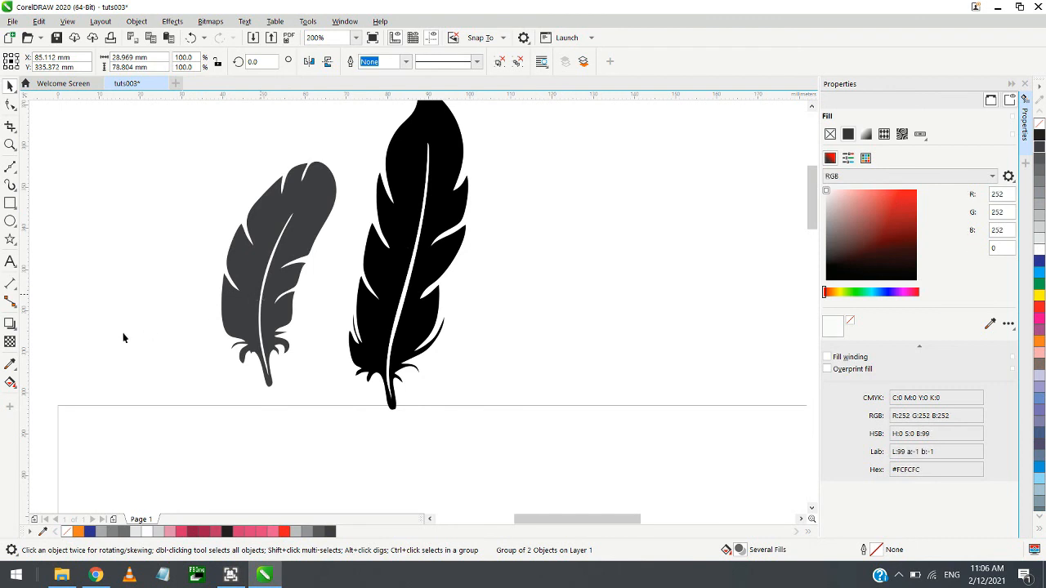
pyautogui.click(10, 364)
pyautogui.click(370, 268)
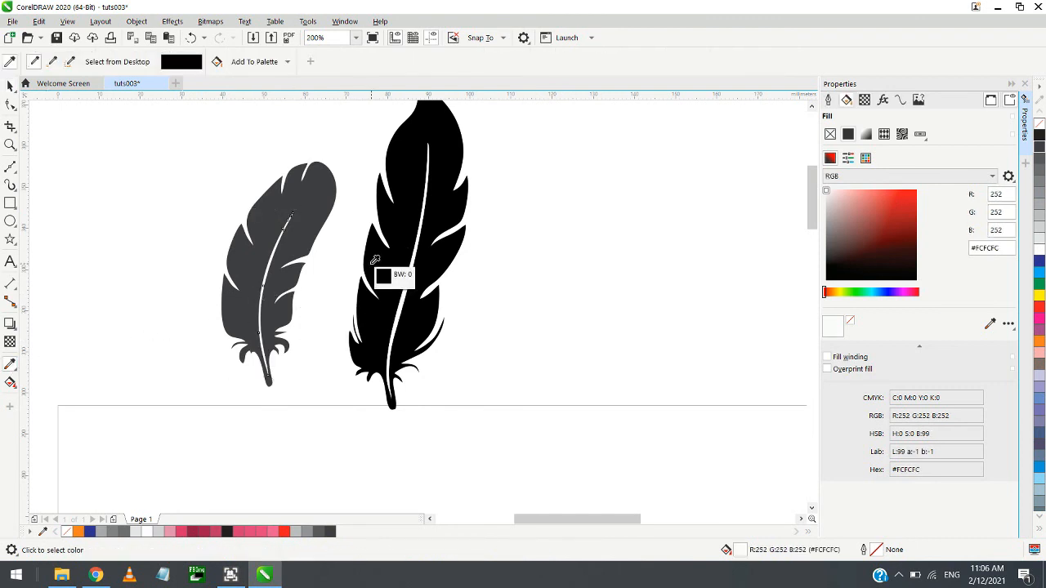
pyautogui.click(262, 214)
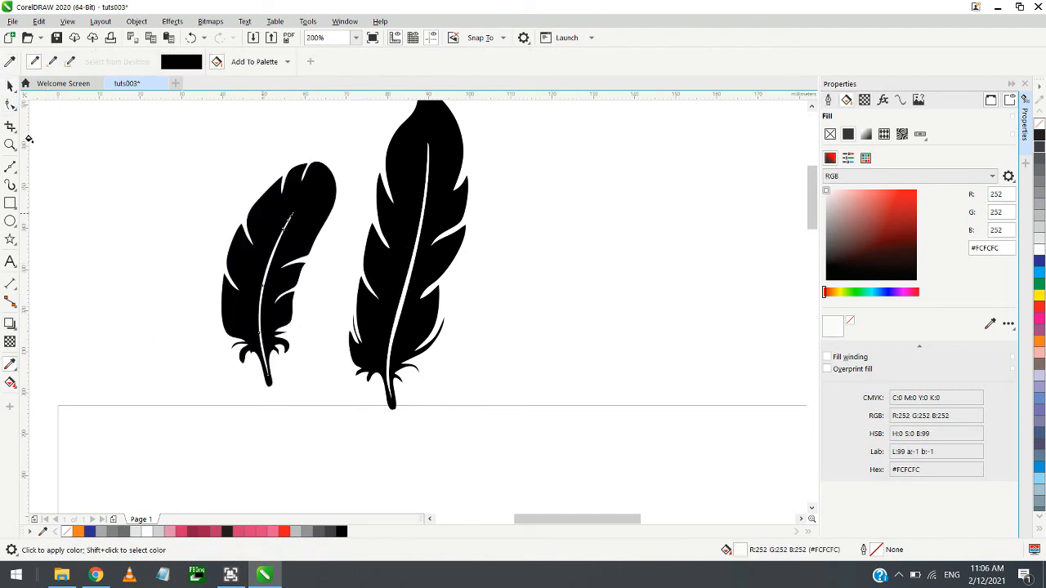
pyautogui.click(9, 85)
pyautogui.scroll(-2, 525, 252)
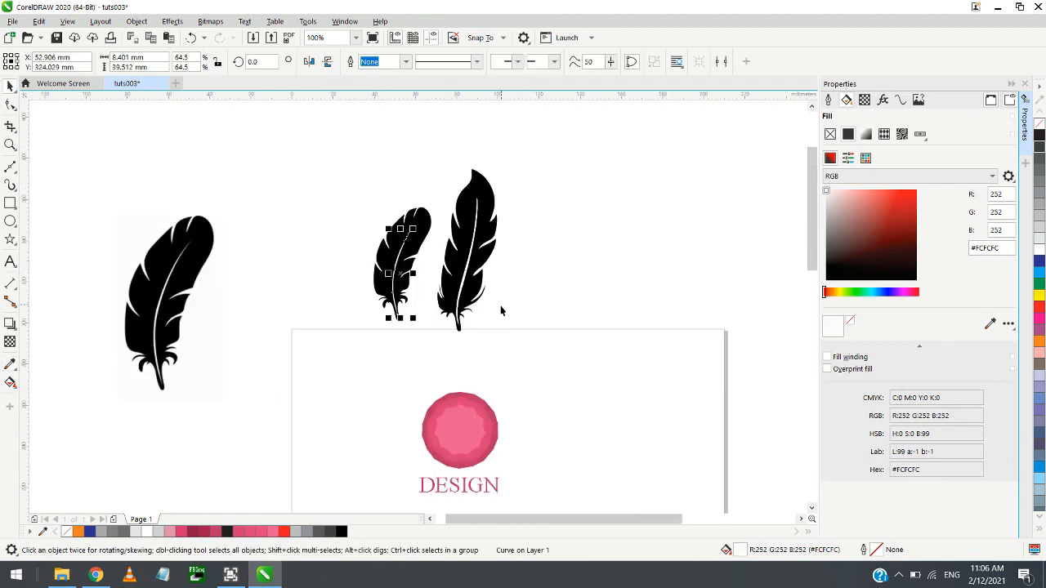
pyautogui.click(501, 311)
# Move the larger traced feather group down to about X 96, Y 300 mm, so its quill tip overlaps the pink badge's upper edge
pyautogui.scroll(2, 483, 211)
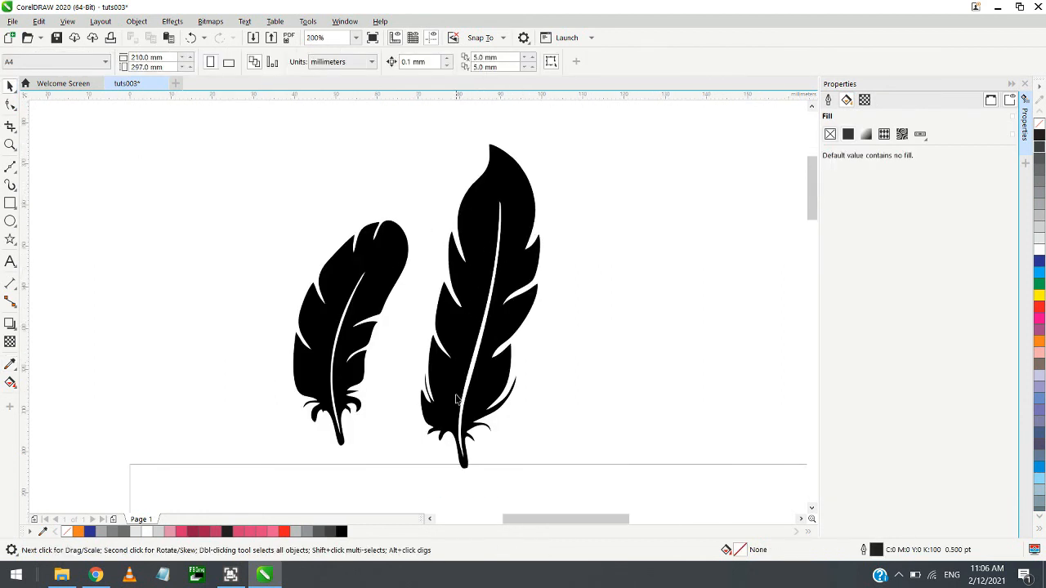
pyautogui.click(471, 363)
pyautogui.scroll(-2, 552, 304)
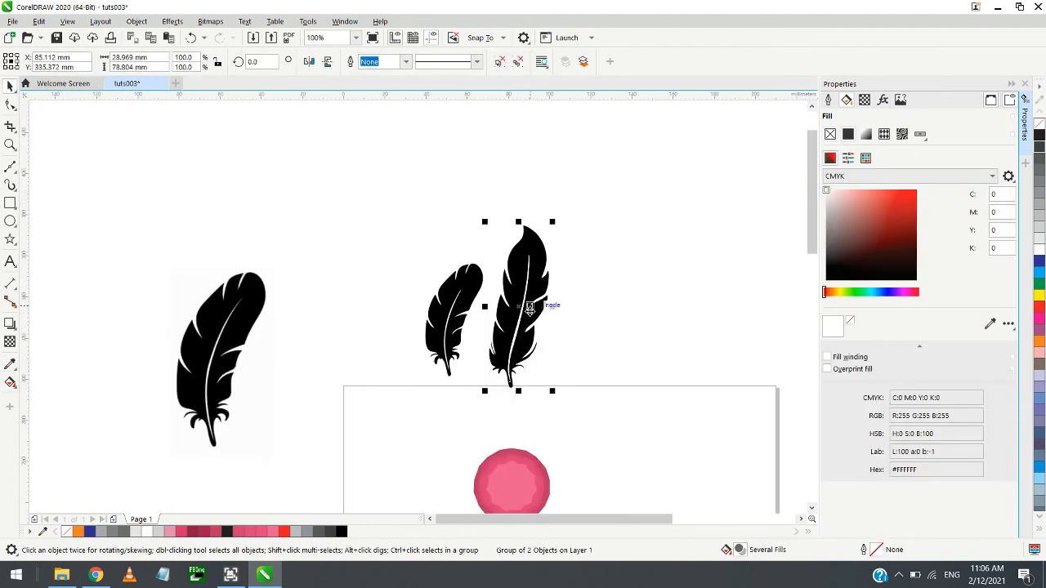
pyautogui.click(523, 219)
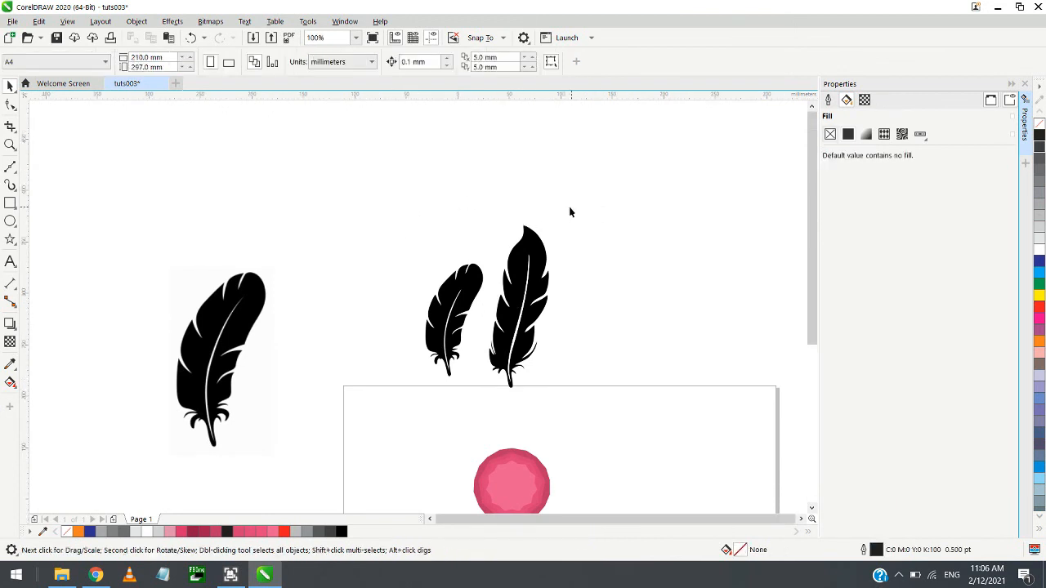
pyautogui.scroll(-2, 594, 214)
pyautogui.scroll(2, 581, 327)
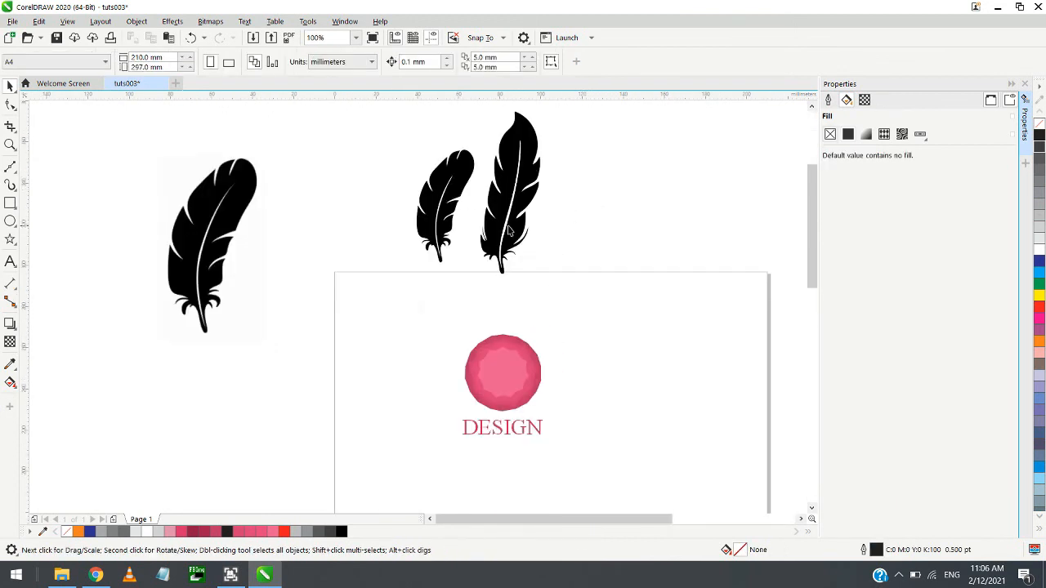
pyautogui.moveTo(508, 231); pyautogui.dragTo(519, 291)
pyautogui.scroll(2, 520, 292)
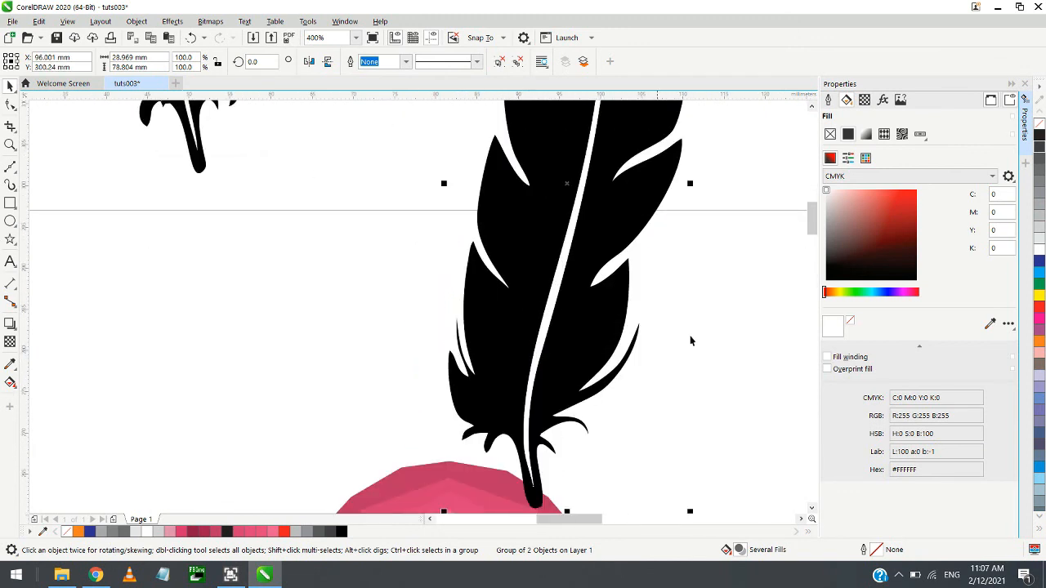
# Ungroup the large traced feather above the badge and delete the leftover white curve to the right of the black feather
pyautogui.click(705, 341)
pyautogui.scroll(-1, 531, 311)
pyautogui.click(536, 311)
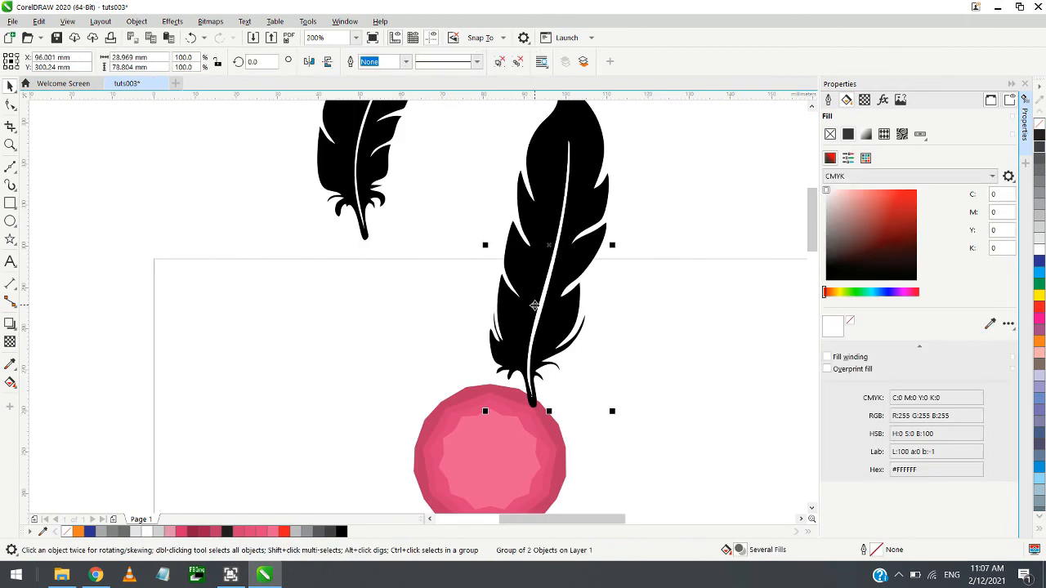
pyautogui.rightClick(536, 194)
pyautogui.click(569, 213)
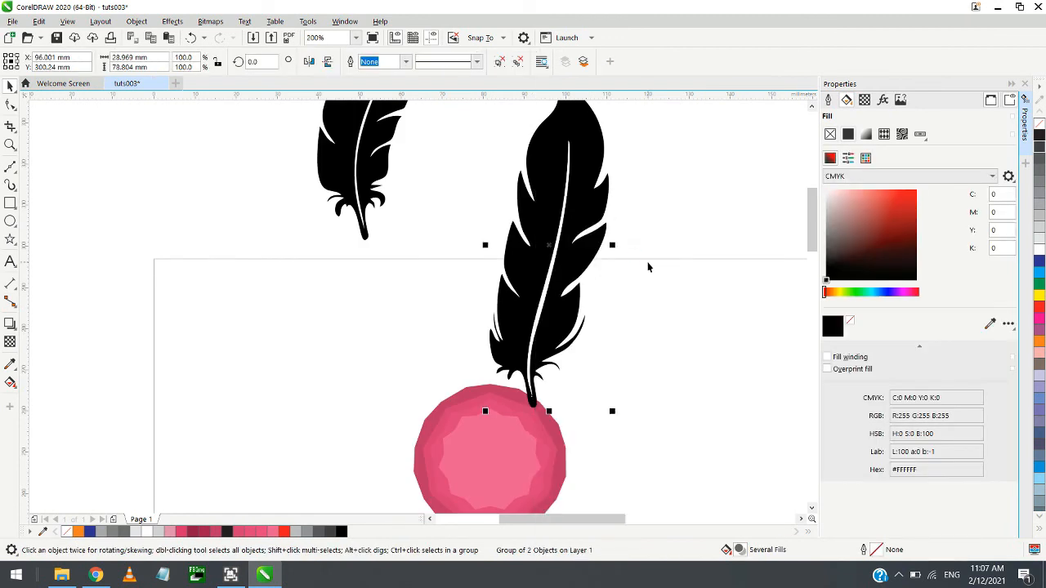
pyautogui.click(651, 302)
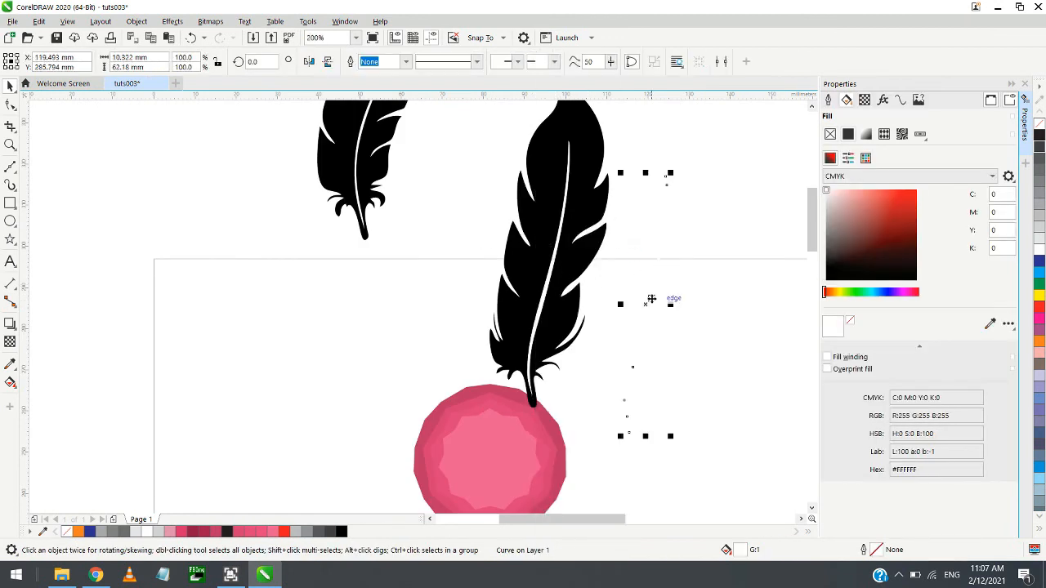
pyautogui.press('Delete')
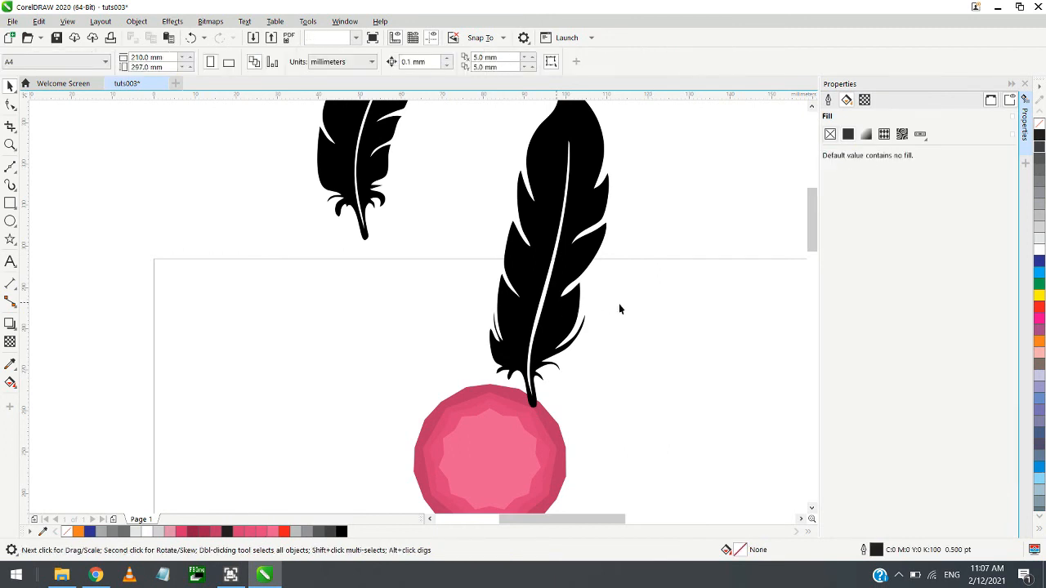
# Scale the black feather to about 53% and move it to about X 70, Y 270 mm, over the badge's upper-left edge
pyautogui.click(572, 319)
pyautogui.moveTo(572, 319); pyautogui.dragTo(535, 319)
pyautogui.scroll(-1, 553, 249)
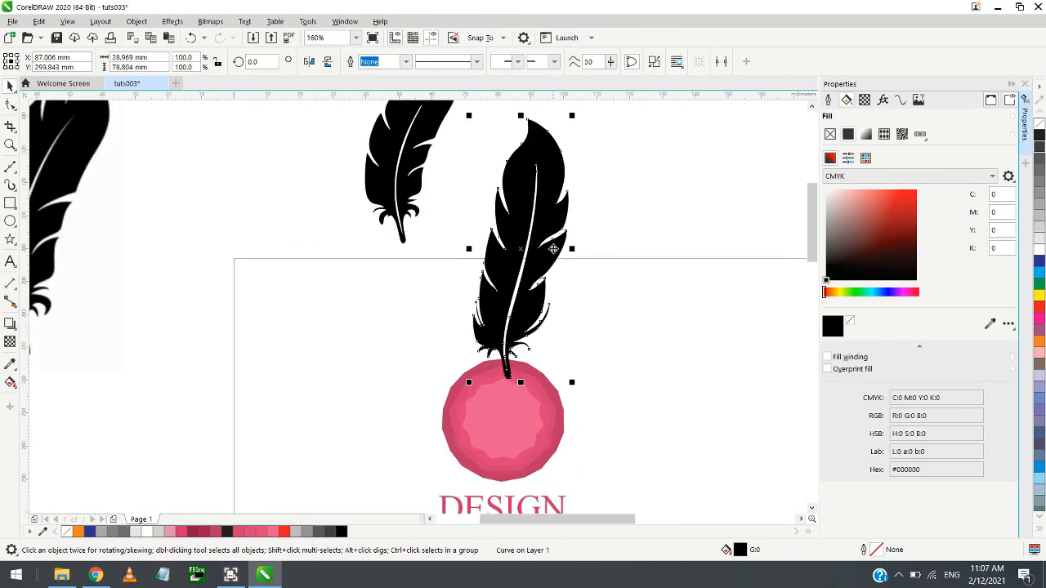
pyautogui.moveTo(571, 382); pyautogui.dragTo(526, 332)
pyautogui.moveTo(489, 222); pyautogui.dragTo(445, 375)
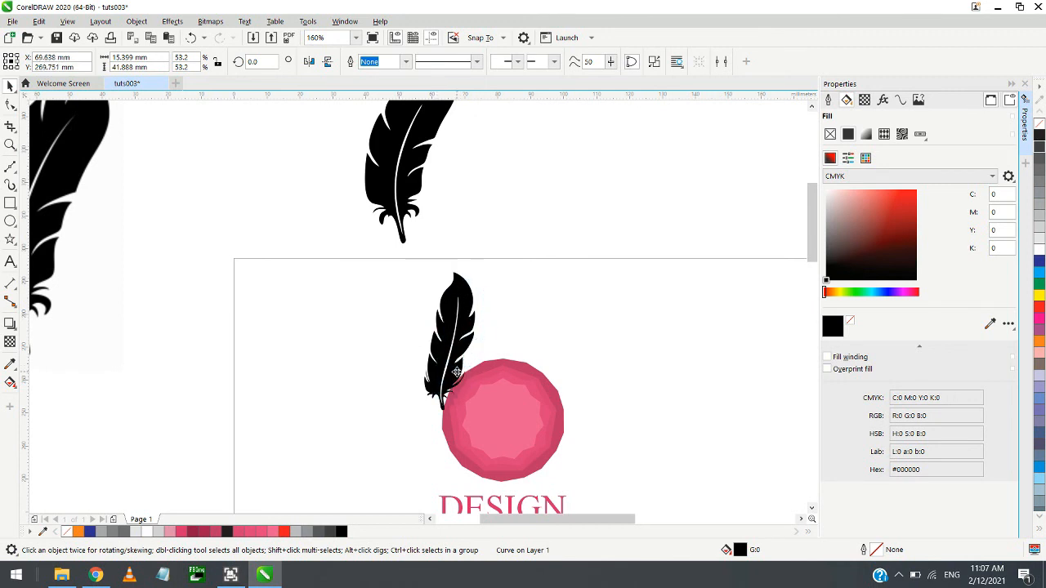
# Send the small feather to the back of the page and shift it to about X 68, Y 267 mm behind the badge
pyautogui.rightClick(459, 373)
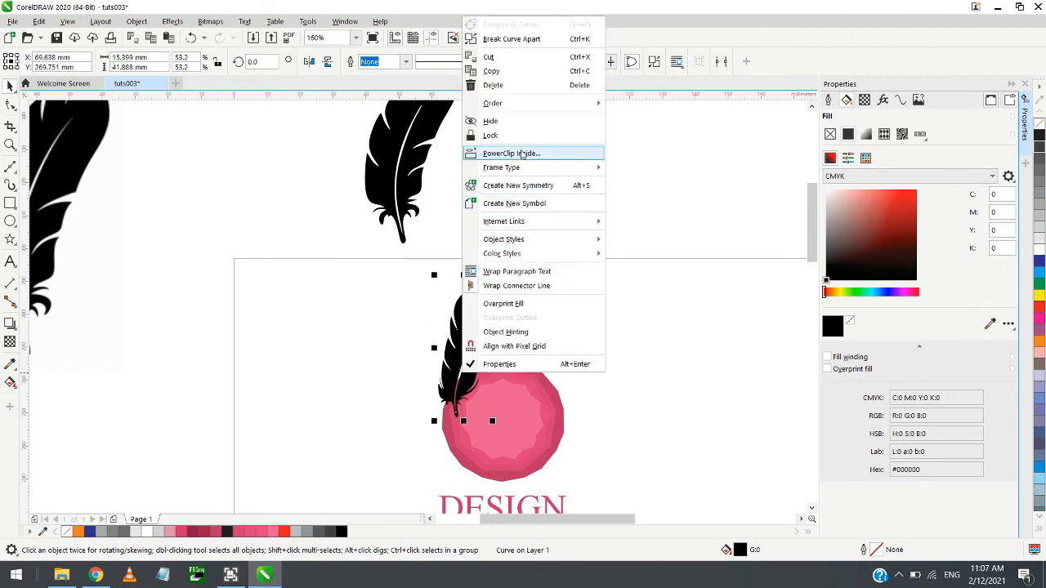
pyautogui.moveTo(540, 105)
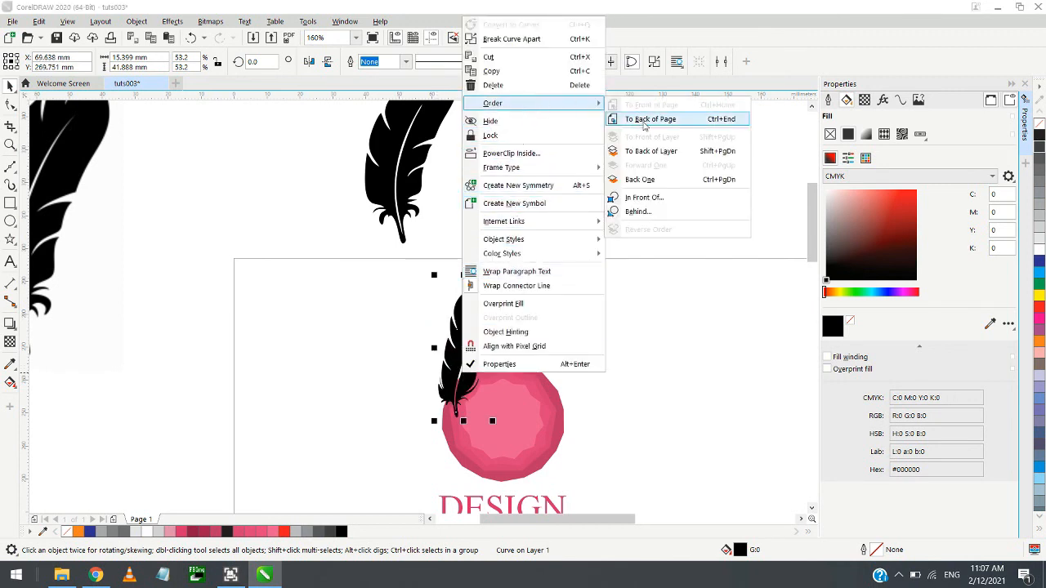
pyautogui.click(644, 119)
pyautogui.scroll(3, 467, 387)
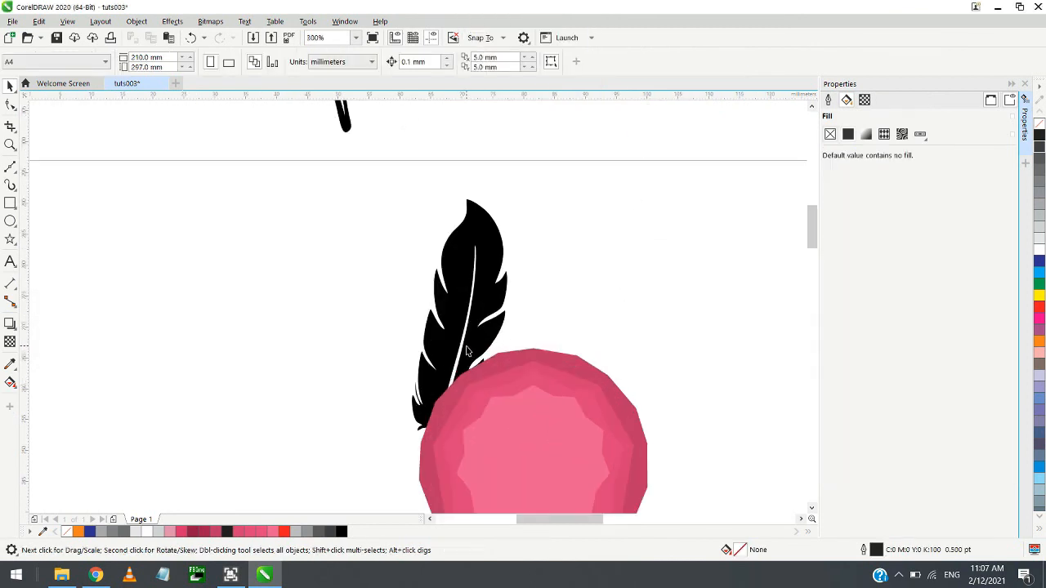
pyautogui.moveTo(455, 366); pyautogui.dragTo(444, 382)
pyautogui.click(342, 397)
pyautogui.scroll(-1, 441, 265)
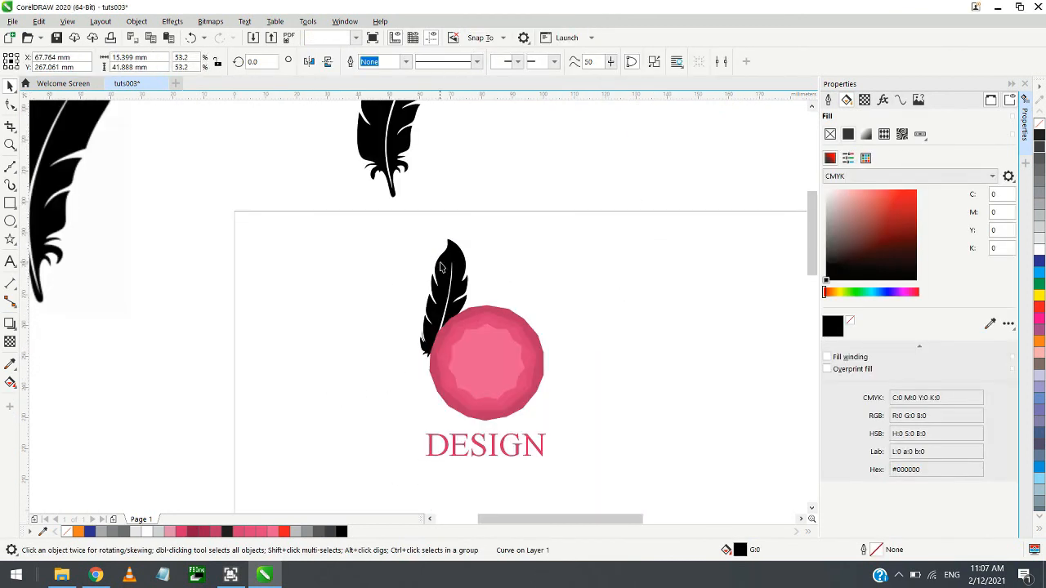
# Enlarge the feather behind the badge to about 56% and rotate it clockwise to about 355.1 degrees
pyautogui.scroll(1, 443, 353)
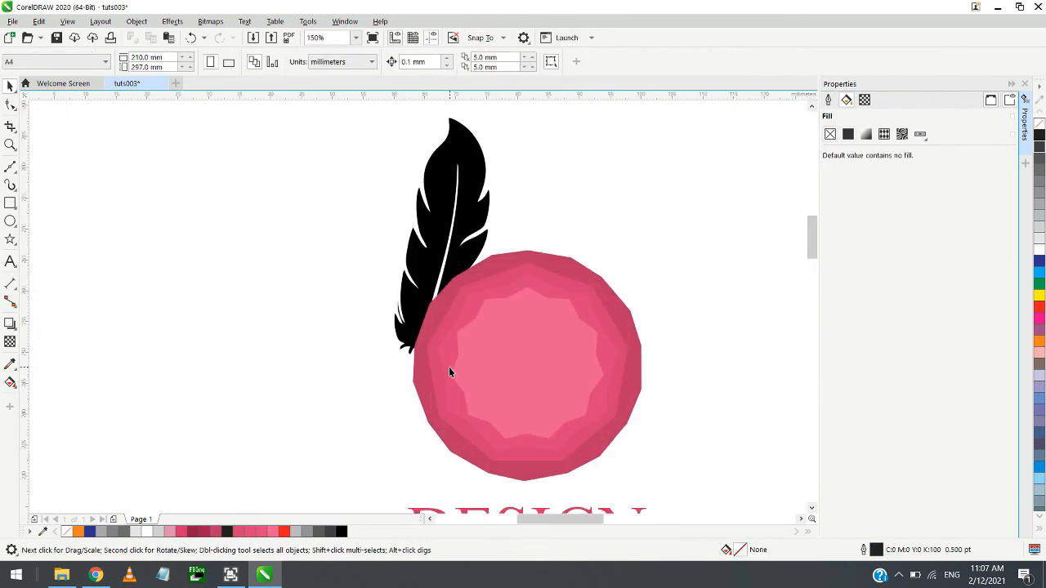
pyautogui.click(447, 277)
pyautogui.click(479, 167)
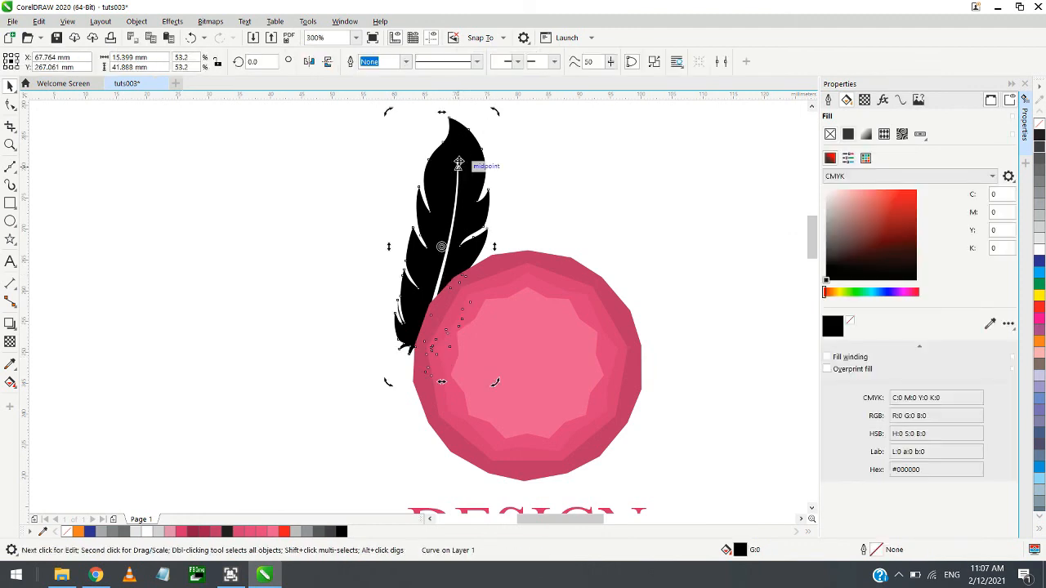
pyautogui.click(472, 181)
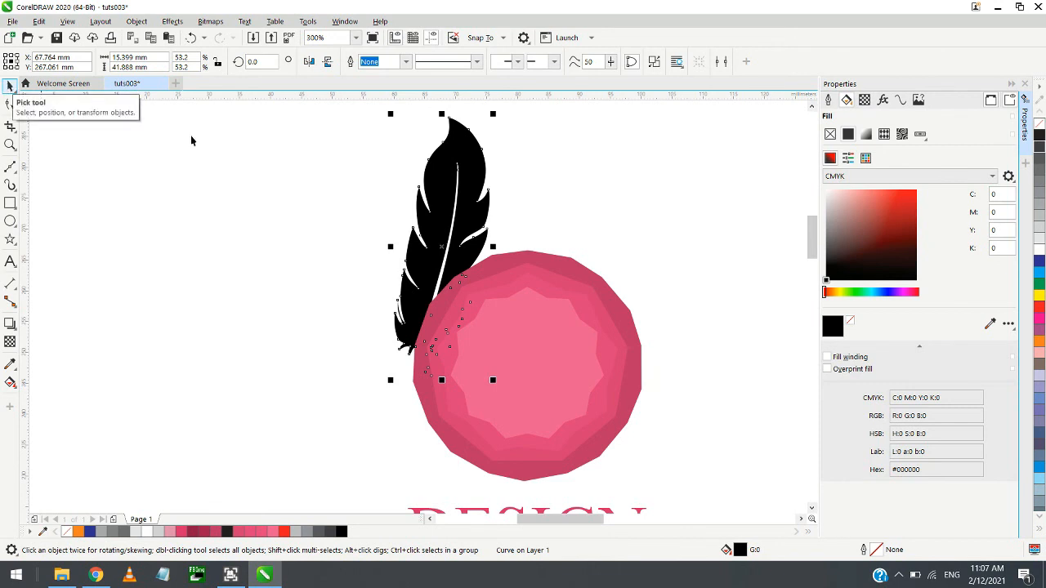
pyautogui.click(330, 205)
pyautogui.click(434, 187)
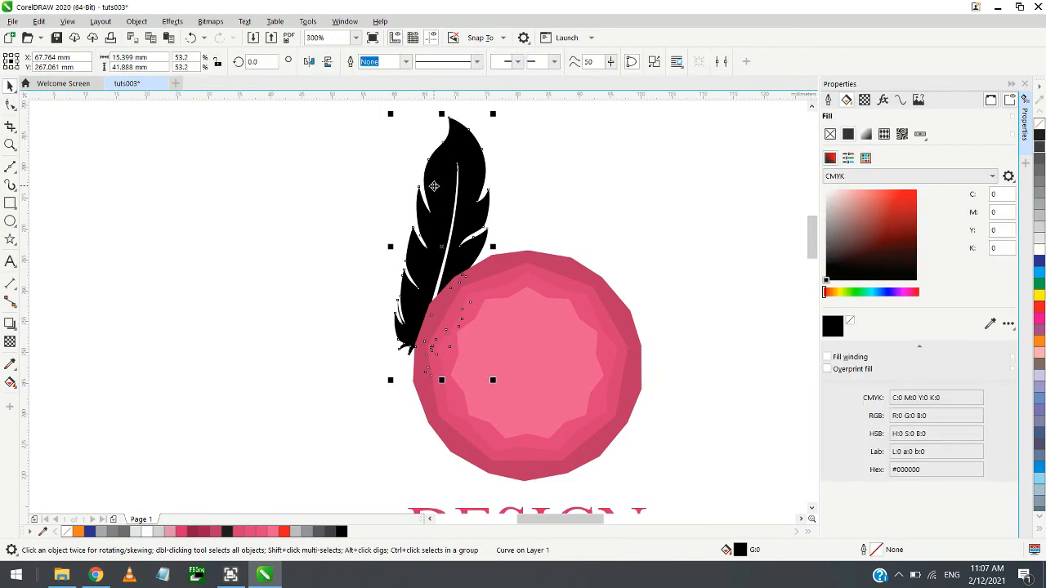
pyautogui.moveTo(493, 114); pyautogui.dragTo(503, 167)
pyautogui.click(473, 203)
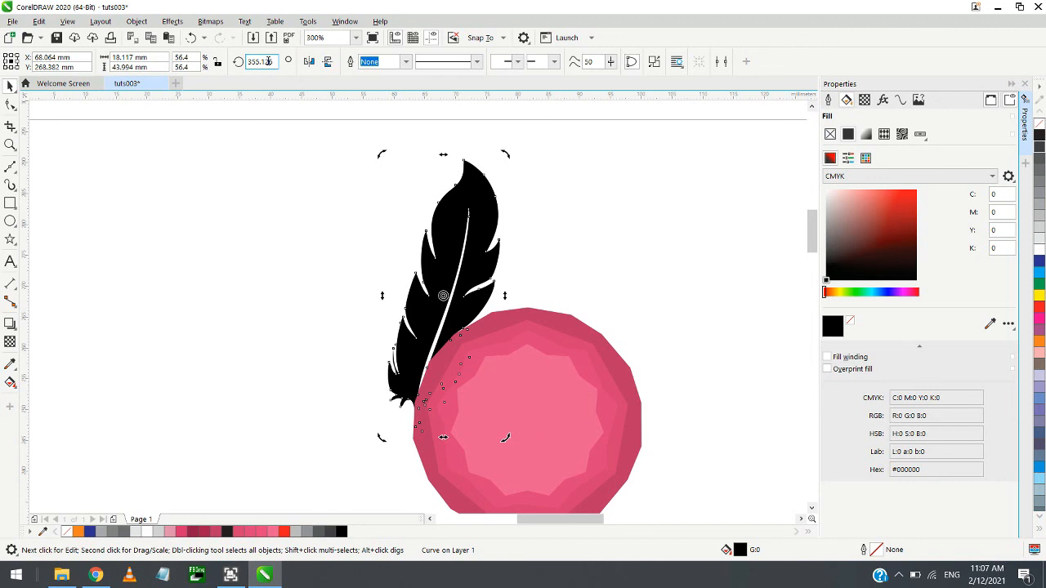
# Move the rotated feather slightly up and to the right behind the badge, then clear the selection
pyautogui.moveTo(268, 61); pyautogui.dragTo(239, 63)
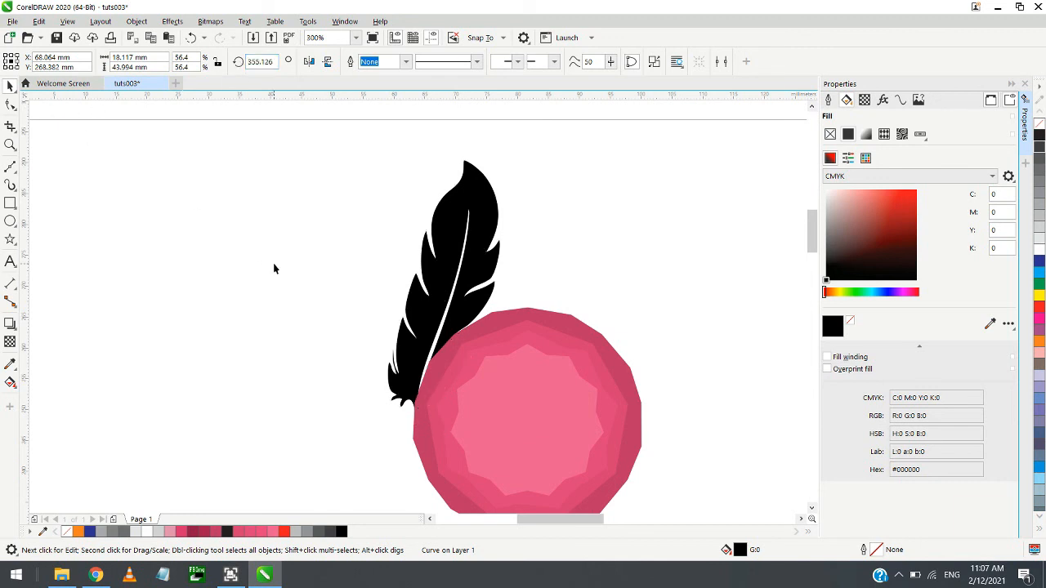
pyautogui.click(444, 268)
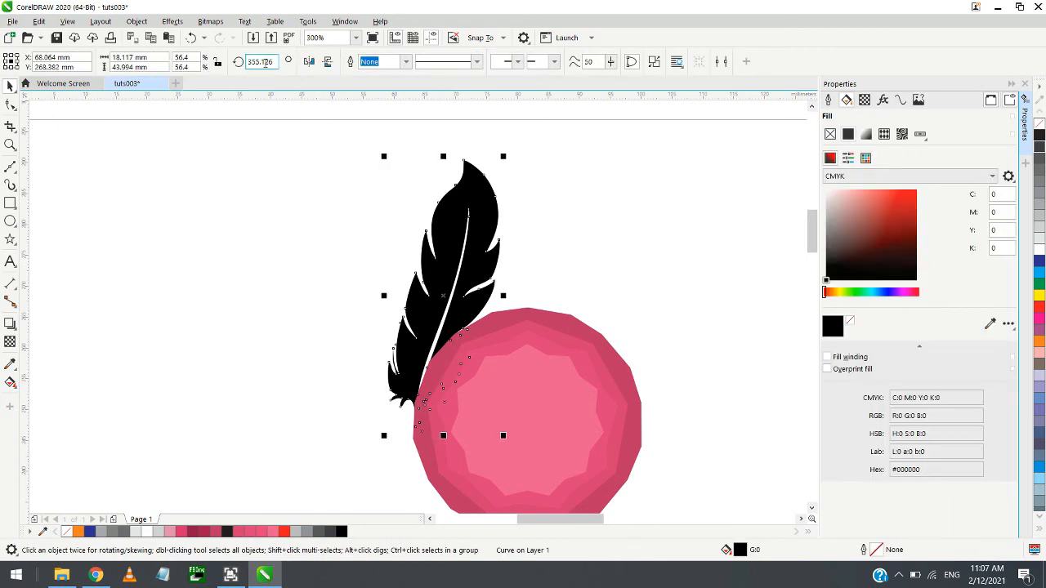
pyautogui.moveTo(273, 61); pyautogui.dragTo(232, 64)
pyautogui.moveTo(433, 280)
pyautogui.mouseDown()
pyautogui.moveTo(501, 278)
pyautogui.moveTo(433, 278)
pyautogui.mouseUp()
pyautogui.press('Escape')
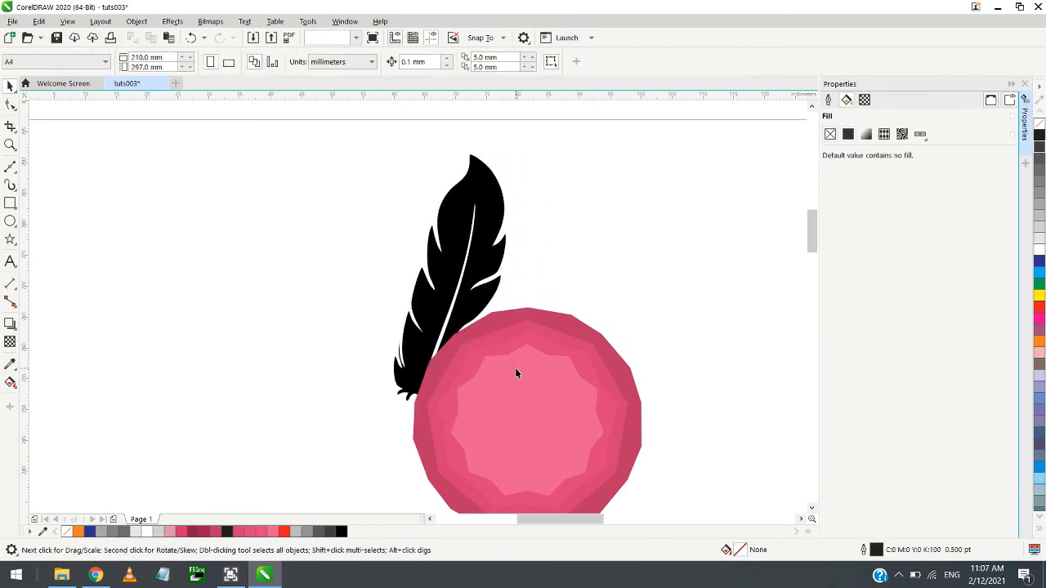
# Ungroup all the nested shapes of the pink badge
pyautogui.click(515, 373)
pyautogui.click(519, 388)
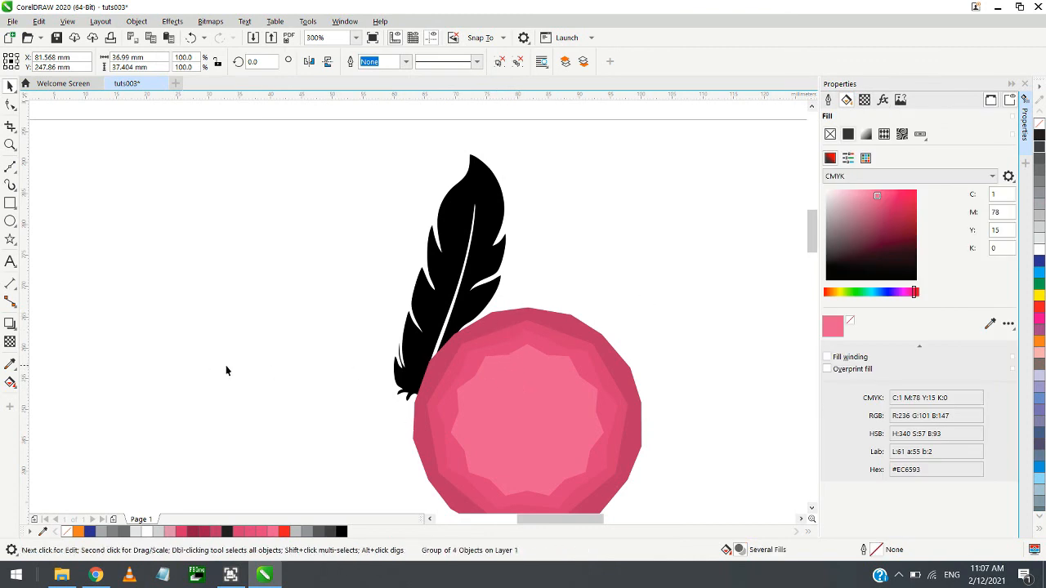
pyautogui.click(501, 397)
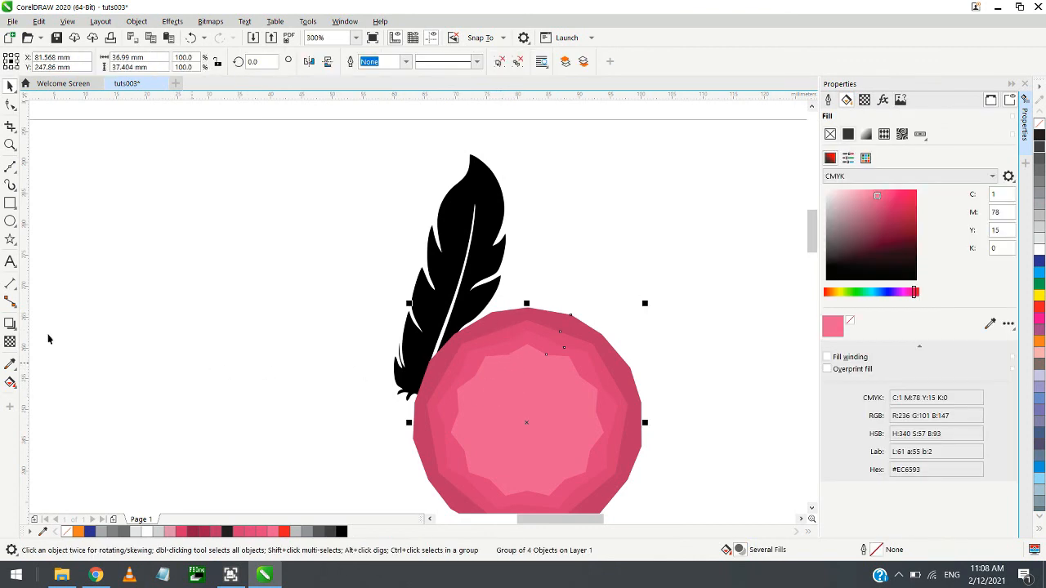
pyautogui.rightClick(491, 373)
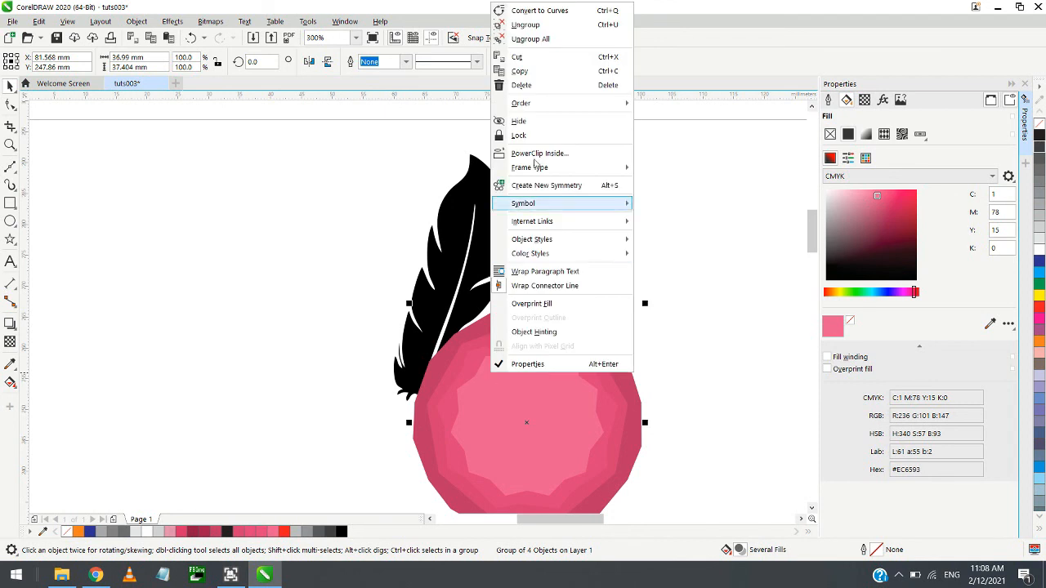
pyautogui.click(530, 38)
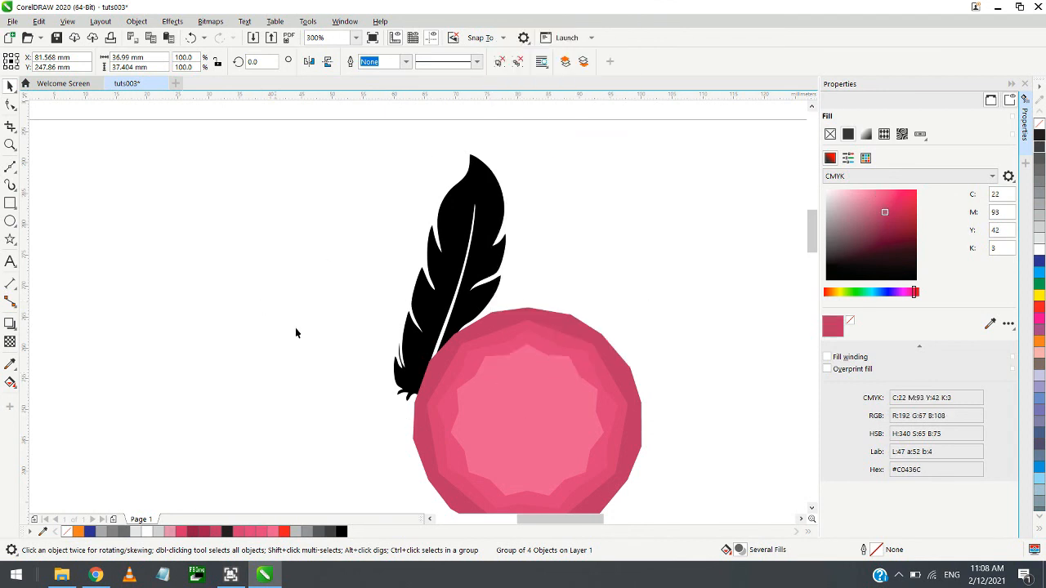
# Set the polygon directly around the badge's central star to 13 sides
pyautogui.click(524, 426)
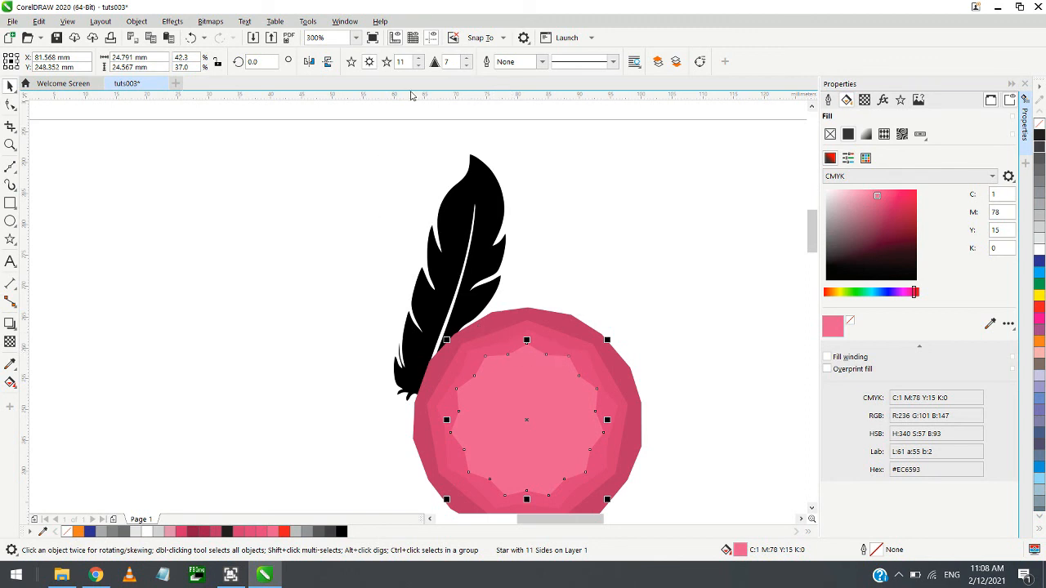
pyautogui.click(548, 346)
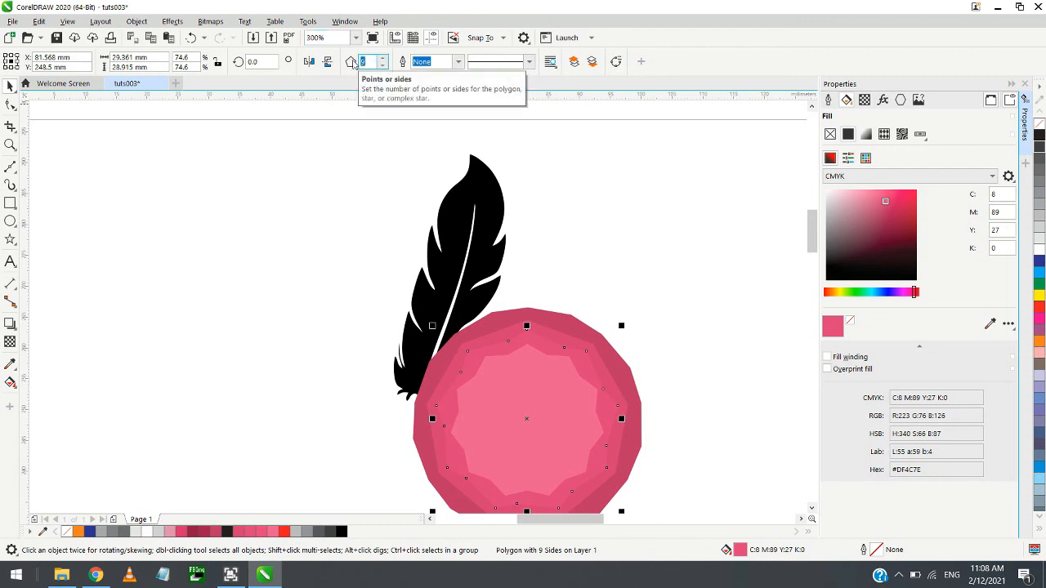
pyautogui.write('13')
pyautogui.press('Return')
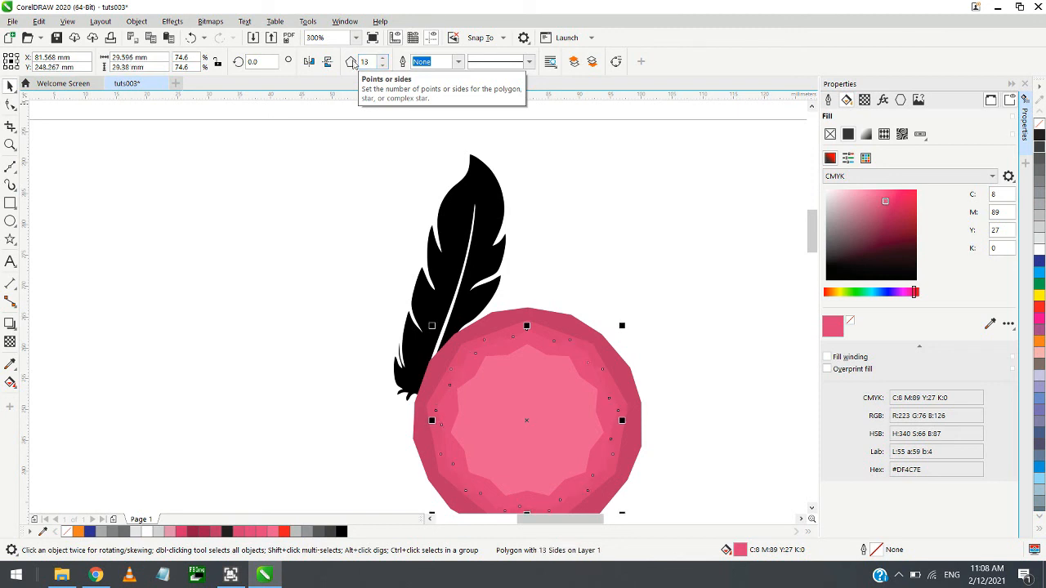
pyautogui.scroll(1, 493, 306)
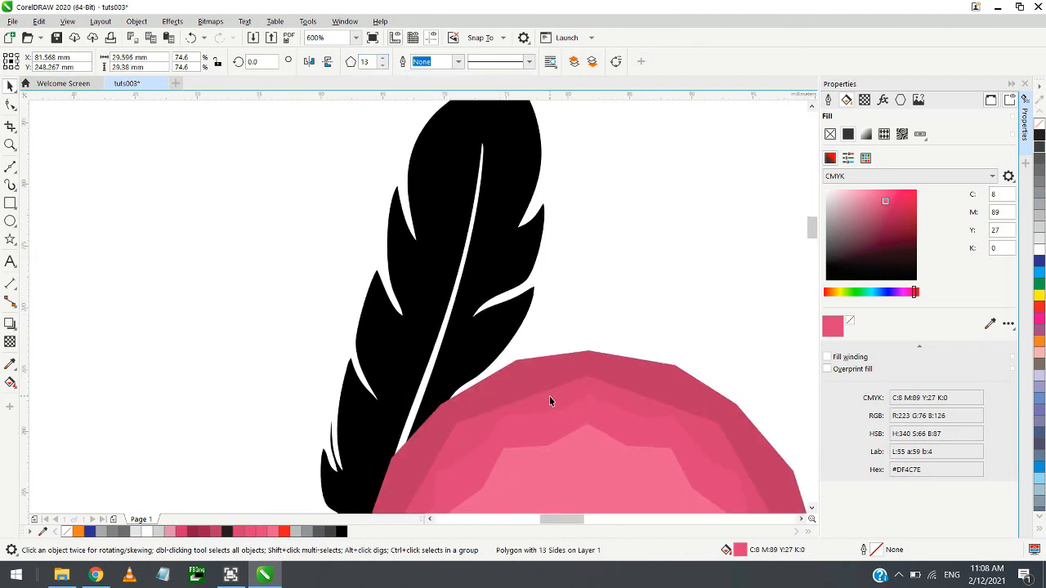
pyautogui.hotkey('ctrl', 'z')
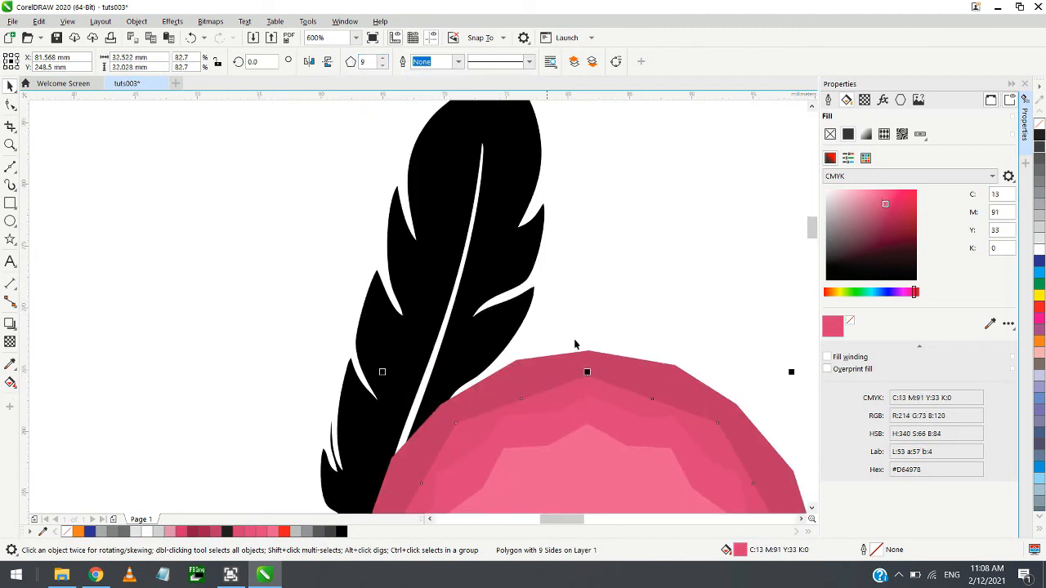
# Set the light pink star at the badge's center to 13 points
pyautogui.click(563, 457)
pyautogui.click(547, 398)
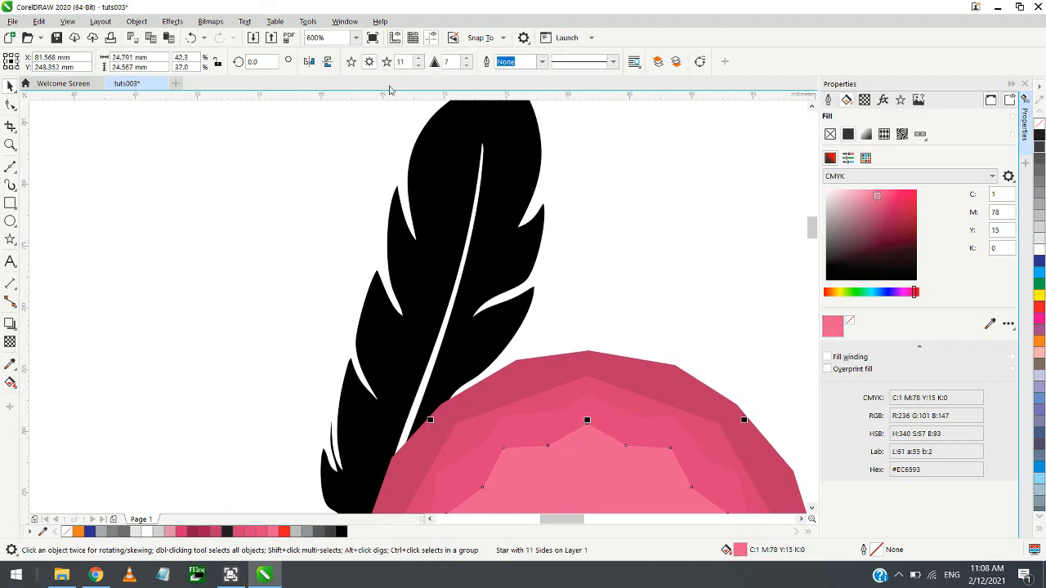
pyautogui.doubleClick(401, 62)
pyautogui.write('13')
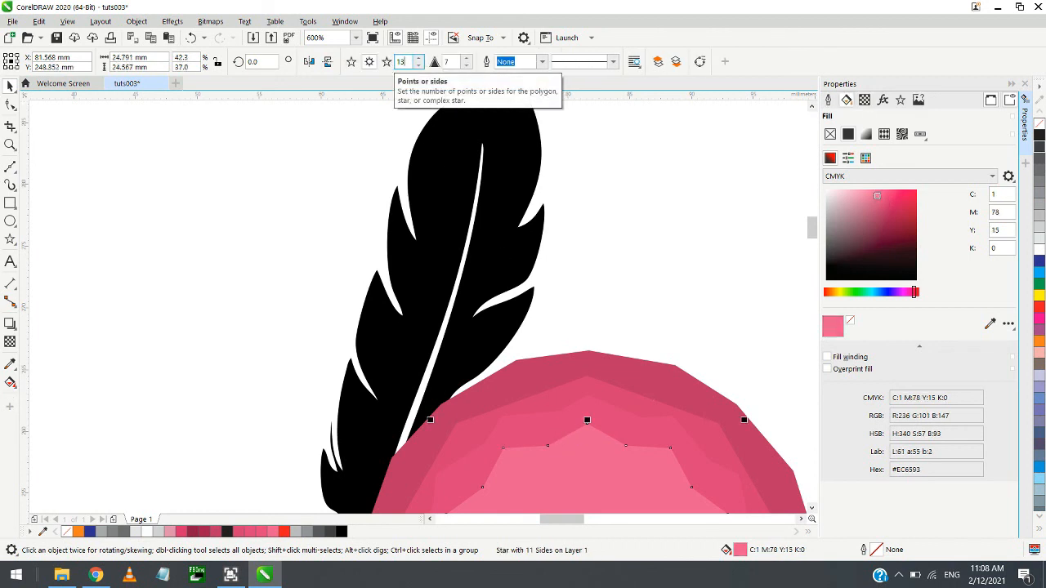
pyautogui.press('Return')
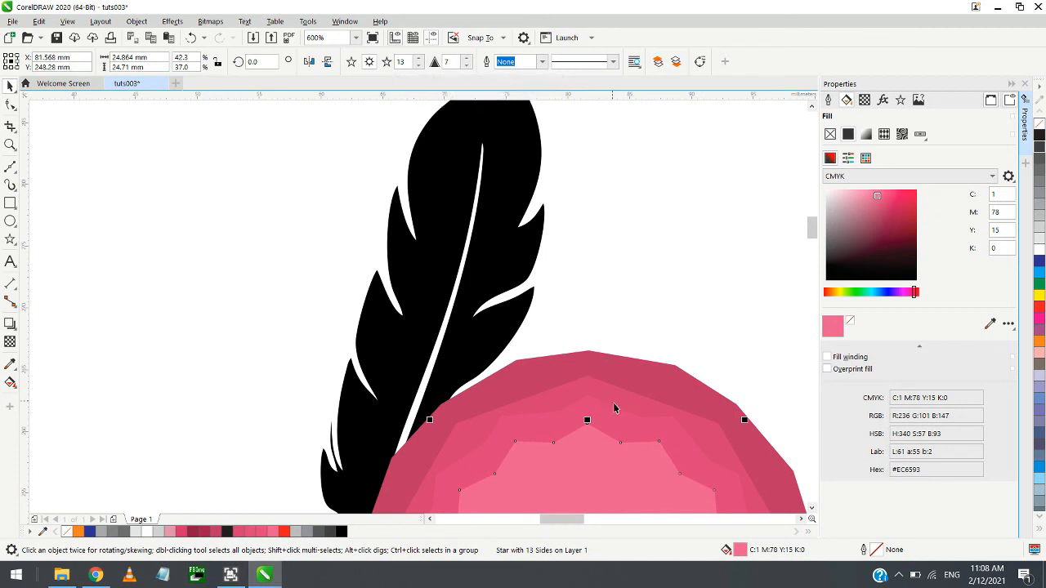
# Set the polygon directly around the badge's central star to 11 sides
pyautogui.click(616, 414)
pyautogui.click(352, 63)
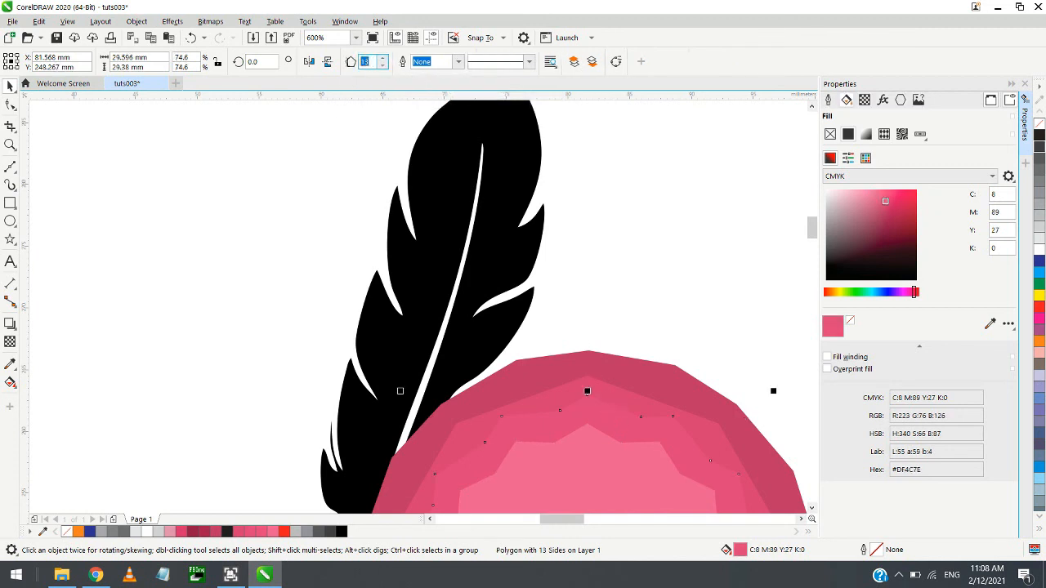
pyautogui.write('11')
pyautogui.press('Return')
# Set the badge's second-outermost polygon to 10 sides and its dark pink outermost polygon to 11 sides
pyautogui.click(616, 401)
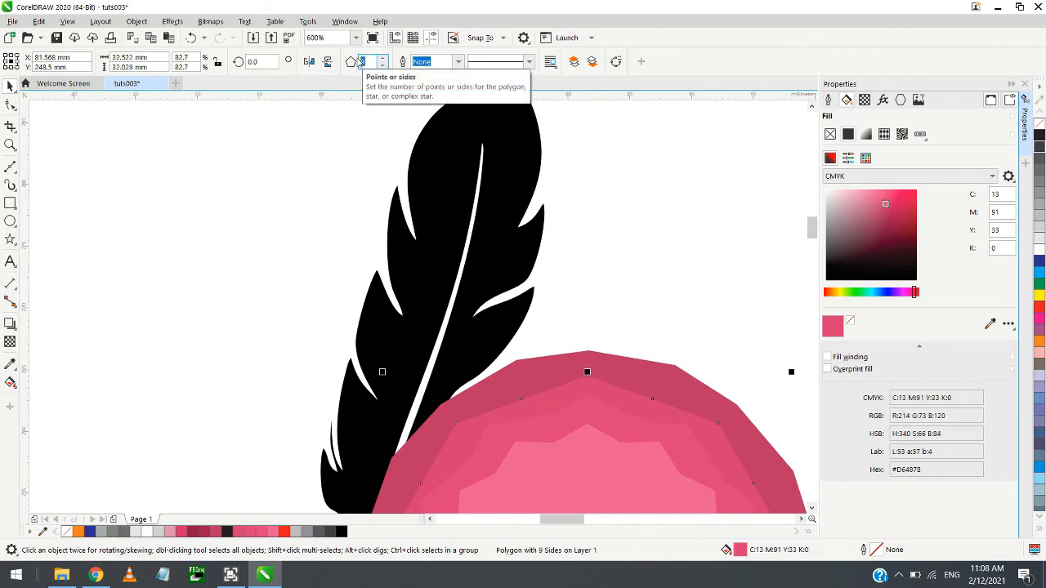
pyautogui.write('10')
pyautogui.press('Return')
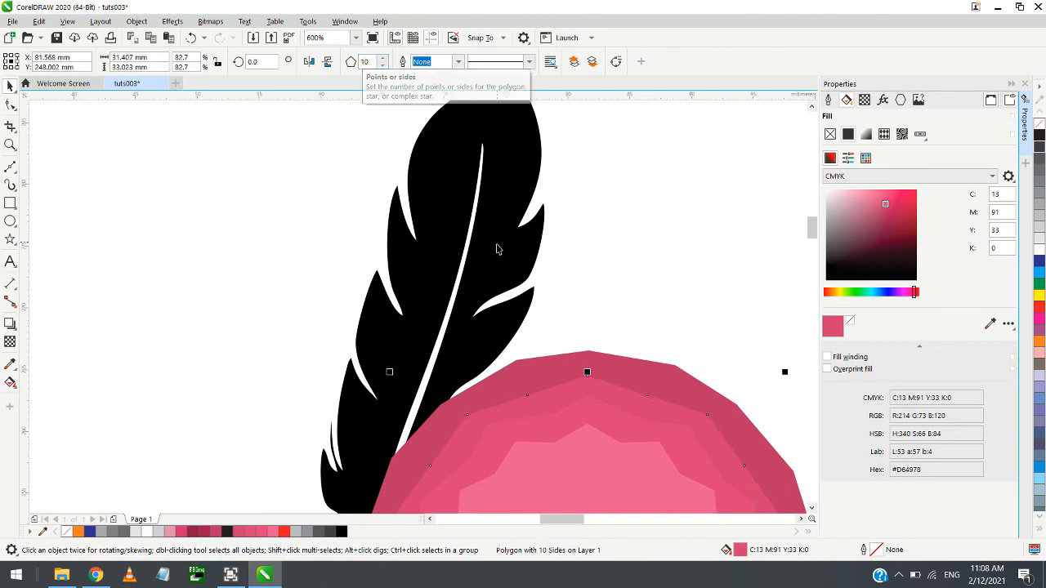
pyautogui.click(543, 380)
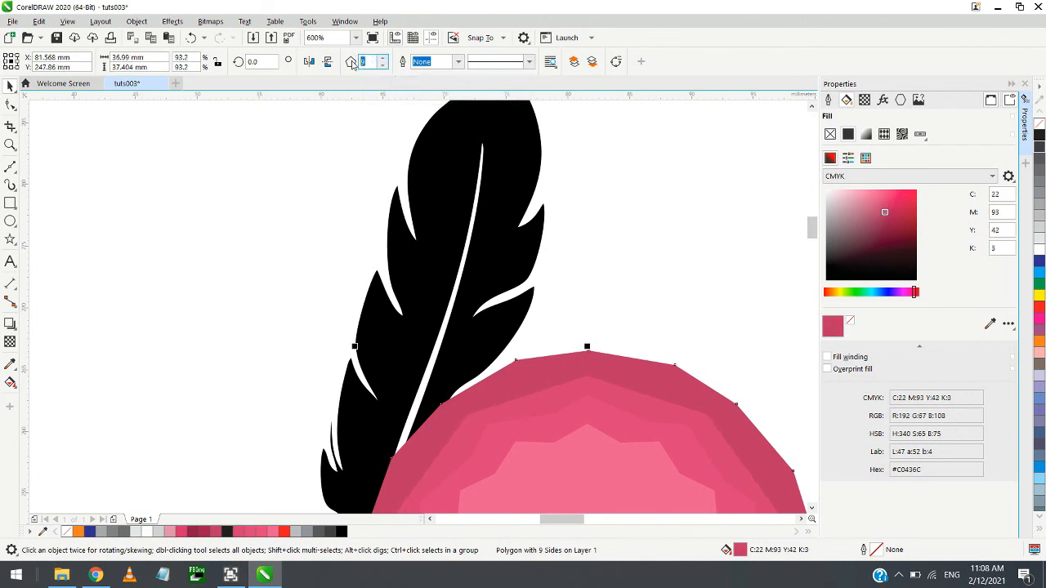
pyautogui.write('11')
pyautogui.press('Return')
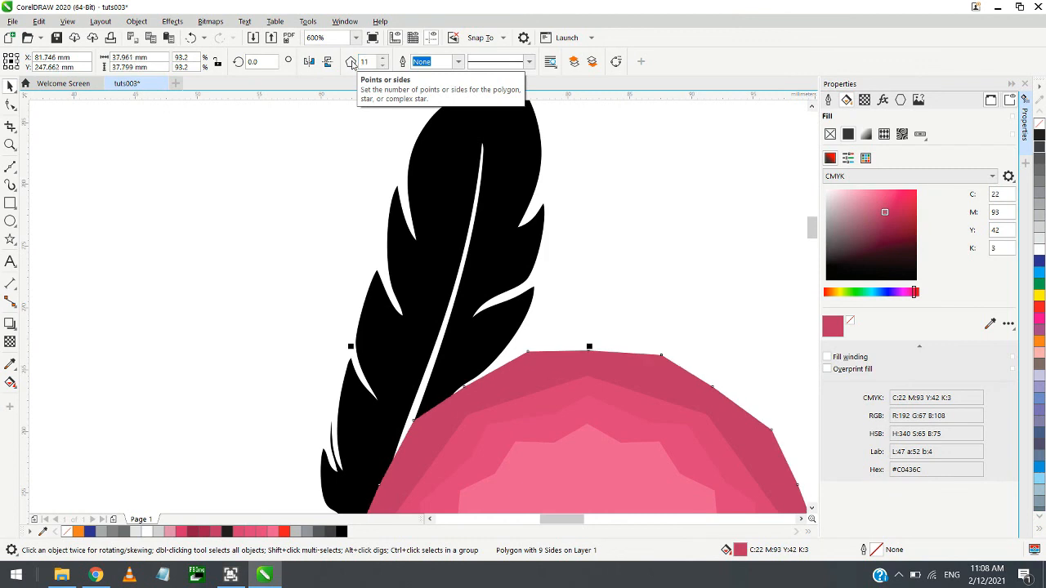
# Set the badge's dark pink outermost polygon to 8 sides
pyautogui.doubleClick(366, 61)
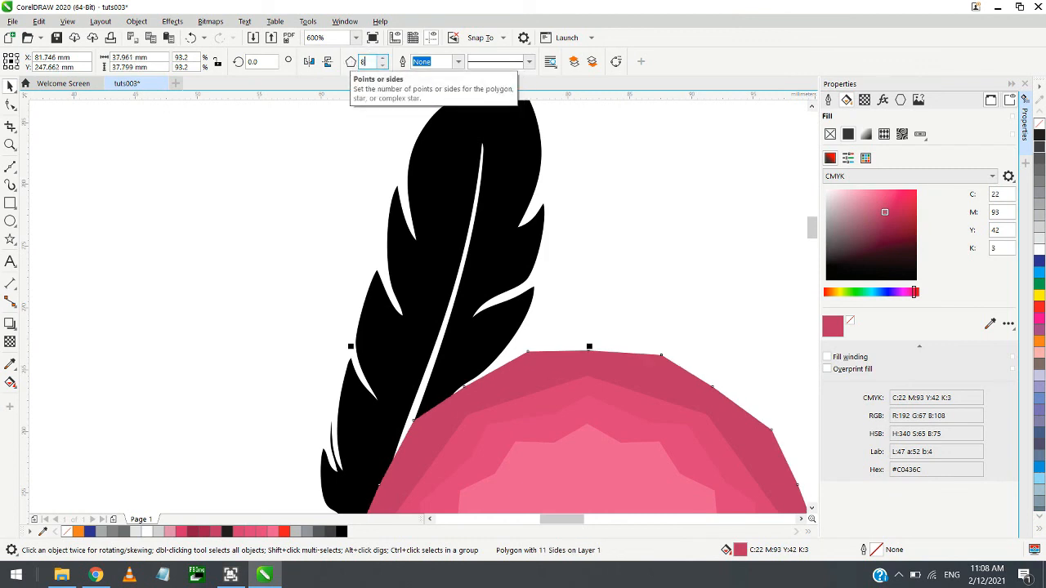
pyautogui.write('8')
pyautogui.press('Return')
pyautogui.scroll(-2, 275, 213)
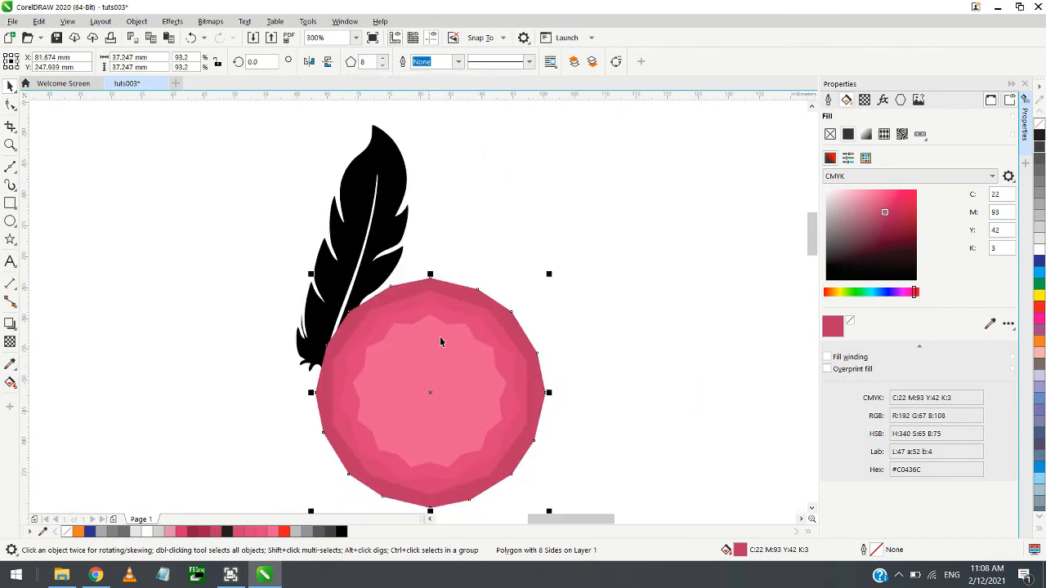
pyautogui.click(577, 315)
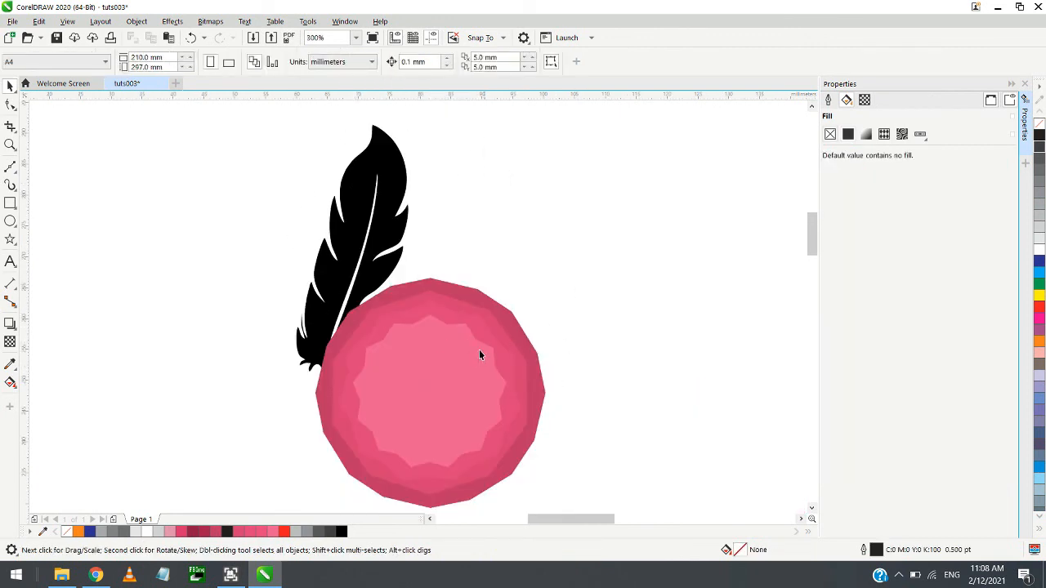
pyautogui.click(460, 369)
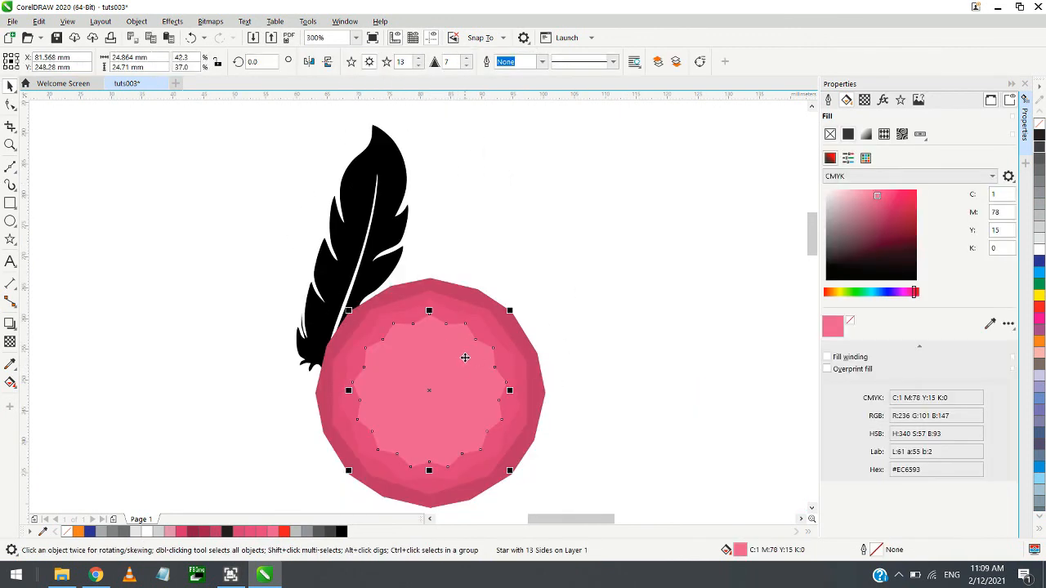
pyautogui.click(428, 290)
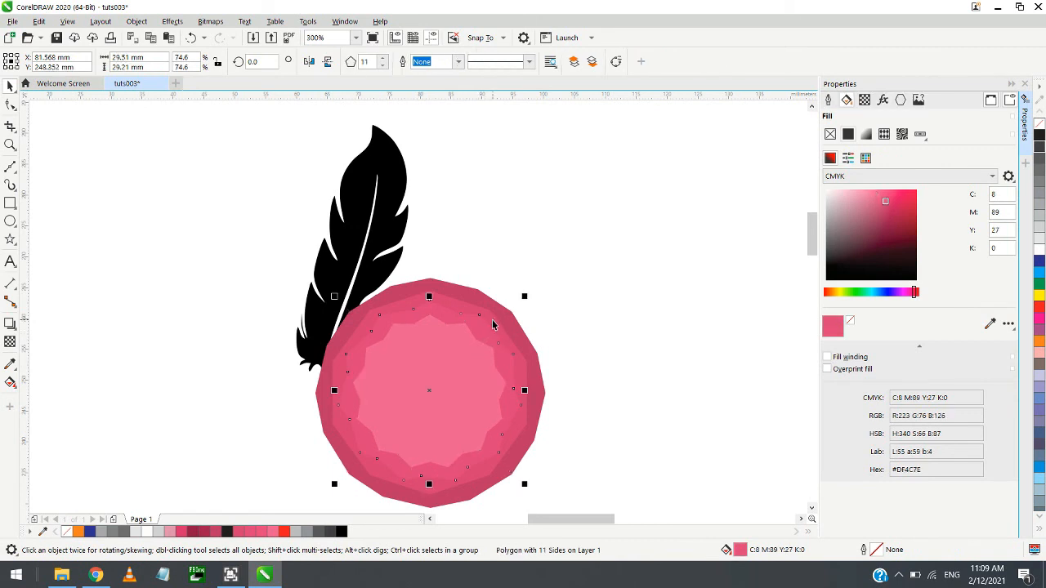
pyautogui.click(517, 329)
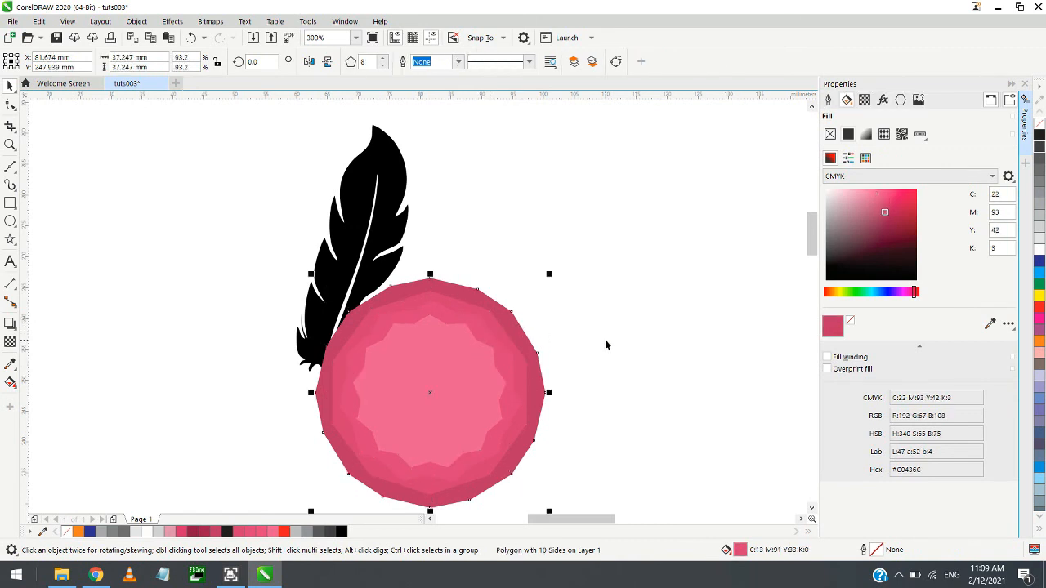
pyautogui.click(605, 342)
# Group the four nested shapes of the pink badge above DESIGN, leaving out the feather and the text
pyautogui.scroll(-2, 604, 335)
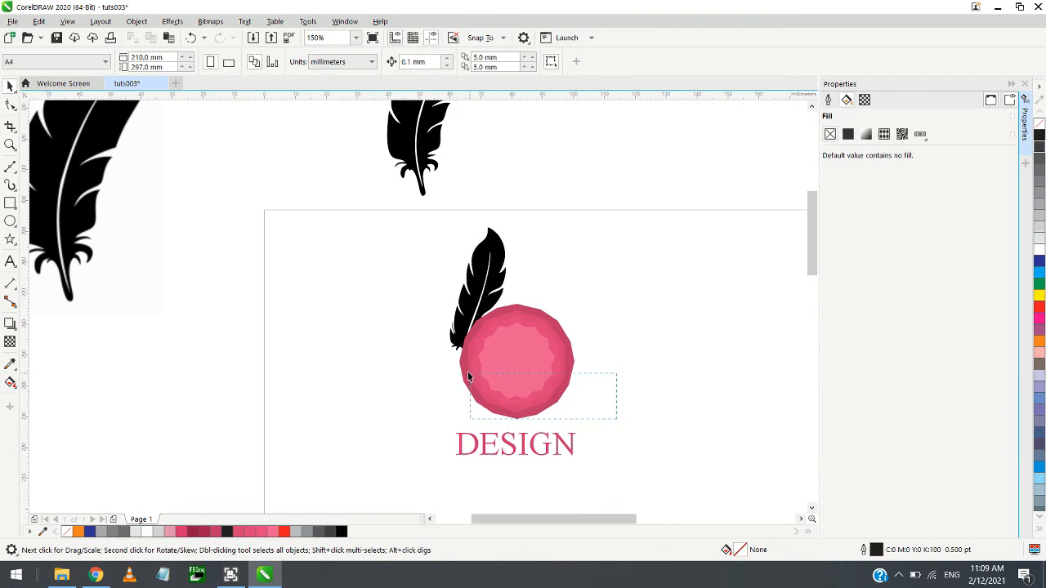
pyautogui.moveTo(468, 371); pyautogui.dragTo(434, 299)
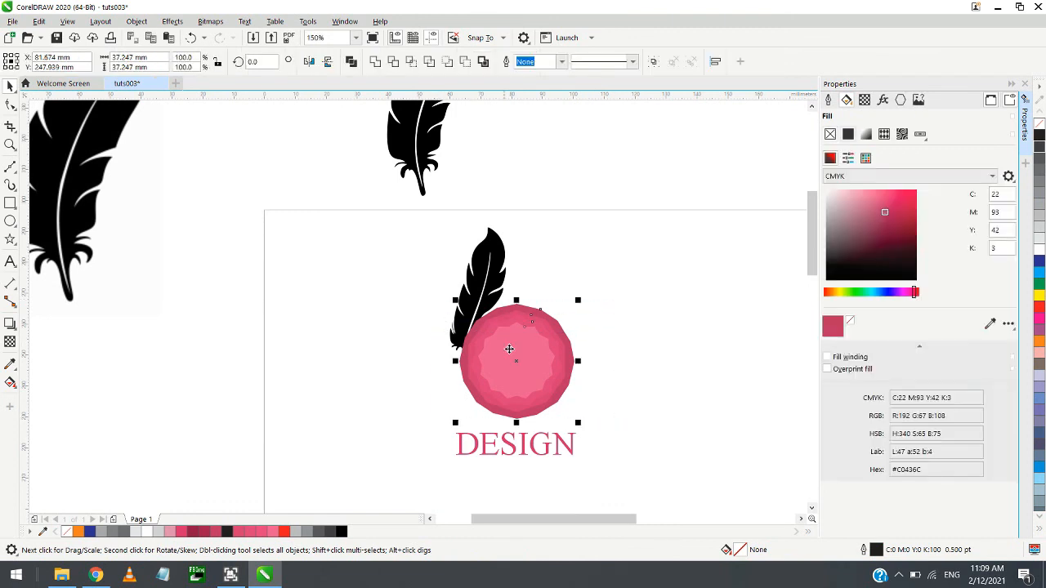
pyautogui.click(586, 331)
pyautogui.moveTo(609, 309); pyautogui.dragTo(444, 412)
pyautogui.moveTo(606, 294); pyautogui.dragTo(418, 425)
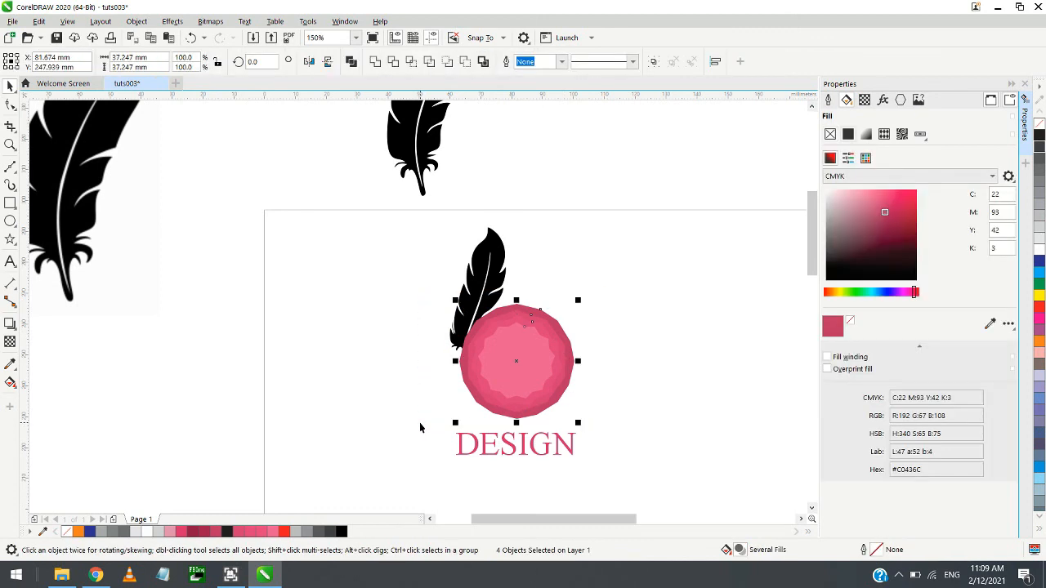
# Group the pink badge together with the black feather behind it
pyautogui.moveTo(399, 199); pyautogui.dragTo(607, 424)
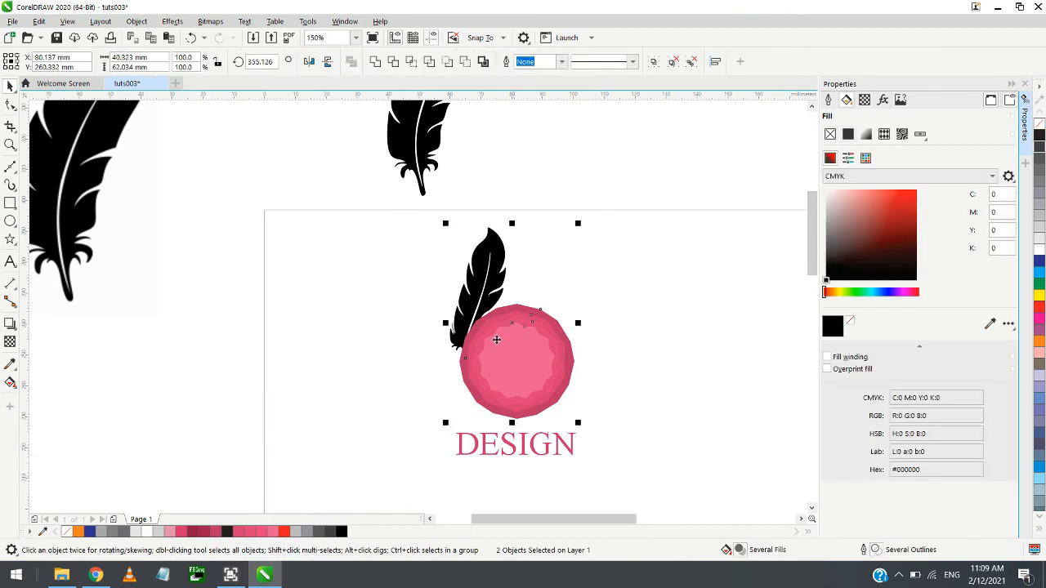
pyautogui.click(411, 385)
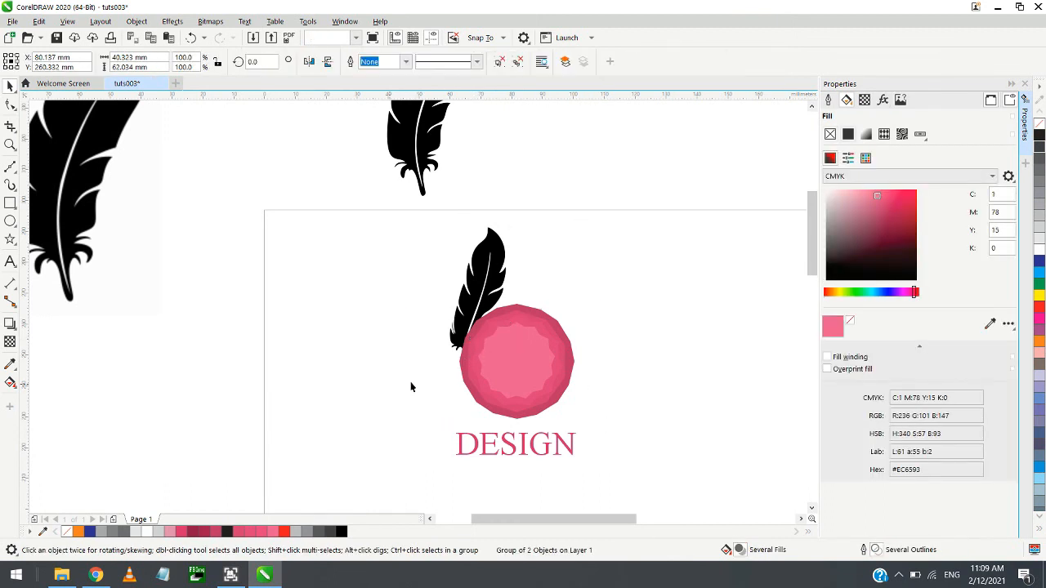
pyautogui.scroll(2, 523, 368)
pyautogui.scroll(-2, 437, 380)
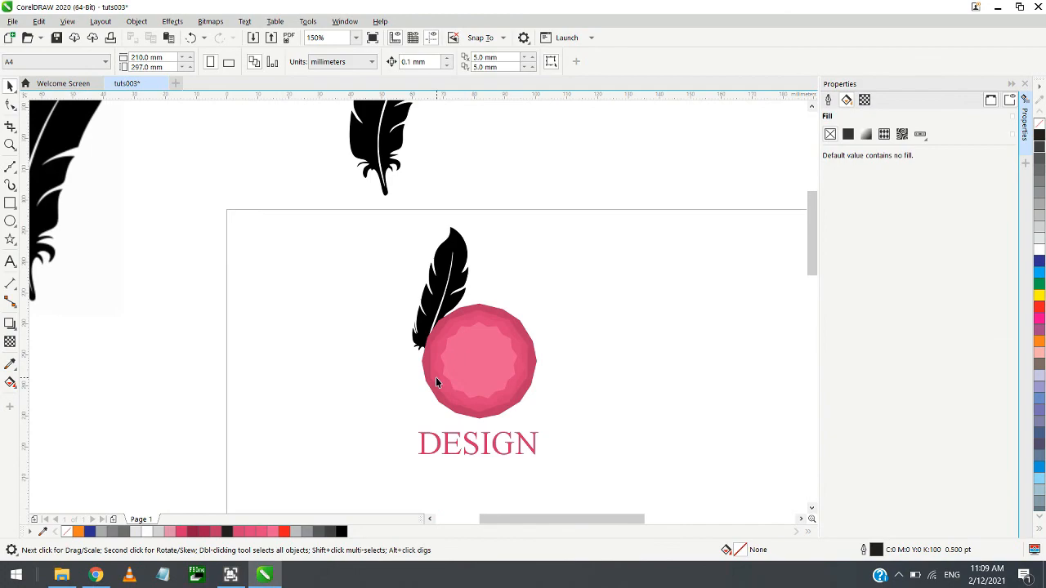
pyautogui.scroll(-2, 436, 379)
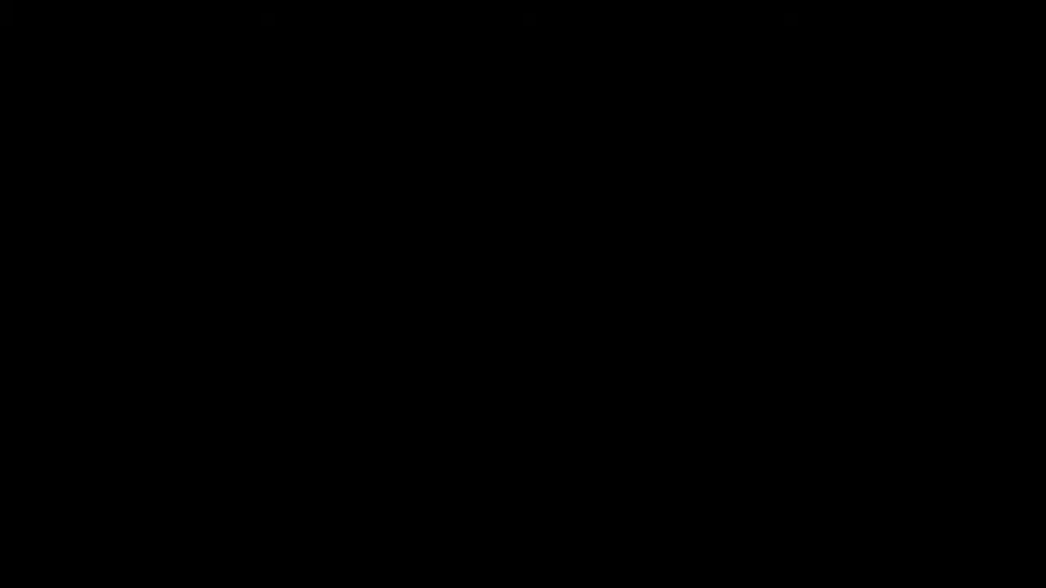